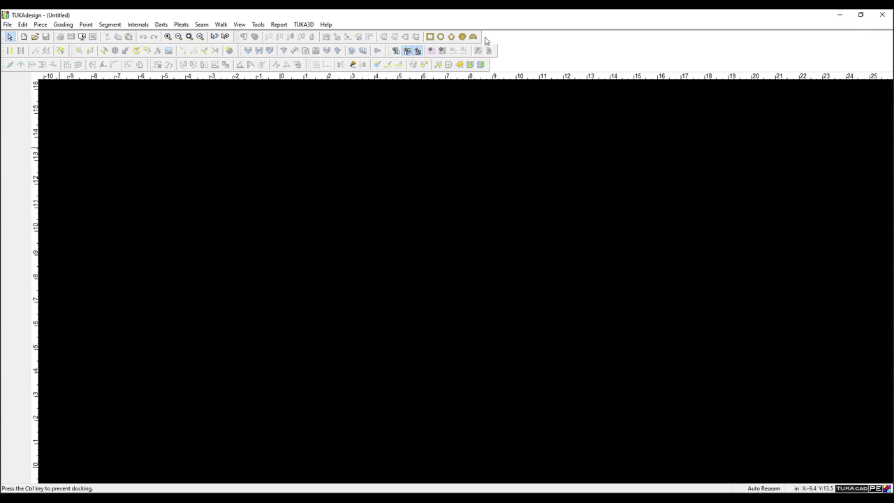
# Dock the floating tool group into the top toolbar row beside the other tools.
pyautogui.moveTo(486, 40); pyautogui.dragTo(486, 40)
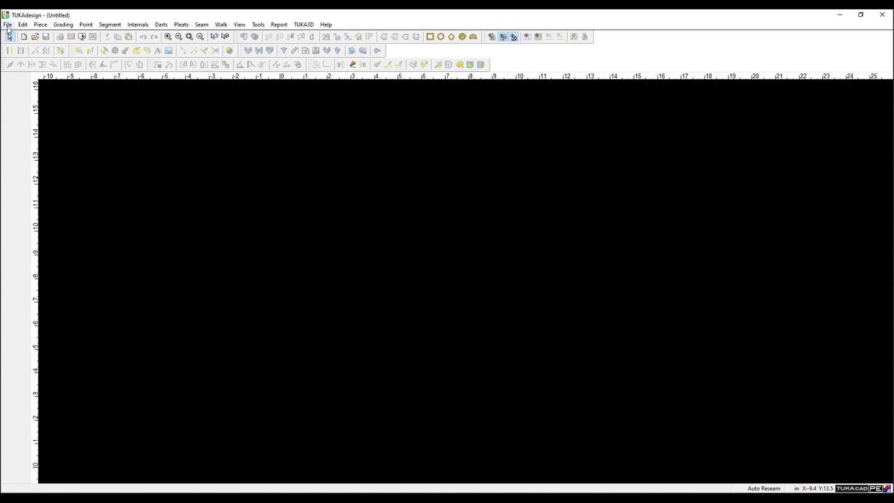
pyautogui.click(8, 25)
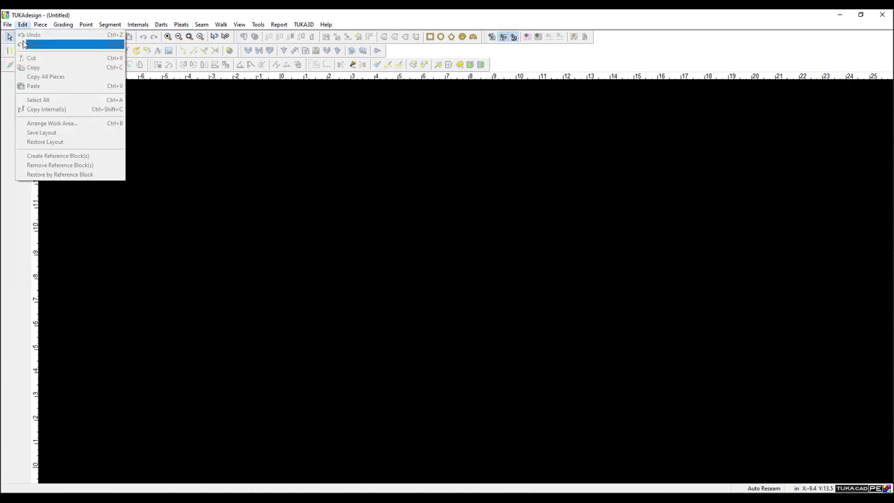
pyautogui.click(6, 46)
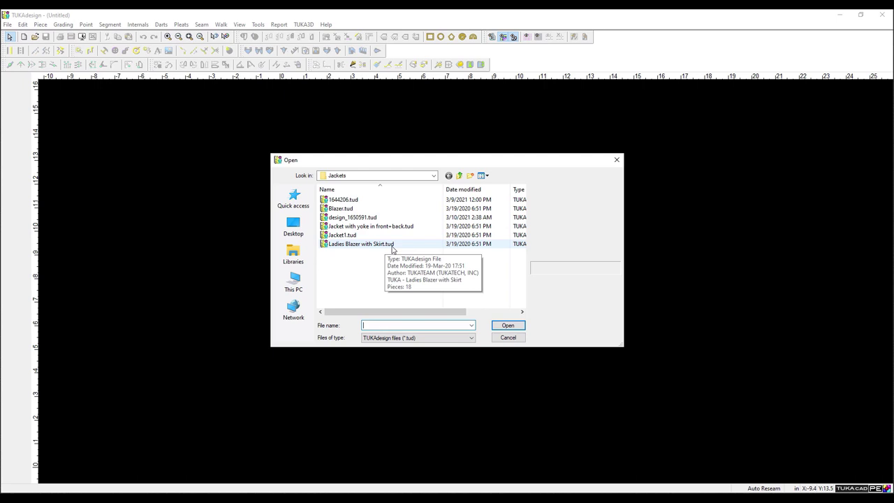
pyautogui.click(503, 337)
# Start a File > Import and browse to the Desktop's PATTERNS 2021 folder.
pyautogui.click(8, 25)
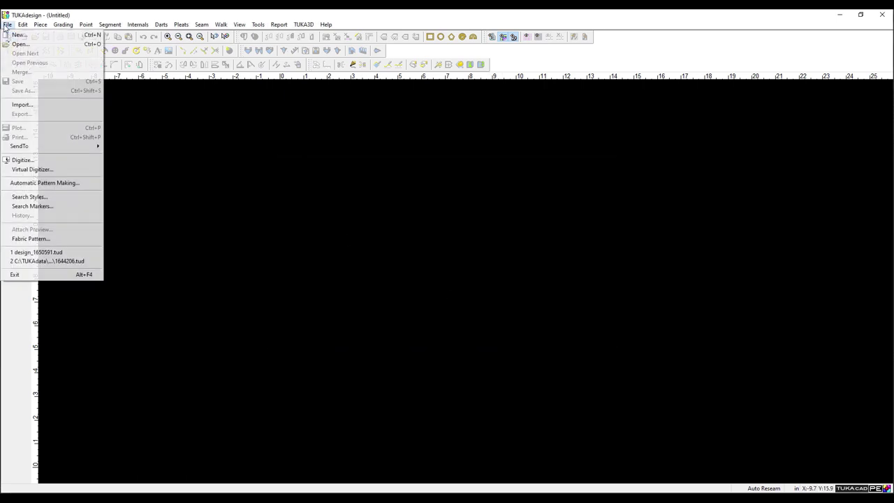
pyautogui.click(39, 106)
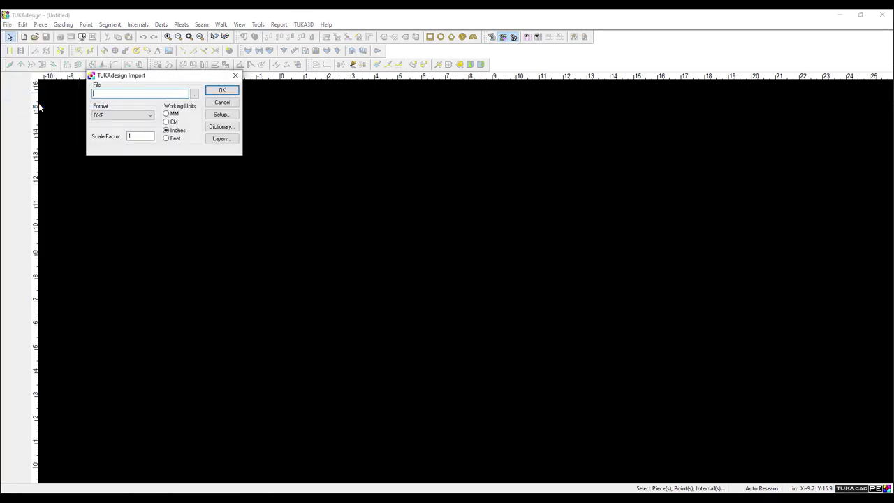
pyautogui.click(193, 94)
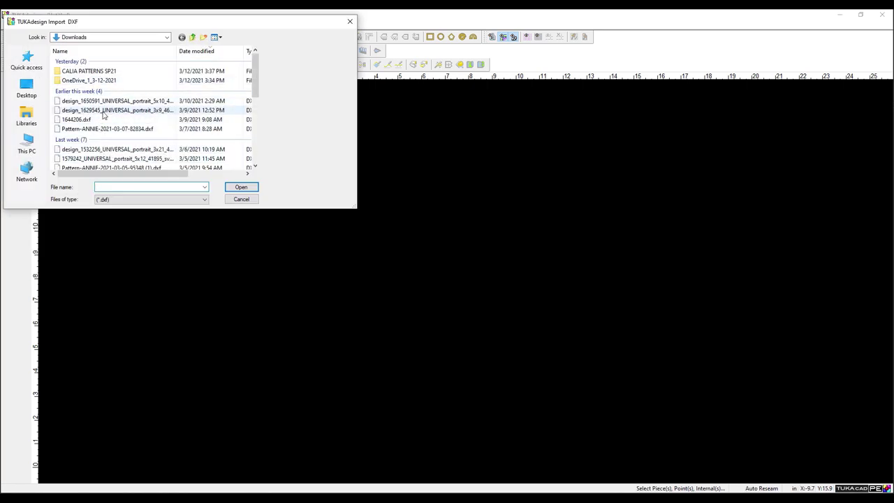
pyautogui.scroll(-8, 103, 115)
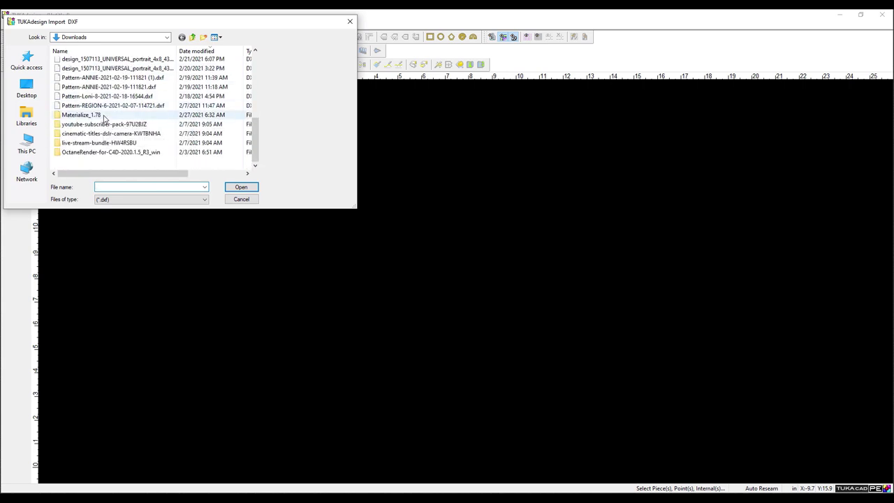
pyautogui.scroll(8, 103, 117)
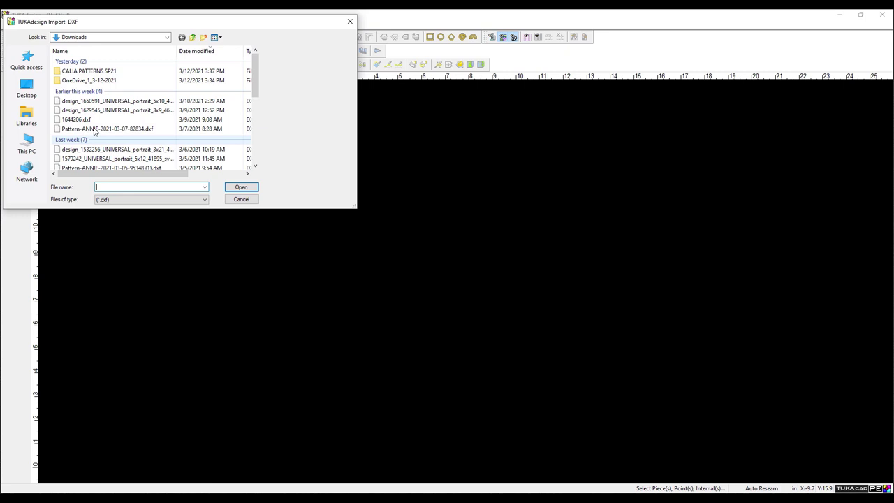
pyautogui.click(39, 98)
pyautogui.scroll(-1, 143, 90)
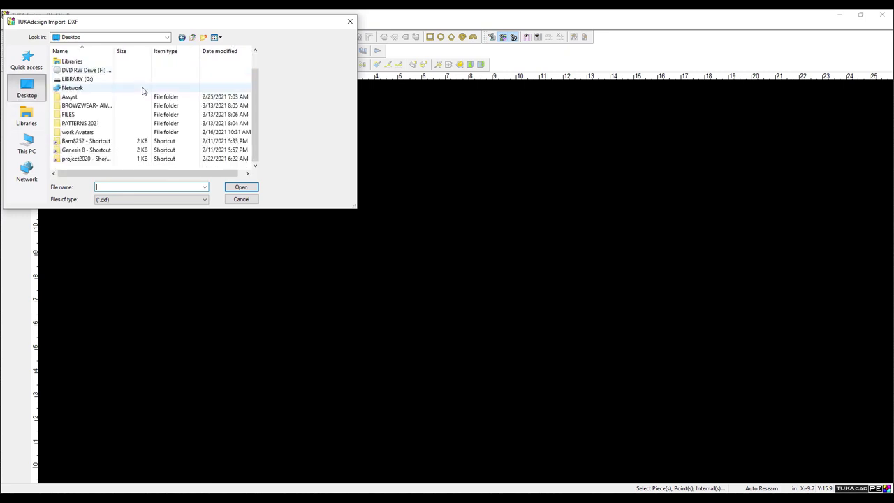
pyautogui.doubleClick(92, 124)
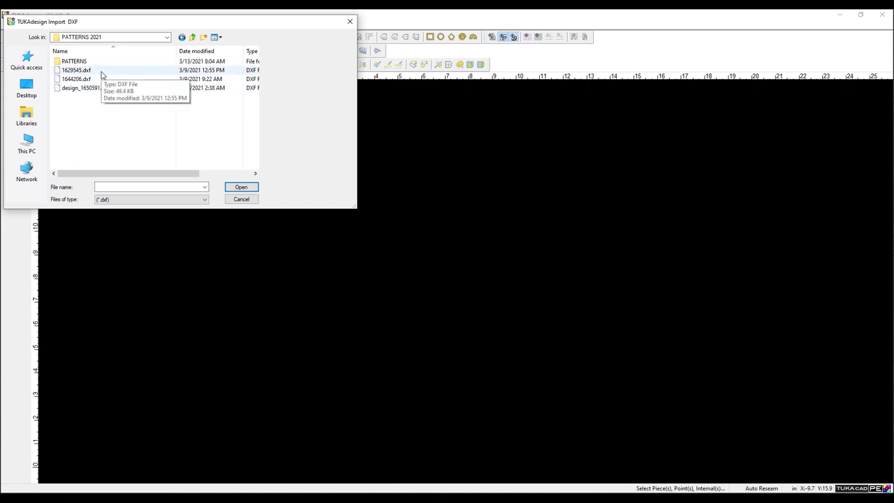
# Import 1629545.dxf in DXF format, placing its pattern pieces on the canvas.
pyautogui.click(102, 71)
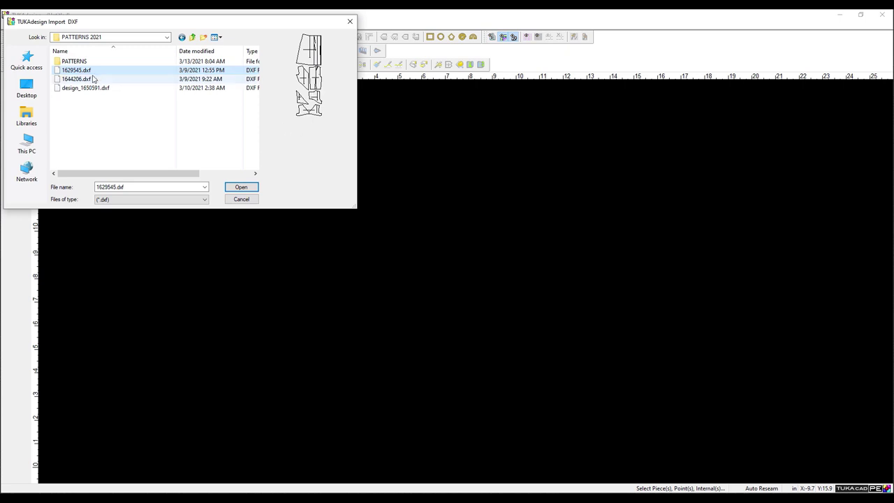
pyautogui.doubleClick(83, 71)
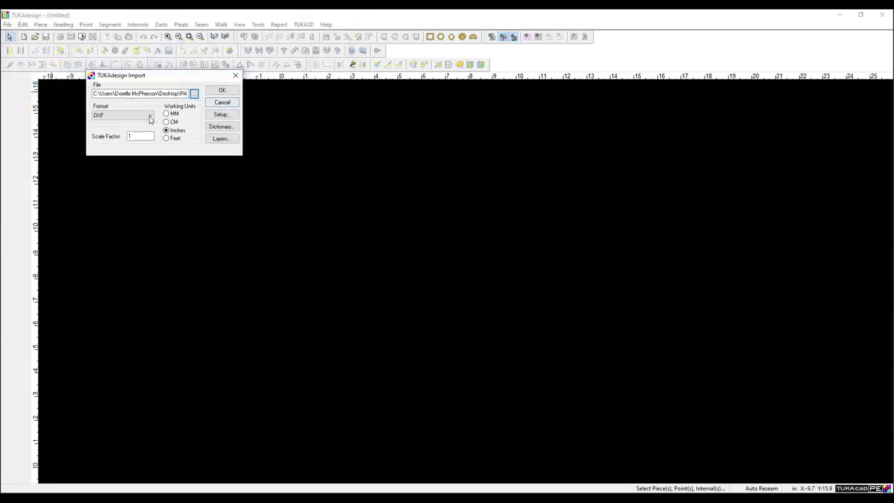
pyautogui.click(110, 119)
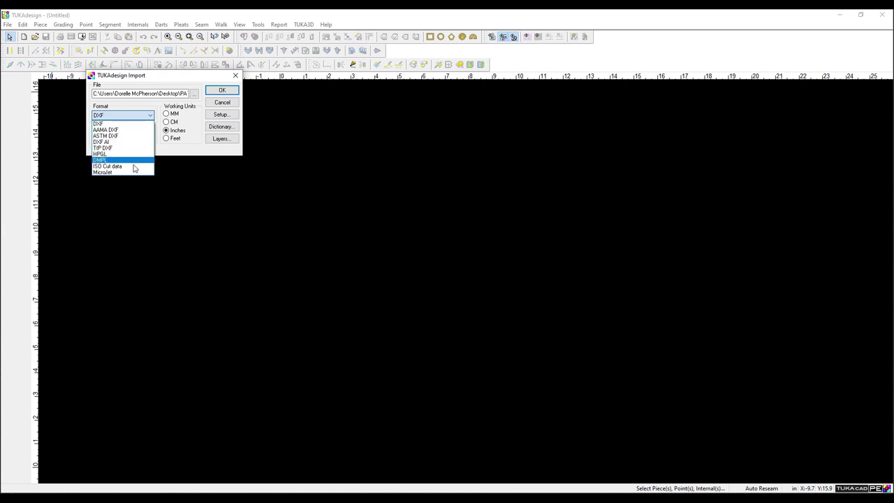
pyautogui.click(225, 91)
pyautogui.click(223, 90)
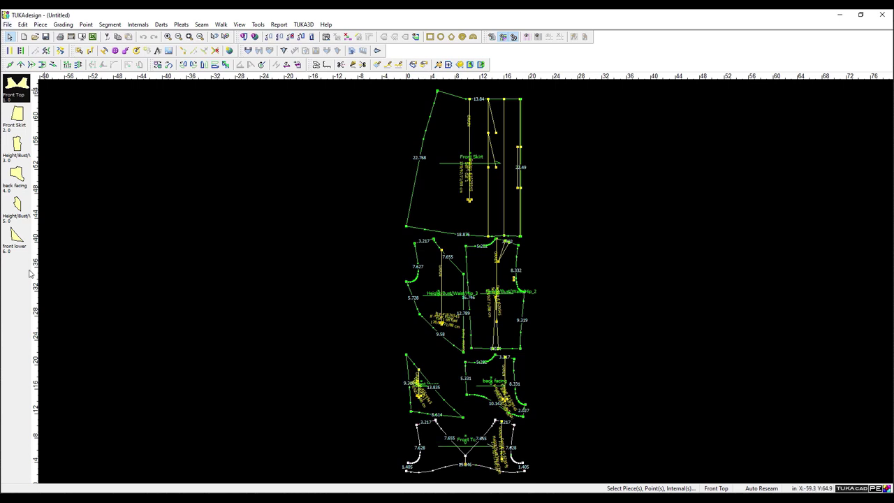
# Discard the current pattern and import 1644206.dxf instead.
pyautogui.click(7, 25)
pyautogui.click(15, 34)
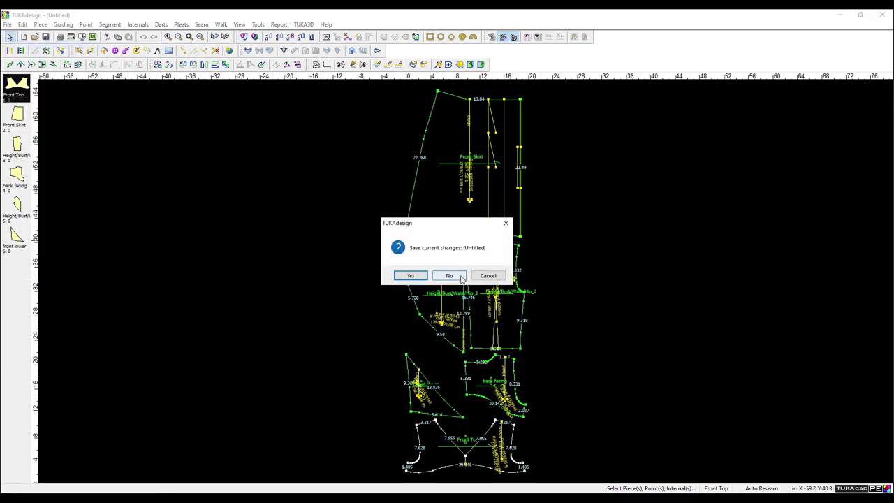
pyautogui.click(489, 278)
pyautogui.click(7, 24)
pyautogui.click(32, 128)
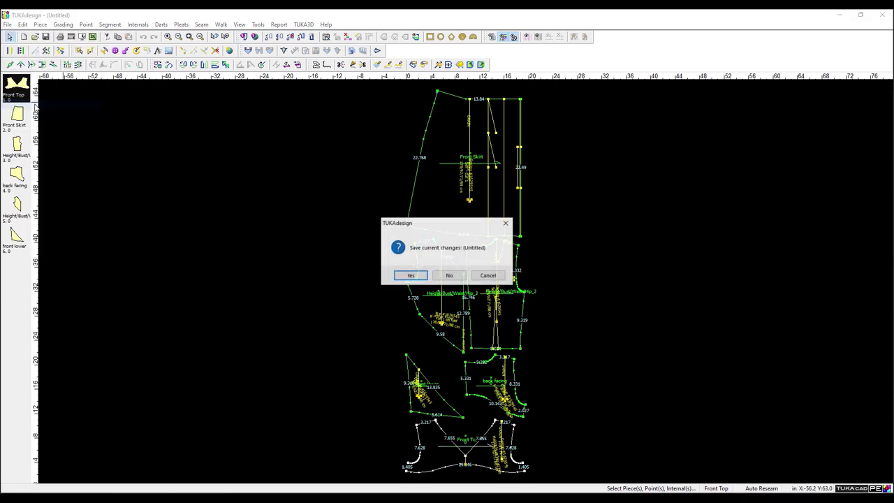
pyautogui.click(452, 274)
pyautogui.click(194, 94)
pyautogui.doubleClick(126, 89)
pyautogui.click(222, 90)
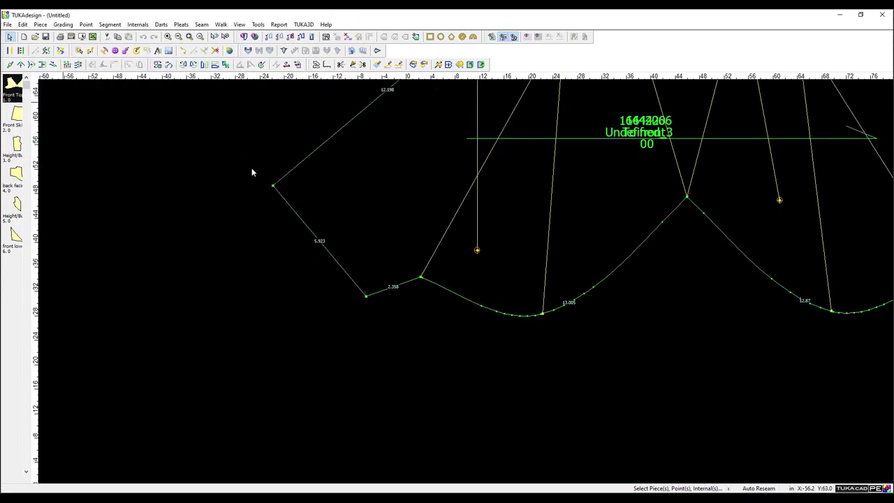
# Discard that pattern and import design_1650591.dxf.
pyautogui.click(7, 24)
pyautogui.click(84, 120)
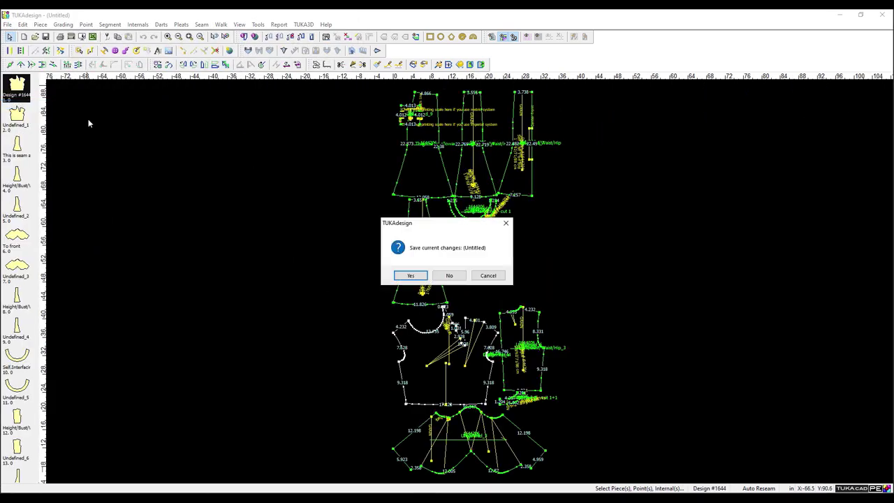
pyautogui.click(450, 274)
pyautogui.click(194, 93)
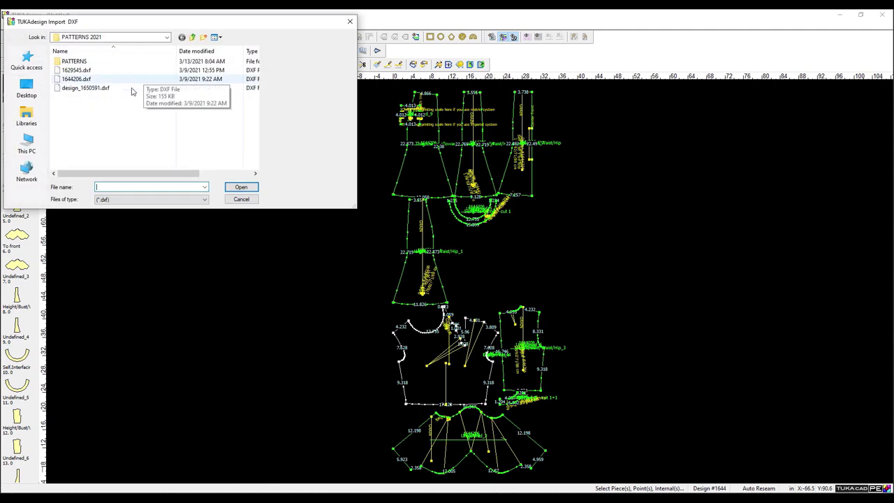
pyautogui.click(129, 88)
pyautogui.doubleClick(130, 89)
pyautogui.click(223, 92)
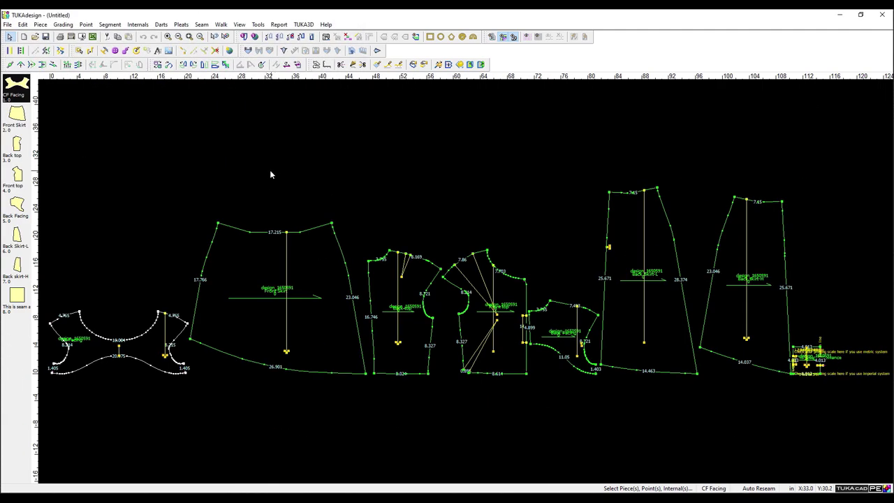
pyautogui.click(7, 25)
pyautogui.click(42, 105)
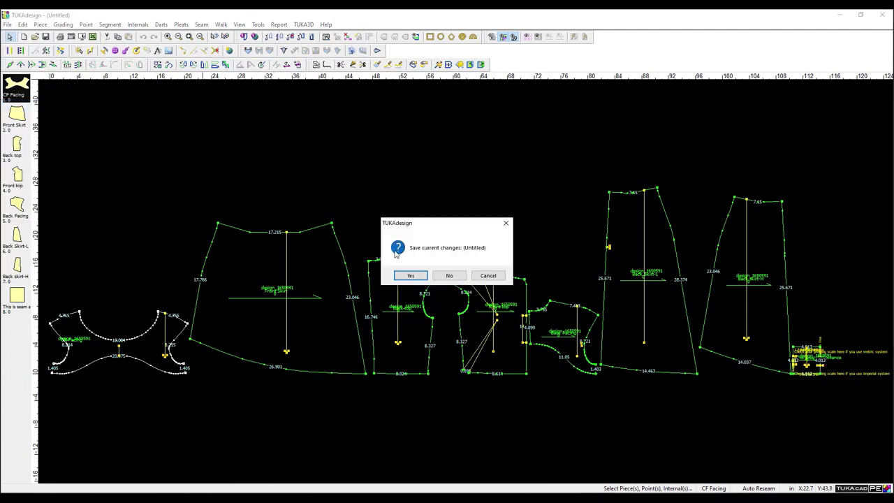
pyautogui.click(449, 275)
pyautogui.click(193, 93)
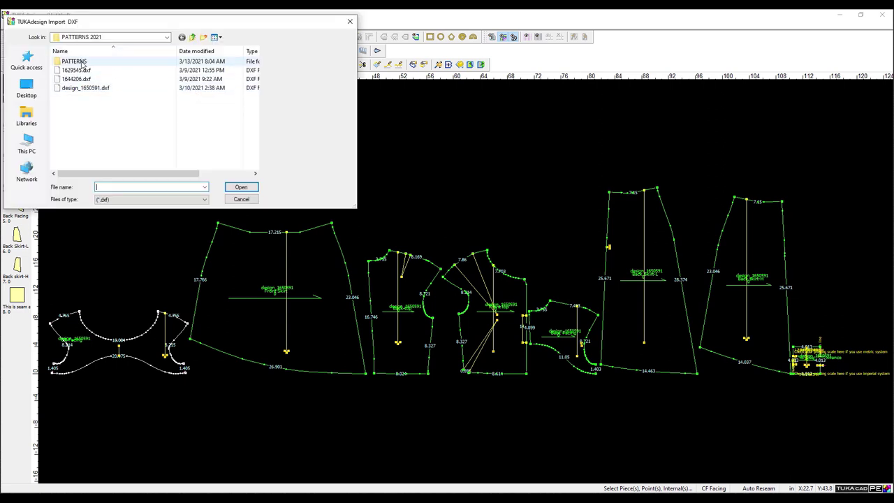
pyautogui.doubleClick(81, 63)
pyautogui.click(112, 115)
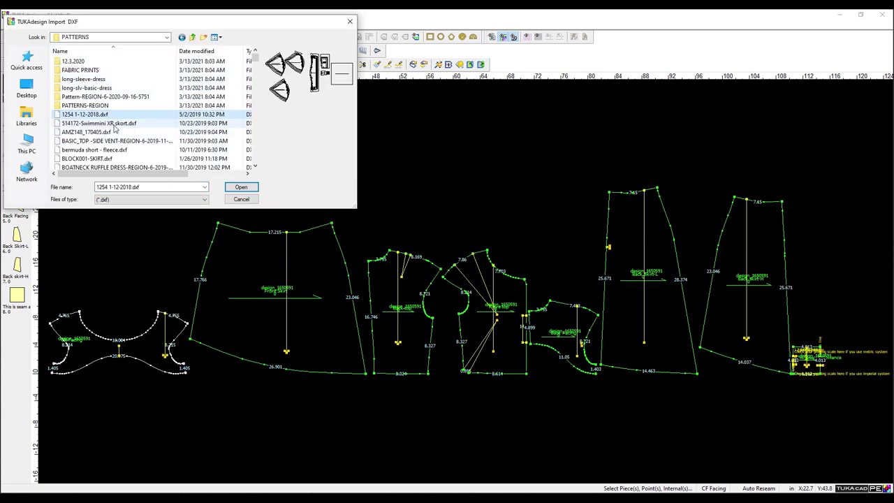
pyautogui.click(113, 123)
pyautogui.click(112, 132)
# Preview DENIM JEGGING, then import the BASIC_TOP side vent pattern.
pyautogui.scroll(-2, 112, 130)
pyautogui.click(110, 123)
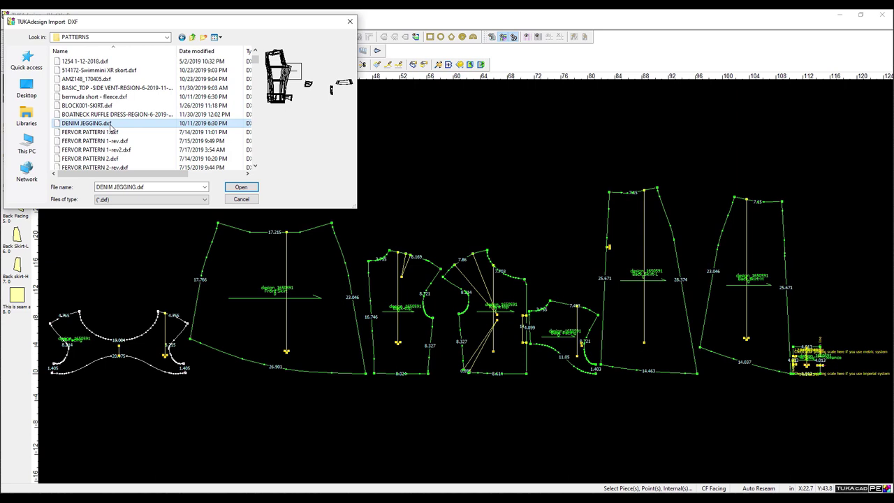
pyautogui.click(119, 80)
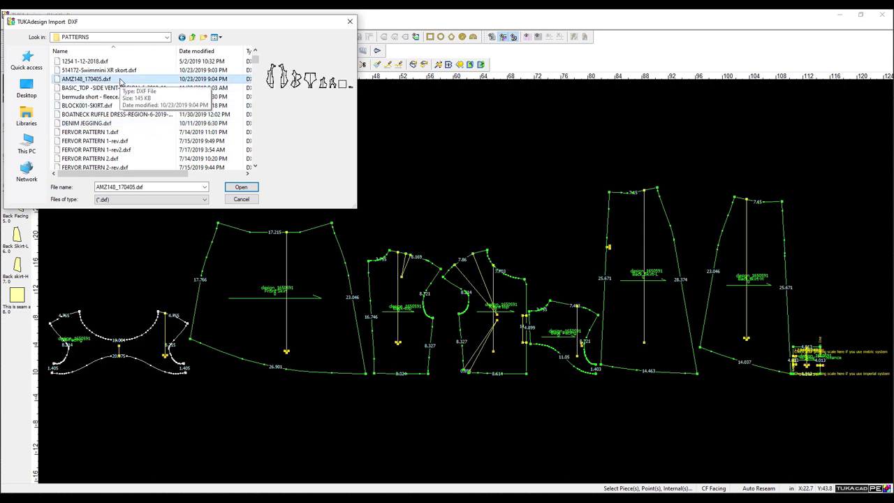
pyautogui.click(120, 89)
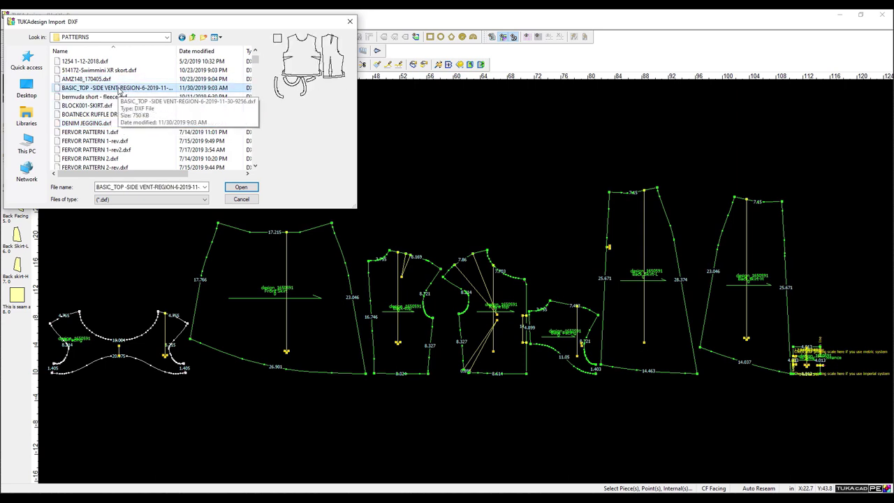
pyautogui.doubleClick(119, 88)
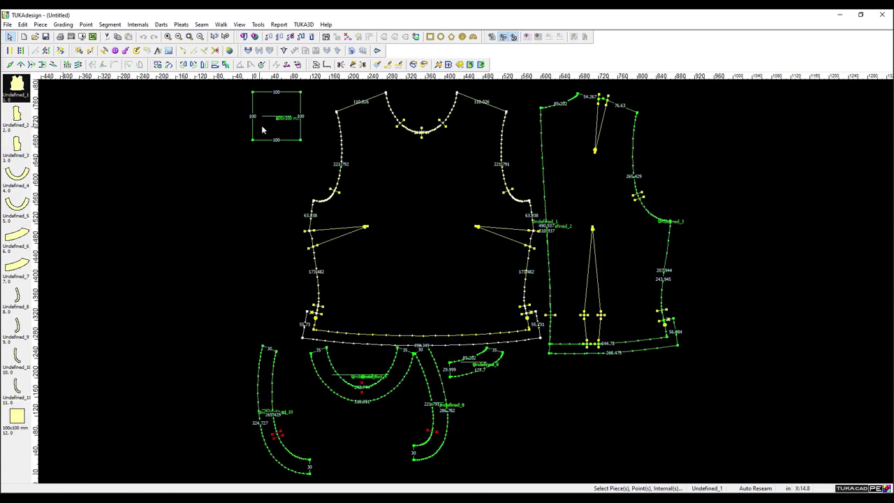
# Select pieces Undefined_4, Undefined_6 and the back bodice Undefined_2.
pyautogui.click(413, 437)
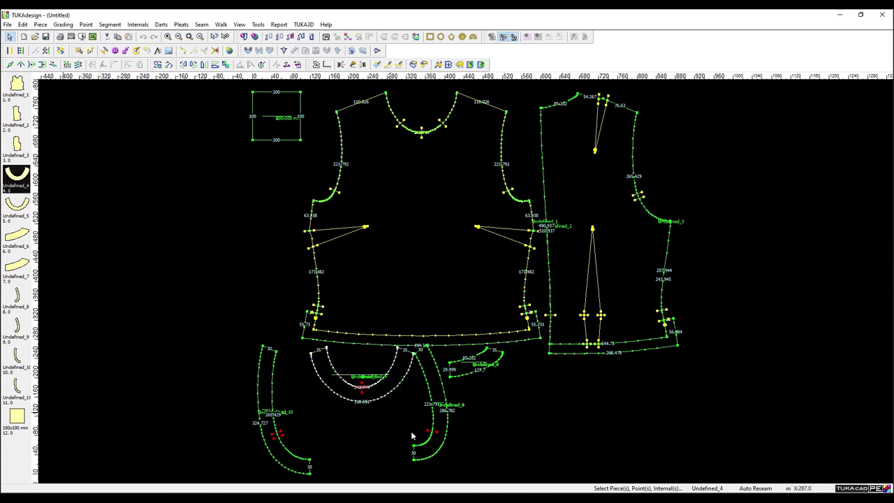
pyautogui.click(492, 363)
pyautogui.click(547, 404)
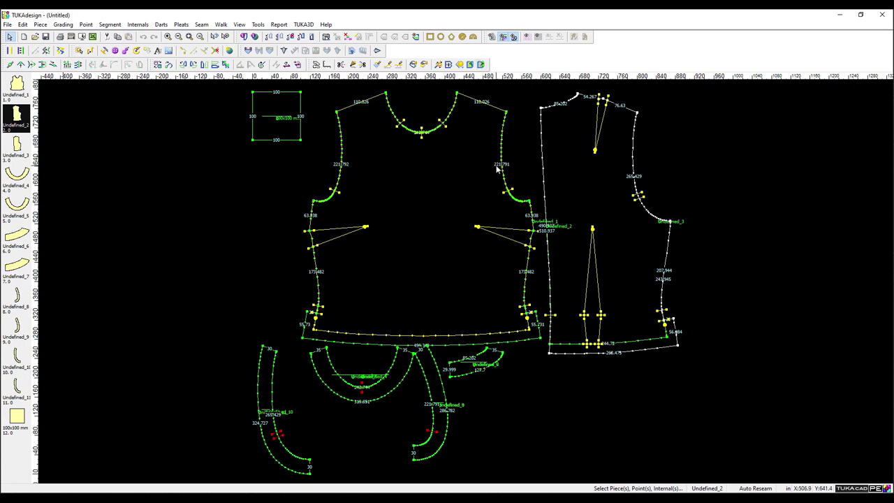
pyautogui.scroll(2, 498, 168)
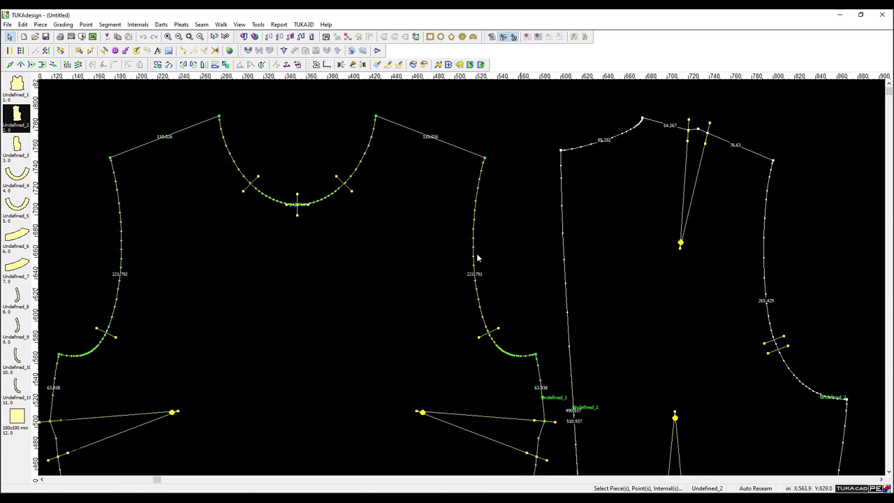
# Import the dress DXF from the long-slv-basic-dress folder, loading its ten pieces.
pyautogui.click(7, 24)
pyautogui.click(58, 105)
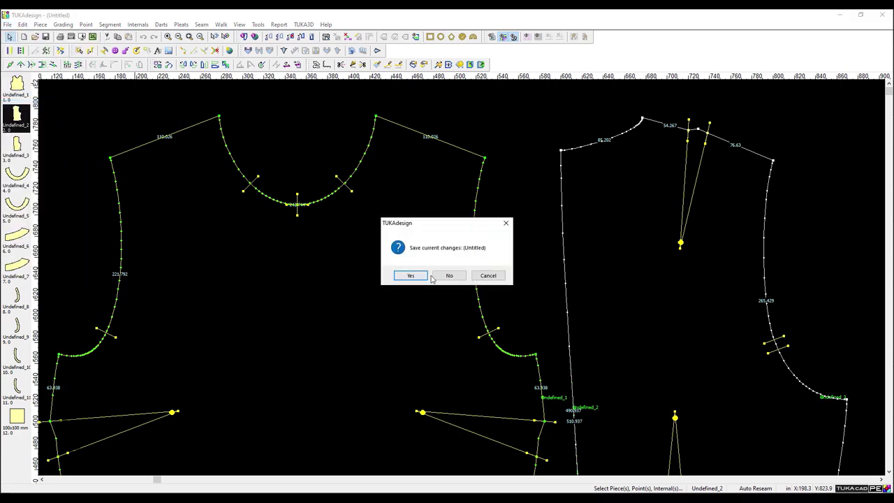
pyautogui.click(451, 276)
pyautogui.click(225, 88)
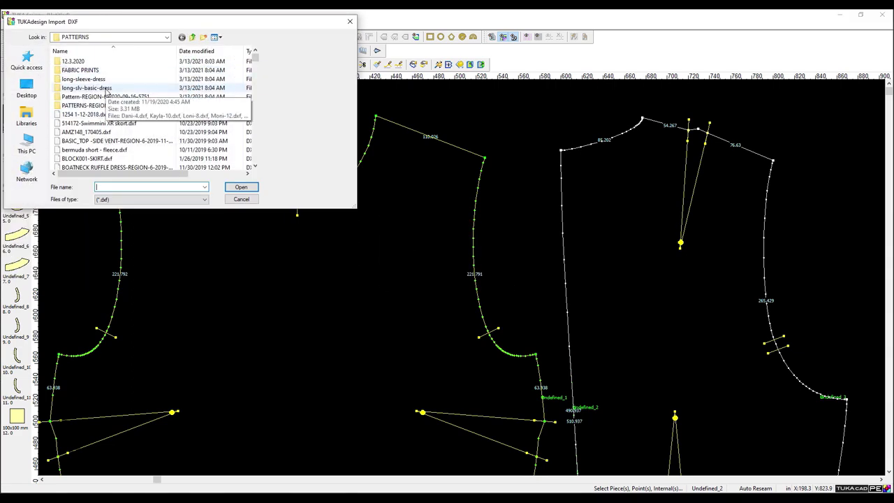
pyautogui.doubleClick(104, 89)
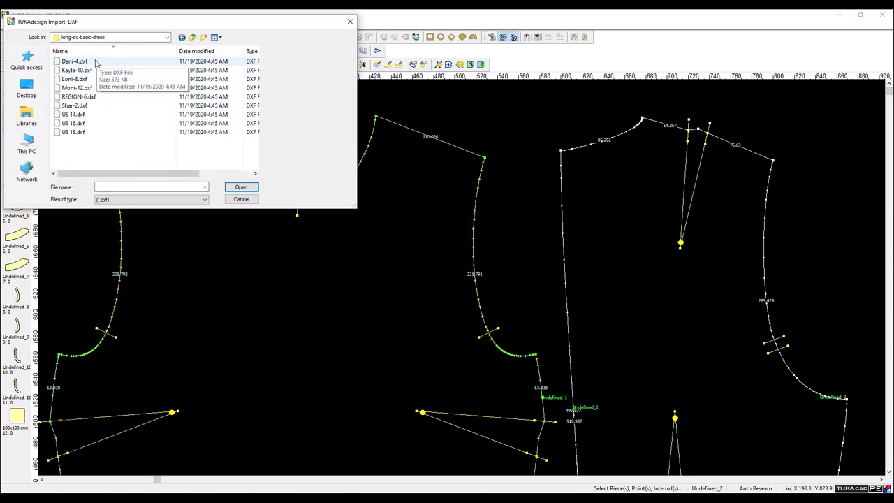
pyautogui.doubleClick(78, 97)
pyautogui.click(229, 94)
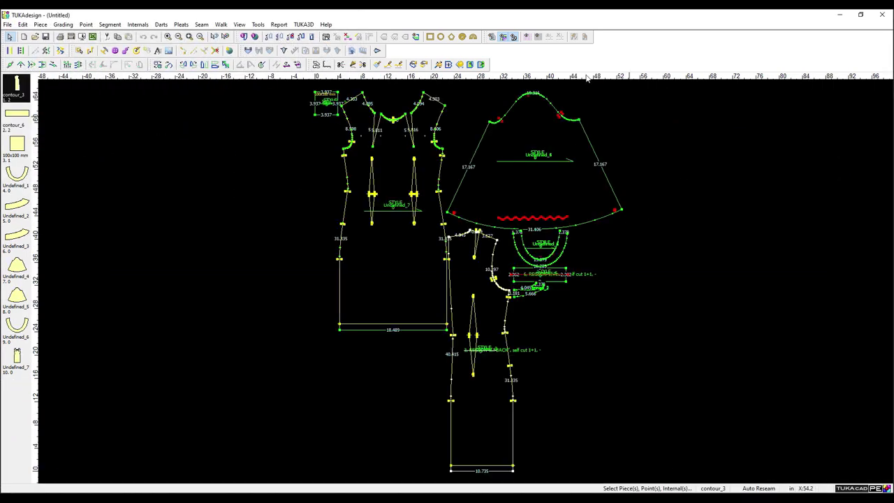
pyautogui.click(515, 37)
# Set the grid to 1 so a dotted grid appears on the canvas.
pyautogui.click(526, 37)
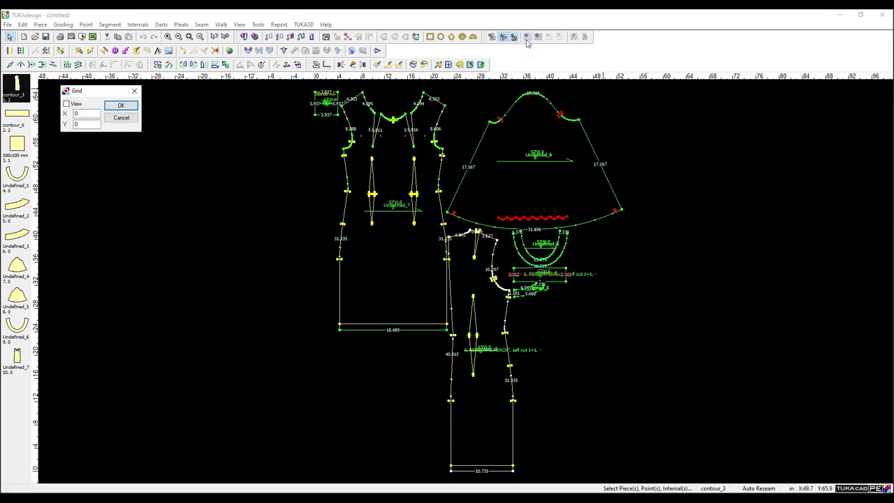
pyautogui.write('1')
pyautogui.click(121, 105)
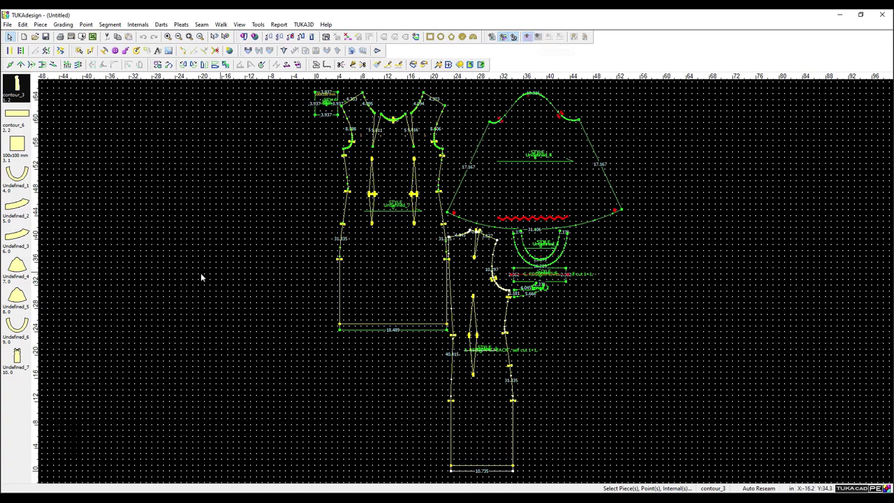
pyautogui.scroll(4, 427, 233)
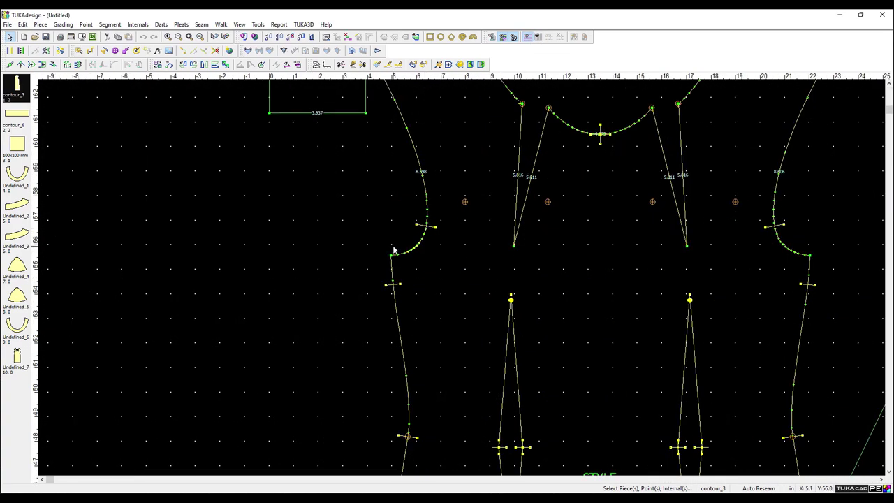
pyautogui.scroll(1, 487, 271)
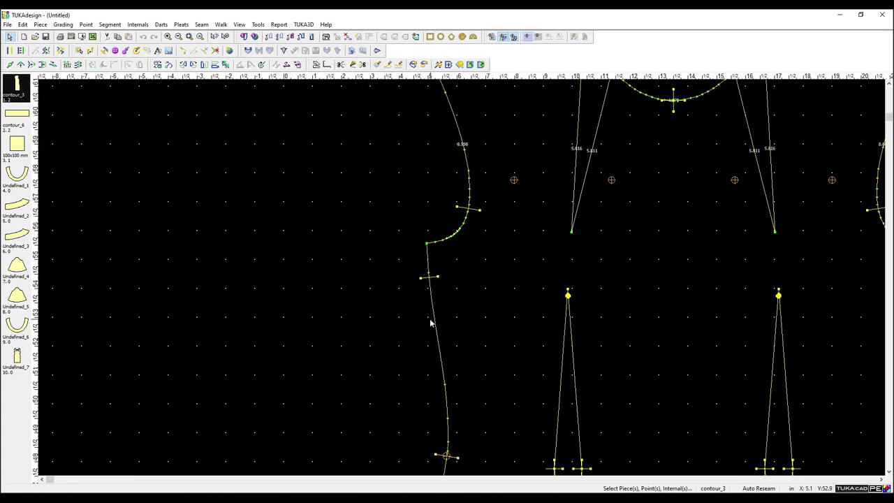
# Select the Undefined_7 front piece and reposition it on the canvas.
pyautogui.click(448, 435)
pyautogui.scroll(-2, 457, 350)
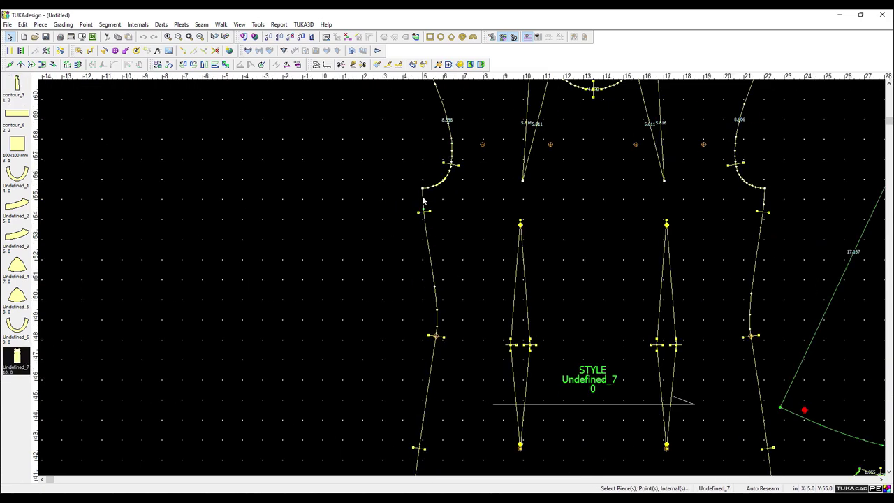
pyautogui.moveTo(518, 144); pyautogui.dragTo(513, 180)
pyautogui.scroll(4, 440, 354)
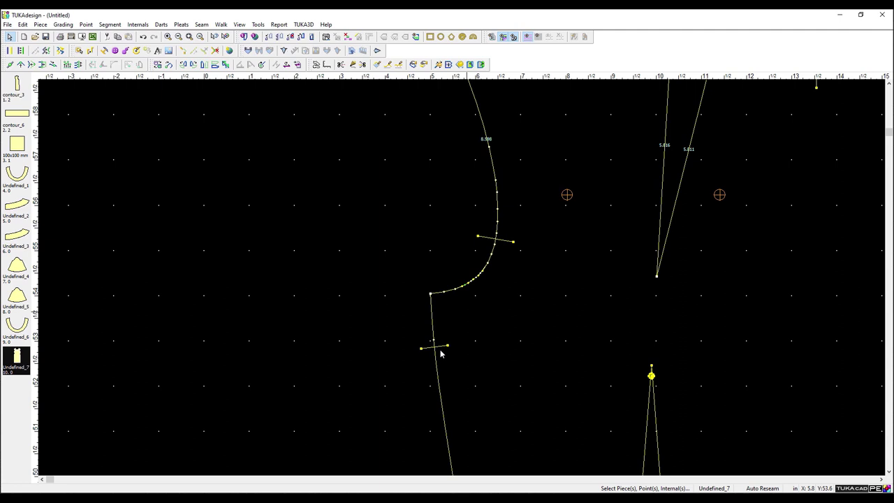
# Move the notch below the front armhole up 0.12 using Move Internal.
pyautogui.click(433, 346)
pyautogui.rightClick(430, 350)
pyautogui.click(466, 179)
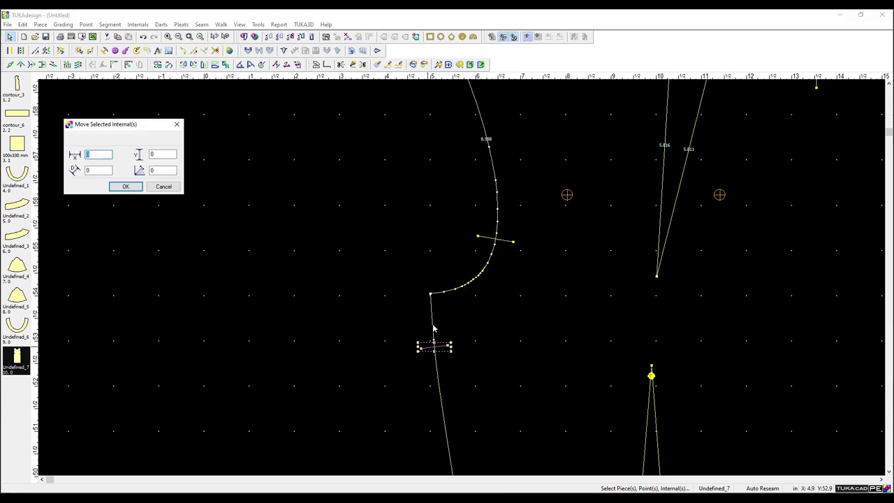
pyautogui.doubleClick(152, 154)
pyautogui.write('.125')
pyautogui.press('Return')
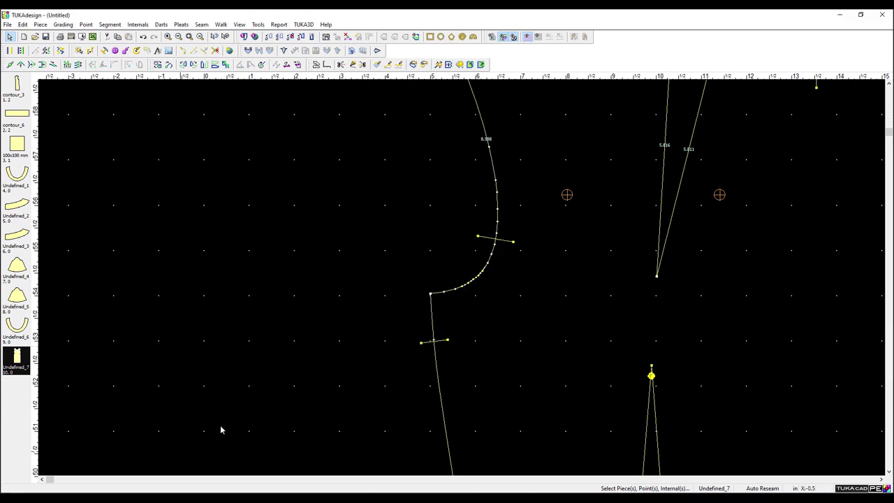
pyautogui.scroll(-5, 463, 281)
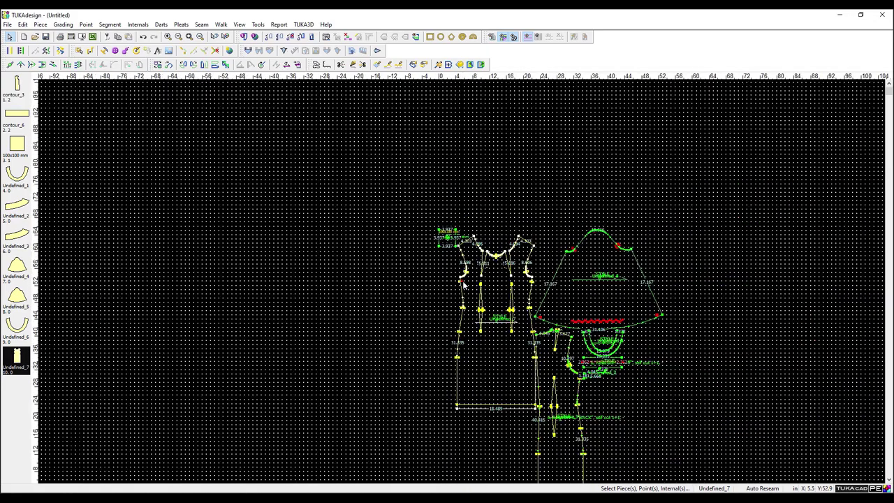
pyautogui.scroll(2, 391, 273)
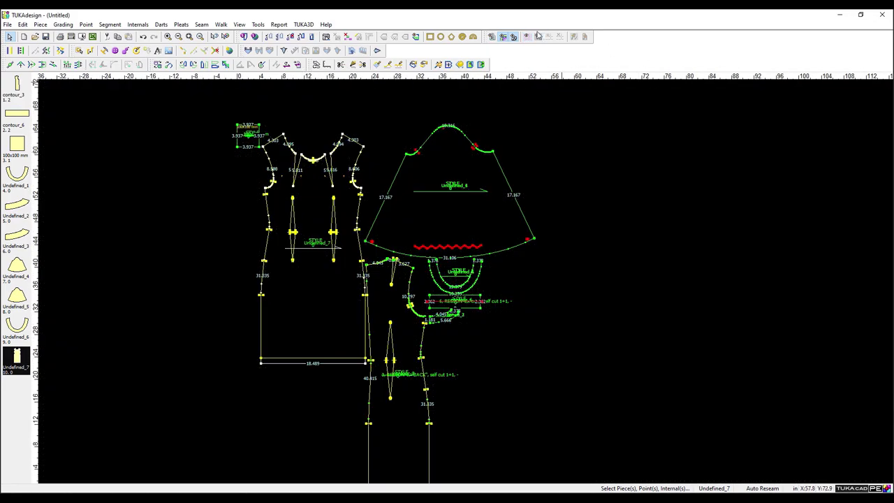
# Turn on the Stripes/Plaids grid.
pyautogui.click(123, 112)
pyautogui.doubleClick(123, 112)
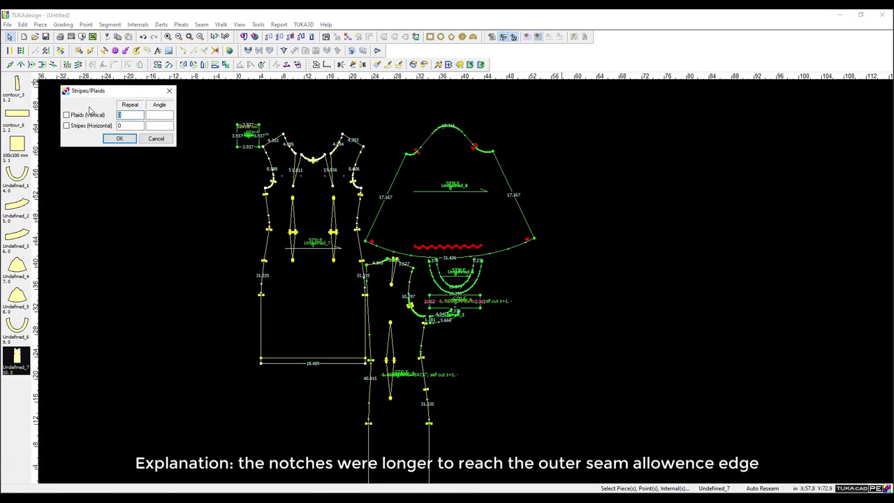
pyautogui.click(119, 139)
pyautogui.scroll(4, 462, 277)
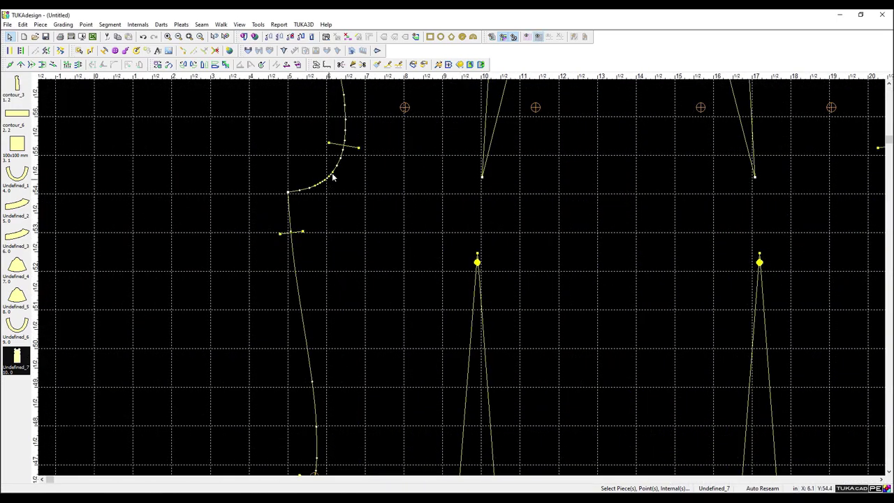
# Move the BACK piece to the right of the sleeve, clear of the others.
pyautogui.click(333, 226)
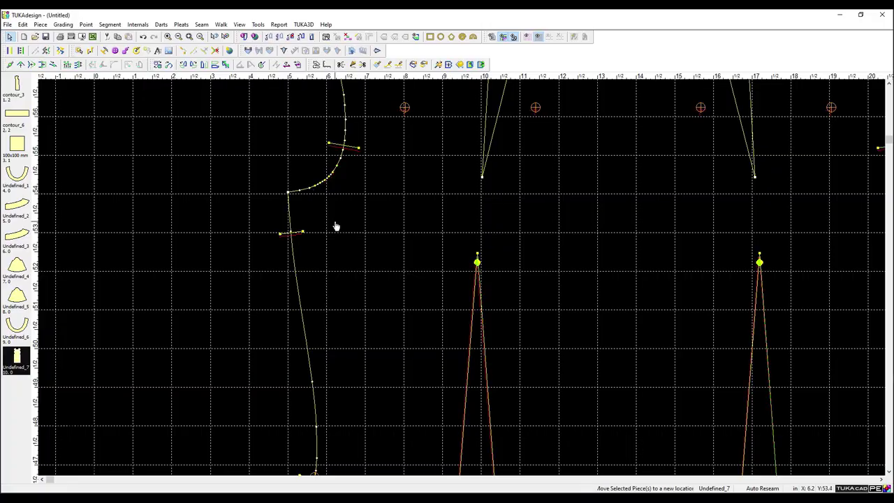
pyautogui.click(338, 222)
pyautogui.scroll(1, 289, 209)
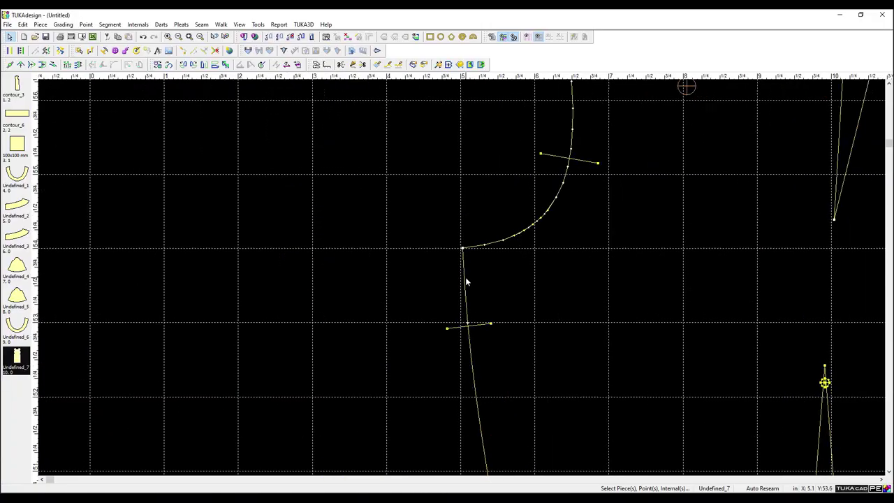
pyautogui.scroll(-4, 467, 277)
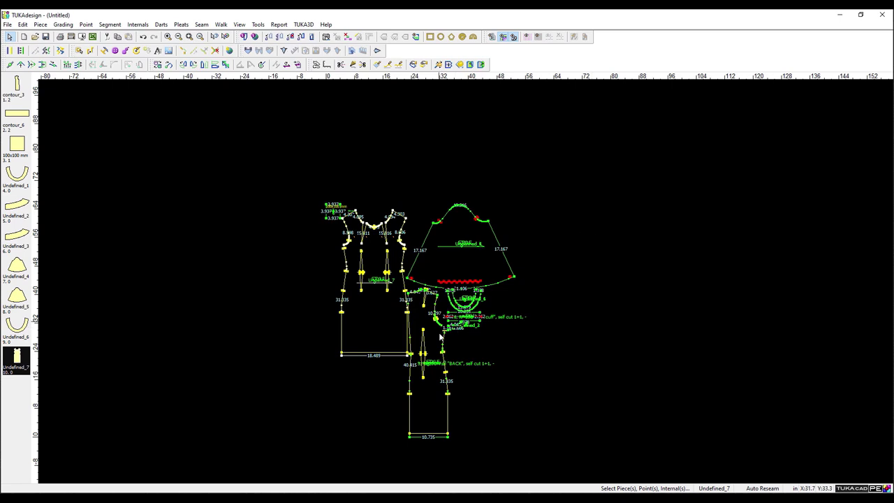
pyautogui.moveTo(440, 338); pyautogui.dragTo(580, 271)
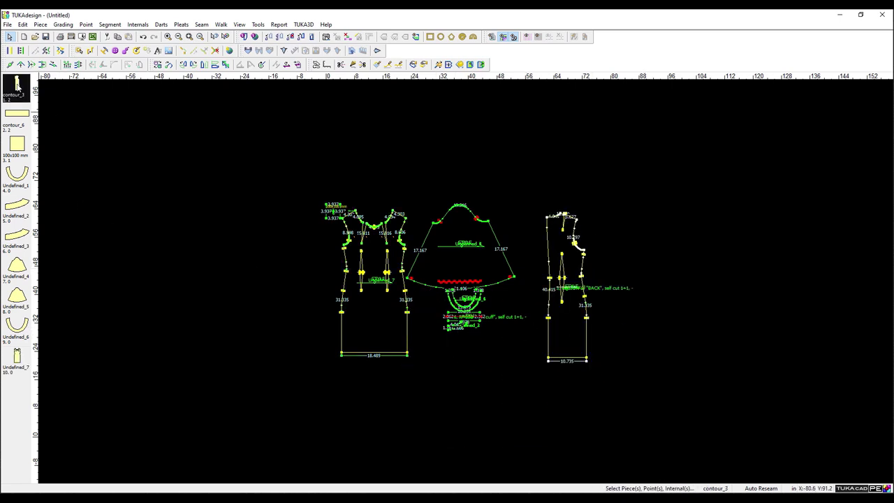
pyautogui.click(16, 358)
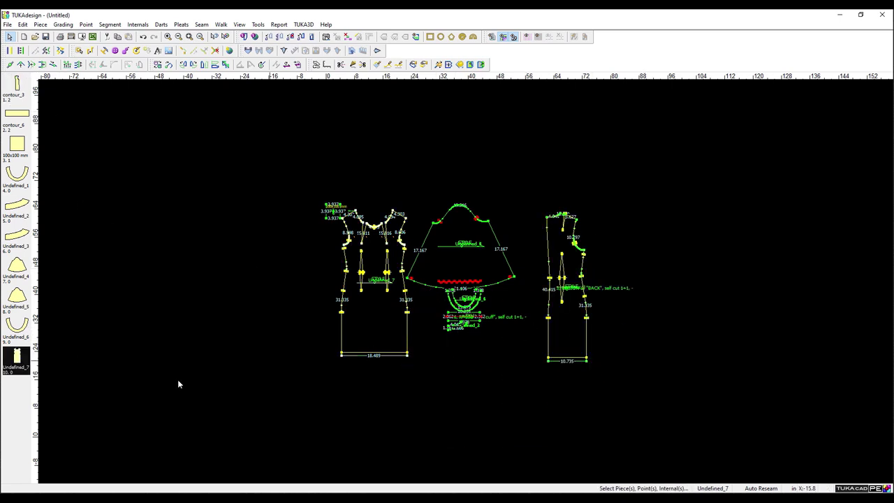
# Rename Undefined_7 to 'Dress Front (1)' and change its marker rotation option in Piece Info.
pyautogui.doubleClick(16, 360)
pyautogui.doubleClick(126, 71)
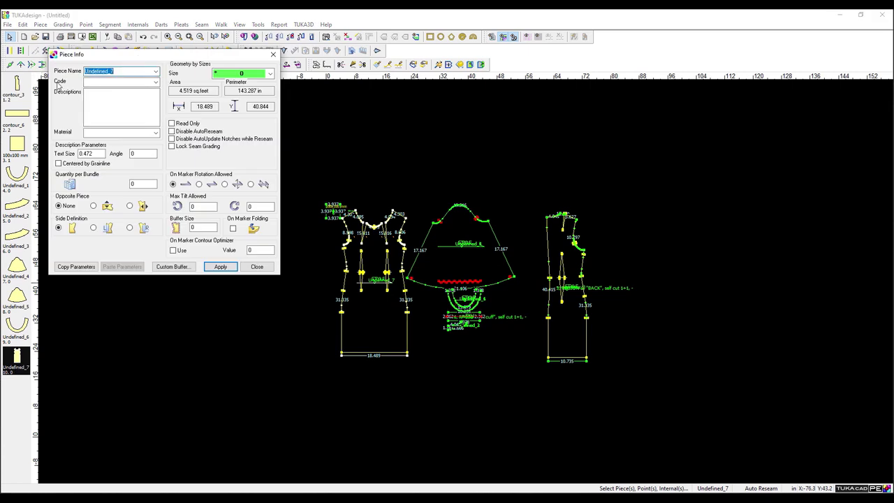
pyautogui.write('Dress Front (1)')
pyautogui.click(238, 76)
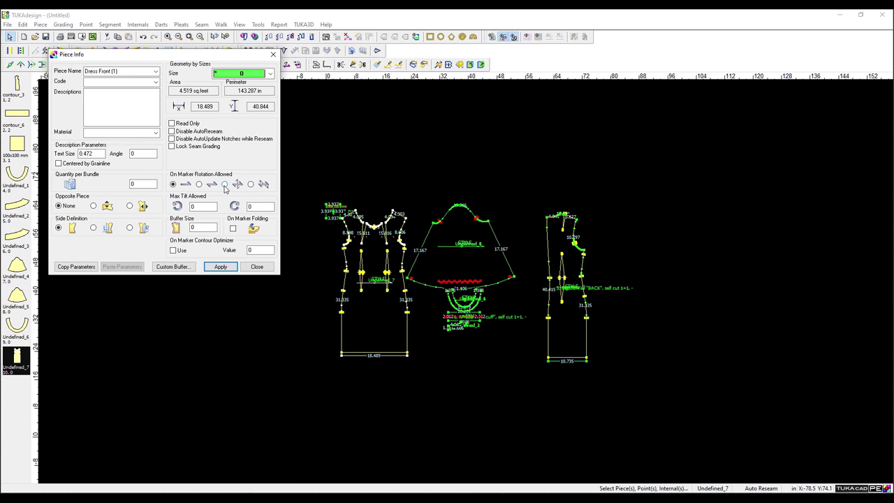
pyautogui.click(224, 184)
pyautogui.click(222, 267)
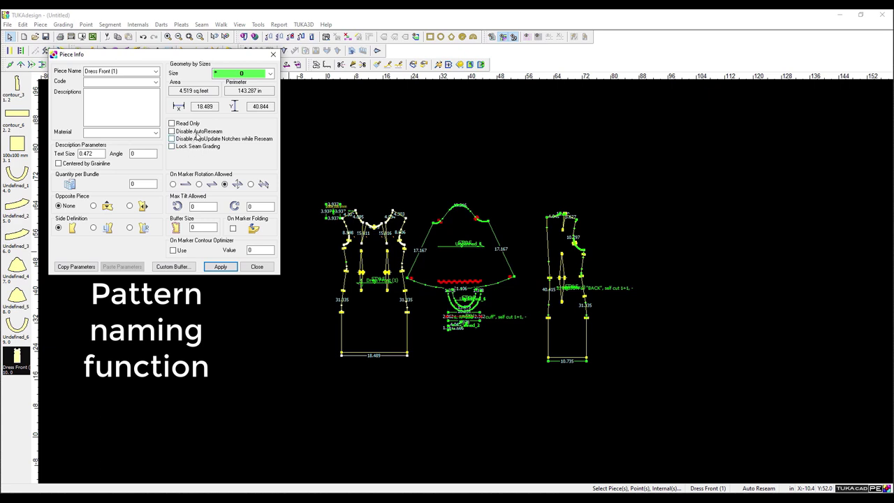
pyautogui.click(217, 268)
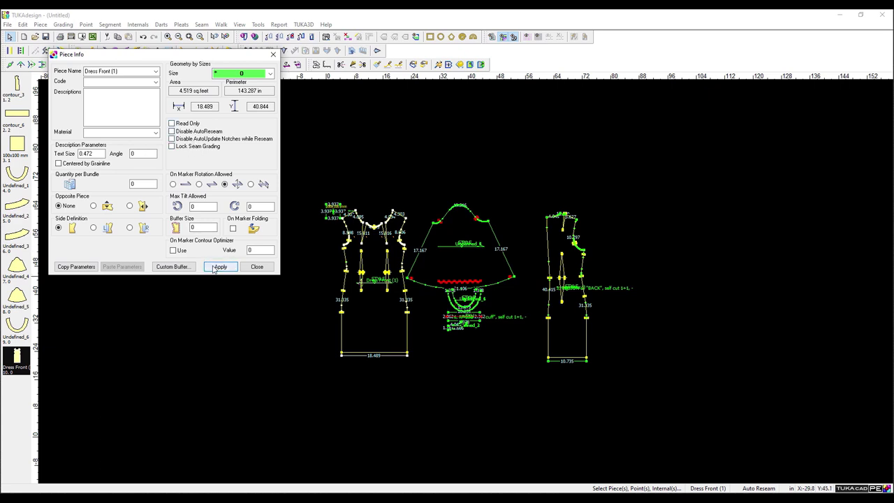
pyautogui.click(274, 54)
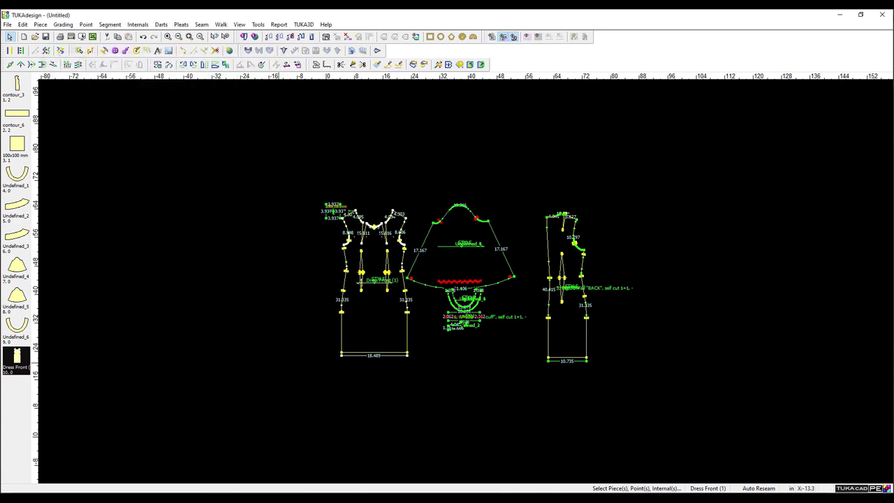
# Give Dress Front (1) code 01 and description 'Region 6 Self Cut 1'.
pyautogui.click(7, 24)
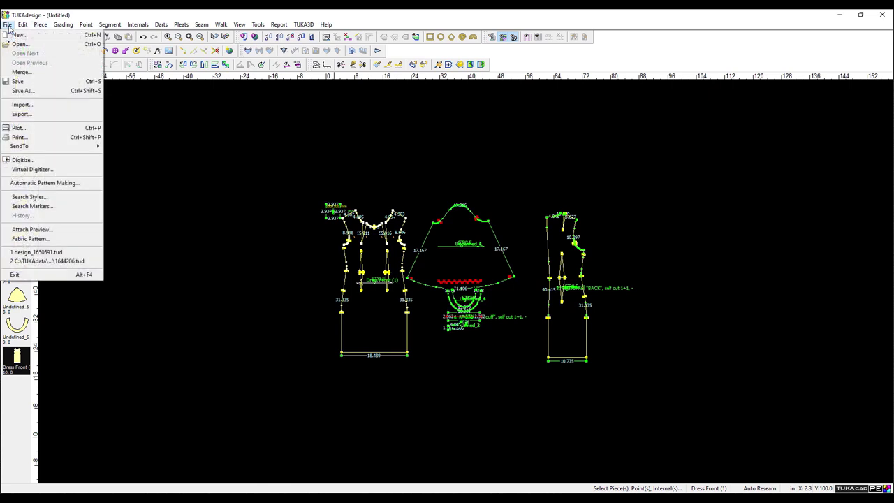
pyautogui.click(49, 106)
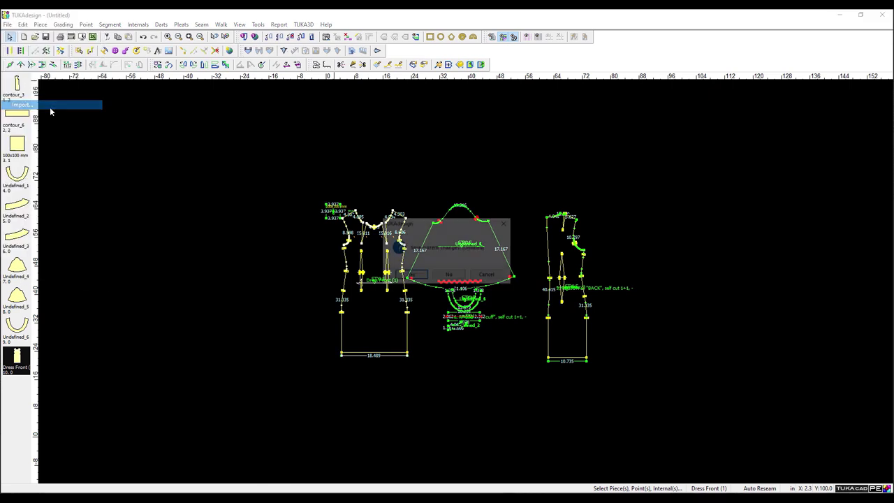
pyautogui.click(487, 279)
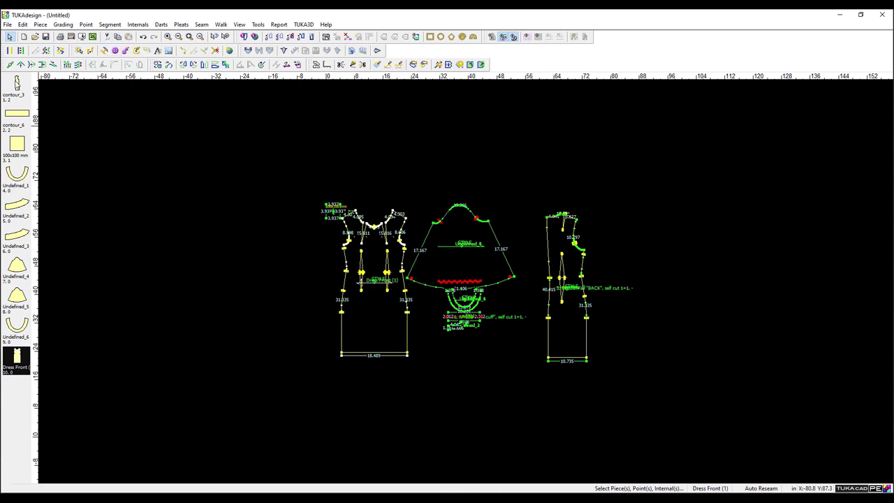
pyautogui.click(16, 82)
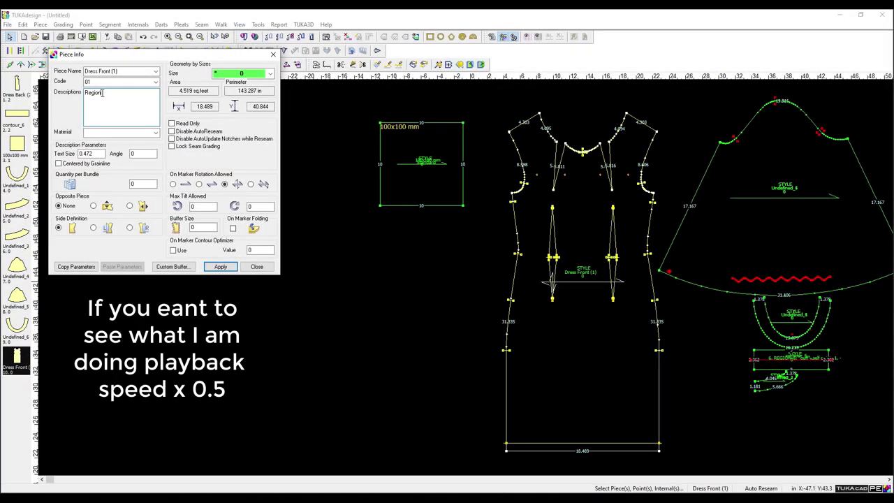
pyautogui.write('6')
pyautogui.scroll(2, 462, 281)
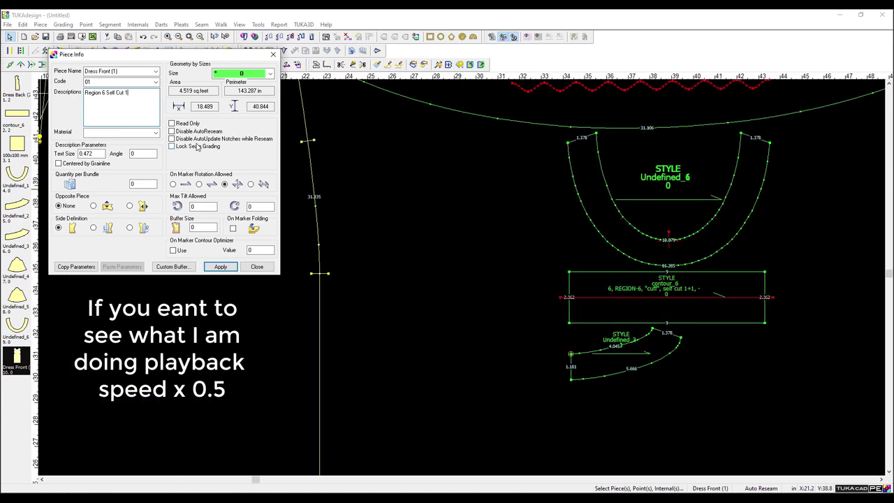
pyautogui.click(220, 267)
# Bring up Save As for the pattern.
pyautogui.scroll(-2, 462, 277)
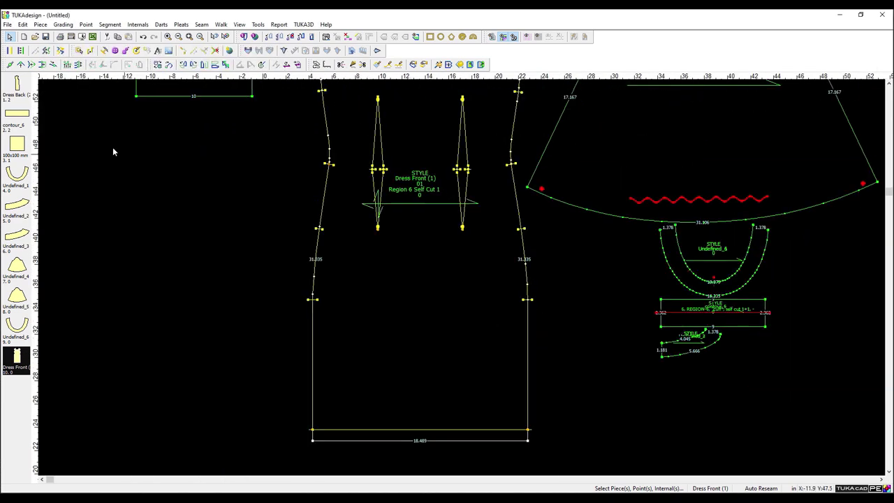
pyautogui.click(7, 24)
pyautogui.click(23, 82)
# Save the pattern as 154487-REGION-6.tud.
pyautogui.click(417, 324)
pyautogui.press('Home')
pyautogui.write('154487-')
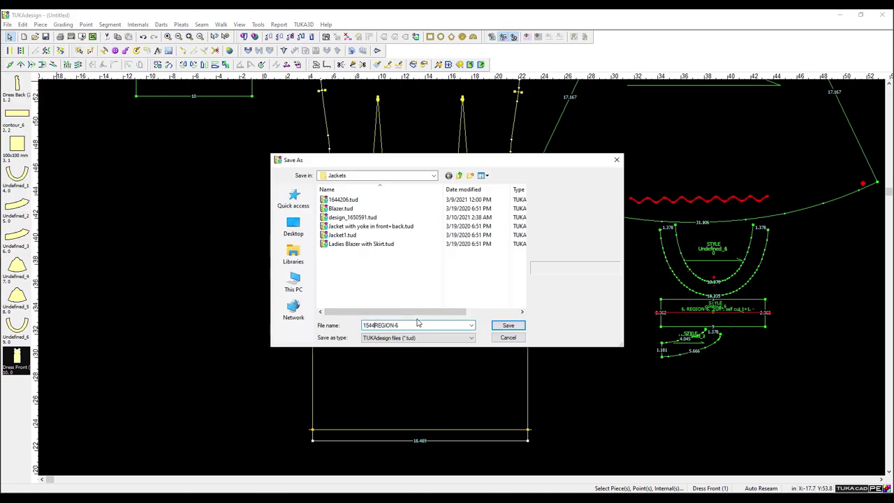
pyautogui.click(508, 326)
pyautogui.click(471, 288)
pyautogui.click(422, 270)
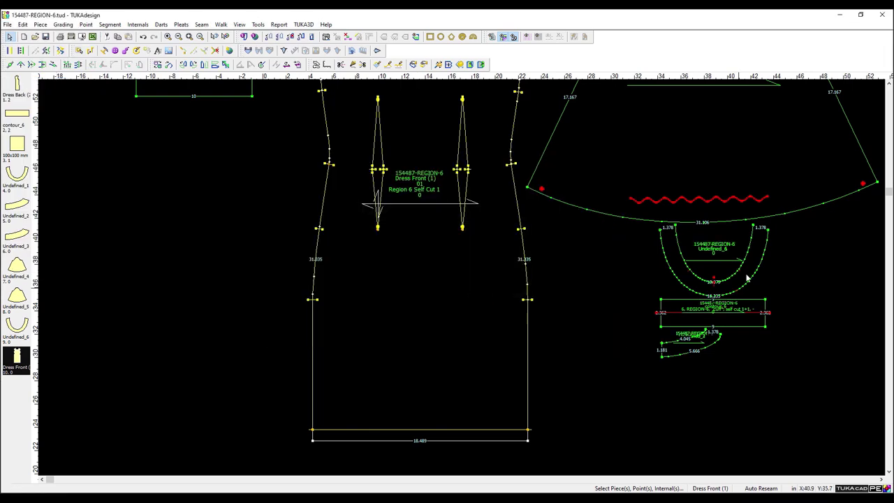
# Rename the 100x100 mm square to 10x10 with description 'Standard reference square' and a code.
pyautogui.doubleClick(17, 144)
pyautogui.tripleClick(118, 70)
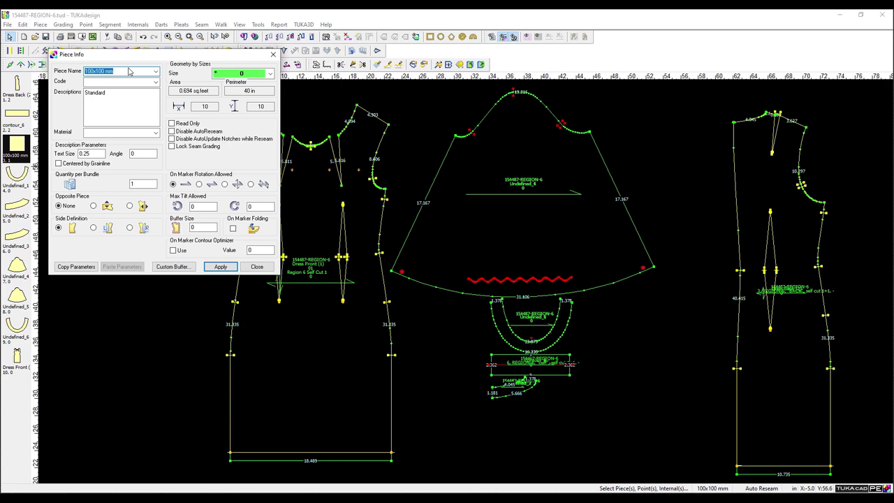
pyautogui.write('10x10')
pyautogui.click(112, 102)
pyautogui.write('i')
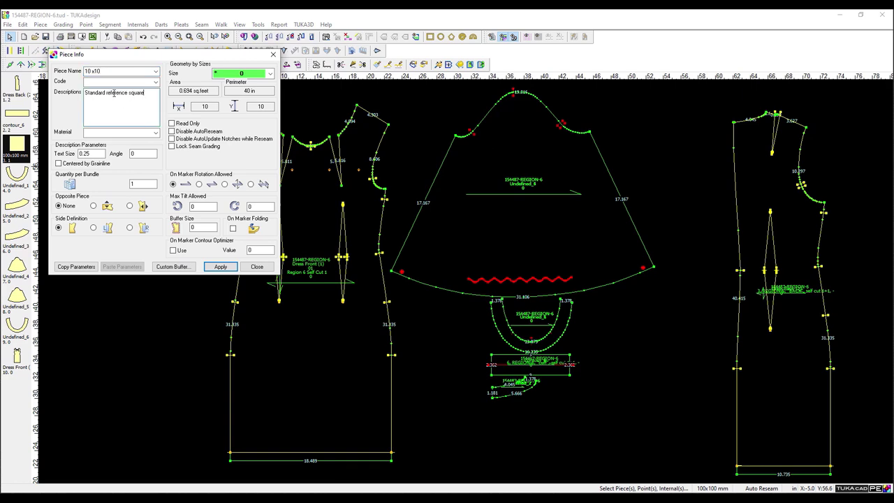
pyautogui.click(221, 266)
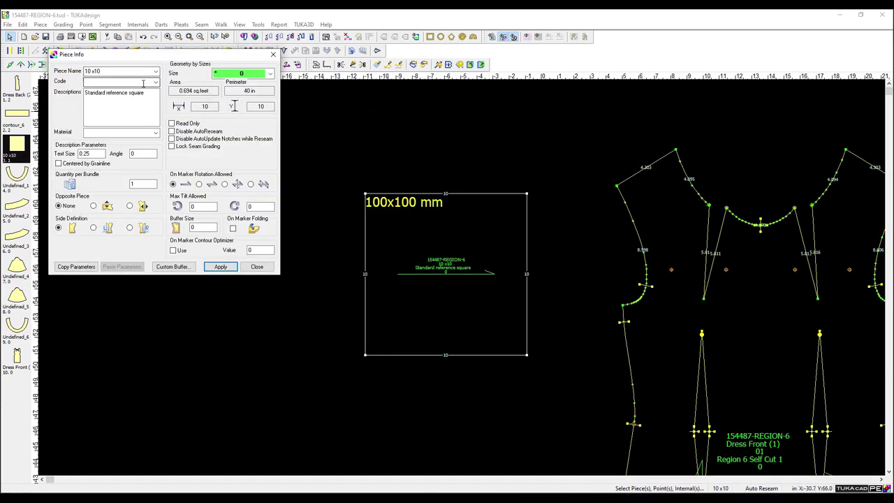
pyautogui.click(155, 70)
pyautogui.click(155, 71)
pyautogui.click(155, 82)
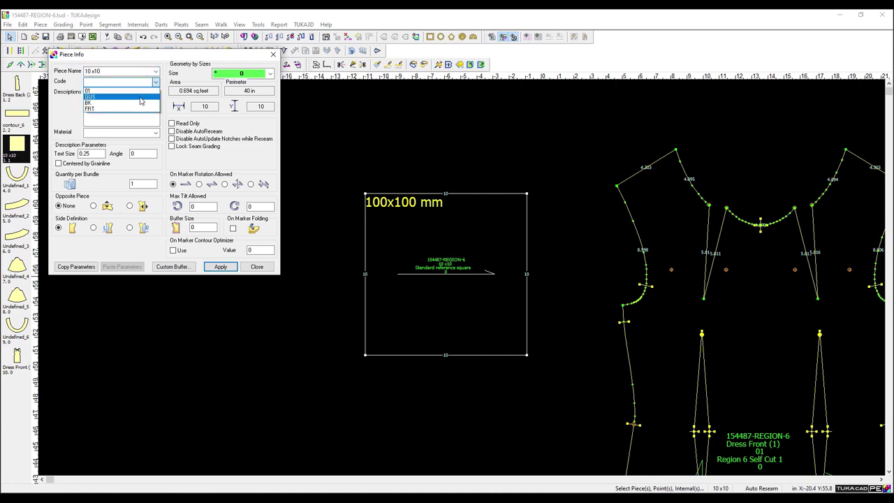
pyautogui.click(140, 98)
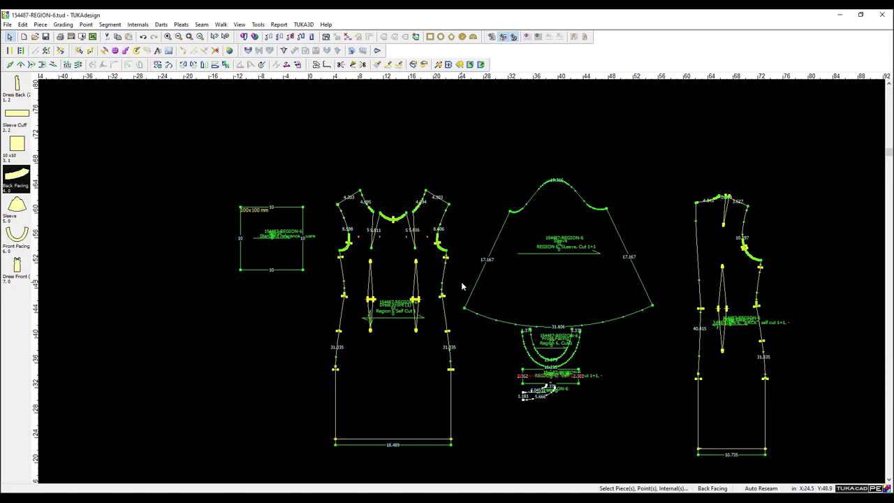
# Review the Front Facing details, resave the pattern, and switch to segment selection on the square.
pyautogui.scroll(3, 462, 281)
pyautogui.doubleClick(17, 237)
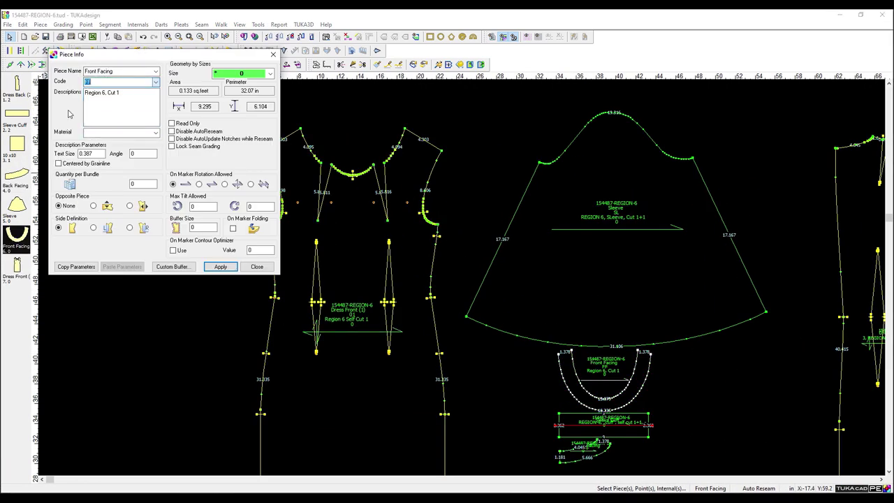
pyautogui.click(257, 266)
pyautogui.hotkey('ctrl', 's')
pyautogui.click(520, 285)
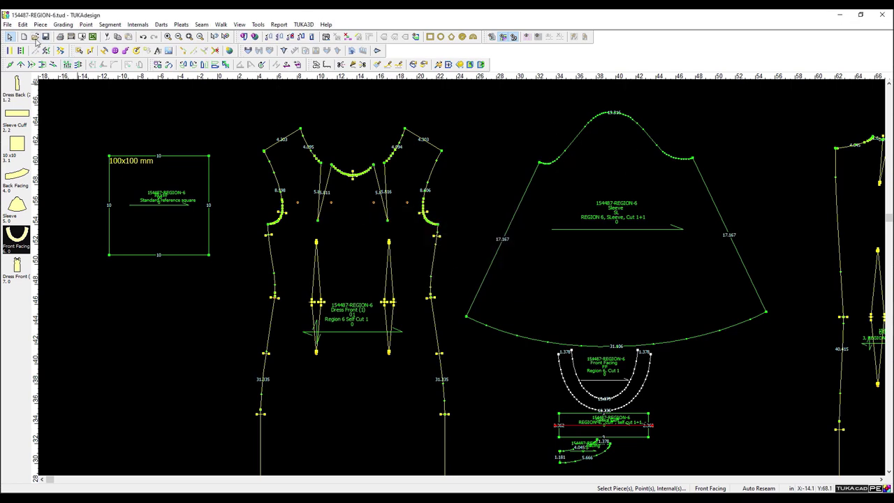
pyautogui.rightClick(214, 146)
pyautogui.click(237, 168)
# Leave segment selection and open SquareNeck Dress.tud from the Dress folder.
pyautogui.click(212, 190)
pyautogui.press('Escape')
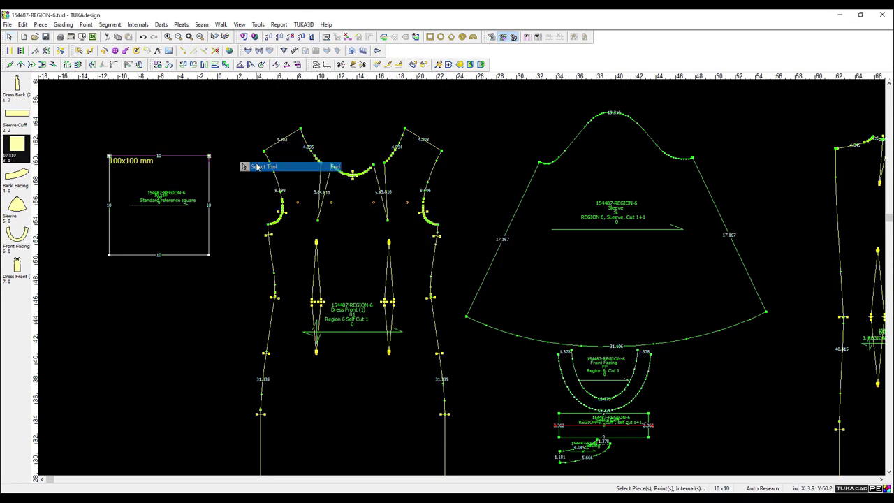
pyautogui.scroll(-2, 353, 203)
pyautogui.scroll(1, 353, 202)
pyautogui.hotkey('ctrl', 'o')
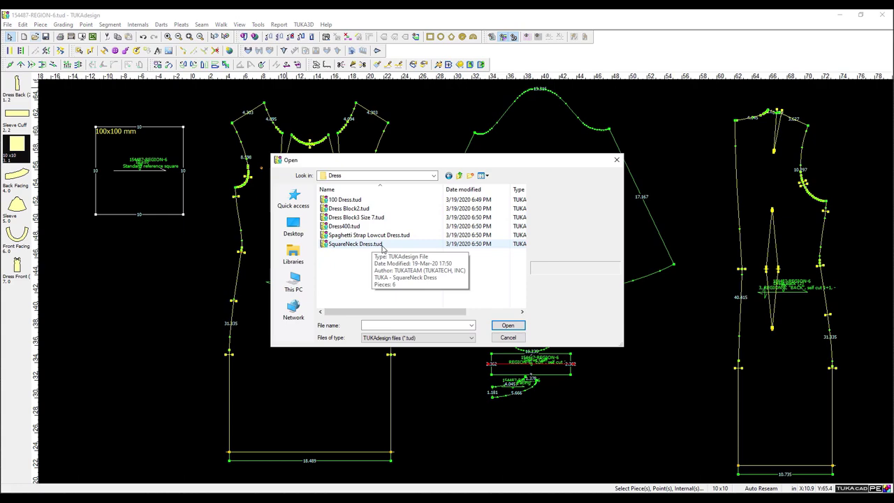
pyautogui.doubleClick(355, 244)
pyautogui.scroll(3, 463, 277)
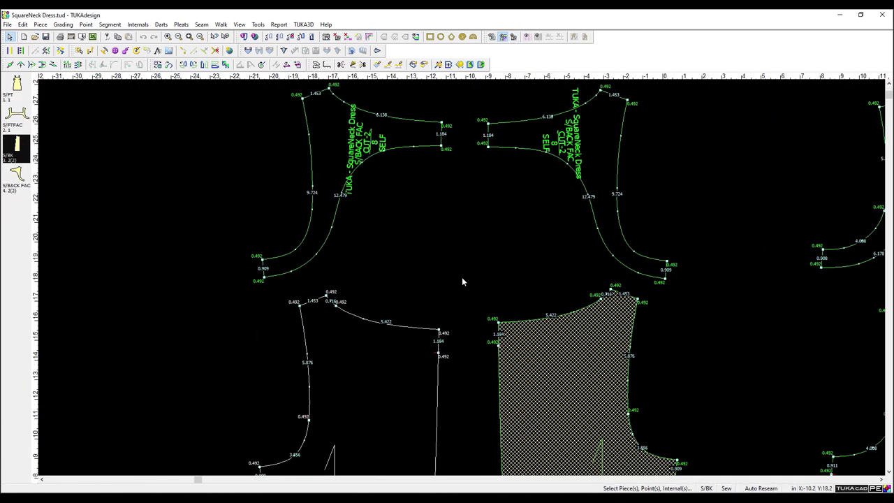
pyautogui.scroll(-3, 463, 277)
# Select the S/FT piece, then all the pattern pieces.
pyautogui.rightClick(514, 144)
pyautogui.click(515, 328)
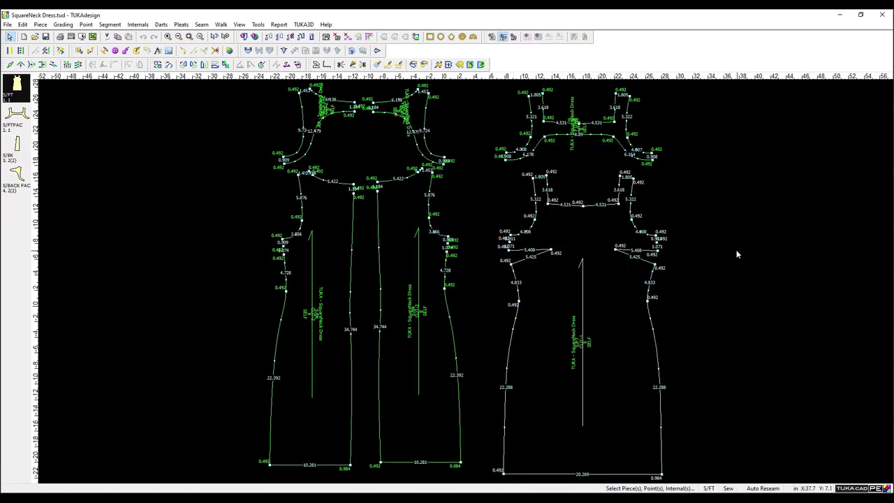
pyautogui.scroll(2, 411, 168)
pyautogui.scroll(-3, 613, 369)
pyautogui.scroll(1, 578, 246)
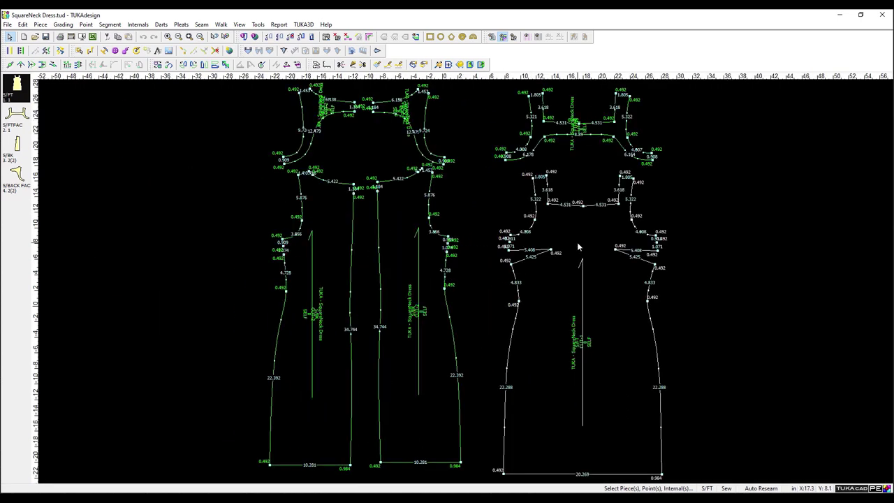
pyautogui.click(503, 37)
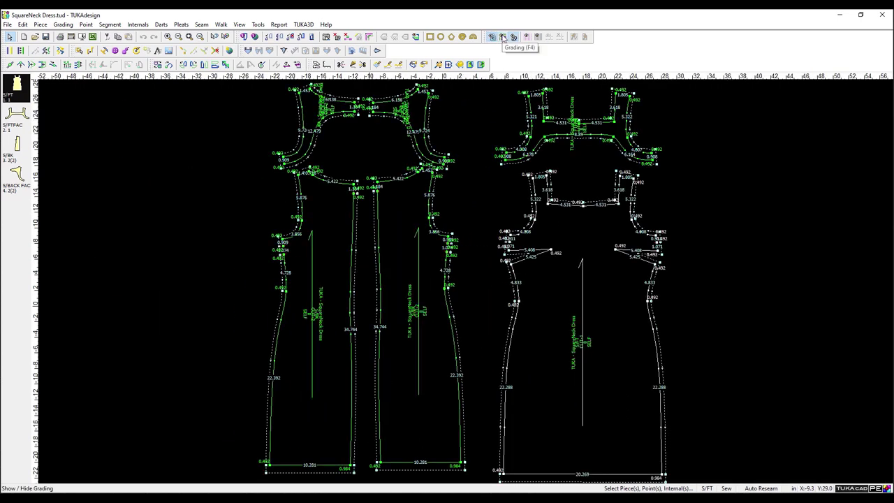
# Open the Dress Block2.tud pattern file.
pyautogui.click(71, 37)
pyautogui.doubleClick(349, 208)
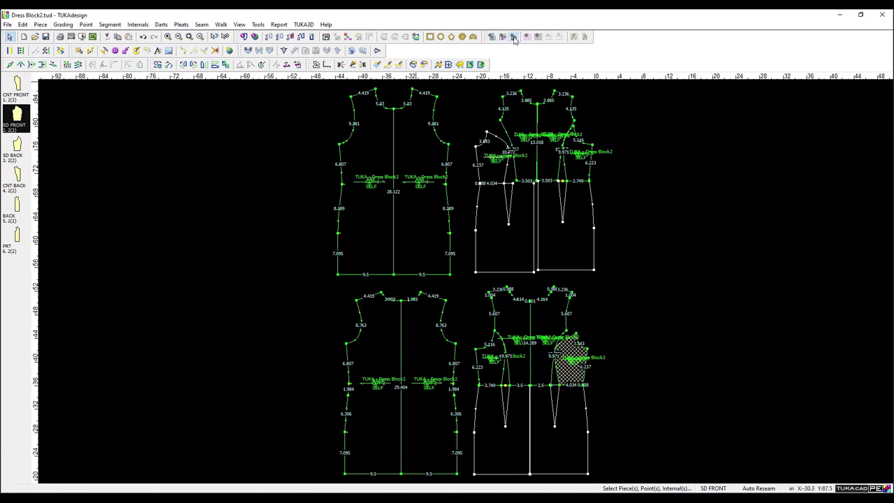
pyautogui.rightClick(633, 167)
pyautogui.click(196, 123)
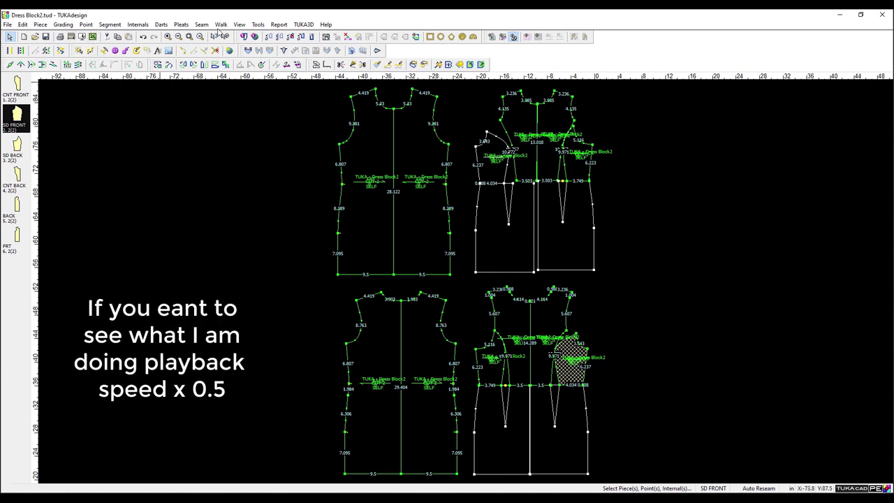
# Check the SD FRONT piece code in Piece Info, then close it and the segment settings.
pyautogui.hotkey('ctrl', 'i')
pyautogui.click(155, 82)
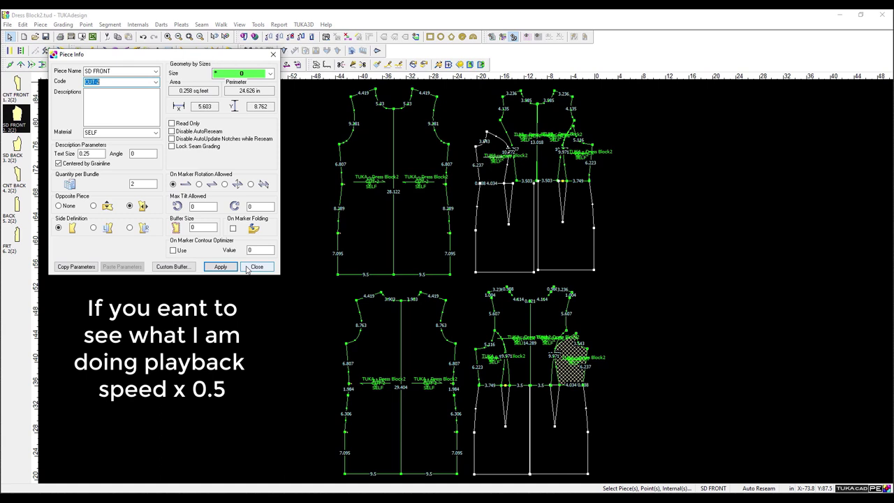
pyautogui.click(257, 266)
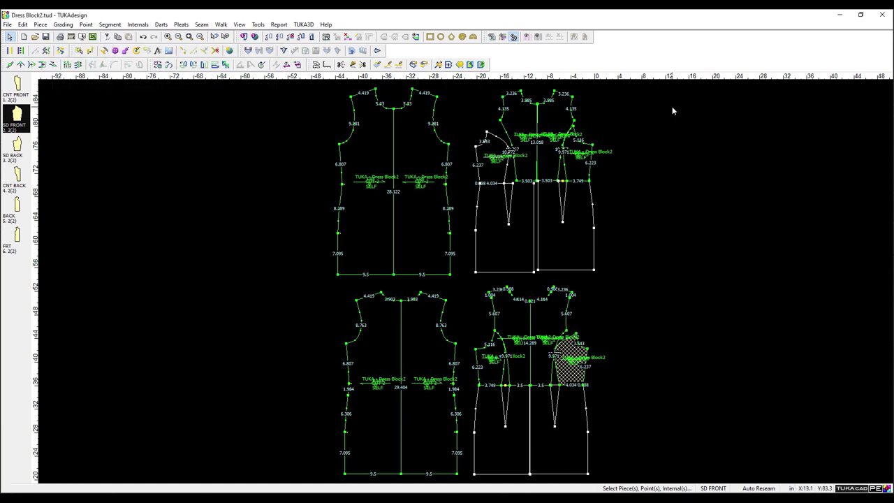
pyautogui.click(32, 64)
pyautogui.click(473, 284)
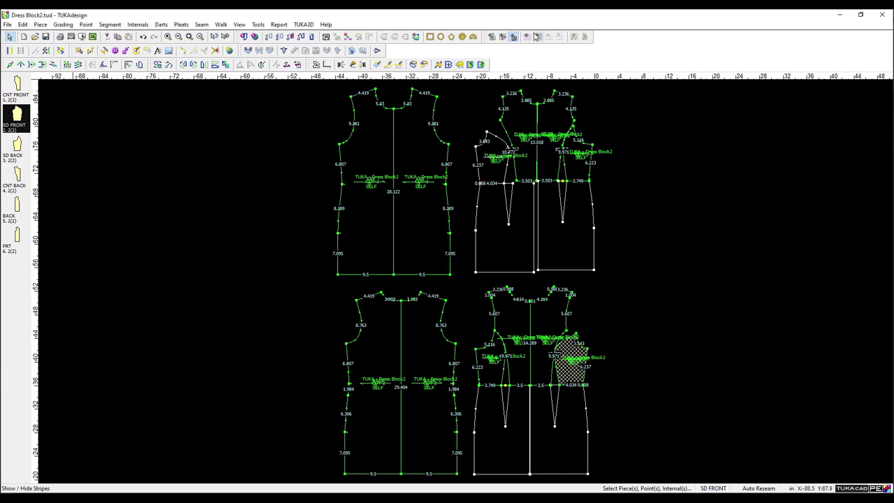
# On the FRT piece, create a line parallel to a segment at distance 15.
pyautogui.click(353, 64)
pyautogui.click(341, 238)
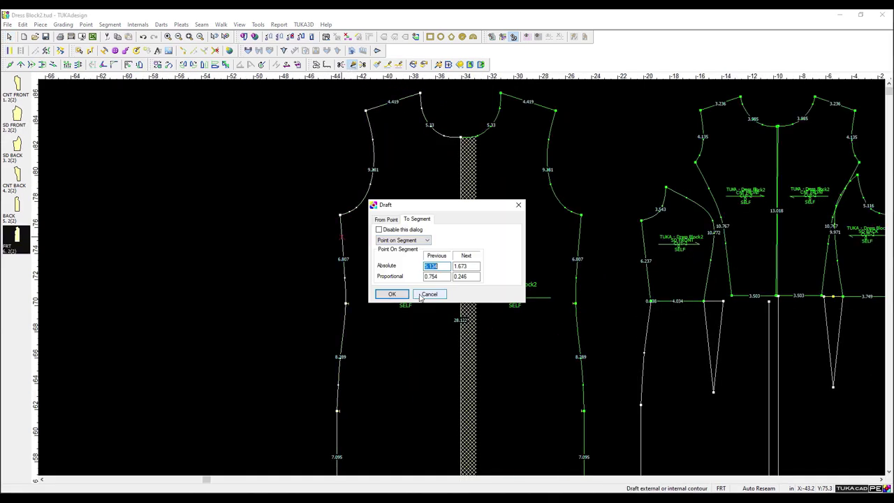
pyautogui.click(423, 295)
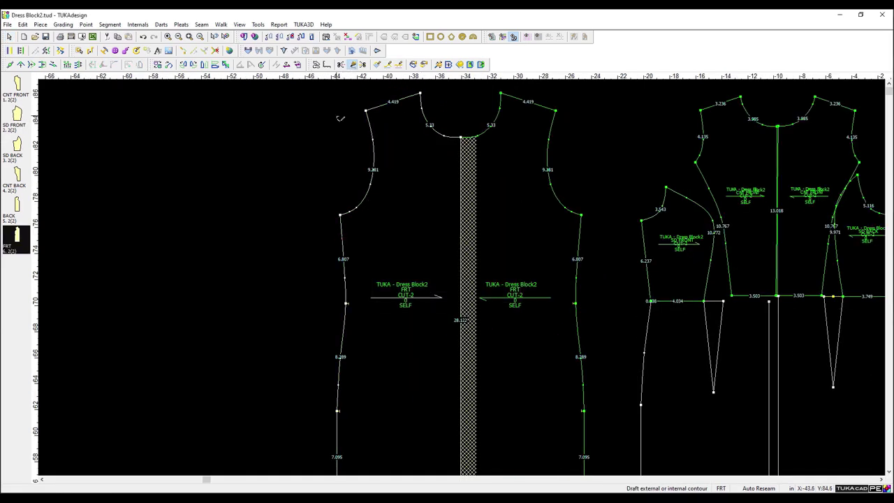
pyautogui.click(109, 24)
pyautogui.click(143, 133)
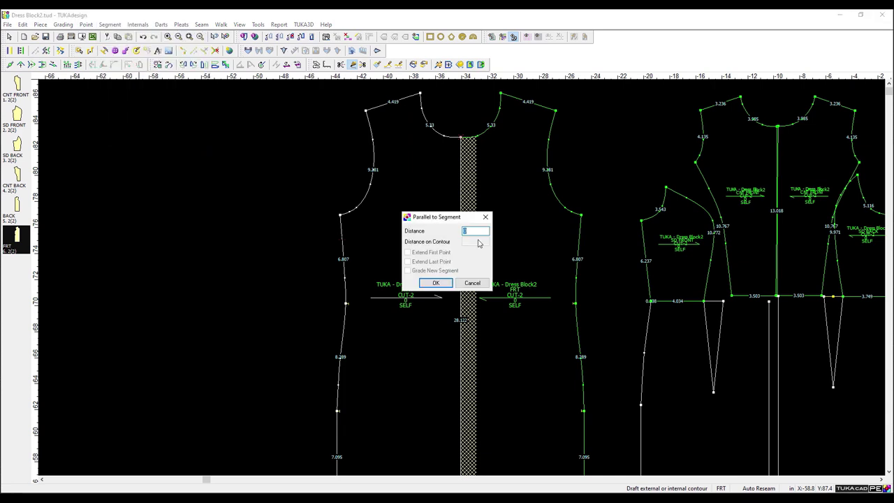
pyautogui.write('15')
pyautogui.press('Return')
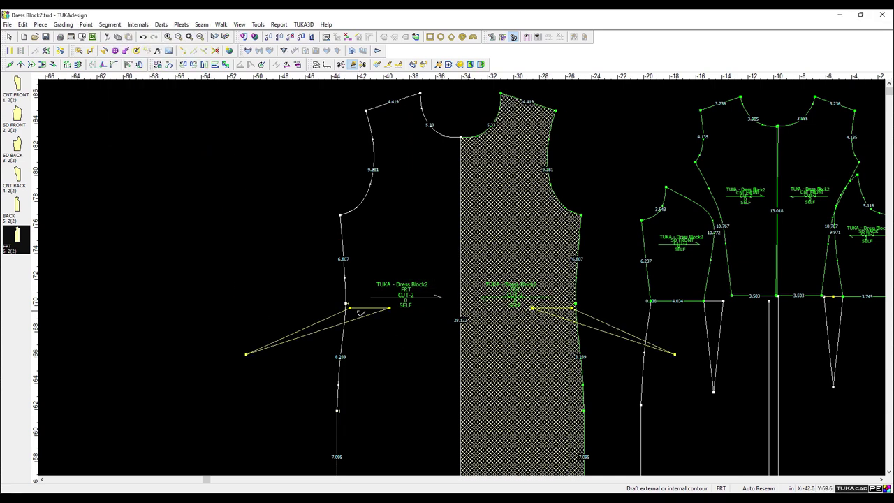
# Draft points from the side-seam point with a 15 offset, without connecting them.
pyautogui.click(351, 310)
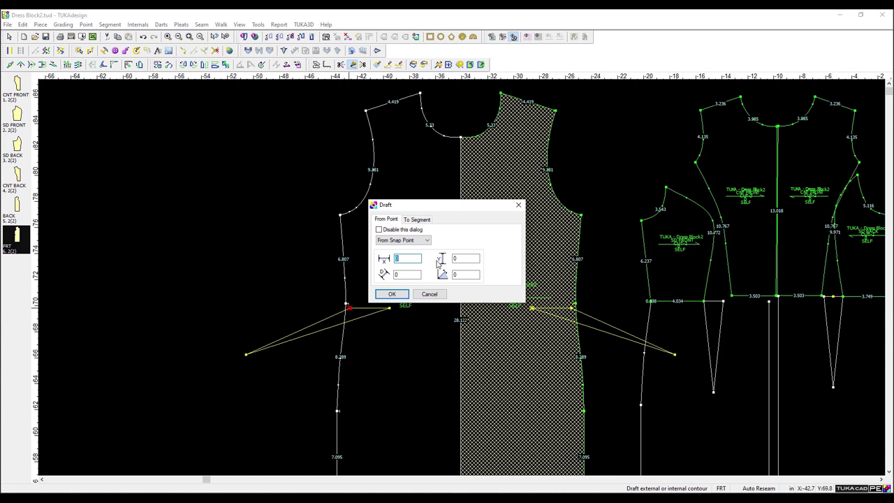
pyautogui.write('15')
pyautogui.press('Return')
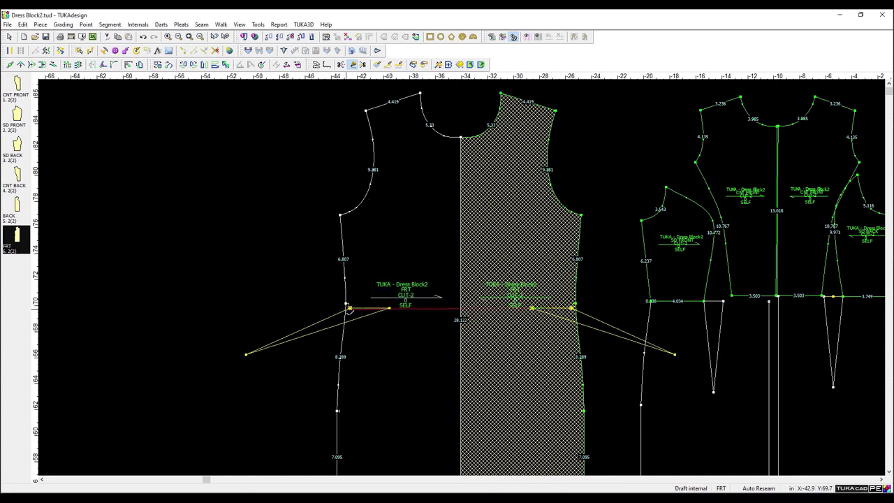
pyautogui.click(461, 308)
pyautogui.click(424, 297)
pyautogui.click(352, 309)
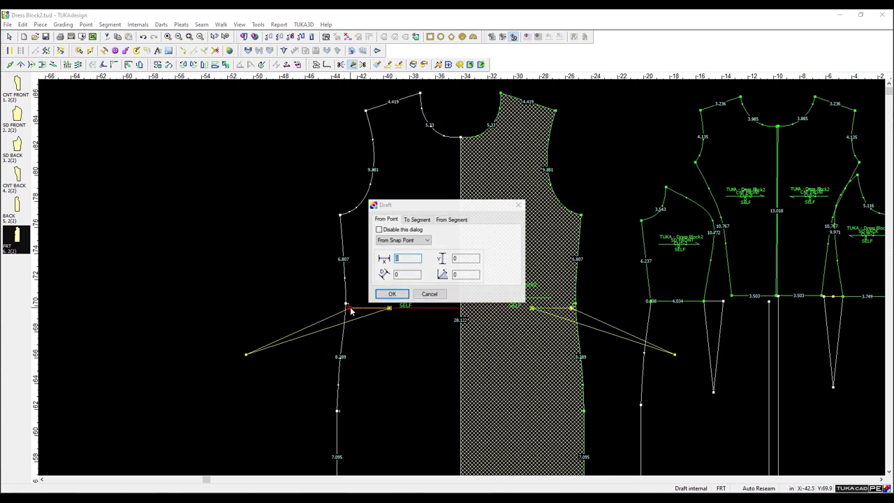
pyautogui.click(392, 294)
pyautogui.click(450, 276)
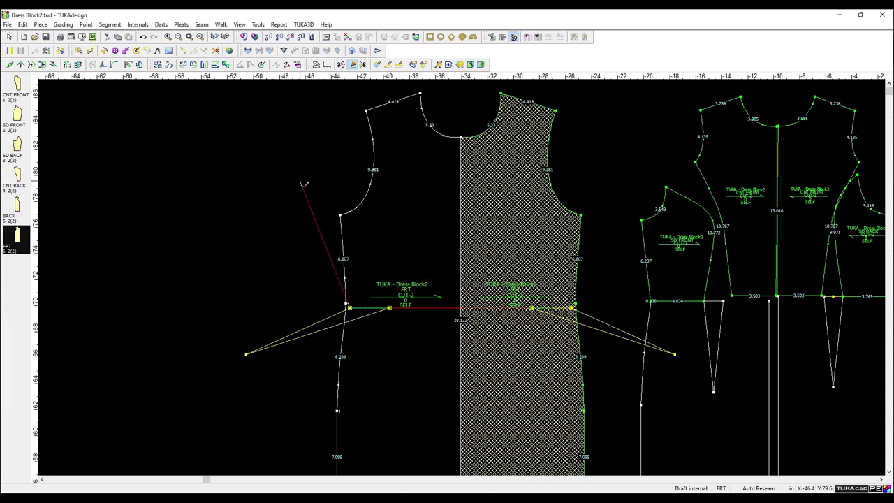
# Clear the temporary draft lines, discard the changes, and preview Dress Block2.tud in the Dress folder.
pyautogui.click(126, 51)
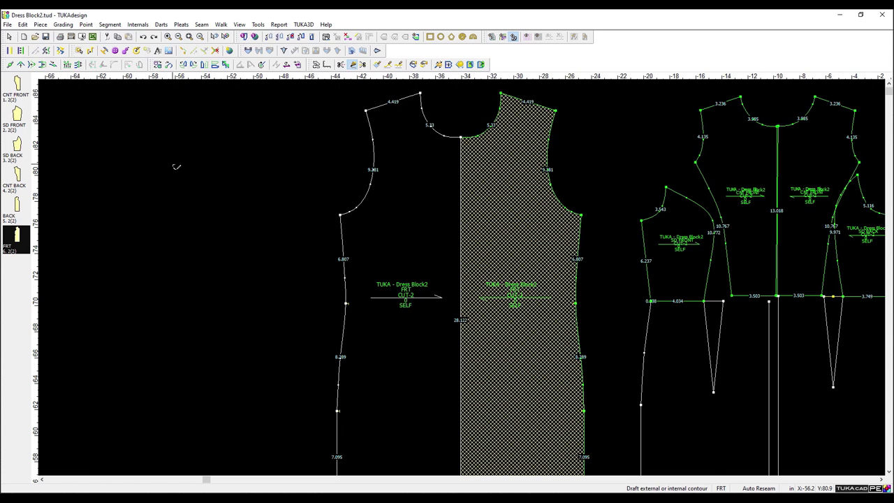
pyautogui.click(492, 36)
pyautogui.click(42, 49)
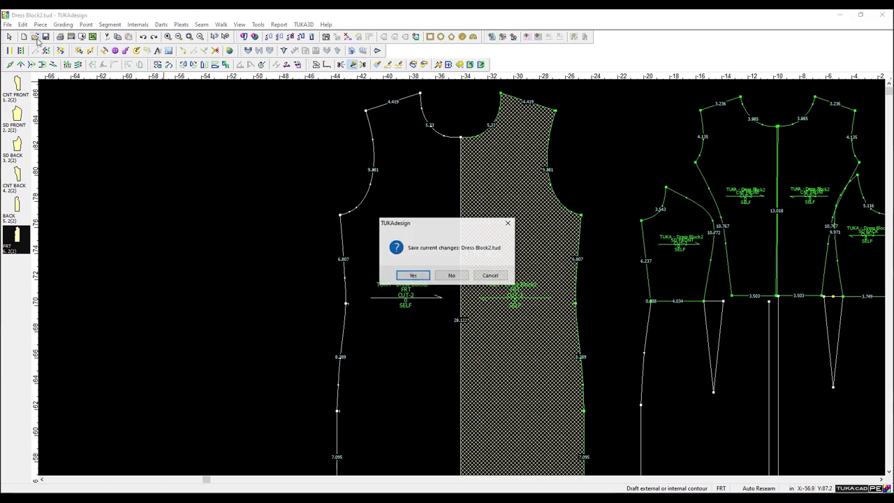
pyautogui.click(458, 278)
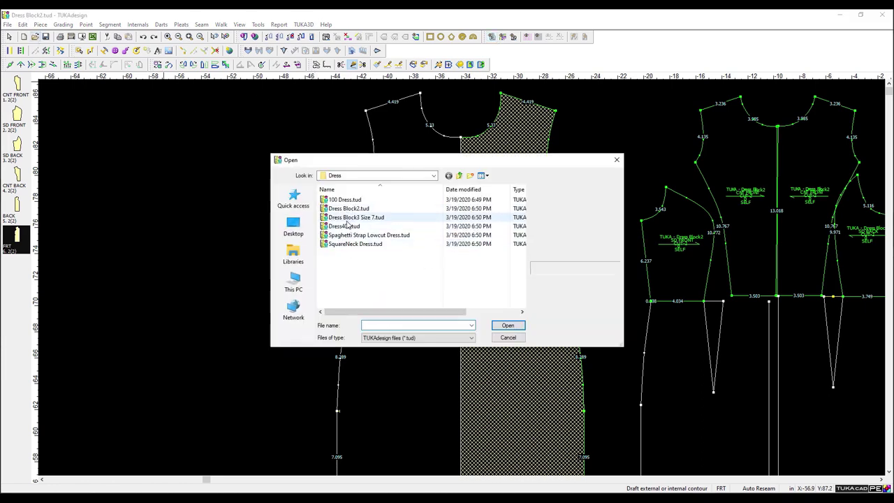
pyautogui.click(379, 219)
pyautogui.click(373, 209)
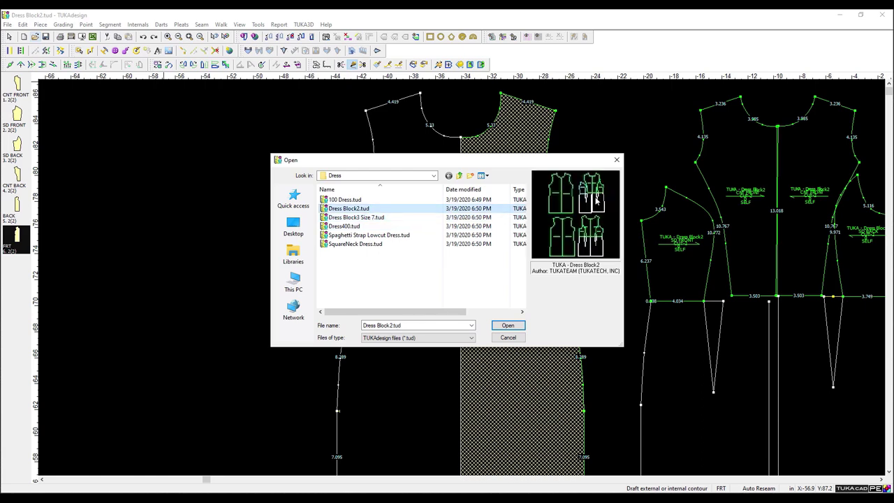
# Open the 100 Dress.tud pattern file from the Dress folder.
pyautogui.click(371, 218)
pyautogui.click(348, 226)
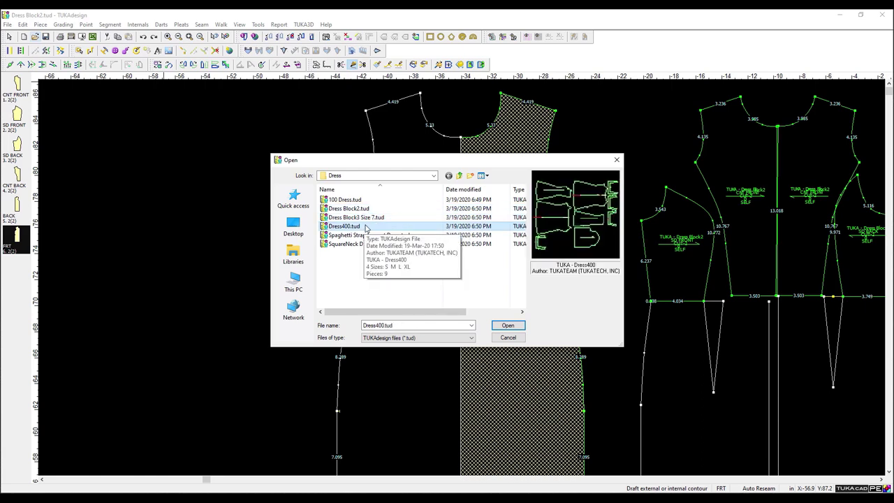
pyautogui.doubleClick(345, 200)
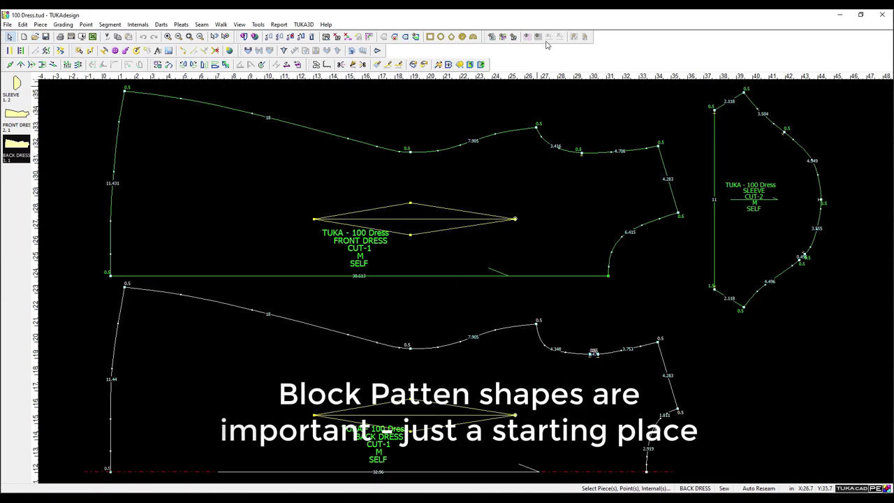
# Show reference outlines around all pieces and switch to the Select Internals tool.
pyautogui.click(491, 38)
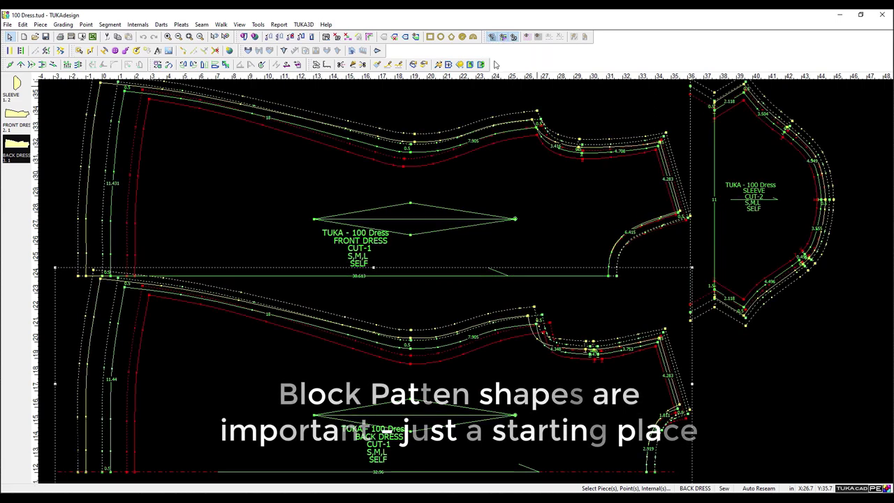
pyautogui.scroll(-3, 415, 167)
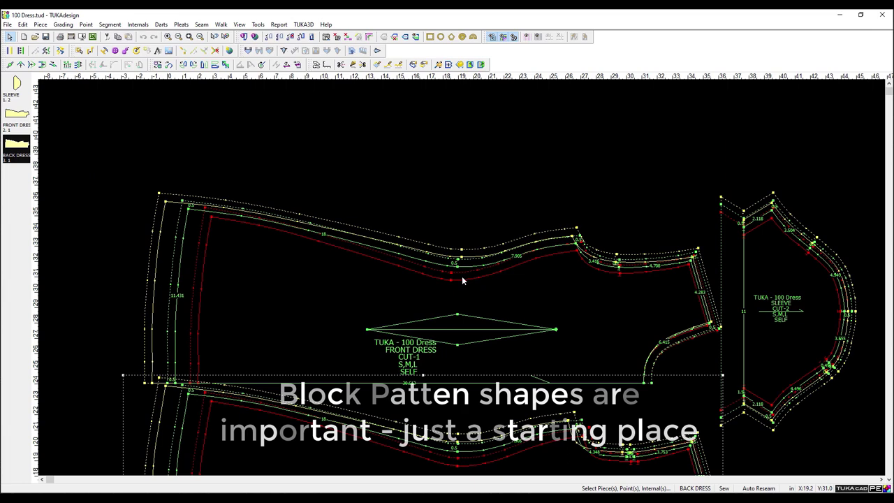
pyautogui.scroll(1, 467, 284)
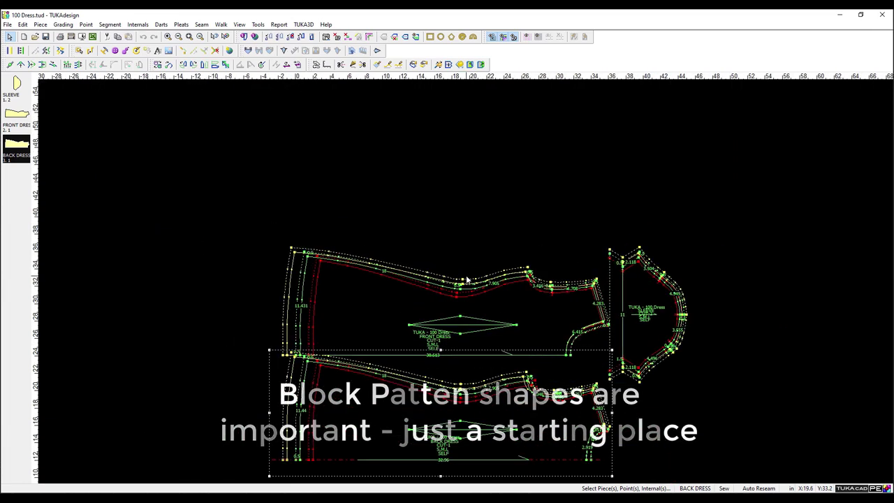
pyautogui.click(79, 52)
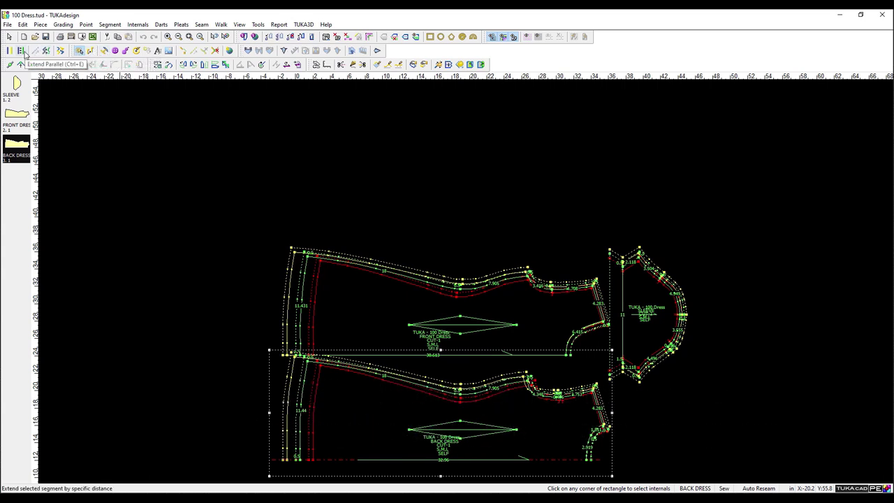
# Hide other grading sizes and seams, then measure the front dress hem (30.609 in size M).
pyautogui.click(327, 64)
pyautogui.click(503, 36)
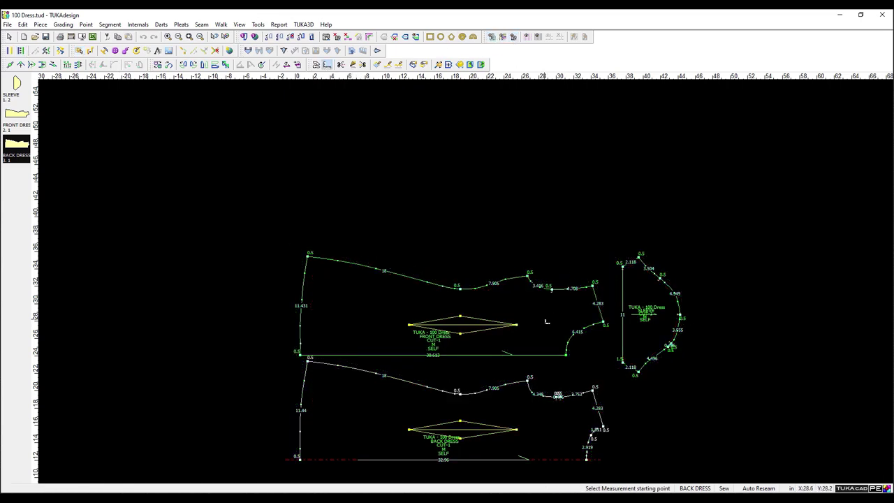
pyautogui.scroll(3, 547, 319)
pyautogui.scroll(-1, 463, 277)
pyautogui.click(106, 276)
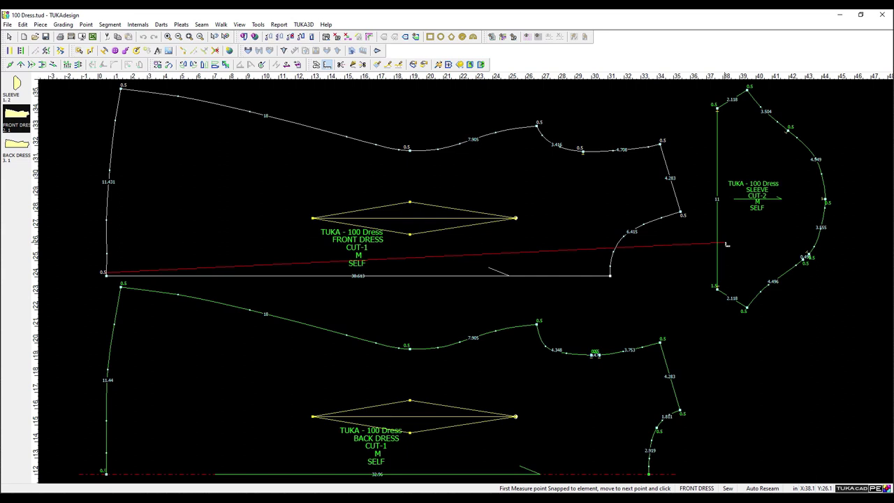
pyautogui.click(611, 275)
pyautogui.moveTo(98, 40); pyautogui.dragTo(246, 165)
pyautogui.click(162, 188)
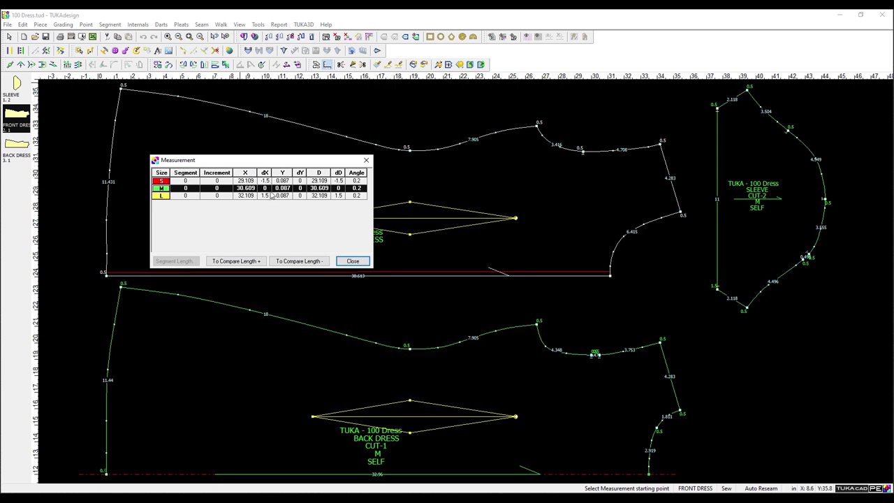
pyautogui.click(353, 261)
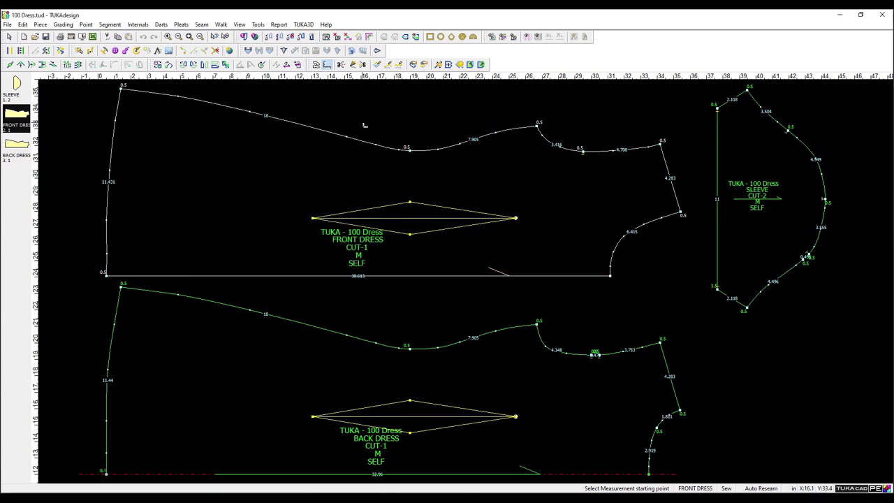
# Measure the front dress chest width and the span from underarm to left edge.
pyautogui.click(114, 147)
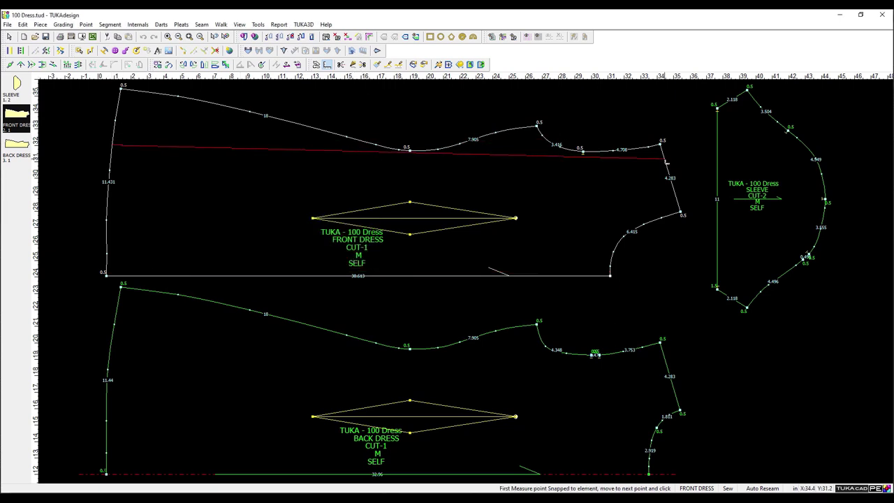
pyautogui.click(667, 162)
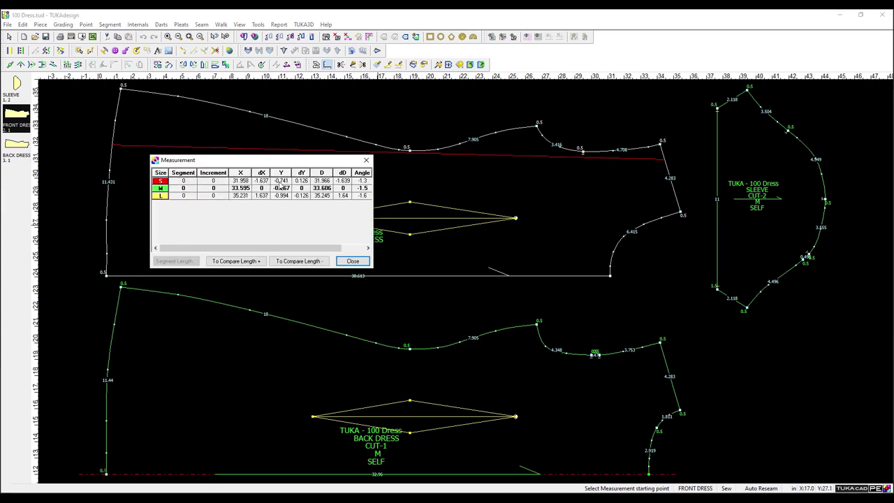
pyautogui.click(352, 260)
pyautogui.click(680, 211)
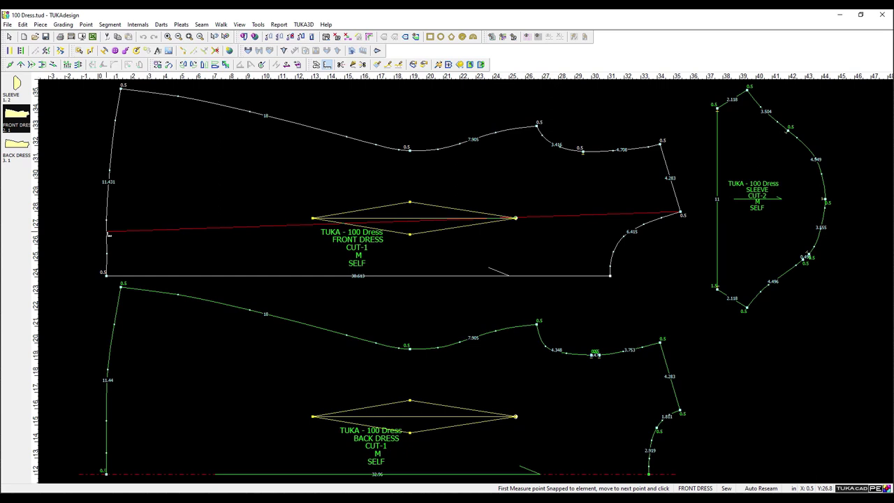
pyautogui.click(113, 220)
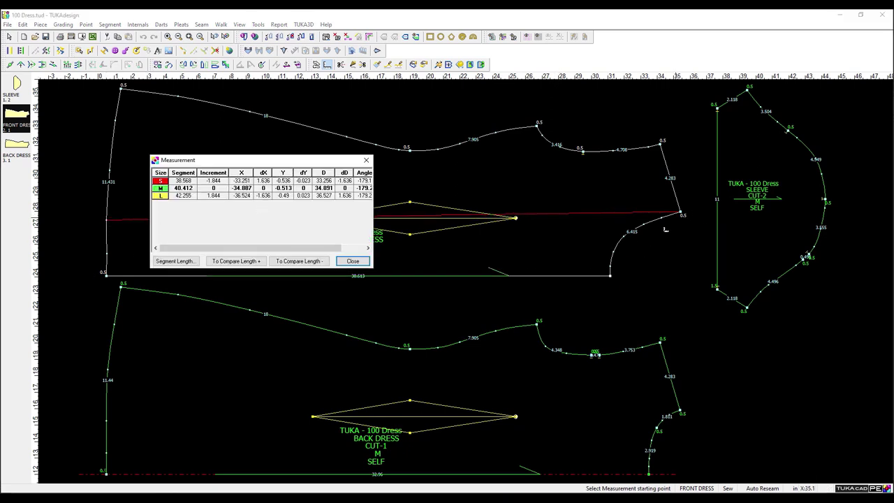
pyautogui.click(353, 262)
# Measure the front armhole (6.415) and shoulder line (8.124), closing each readout.
pyautogui.click(684, 215)
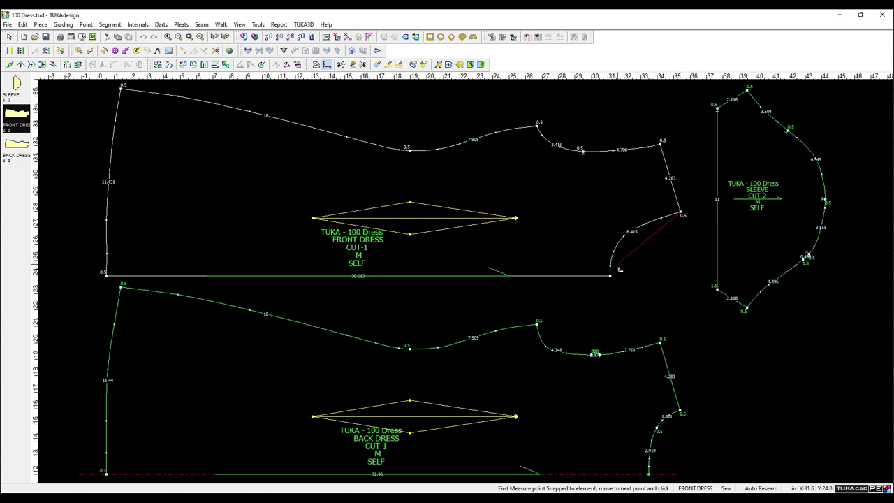
pyautogui.click(611, 275)
pyautogui.click(627, 236)
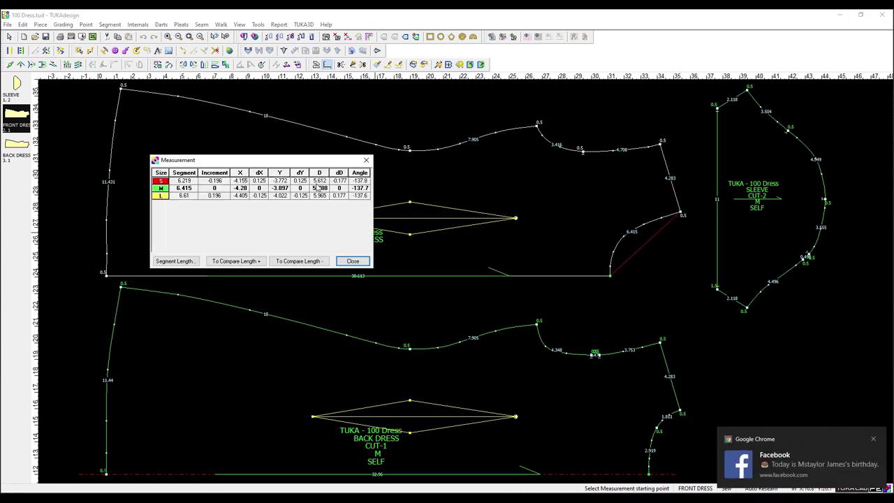
pyautogui.click(353, 258)
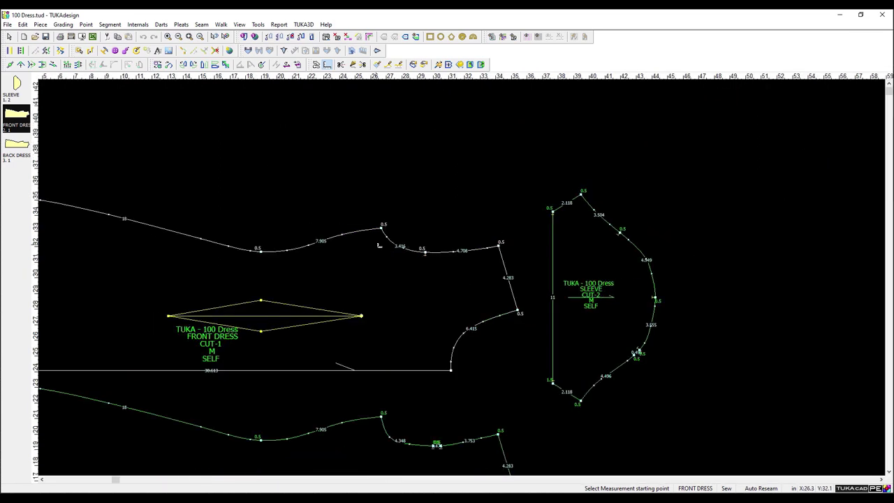
pyautogui.click(383, 227)
pyautogui.click(501, 243)
pyautogui.click(466, 226)
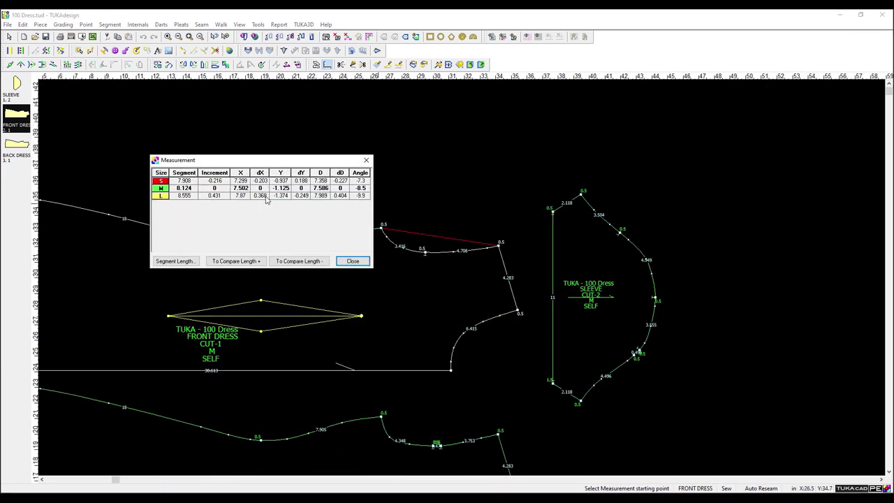
pyautogui.moveTo(291, 163); pyautogui.dragTo(276, 101)
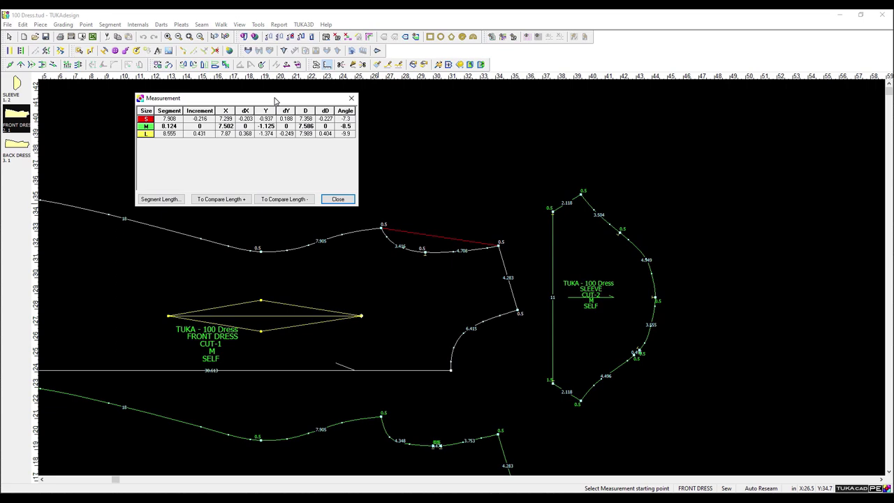
pyautogui.click(338, 199)
pyautogui.scroll(-3, 468, 283)
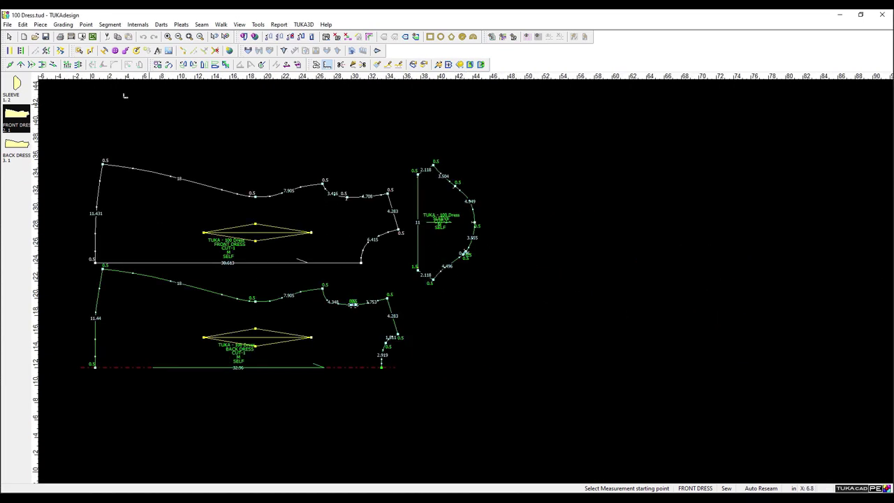
# Mirror and rotate the front and back dress pieces upright, moving the back dress left of the front.
pyautogui.click(204, 64)
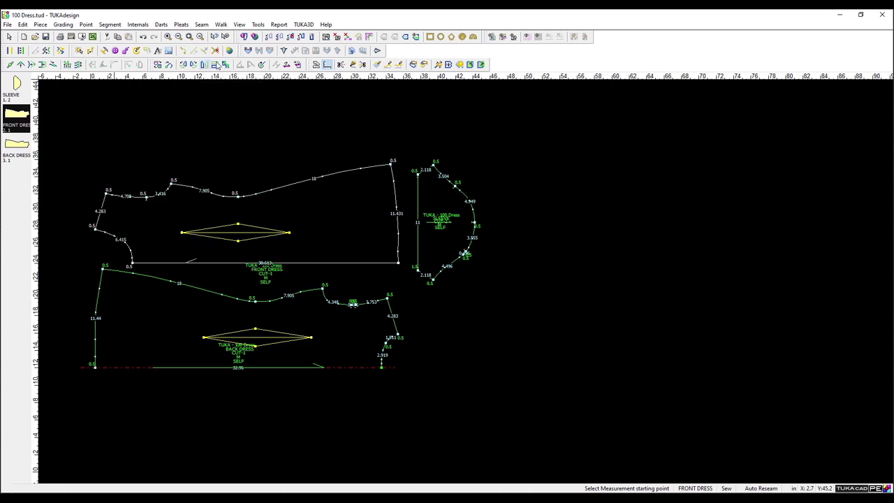
pyautogui.click(195, 65)
pyautogui.click(330, 328)
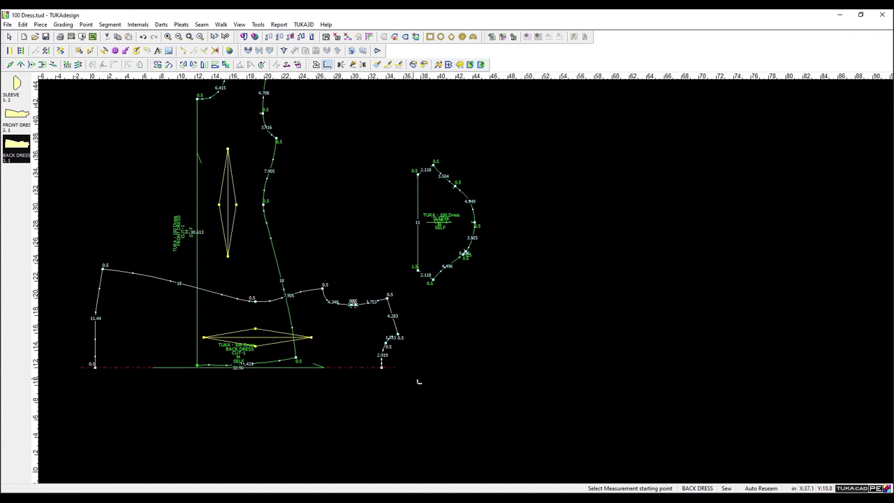
pyautogui.click(197, 66)
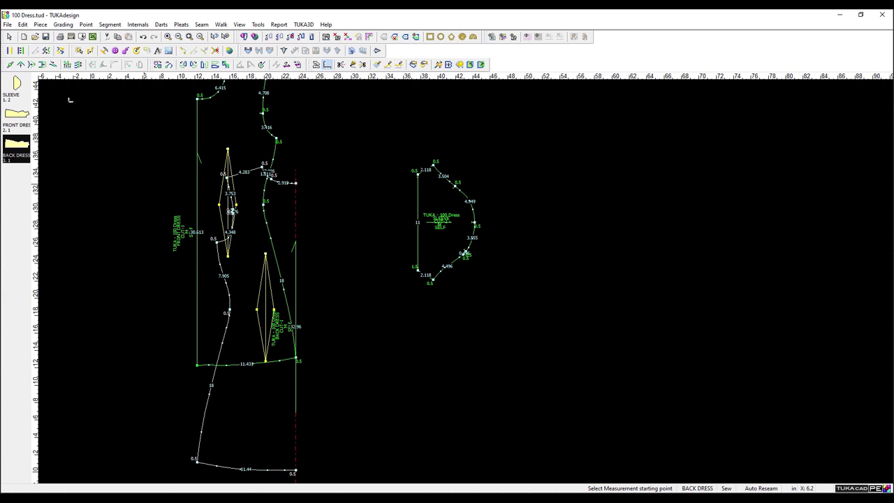
pyautogui.press('Escape')
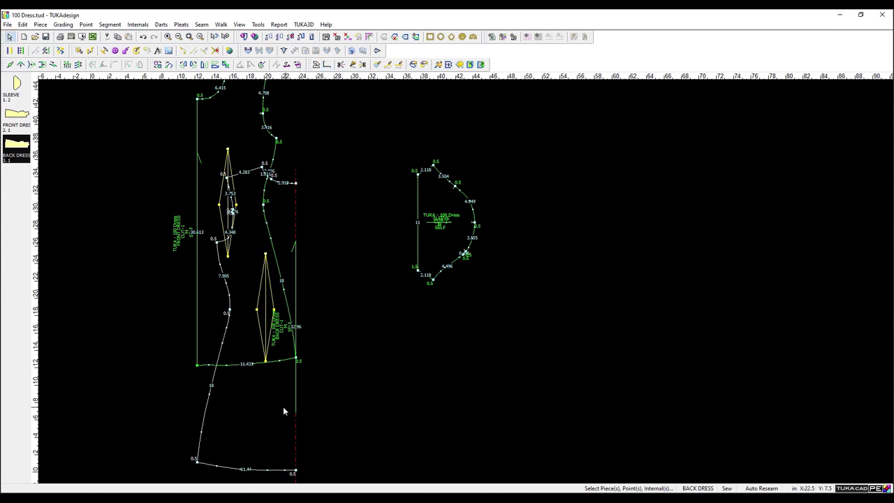
pyautogui.moveTo(283, 411); pyautogui.dragTo(164, 317)
# Mirror the sleeve piece horizontally.
pyautogui.rightClick(253, 288)
pyautogui.press('Escape')
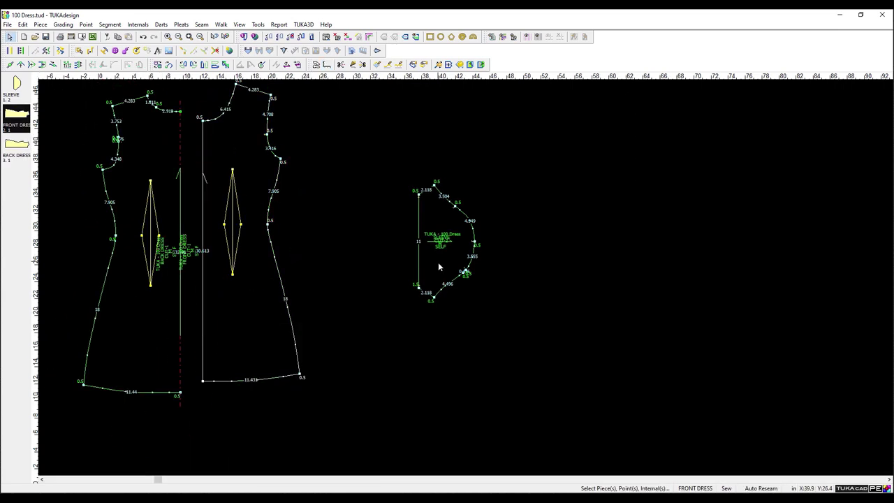
pyautogui.click(440, 267)
pyautogui.rightClick(439, 267)
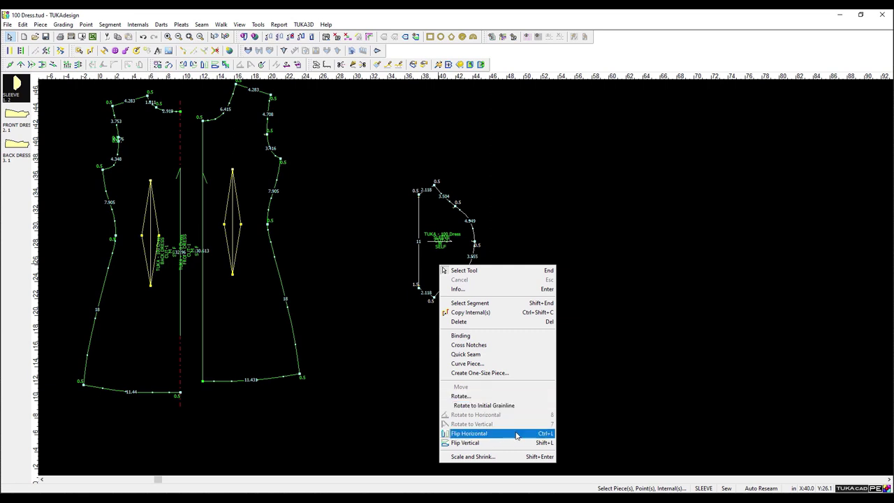
pyautogui.click(515, 434)
# Rotate the sleeve cap-up and move it to the upper right beside the dress pieces.
pyautogui.rightClick(459, 270)
pyautogui.press('Escape')
pyautogui.rightClick(449, 266)
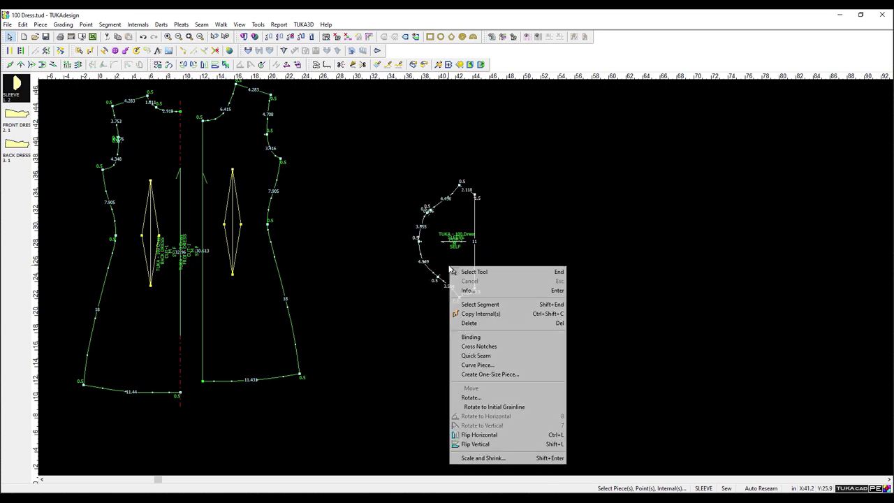
pyautogui.click(515, 436)
pyautogui.press('8')
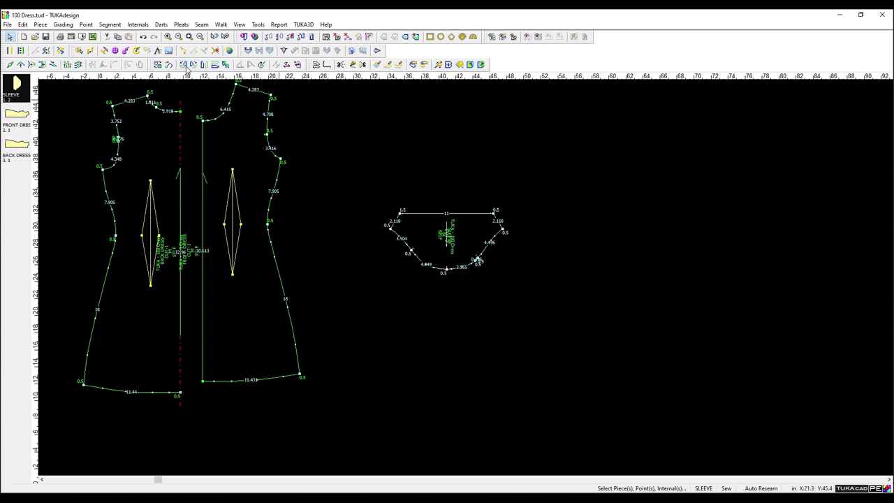
pyautogui.press('8')
pyautogui.press('8')
pyautogui.click(188, 67)
pyautogui.moveTo(693, 305); pyautogui.dragTo(566, 157)
pyautogui.click(313, 343)
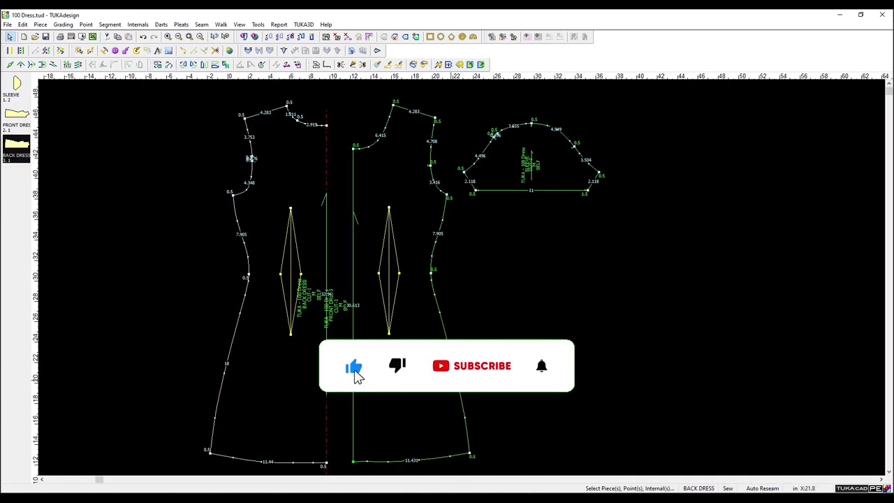
# Give the BACK DRESS piece the description 'Cut on fold' in Piece Info and apply it.
pyautogui.doubleClick(313, 344)
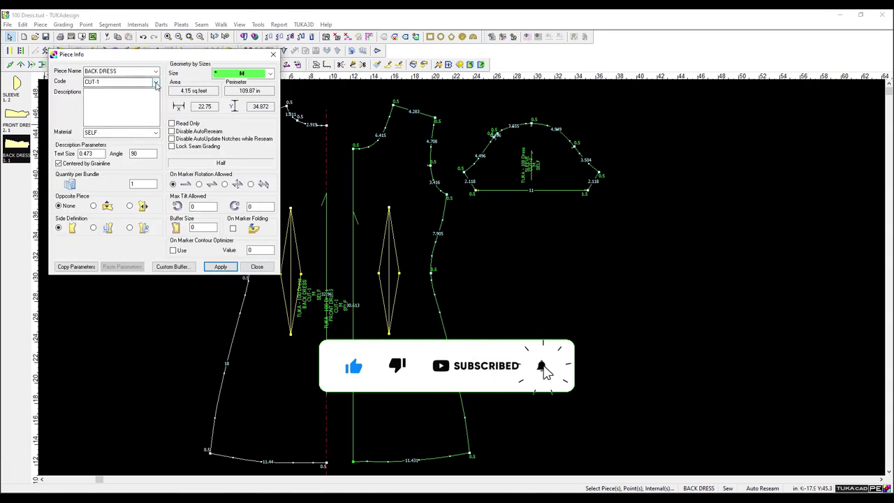
pyautogui.click(113, 102)
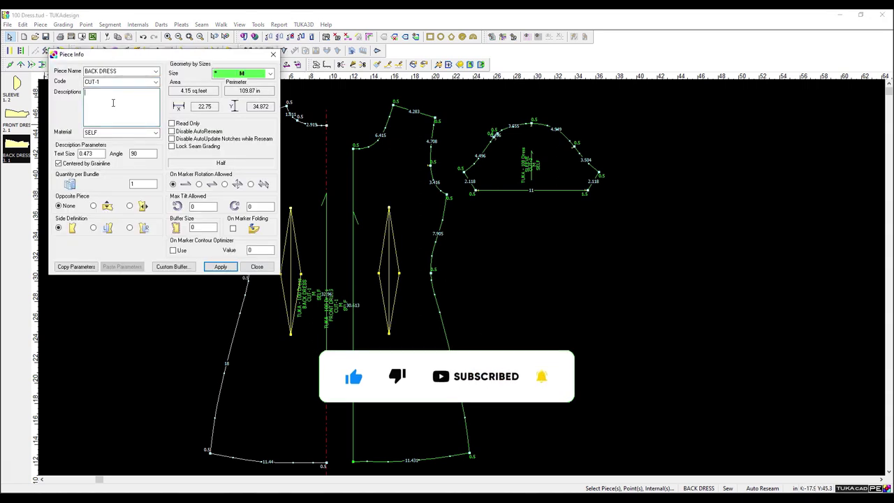
pyautogui.write('Cut on fold')
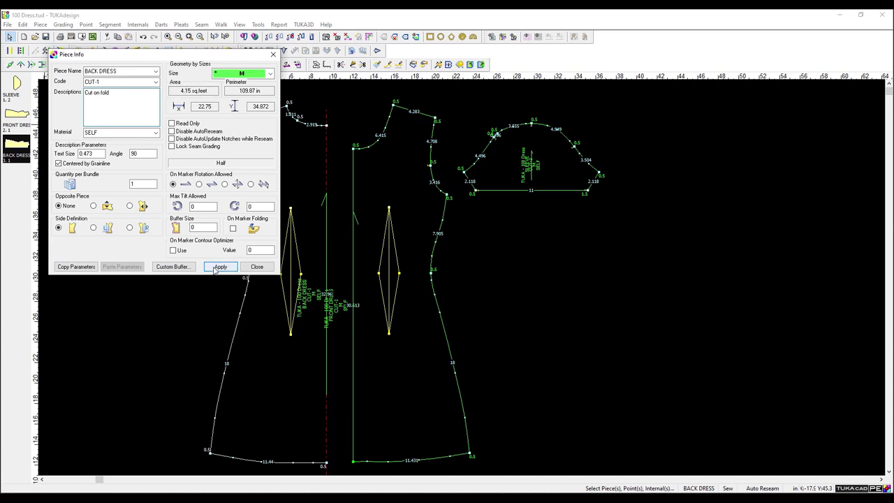
pyautogui.click(221, 267)
pyautogui.click(257, 266)
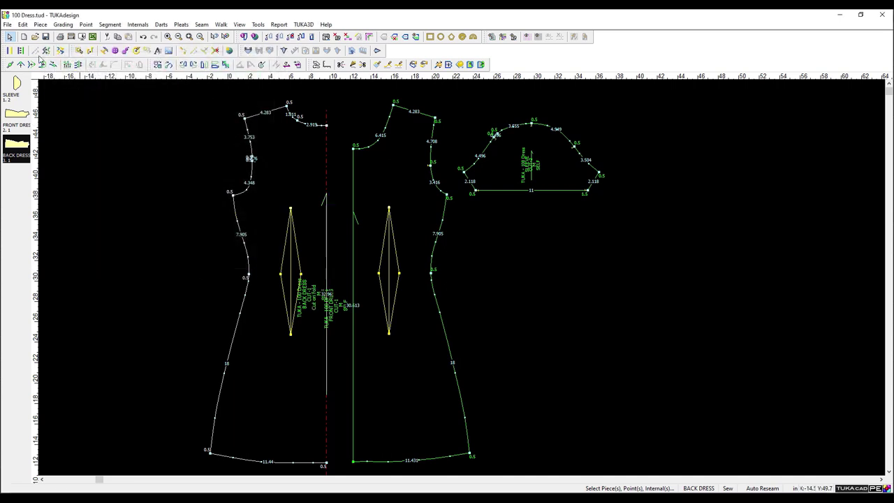
# Create a trial parallel line at distance 15, then undo it.
pyautogui.click(10, 51)
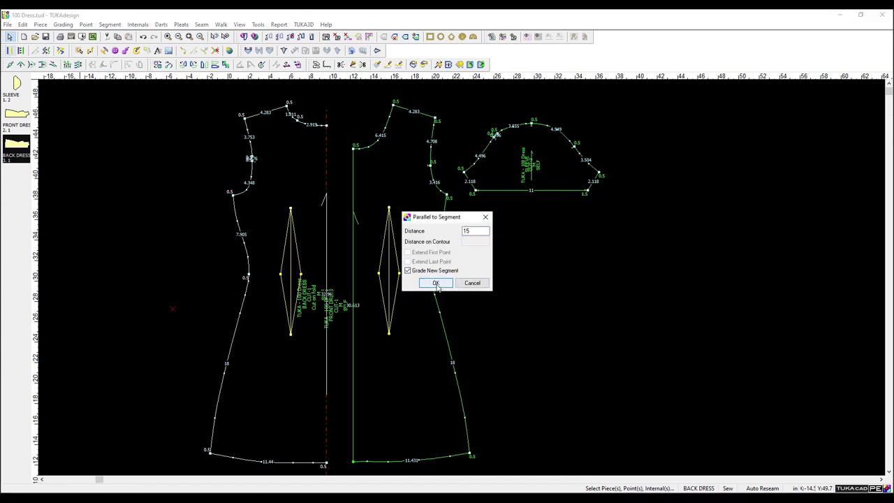
pyautogui.click(434, 282)
pyautogui.click(143, 37)
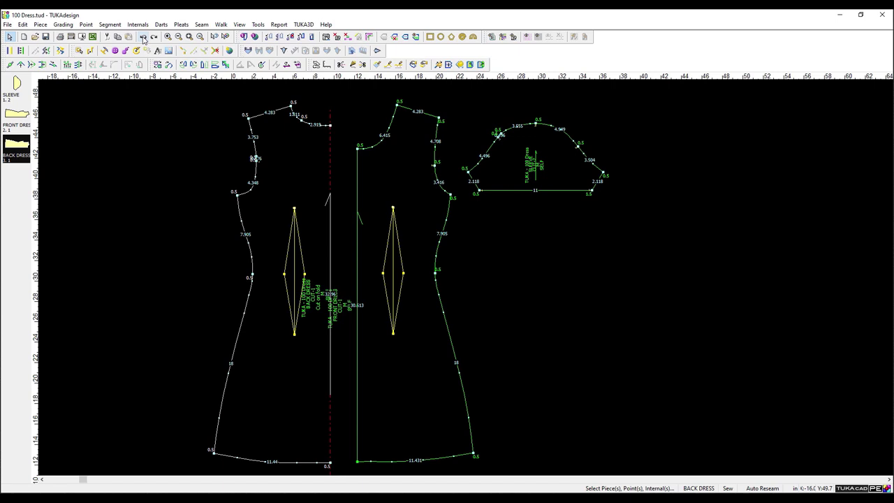
# Add a notch on the back dress outline with the notch tool.
pyautogui.click(138, 25)
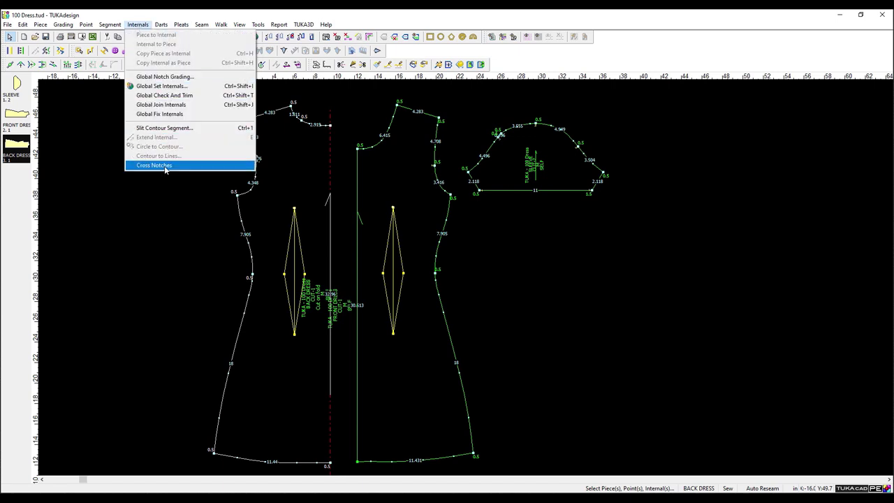
pyautogui.click(105, 112)
pyautogui.click(104, 52)
pyautogui.scroll(3, 329, 272)
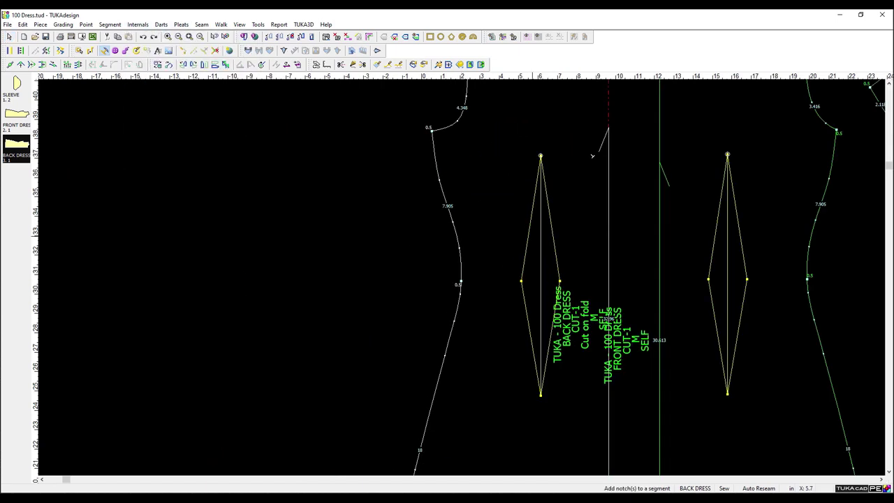
pyautogui.click(380, 353)
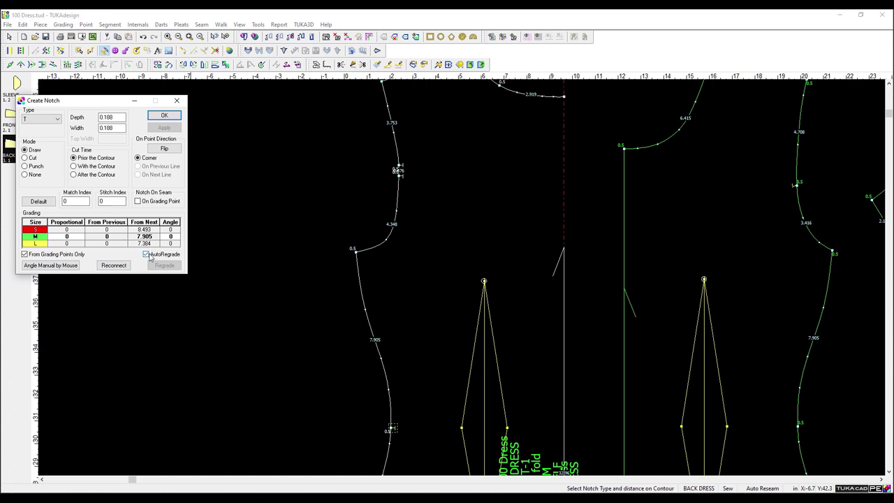
pyautogui.click(162, 116)
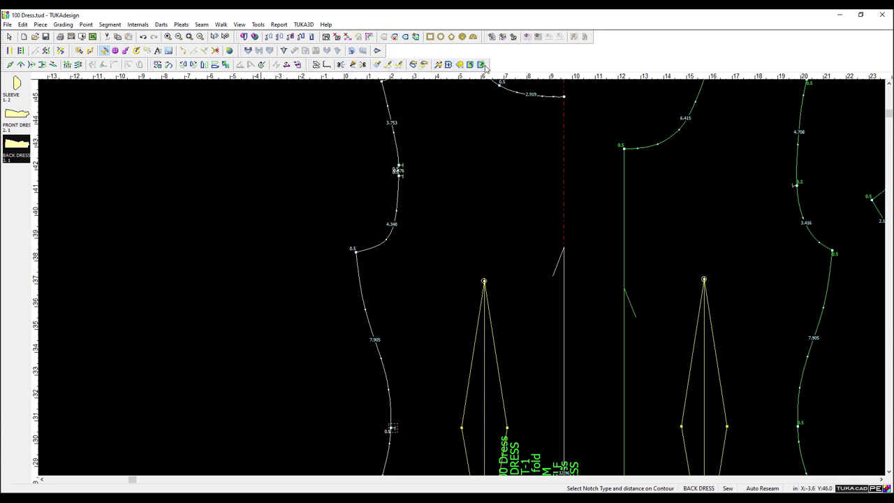
pyautogui.scroll(1, 441, 201)
pyautogui.scroll(-3, 465, 279)
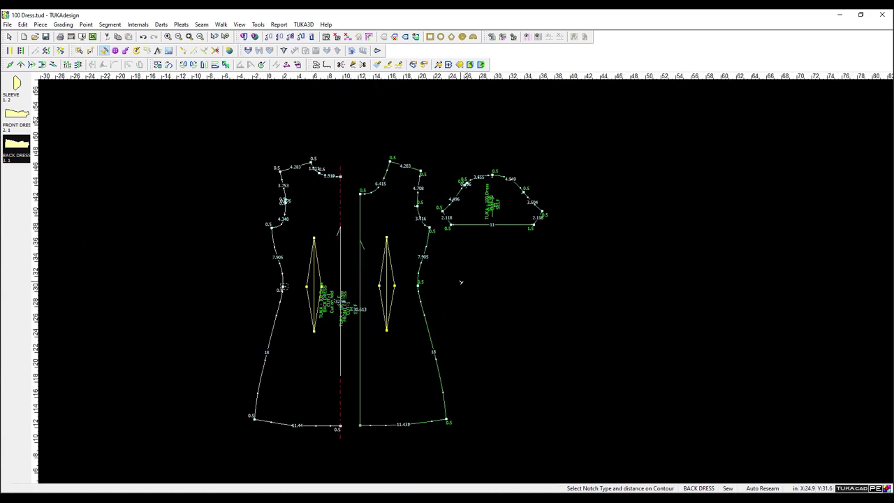
pyautogui.scroll(1, 381, 290)
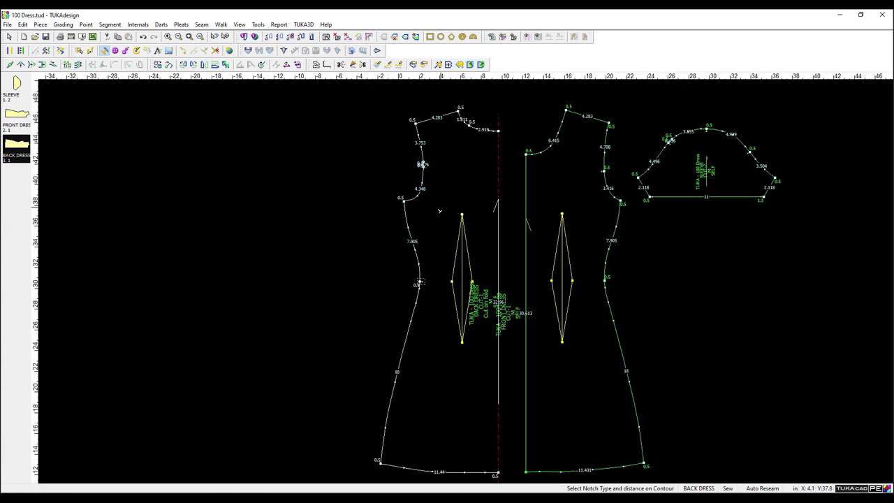
pyautogui.click(288, 173)
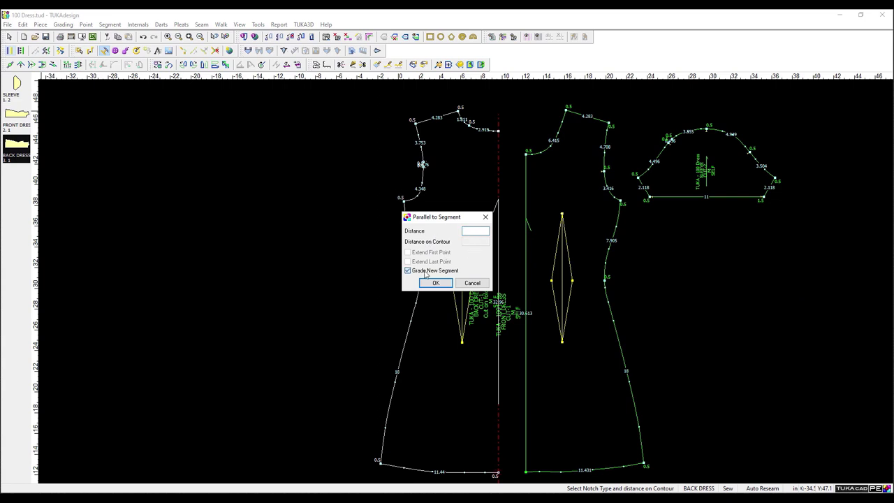
pyautogui.click(425, 272)
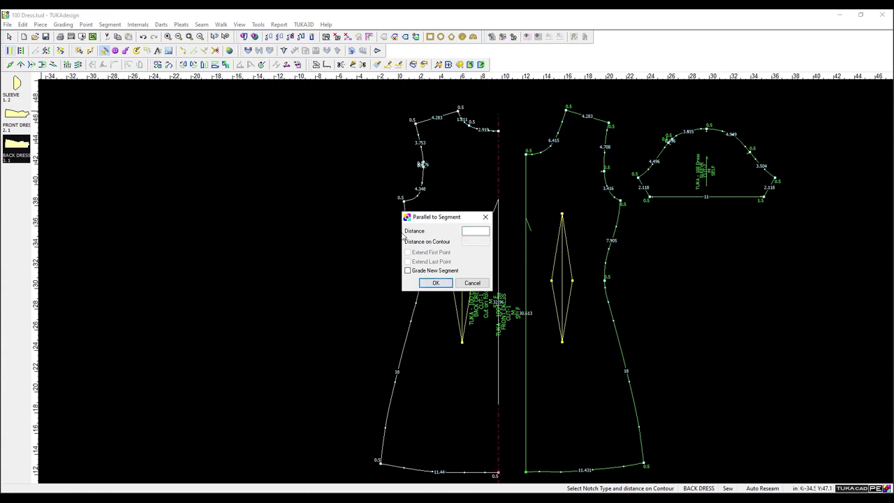
pyautogui.click(478, 284)
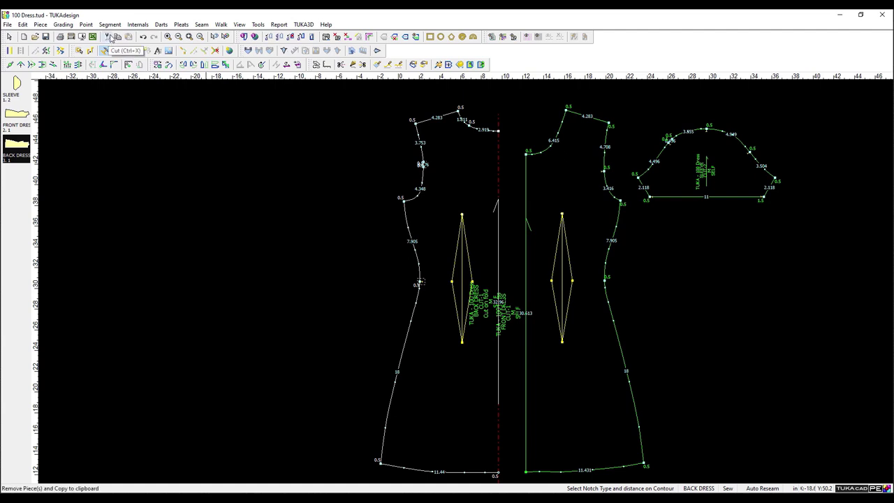
pyautogui.click(258, 24)
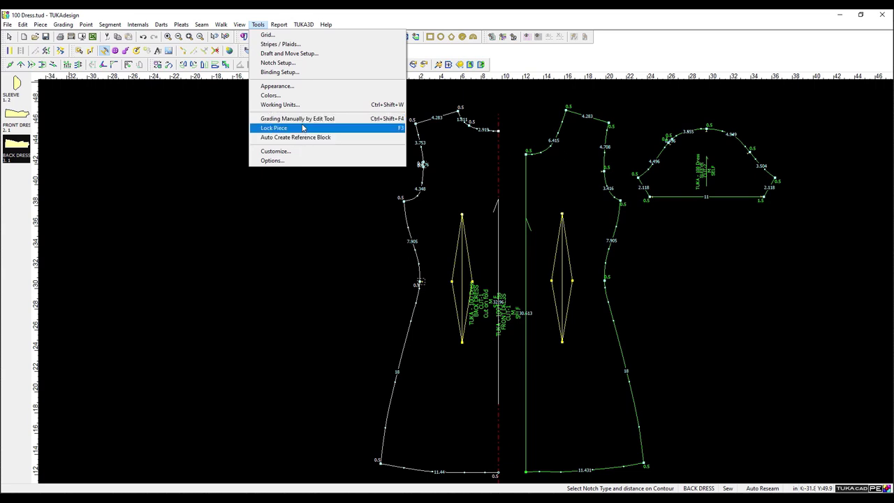
pyautogui.moveTo(200, 25)
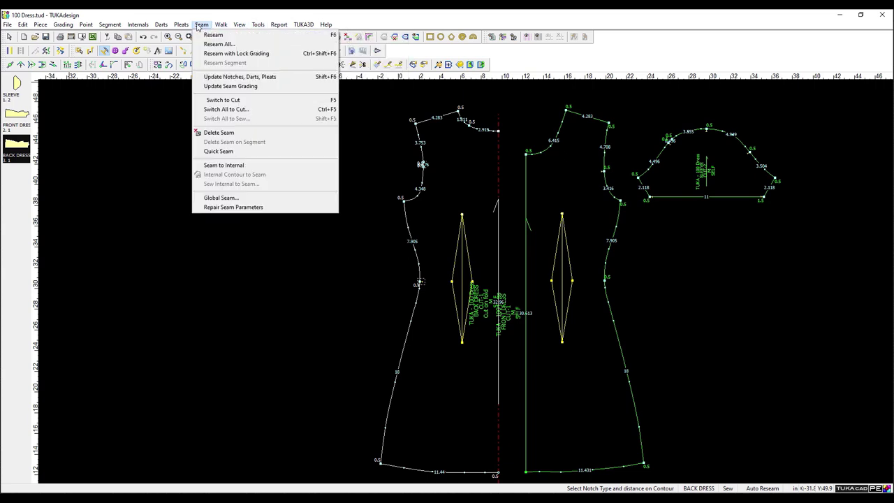
pyautogui.moveTo(46, 28)
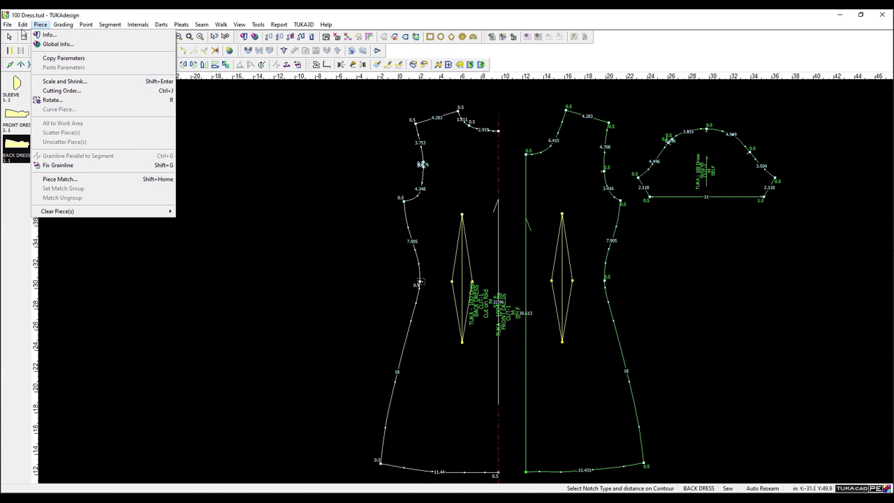
pyautogui.moveTo(83, 27)
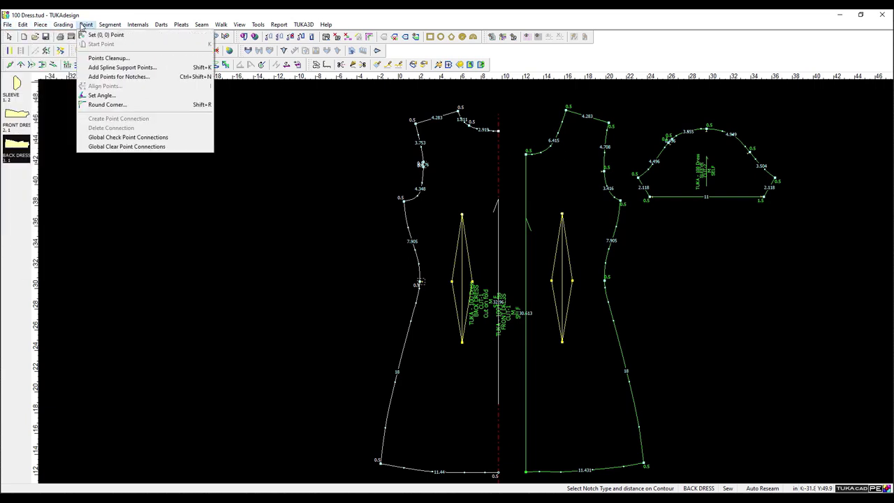
pyautogui.moveTo(110, 30)
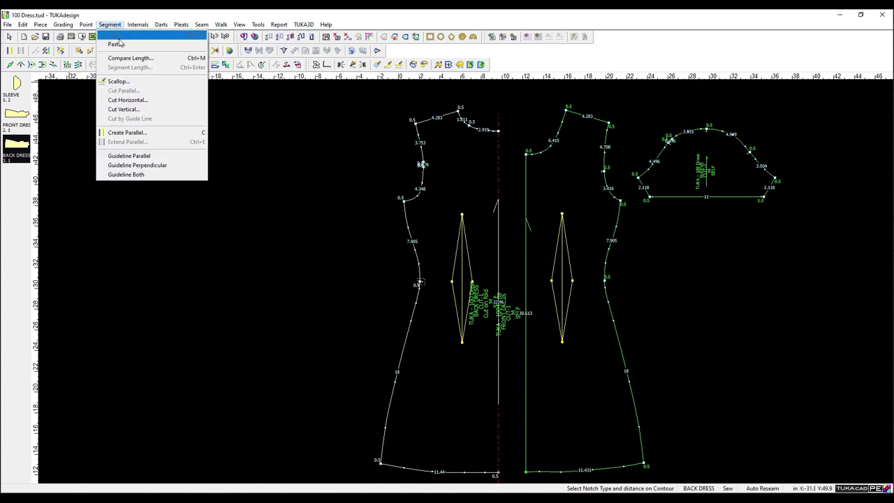
pyautogui.click(279, 25)
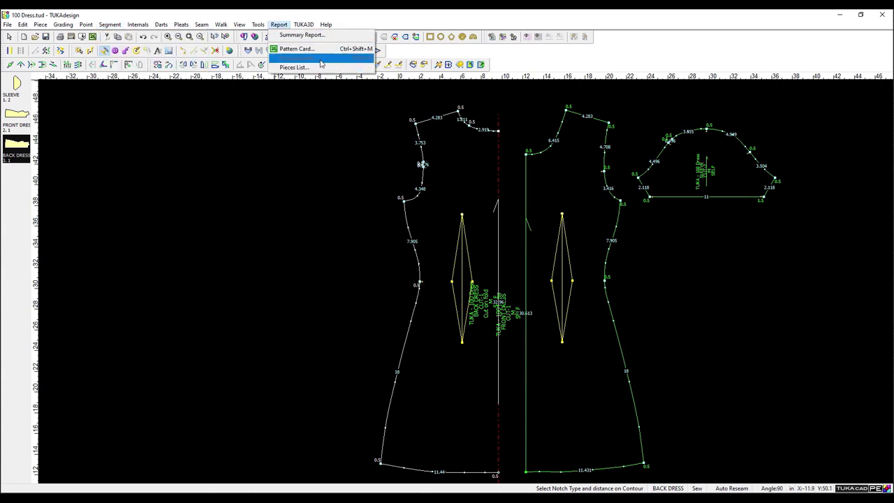
pyautogui.click(310, 62)
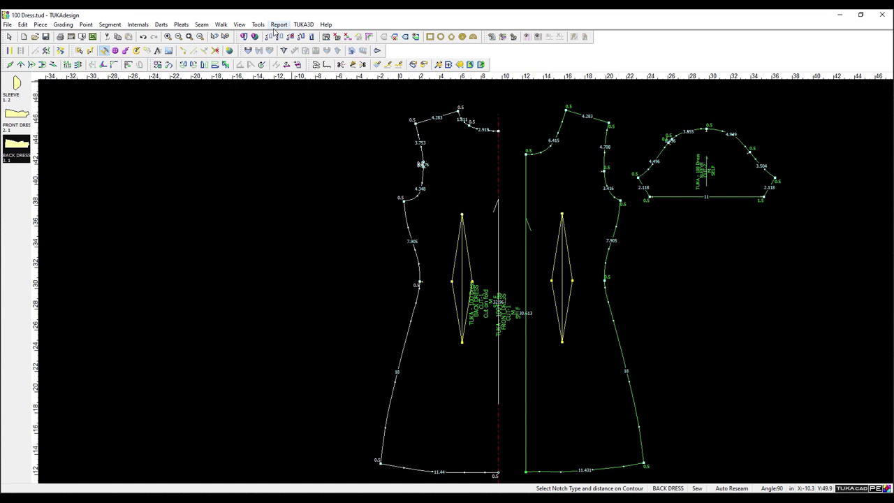
pyautogui.click(23, 25)
pyautogui.moveTo(7, 24)
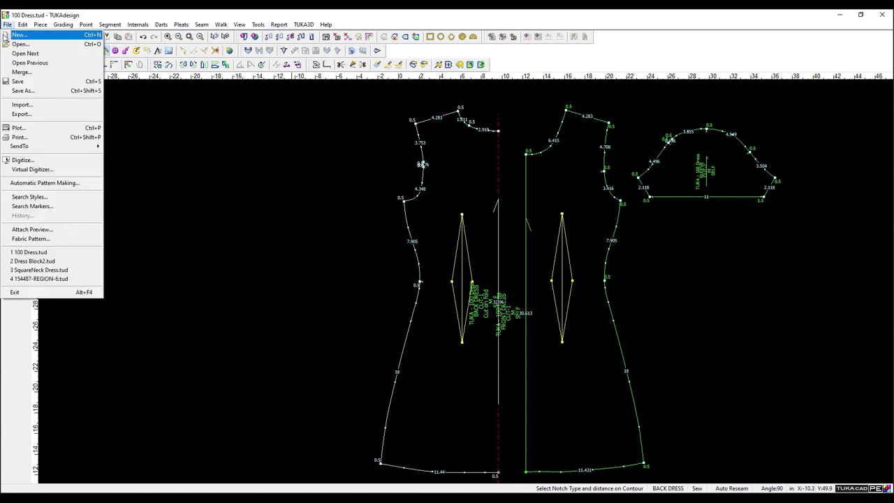
# Open recent 154487-REGION-6.tud without saving 100 Dress, then browse the Report and Edit menus.
pyautogui.click(63, 280)
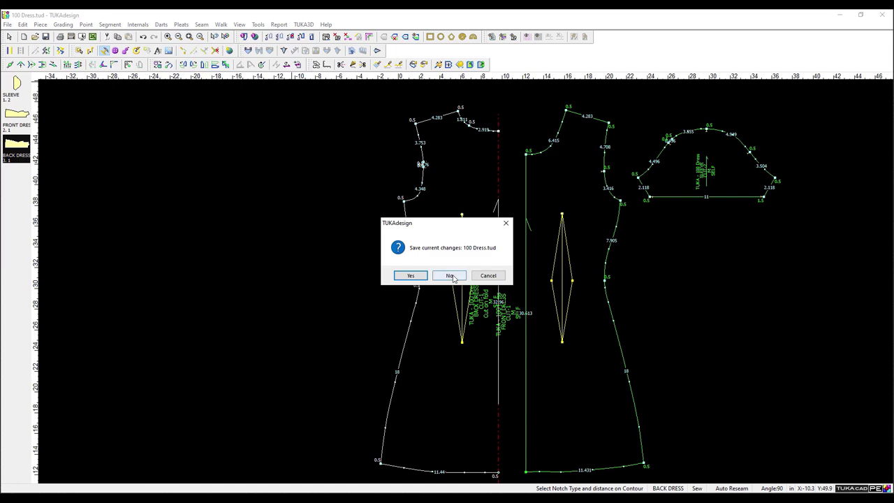
pyautogui.click(451, 276)
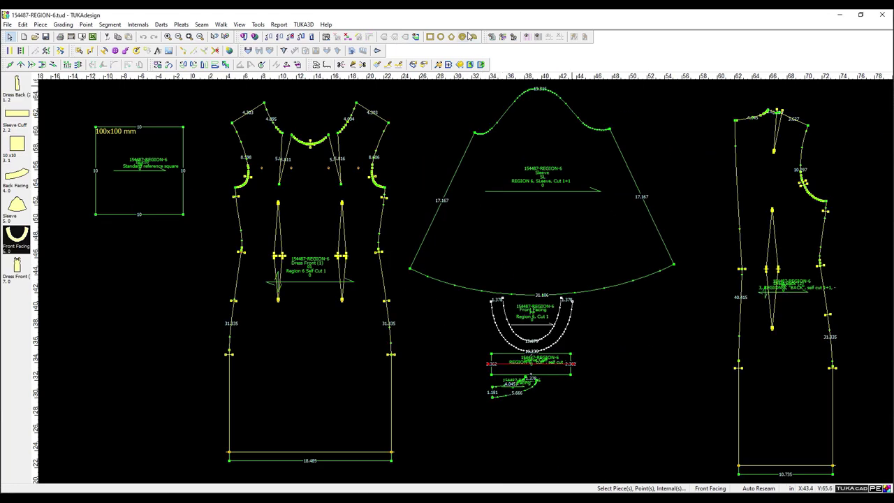
pyautogui.click(279, 24)
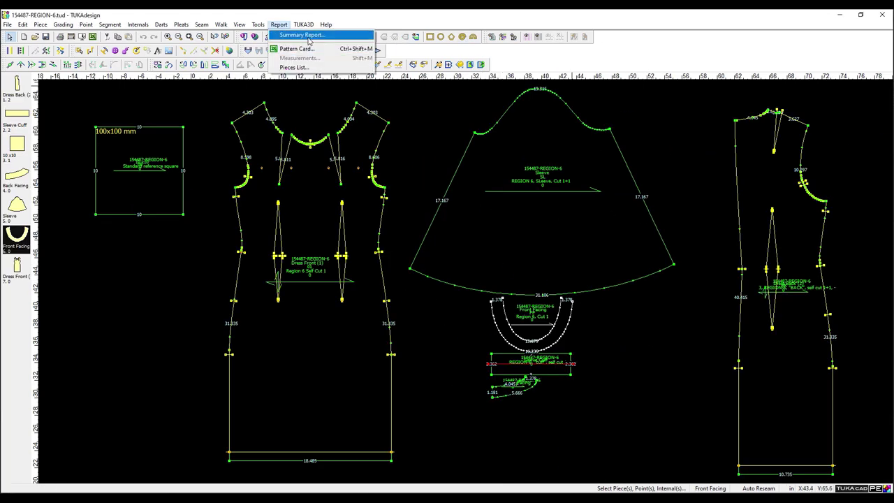
pyautogui.click(429, 109)
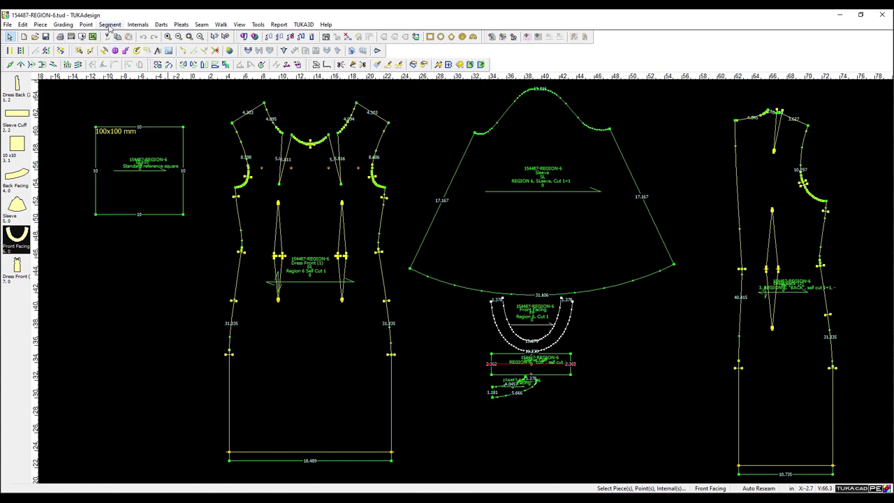
pyautogui.click(22, 27)
pyautogui.moveTo(11, 27)
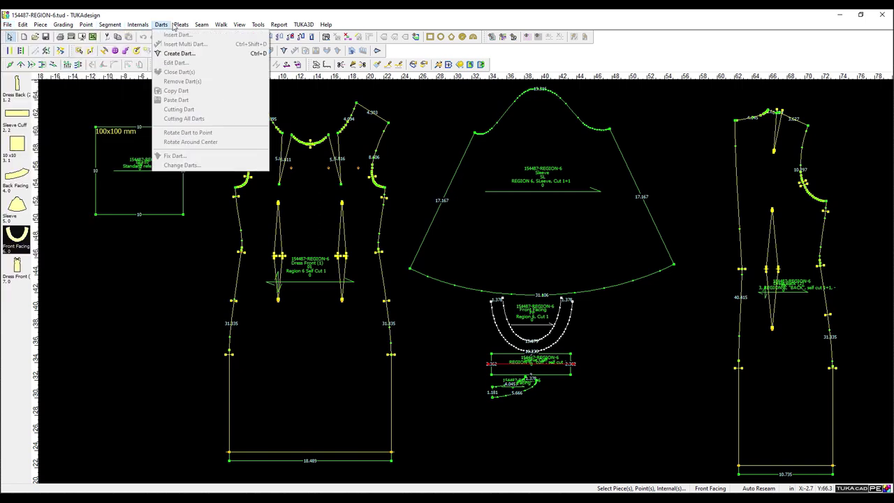
pyautogui.moveTo(246, 28)
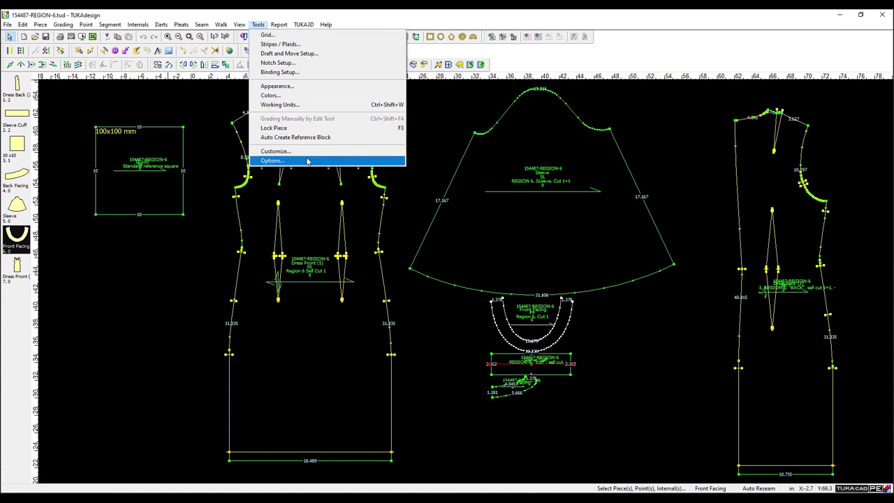
pyautogui.click(286, 35)
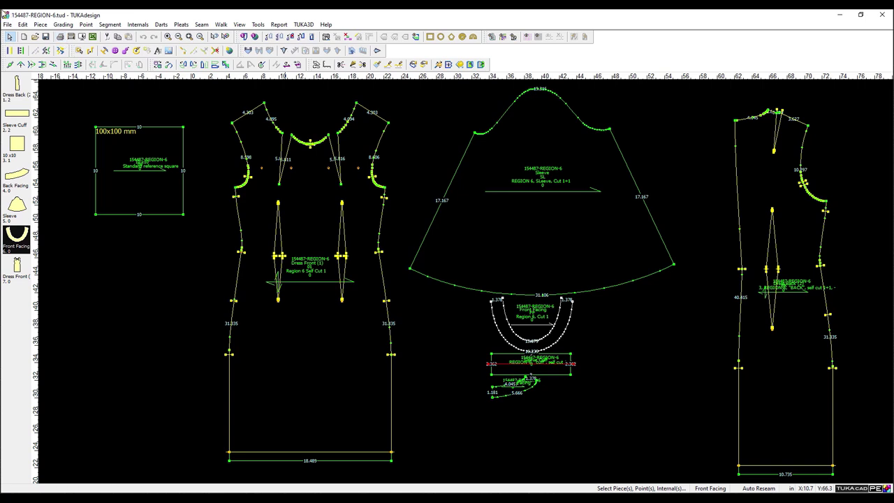
# Keep Inches as the working unit in Tools > Working Units.
pyautogui.click(258, 23)
pyautogui.click(303, 106)
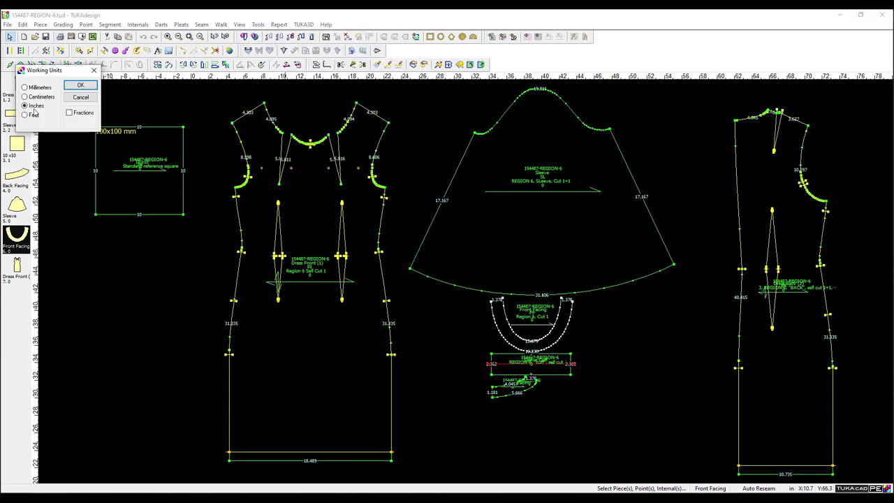
pyautogui.click(81, 84)
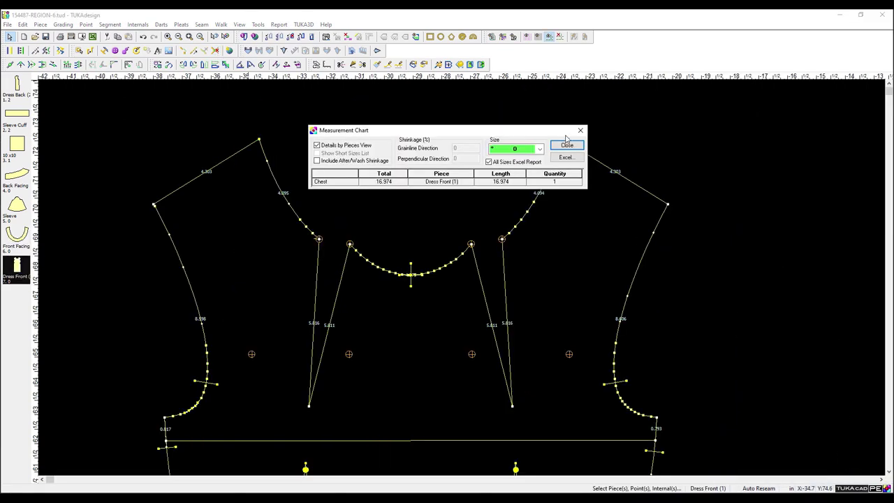
pyautogui.click(565, 144)
pyautogui.scroll(-1, 598, 178)
pyautogui.rightClick(461, 358)
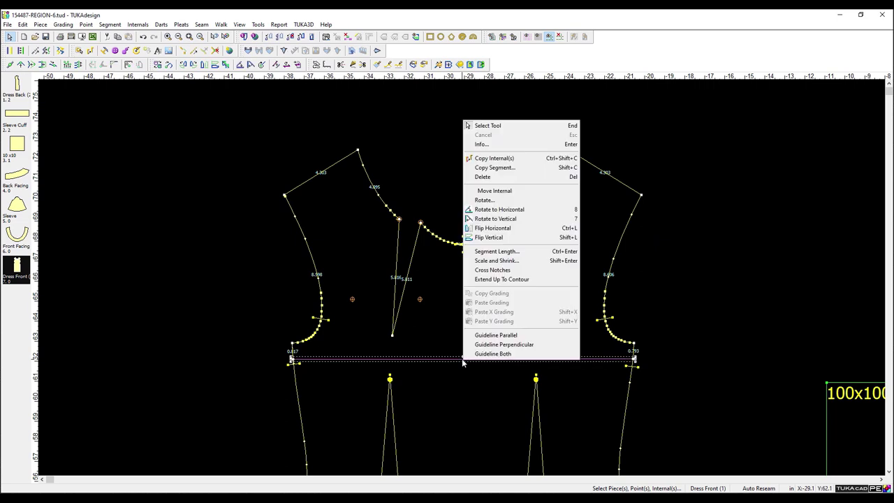
pyautogui.click(705, 257)
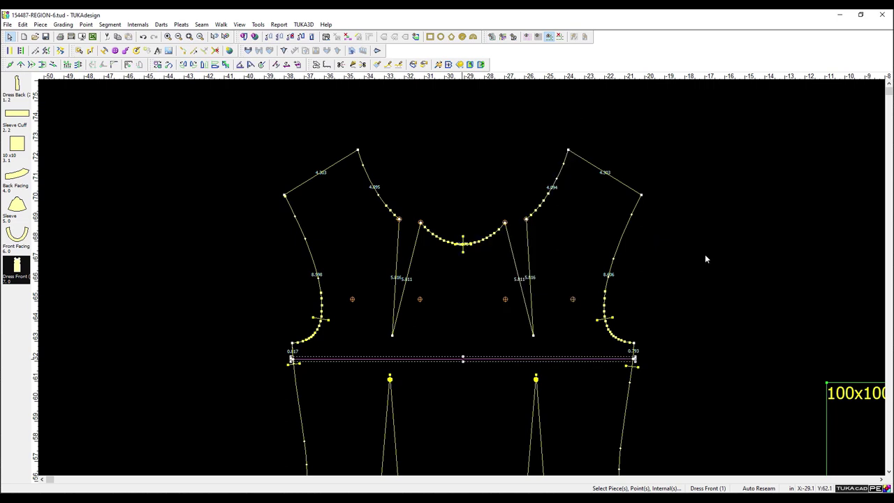
pyautogui.doubleClick(487, 358)
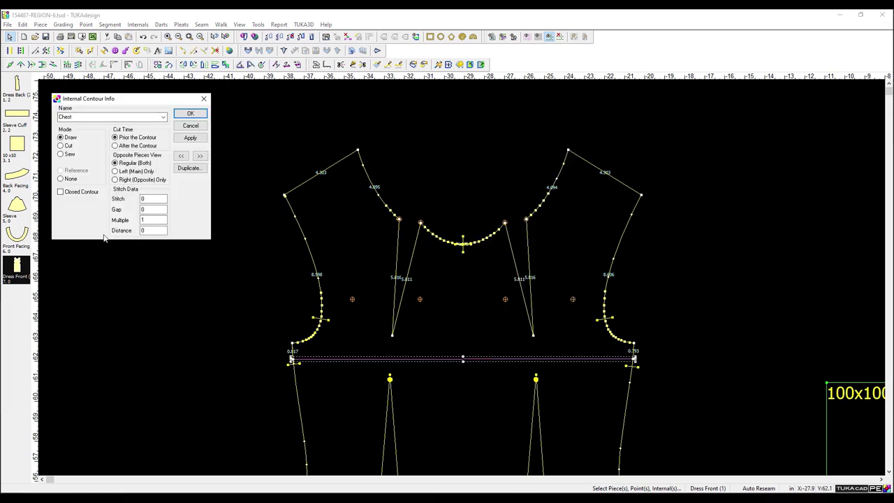
pyautogui.click(192, 126)
pyautogui.click(279, 24)
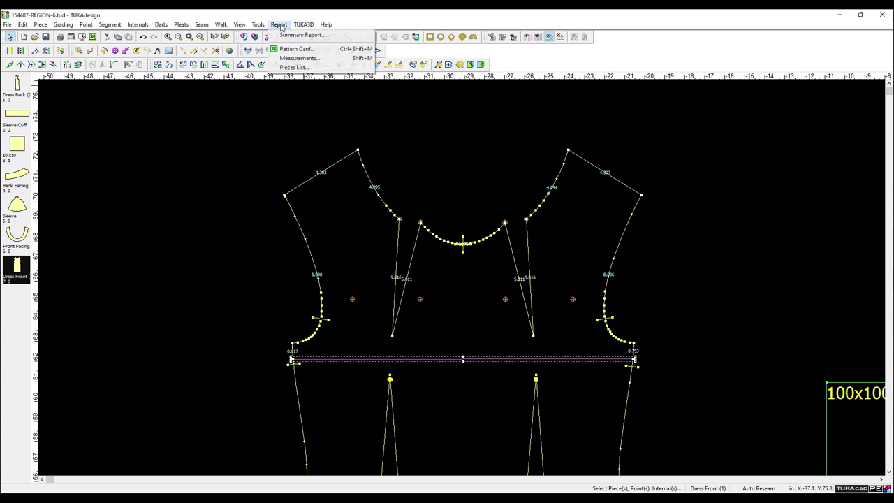
pyautogui.click(294, 61)
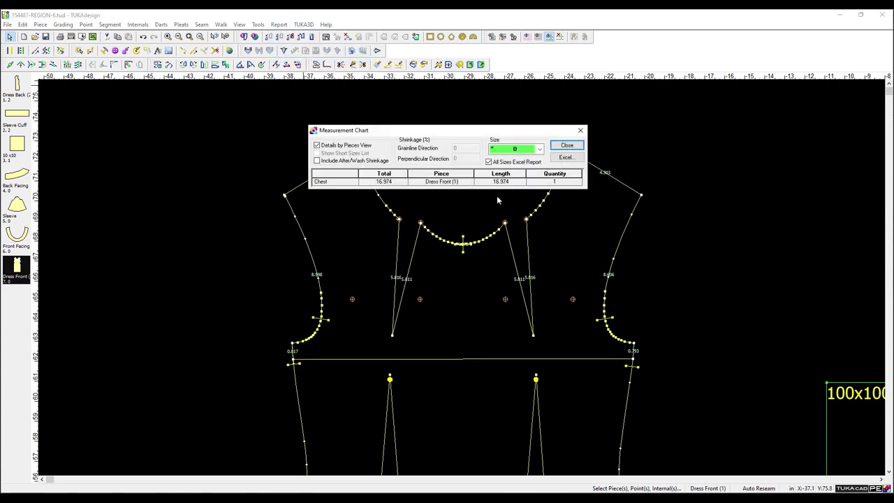
pyautogui.click(531, 149)
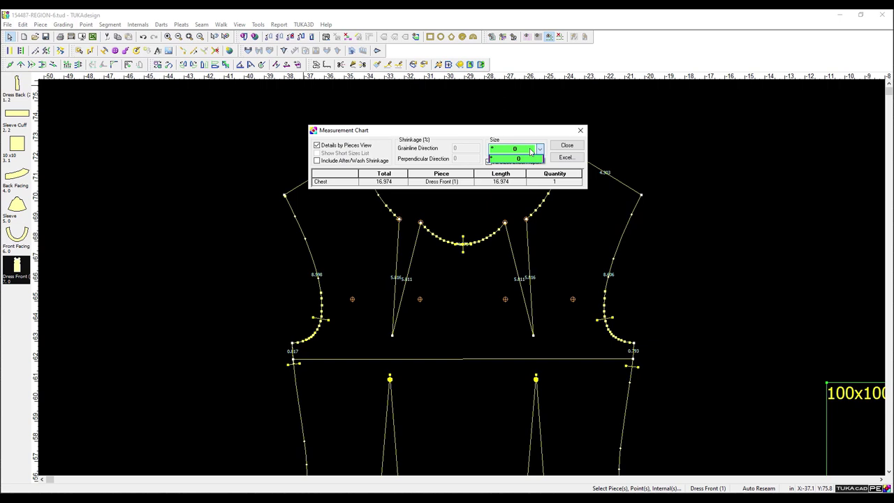
pyautogui.click(565, 151)
pyautogui.click(566, 146)
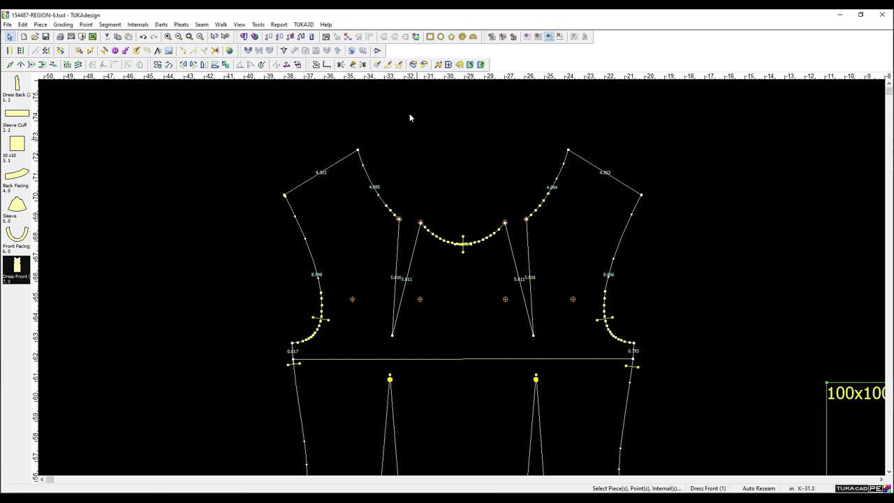
pyautogui.click(253, 37)
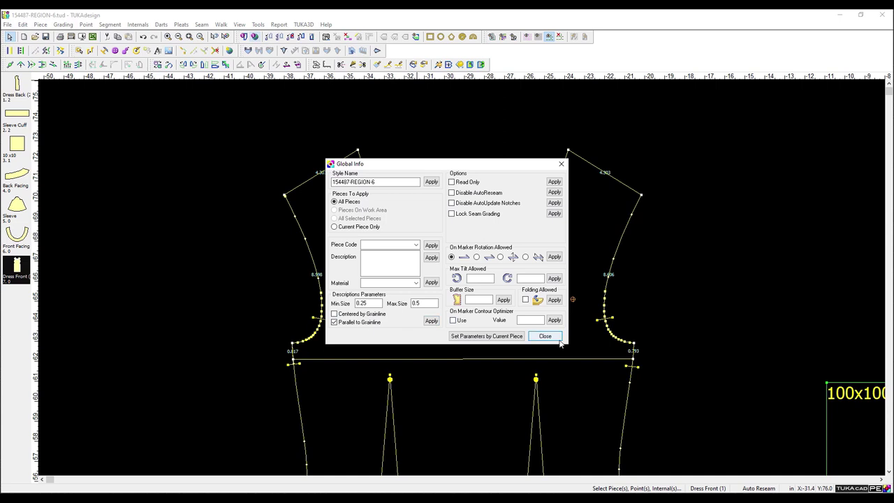
pyautogui.click(545, 336)
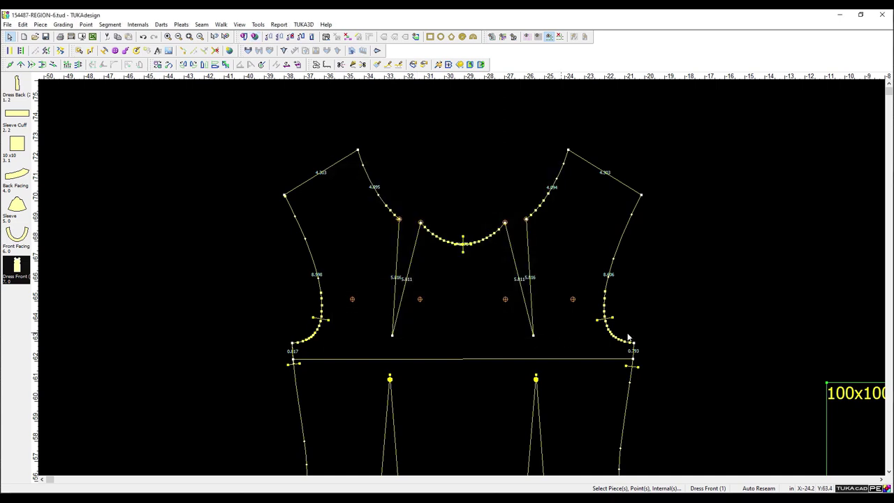
pyautogui.click(63, 25)
pyautogui.moveTo(42, 26)
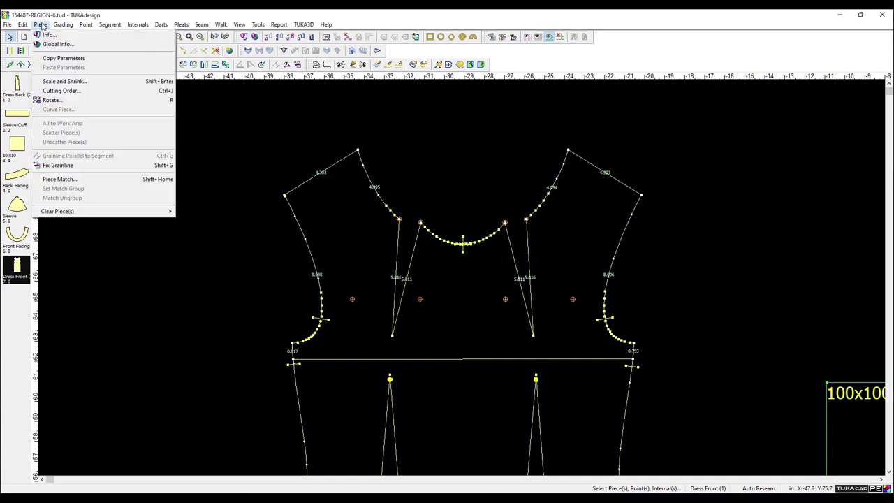
pyautogui.moveTo(7, 25)
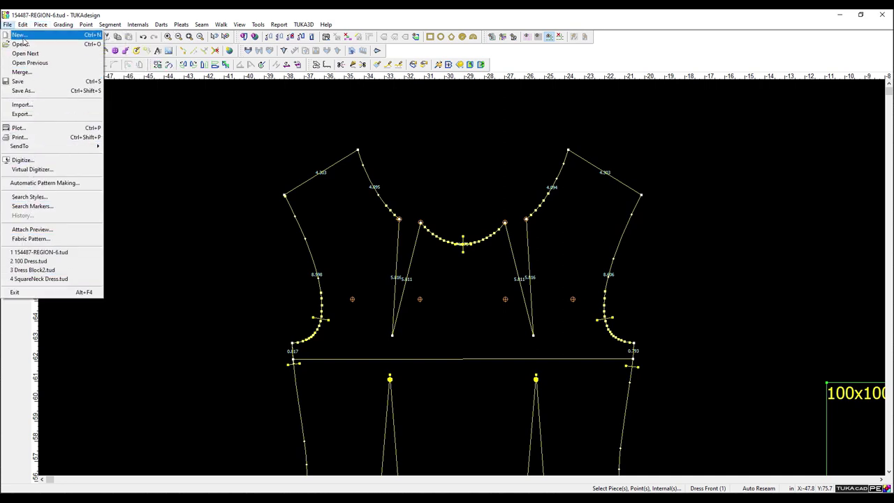
pyautogui.moveTo(82, 29)
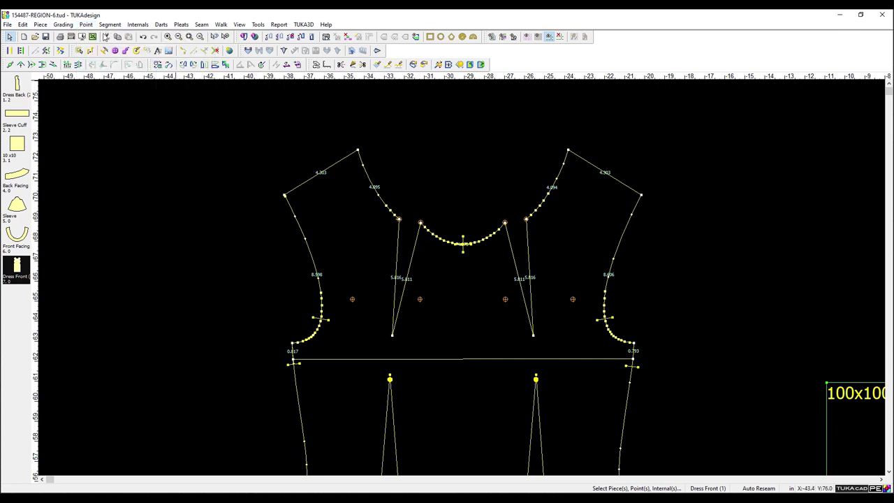
# Switch the canvas to Cross Notches and drop Dress Front between the reference square and sleeve.
pyautogui.scroll(-1, 370, 292)
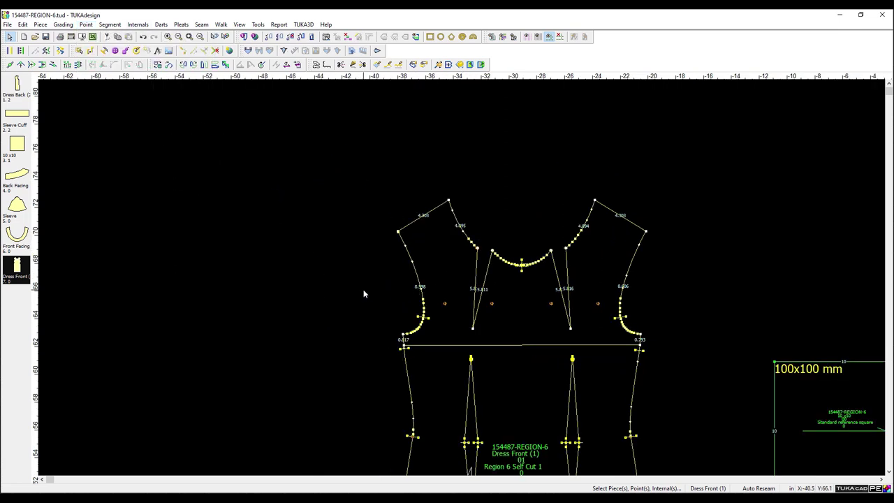
pyautogui.scroll(-1, 359, 287)
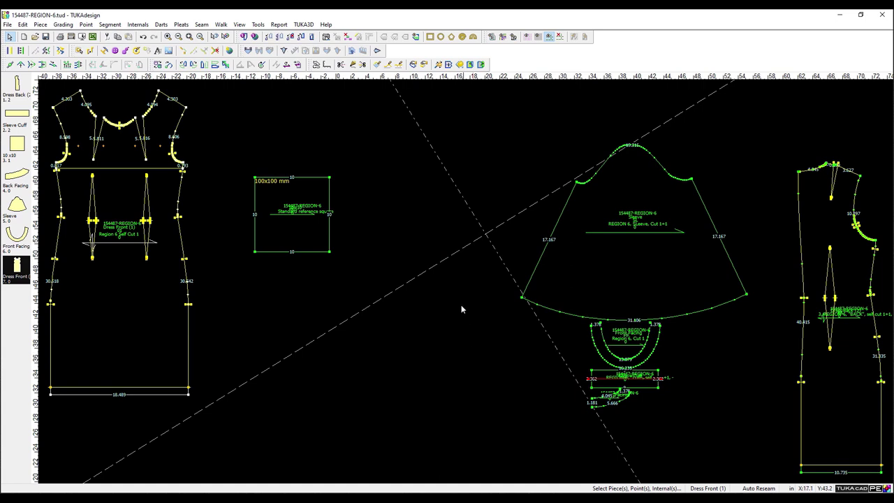
pyautogui.rightClick(433, 271)
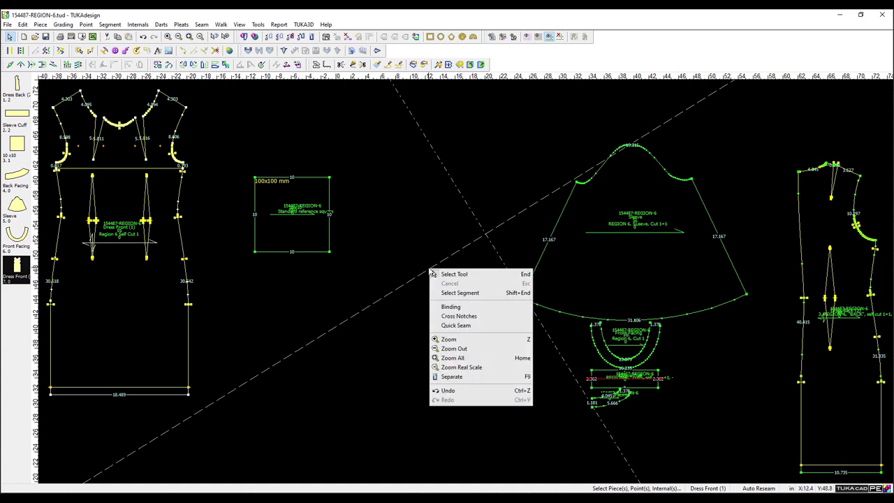
pyautogui.click(473, 327)
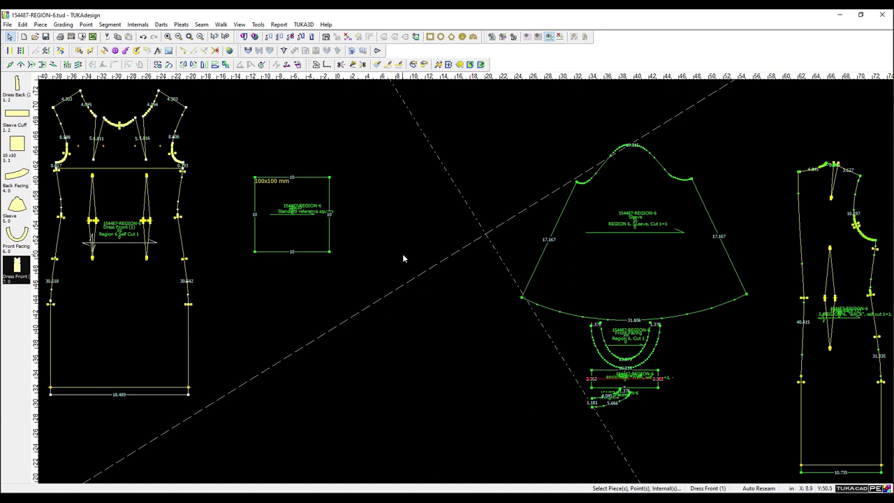
pyautogui.rightClick(433, 272)
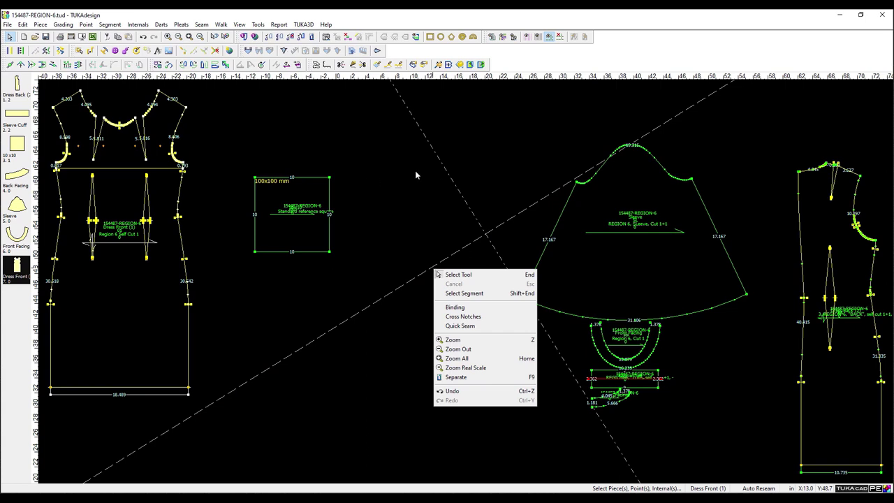
pyautogui.rightClick(474, 227)
pyautogui.rightClick(481, 229)
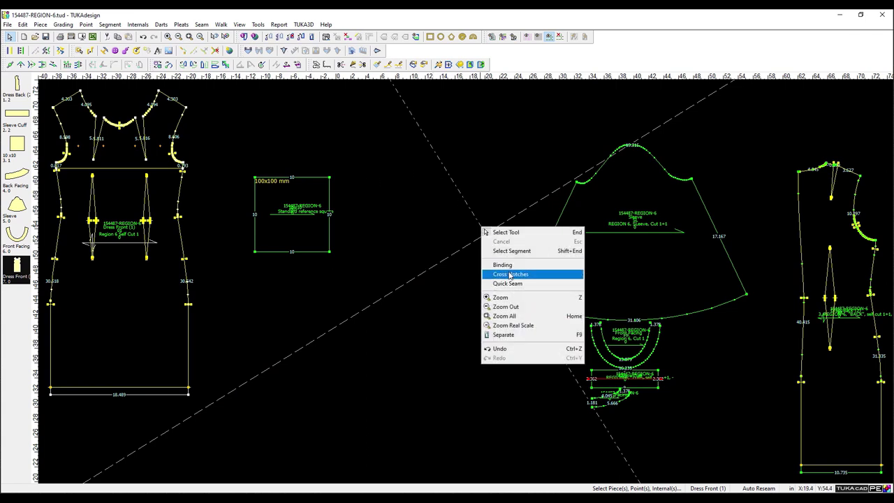
pyautogui.click(510, 275)
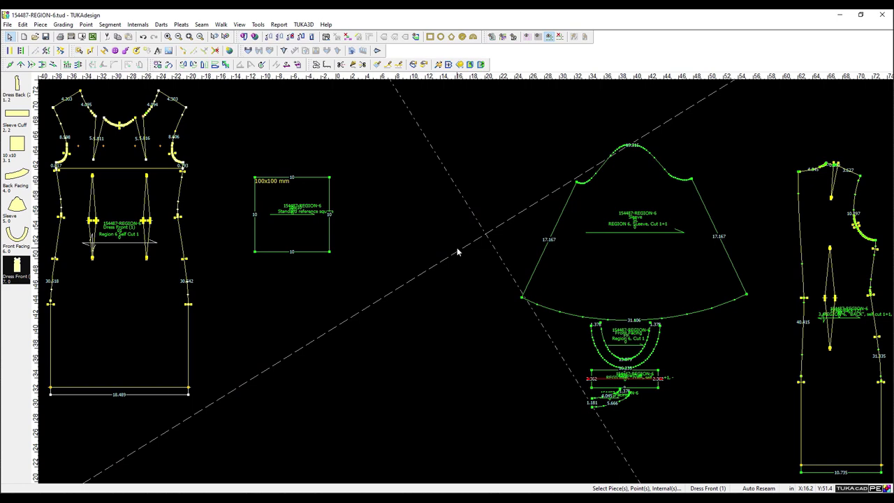
pyautogui.click(474, 378)
# Turn off the dash-dot construction lines so they no longer cross the pattern.
pyautogui.scroll(2, 428, 202)
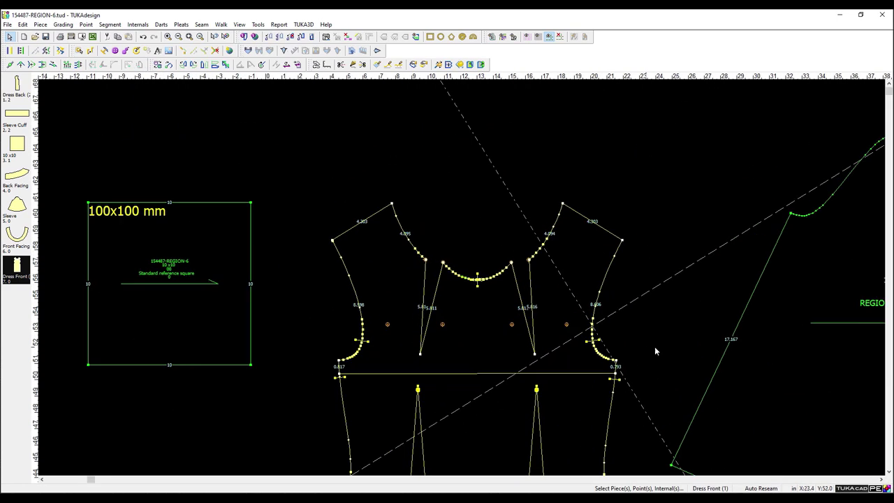
pyautogui.click(559, 36)
pyautogui.scroll(-4, 533, 332)
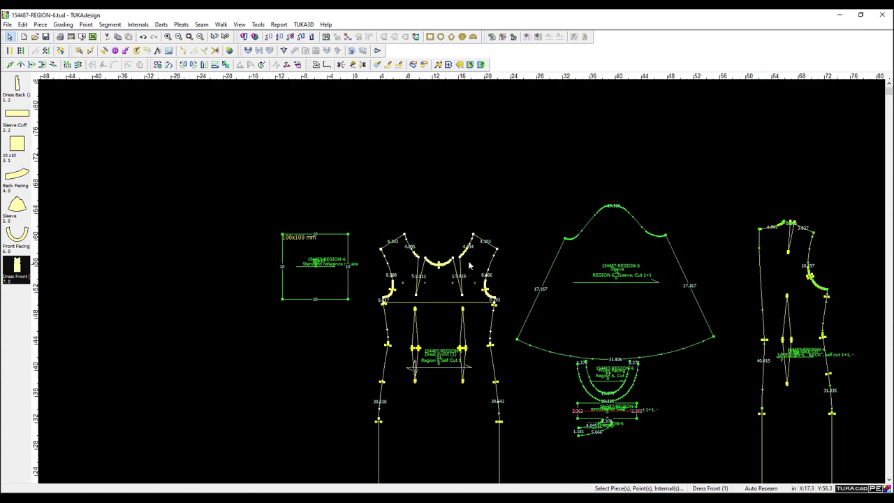
pyautogui.scroll(2, 375, 247)
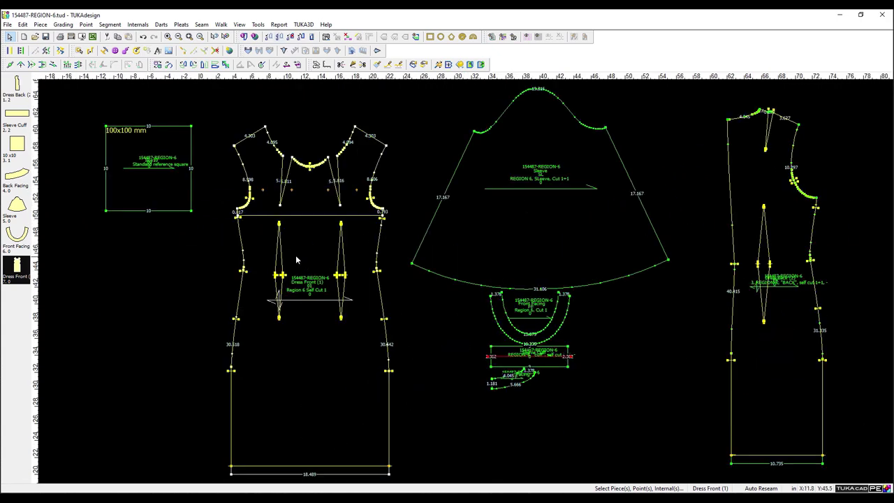
pyautogui.scroll(2, 296, 255)
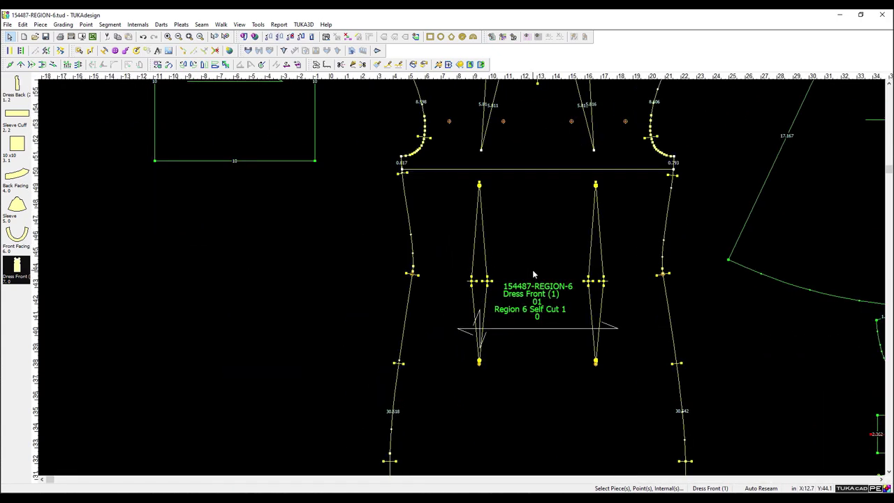
# Draft an internal line named Waist across Dress Front between the left and right side-seam notches.
pyautogui.click(353, 64)
pyautogui.click(412, 274)
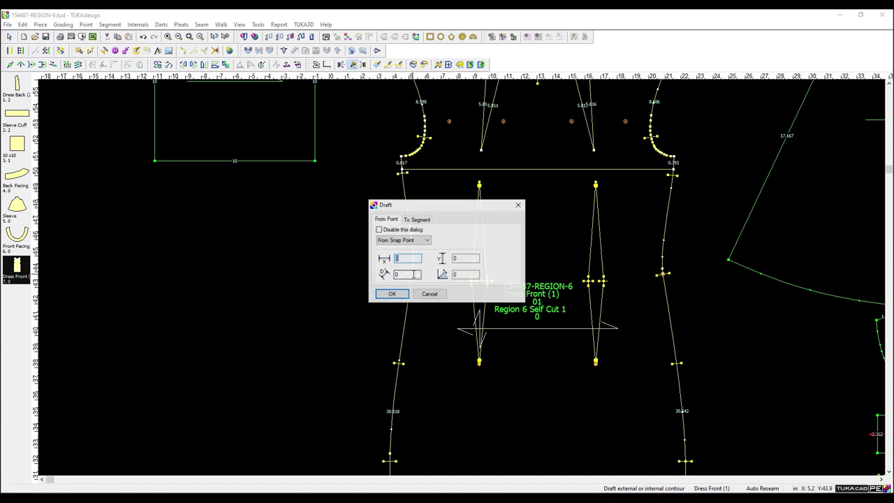
pyautogui.click(409, 221)
pyautogui.click(401, 295)
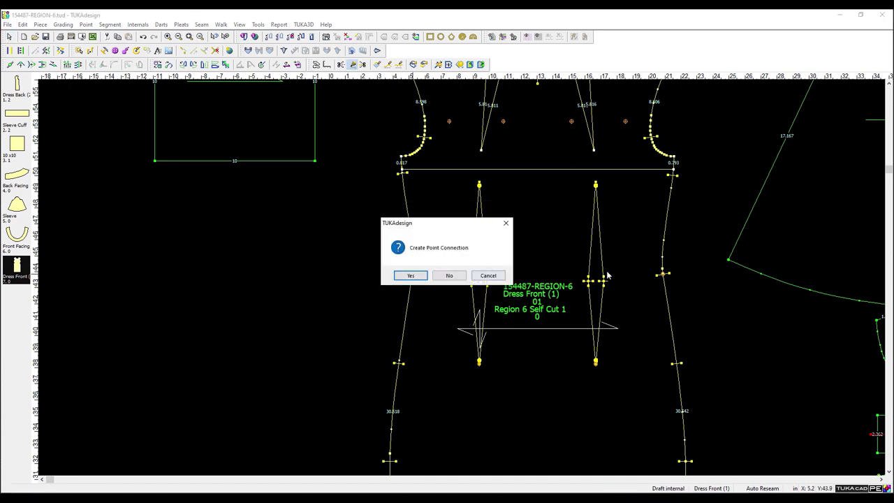
pyautogui.click(410, 276)
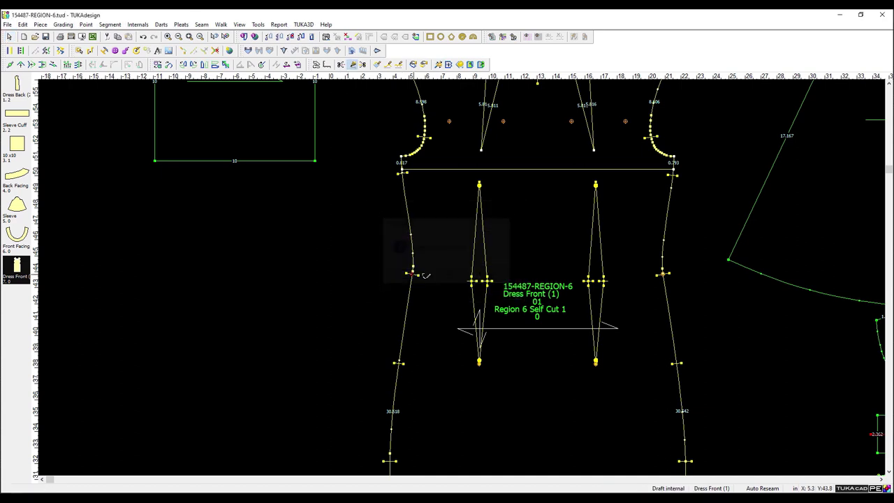
pyautogui.click(664, 275)
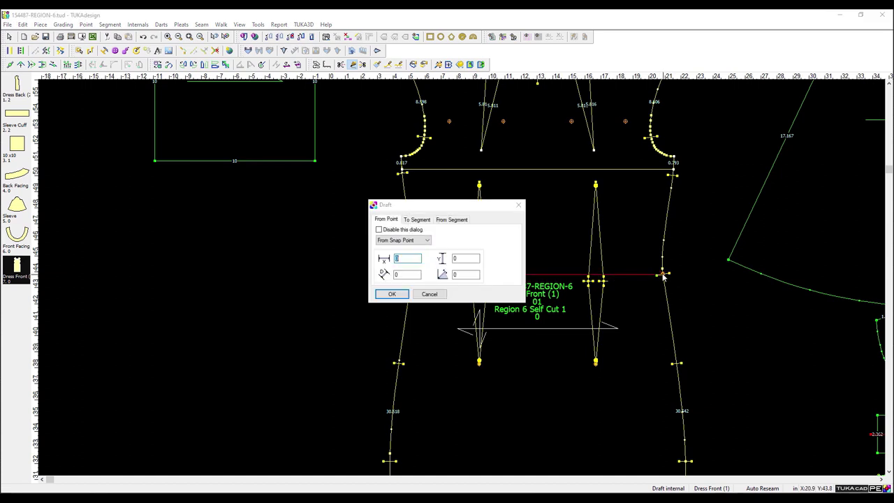
pyautogui.press('Return')
pyautogui.press('Return')
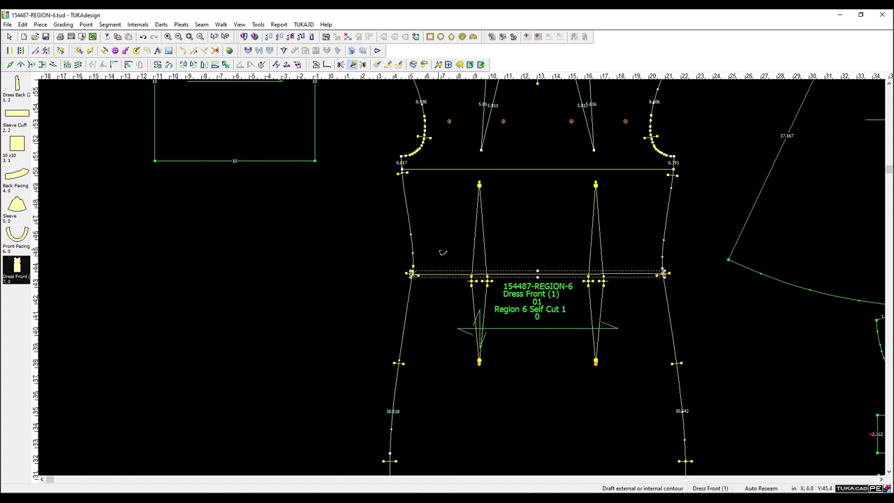
pyautogui.rightClick(538, 278)
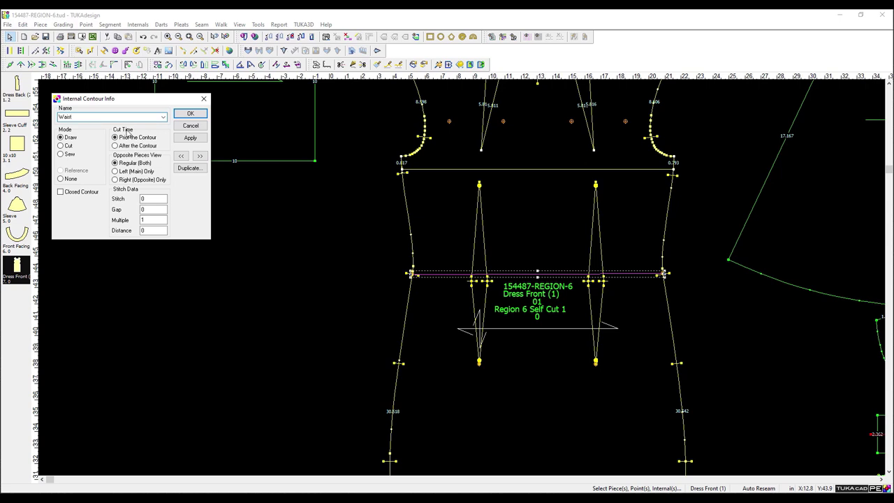
pyautogui.click(190, 113)
pyautogui.click(201, 127)
# Check the Measurement Chart, which lists Waist at 15.677 beside the 16.974 chest.
pyautogui.click(258, 25)
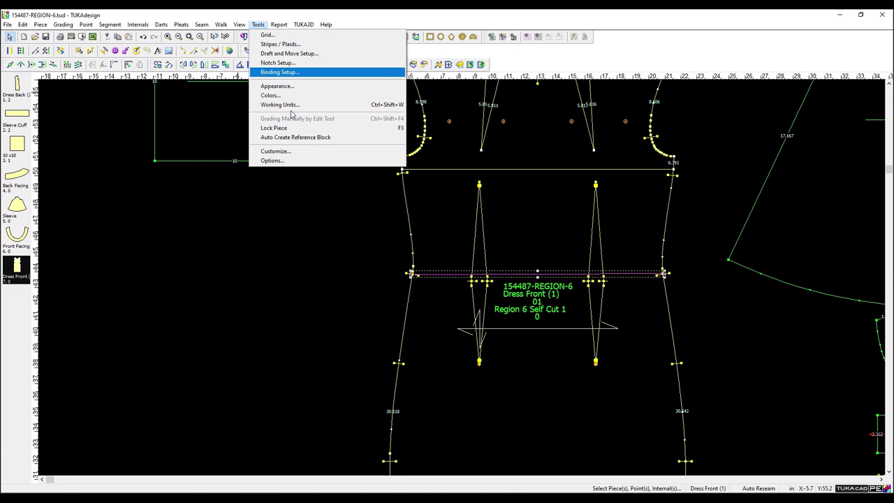
pyautogui.click(301, 59)
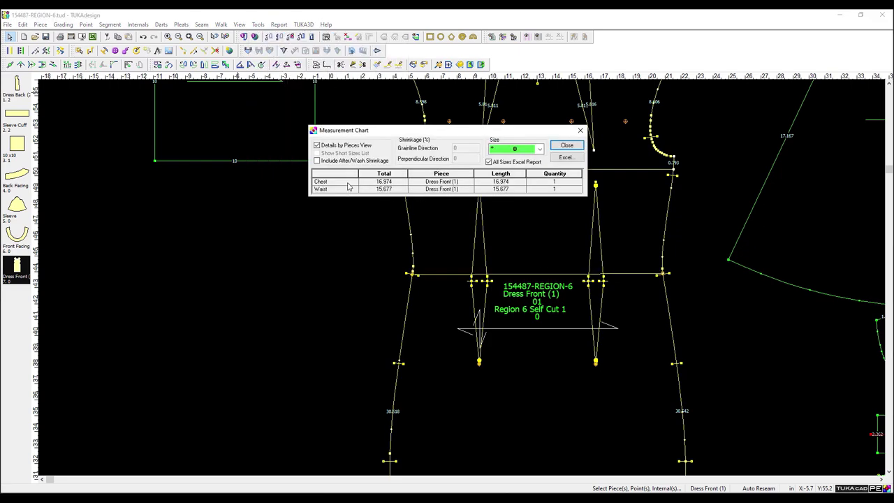
pyautogui.click(567, 146)
pyautogui.scroll(-5, 461, 277)
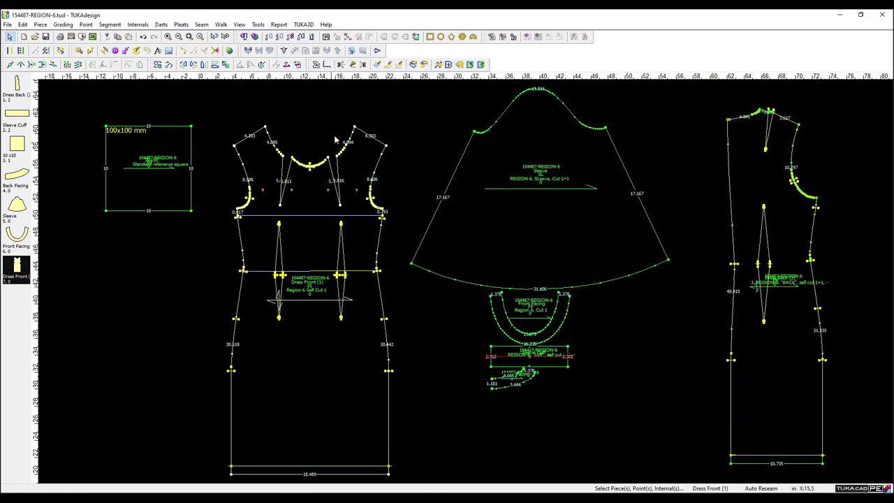
# Start a new draft line at the Dress Front neckline point, declining the point connection.
pyautogui.click(353, 64)
pyautogui.click(354, 128)
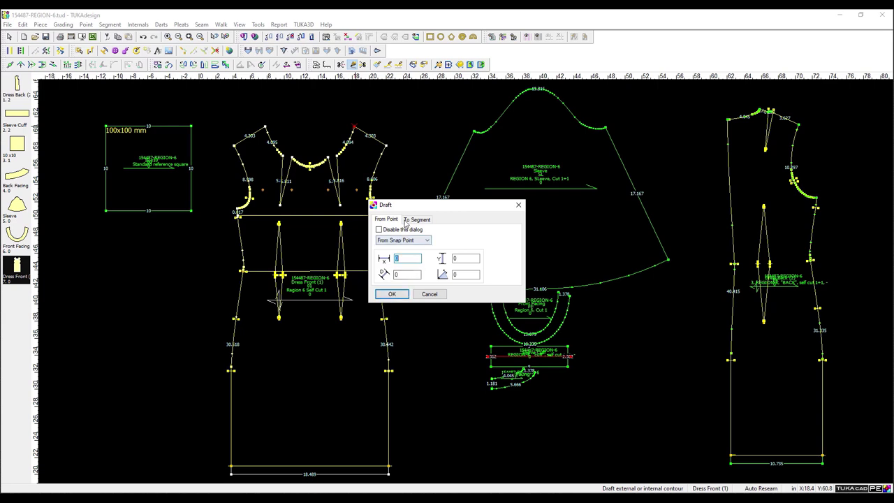
pyautogui.click(399, 294)
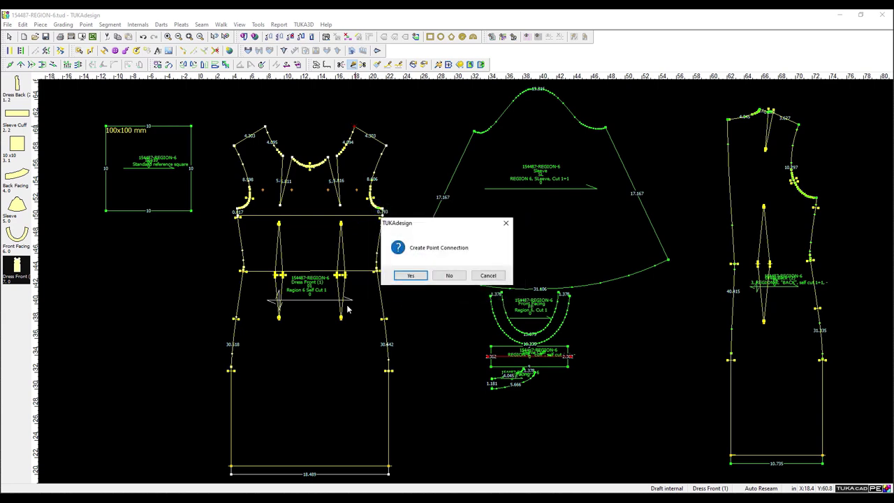
pyautogui.click(450, 276)
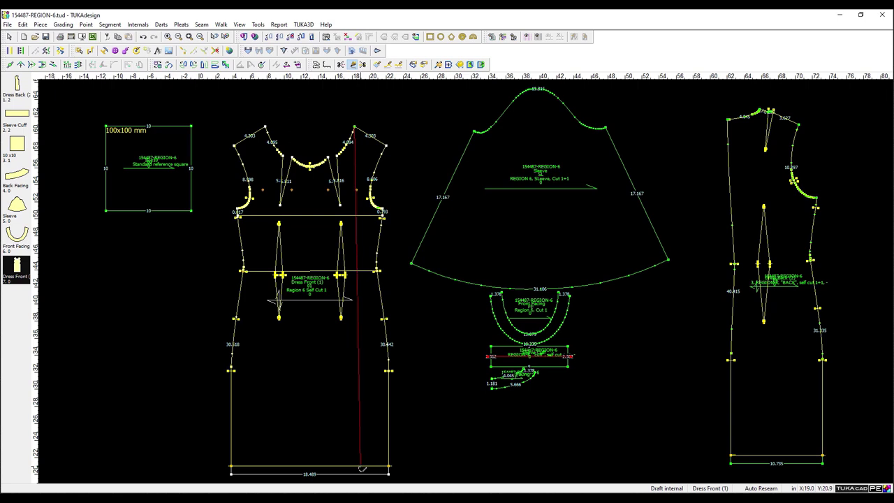
# Discard the first curved draft to the hem and restart the line at the neckline point.
pyautogui.click(360, 468)
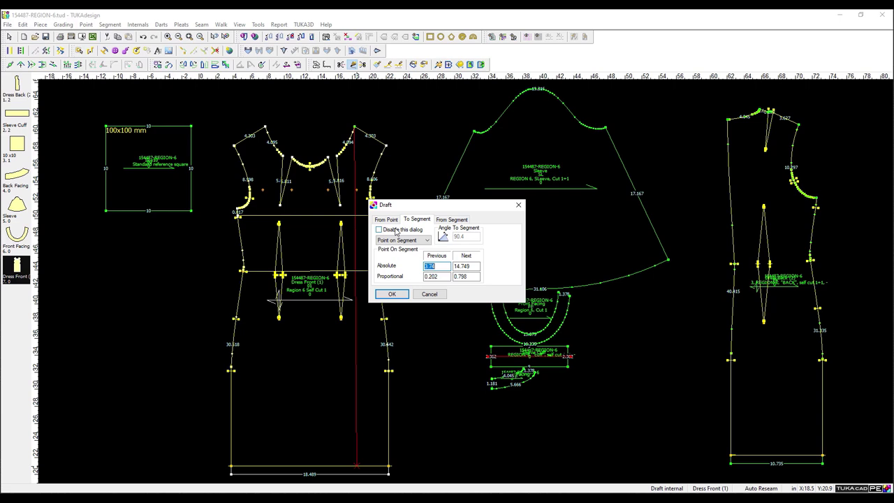
pyautogui.click(392, 294)
pyautogui.click(444, 276)
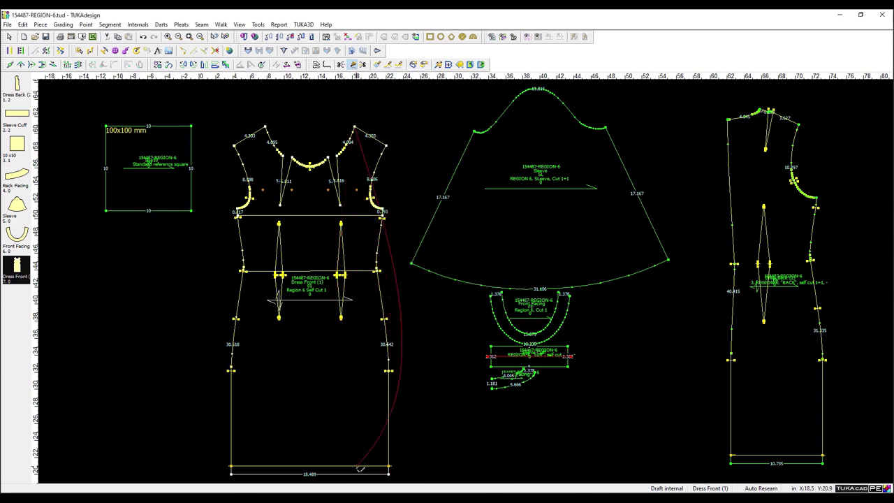
pyautogui.click(360, 469)
pyautogui.click(356, 129)
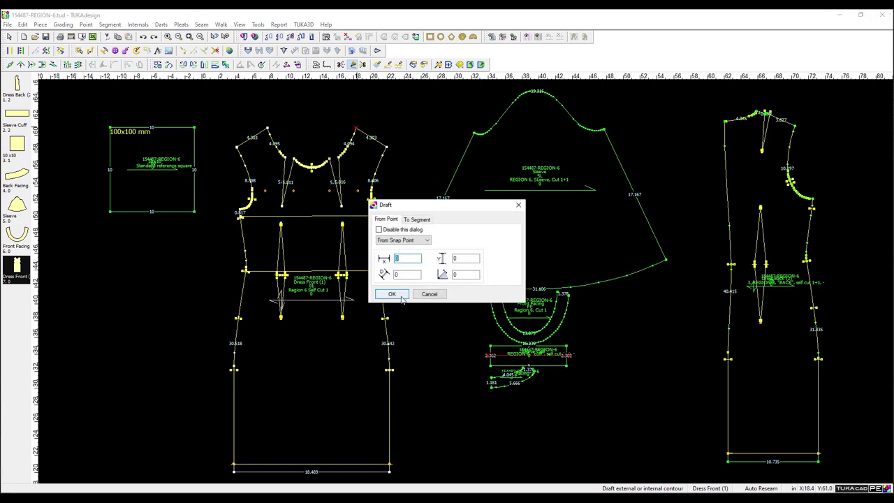
pyautogui.click(392, 294)
pyautogui.click(392, 294)
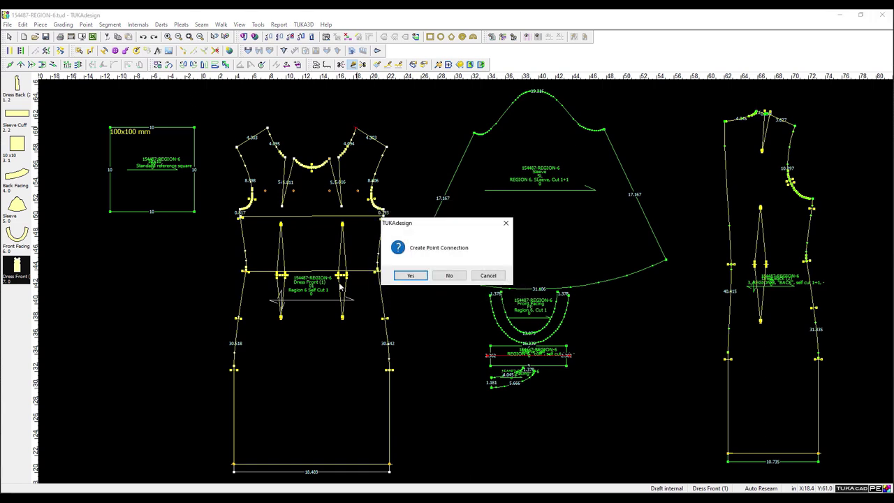
pyautogui.click(411, 277)
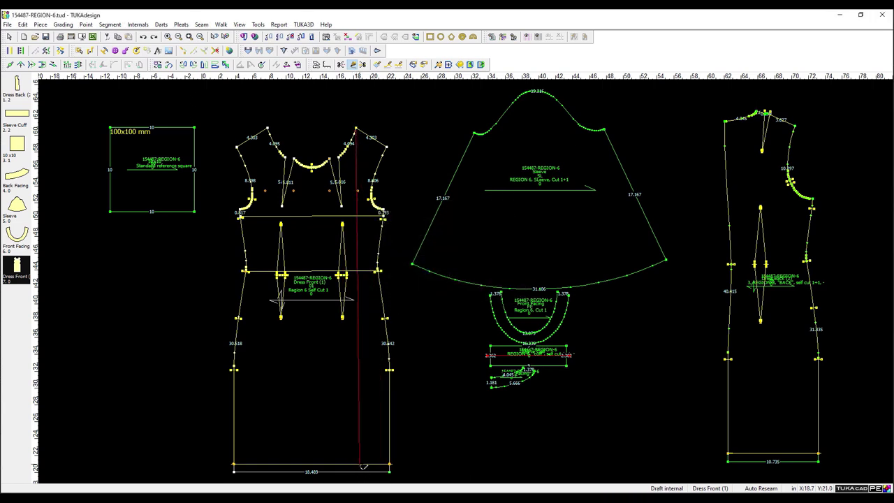
# End a straight vertical line on the hem and name the internal contour HPS.
pyautogui.click(359, 466)
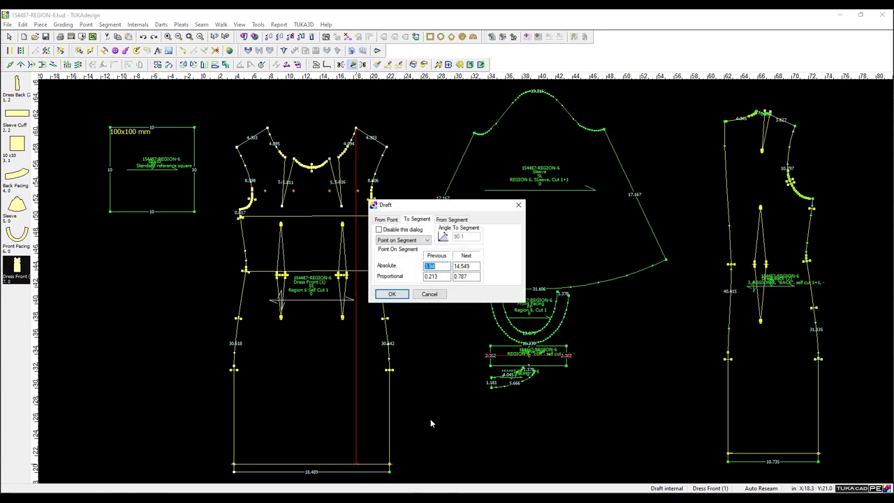
pyautogui.click(451, 220)
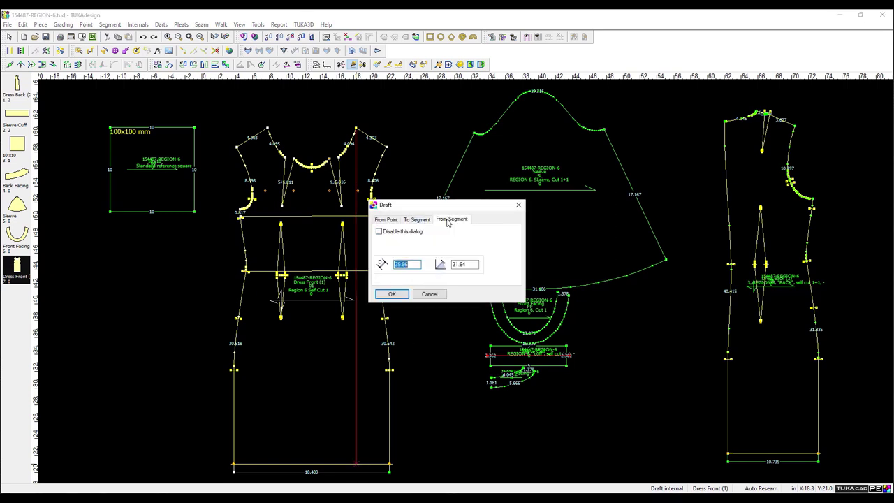
pyautogui.click(394, 292)
pyautogui.click(441, 277)
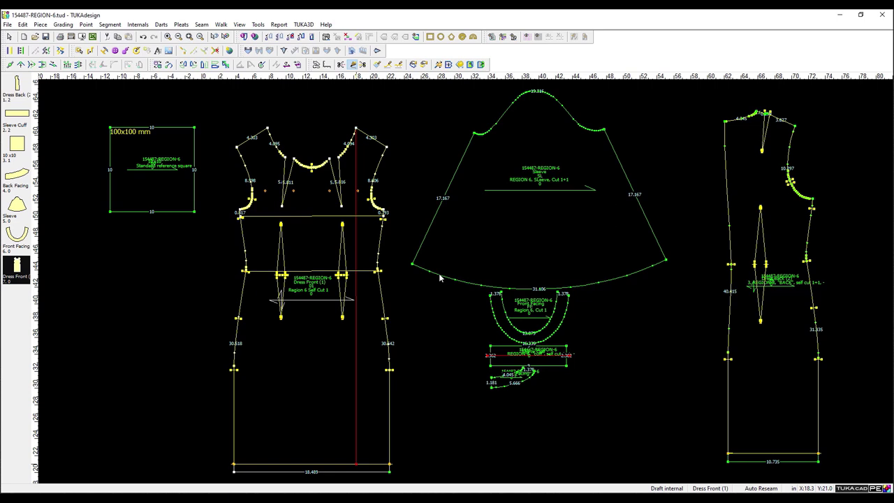
pyautogui.click(358, 473)
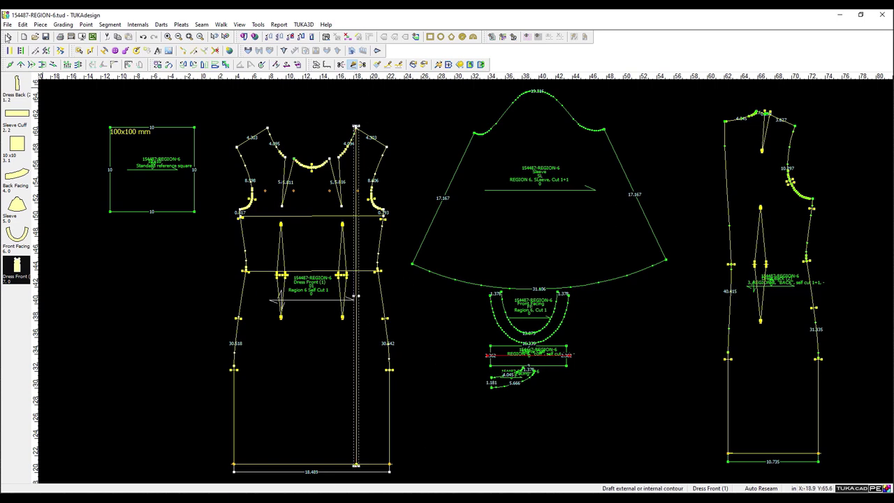
pyautogui.click(9, 36)
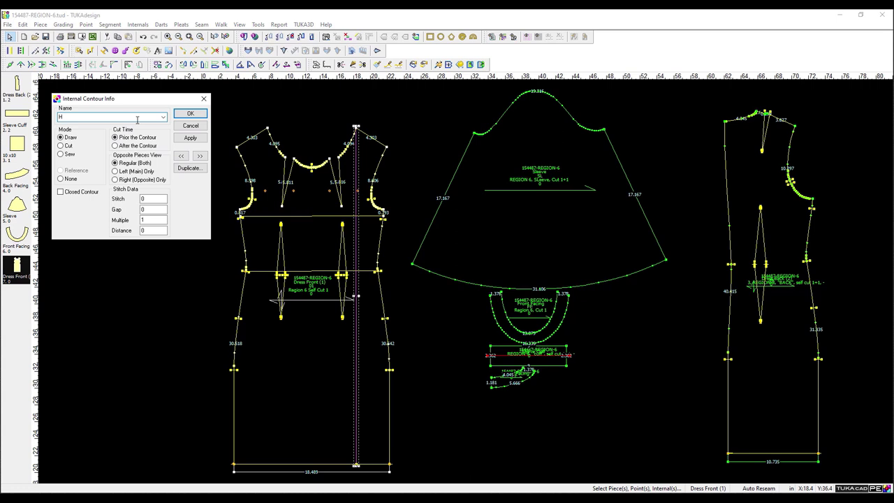
pyautogui.press('Return')
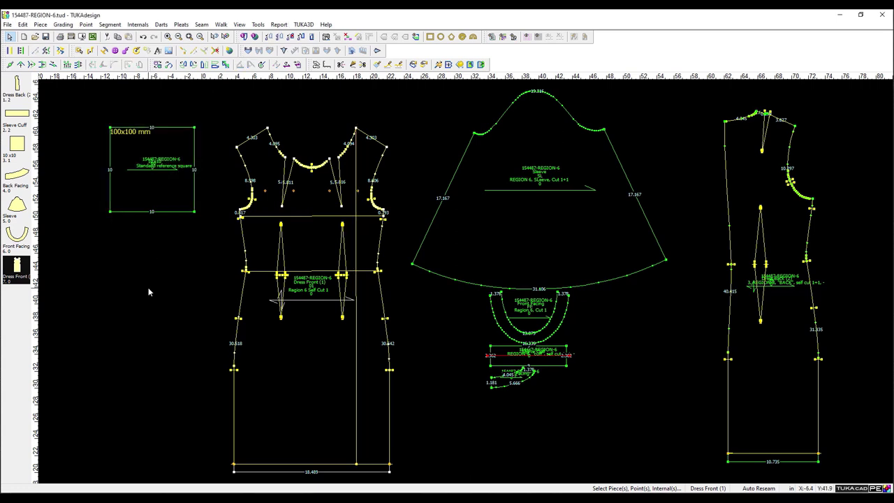
pyautogui.click(357, 341)
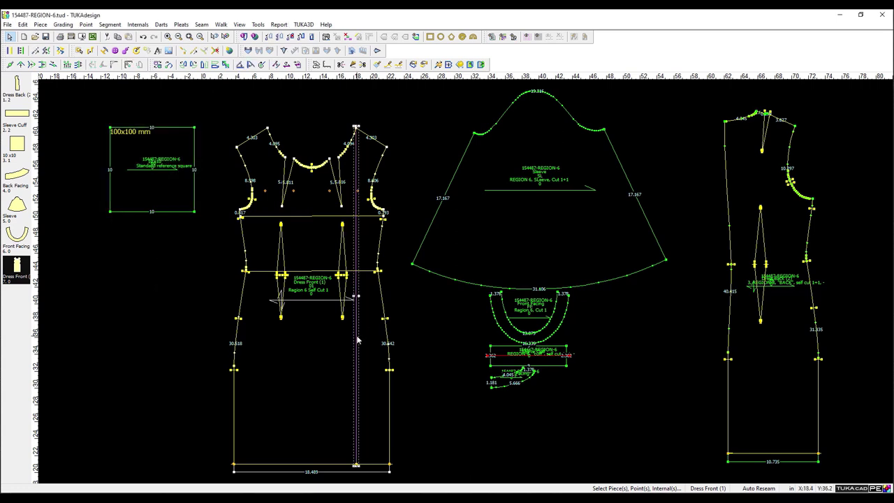
pyautogui.click(278, 24)
pyautogui.click(292, 60)
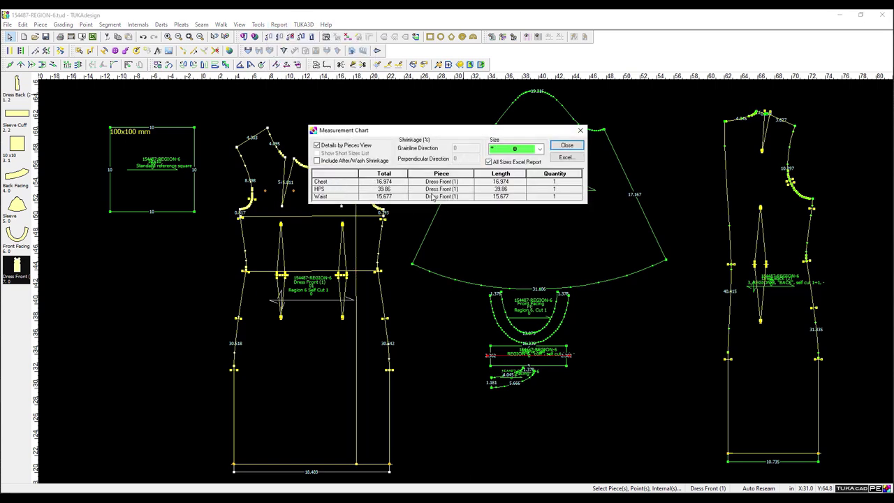
pyautogui.click(567, 145)
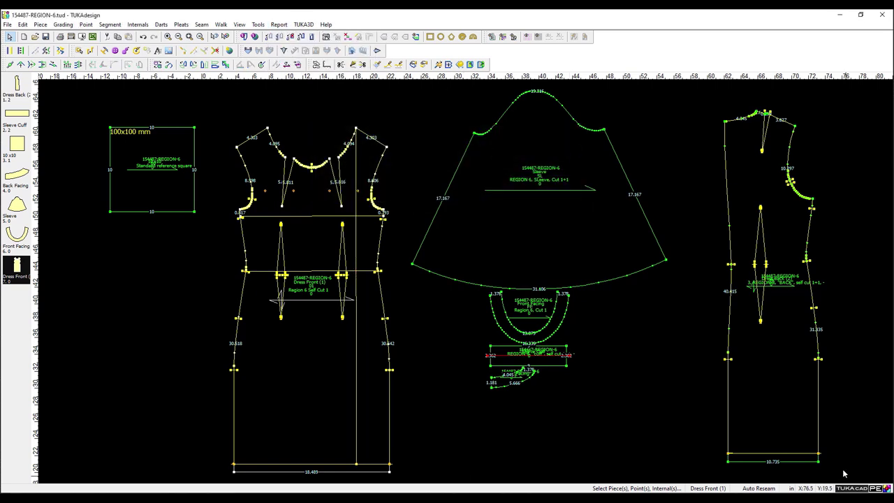
pyautogui.moveTo(784, 499)
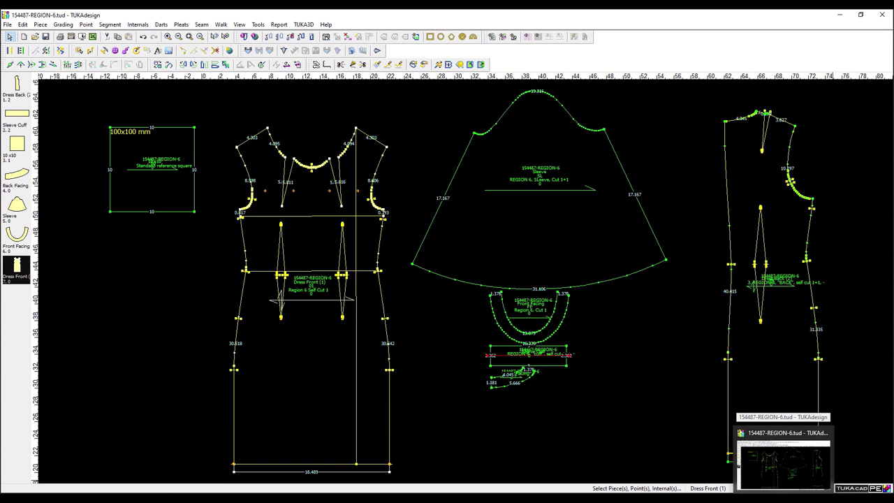
pyautogui.click(784, 457)
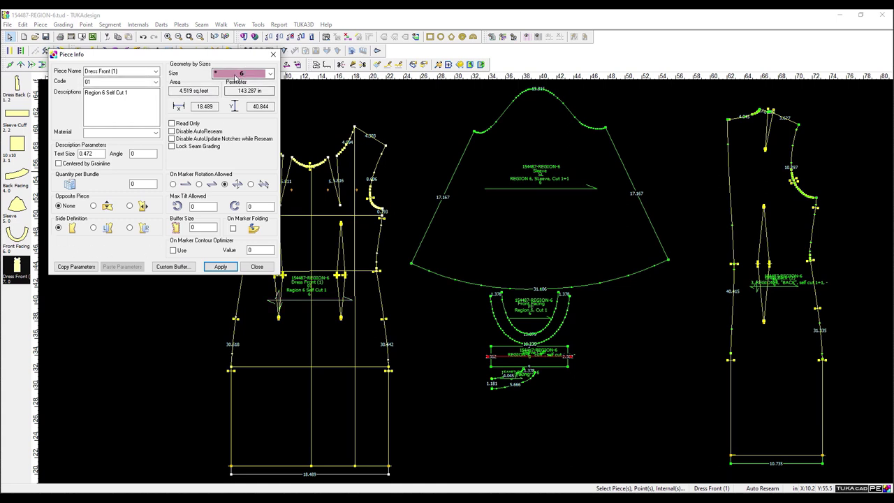
pyautogui.click(239, 74)
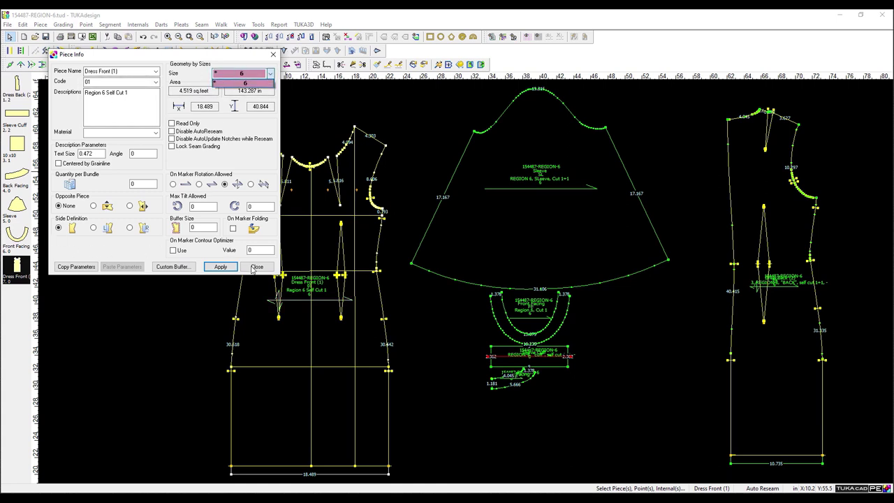
pyautogui.click(255, 267)
pyautogui.click(255, 268)
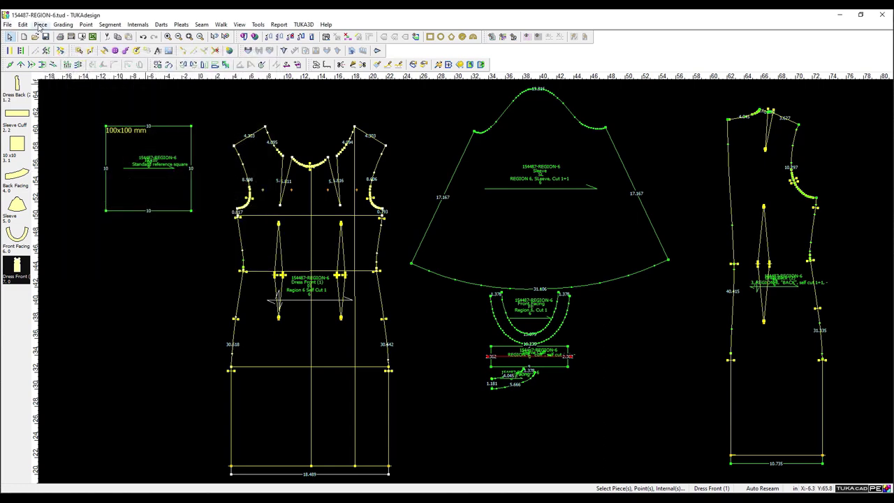
# Look over the Dress Back properties and the Automatic Pattern Making size table without generating.
pyautogui.doubleClick(17, 84)
pyautogui.click(256, 267)
pyautogui.click(7, 24)
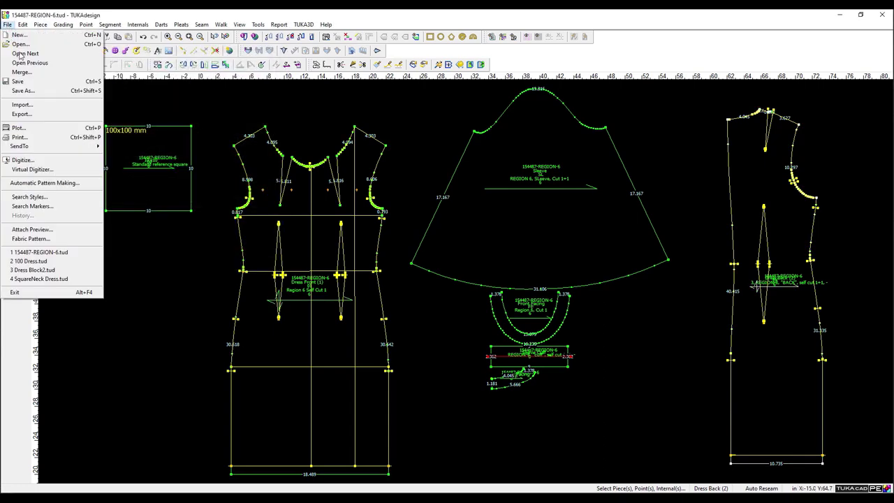
pyautogui.click(43, 183)
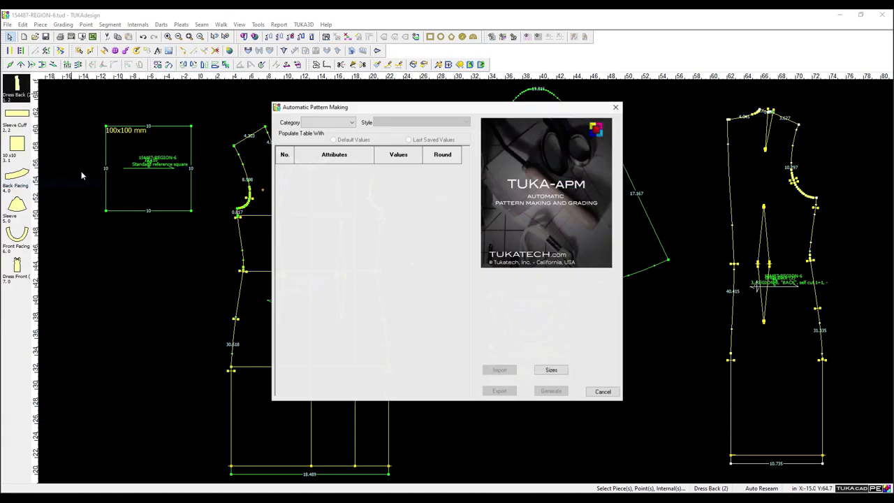
pyautogui.click(557, 375)
pyautogui.click(392, 347)
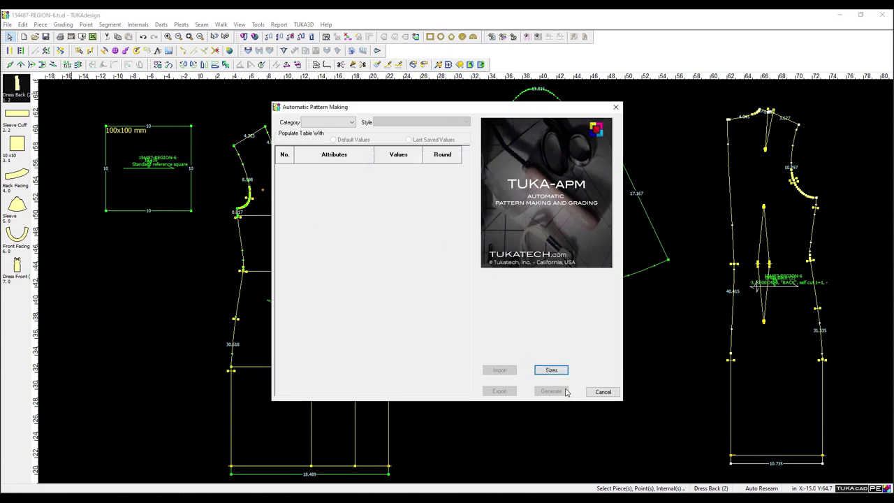
pyautogui.click(603, 391)
# Browse the piece Info and the Tools menu options toward Report > Measurements.
pyautogui.click(8, 26)
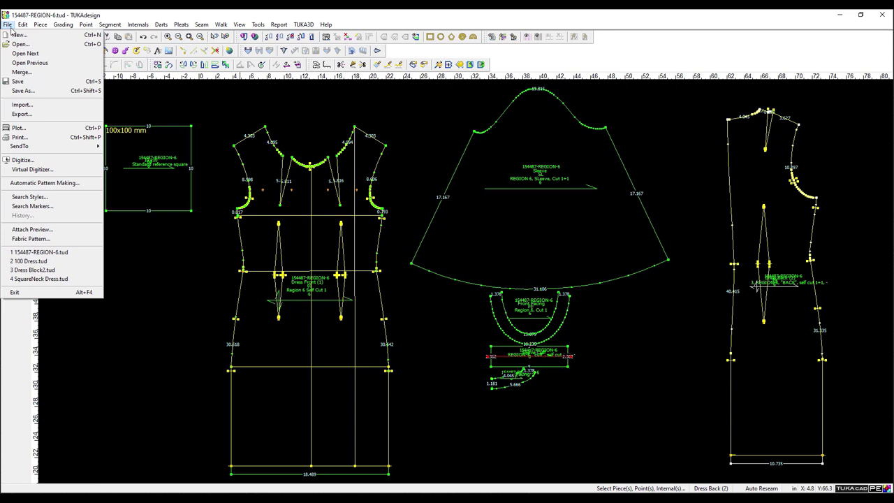
pyautogui.moveTo(22, 30)
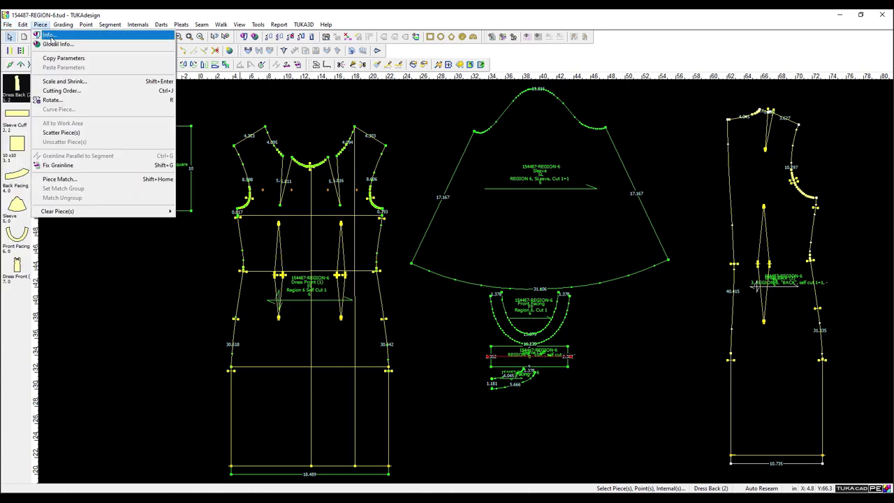
pyautogui.click(51, 38)
pyautogui.click(255, 268)
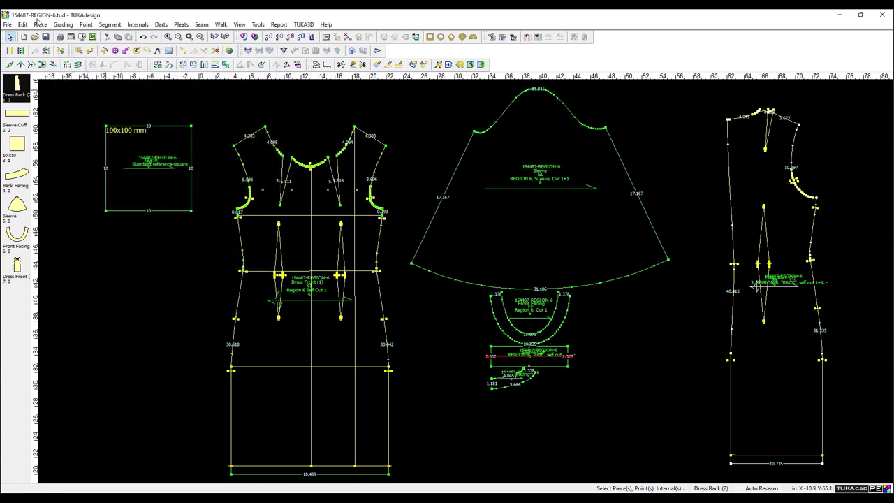
pyautogui.click(258, 25)
pyautogui.moveTo(239, 24)
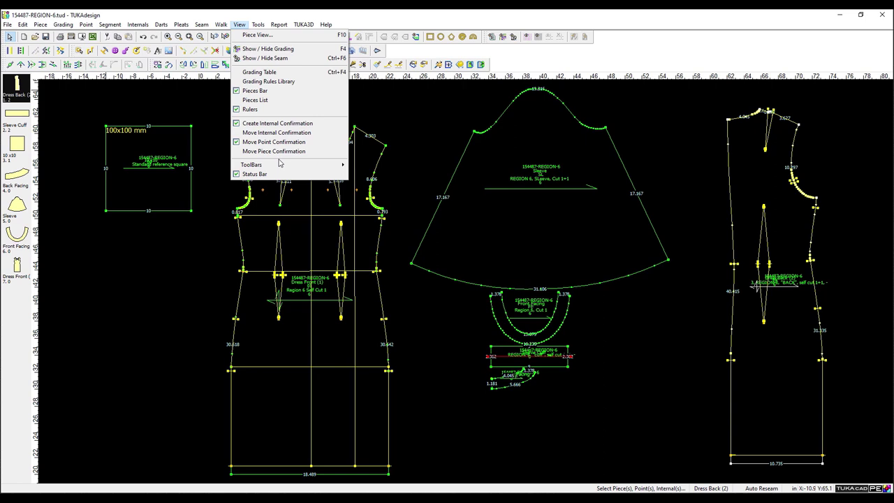
pyautogui.moveTo(279, 165)
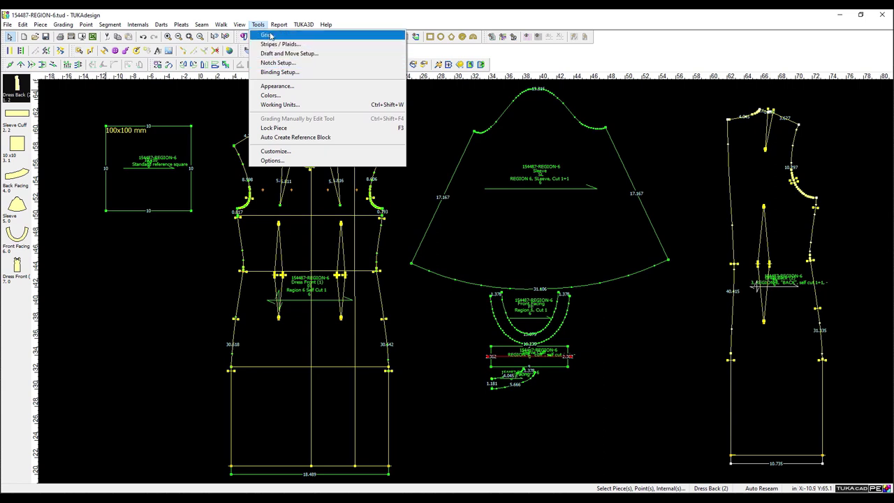
# View measurements with after-wash shrinkage, cancel the Excel export, and close the Measurement Chart.
pyautogui.click(299, 58)
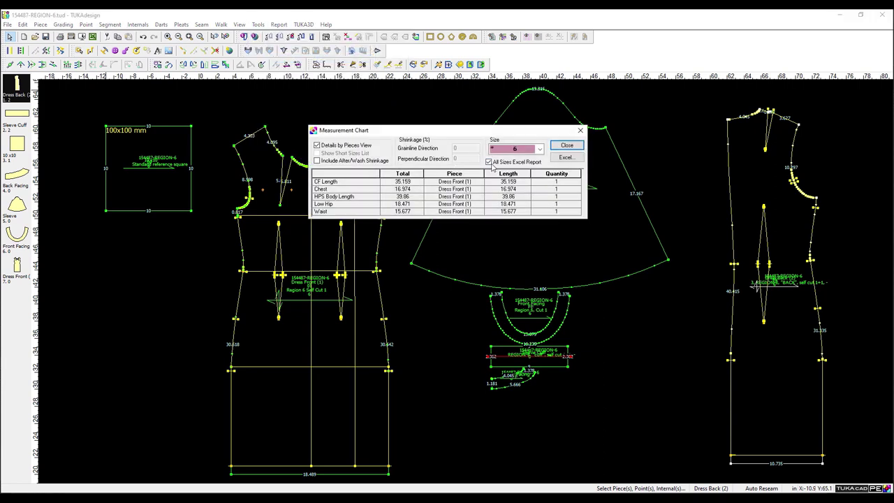
pyautogui.click(344, 159)
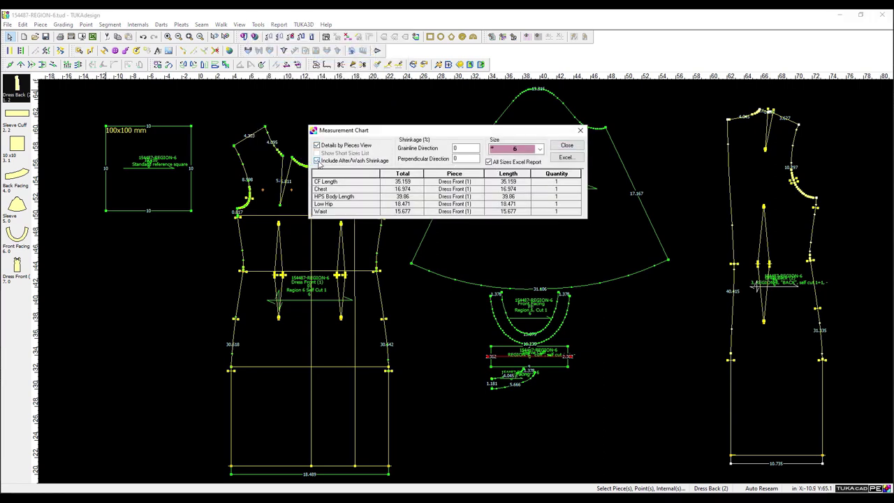
pyautogui.click(566, 157)
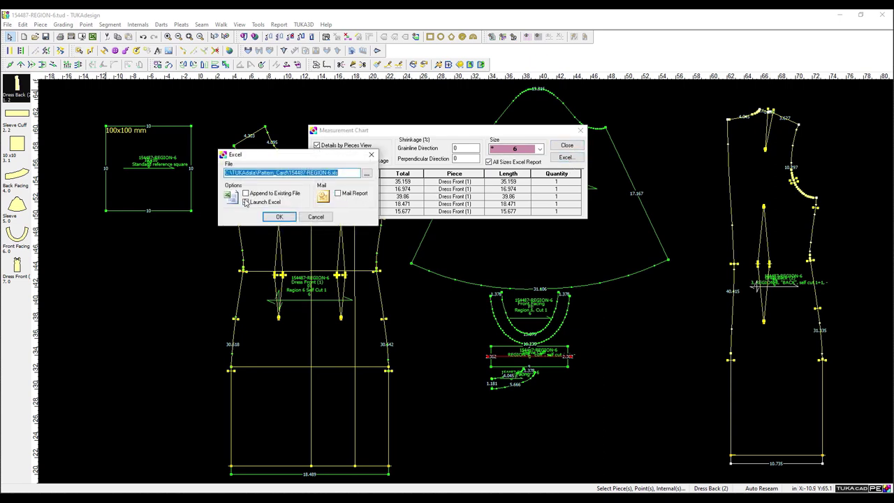
pyautogui.click(316, 216)
pyautogui.moveTo(412, 130); pyautogui.dragTo(388, 94)
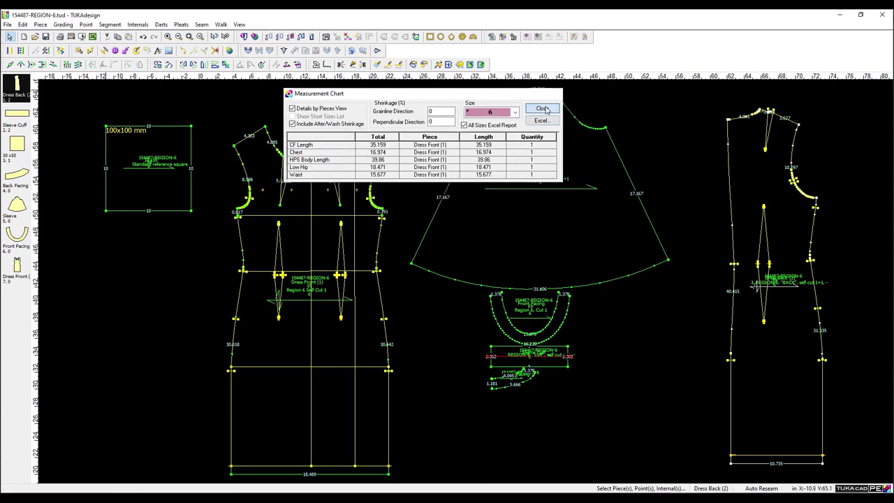
pyautogui.click(542, 109)
# In Automatic Pattern Making's size list, add a blue size above 6, then delete it.
pyautogui.click(6, 20)
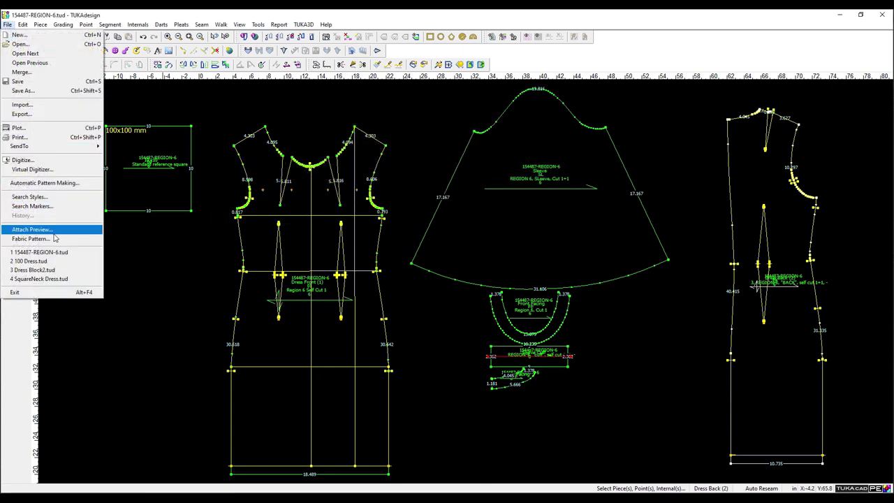
pyautogui.click(35, 183)
pyautogui.click(566, 370)
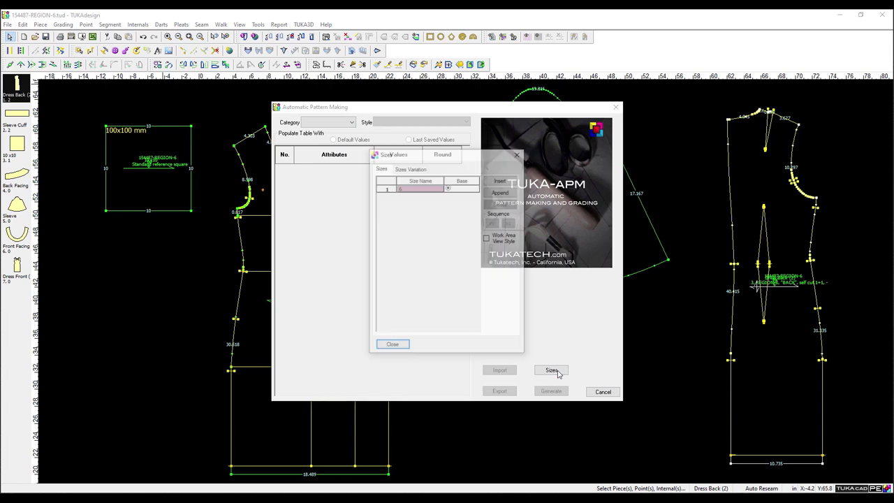
pyautogui.click(502, 182)
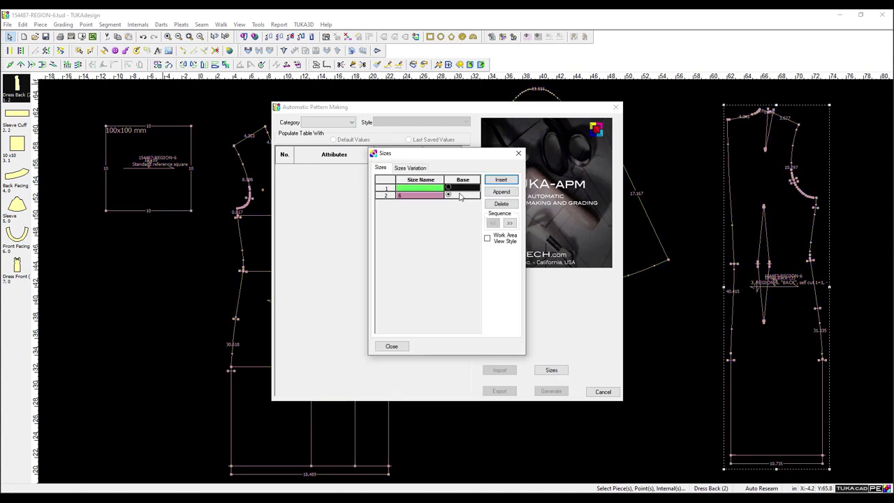
pyautogui.click(409, 189)
pyautogui.press('Tab')
pyautogui.press('Tab')
pyautogui.press('Tab')
pyautogui.click(422, 193)
pyautogui.click(425, 194)
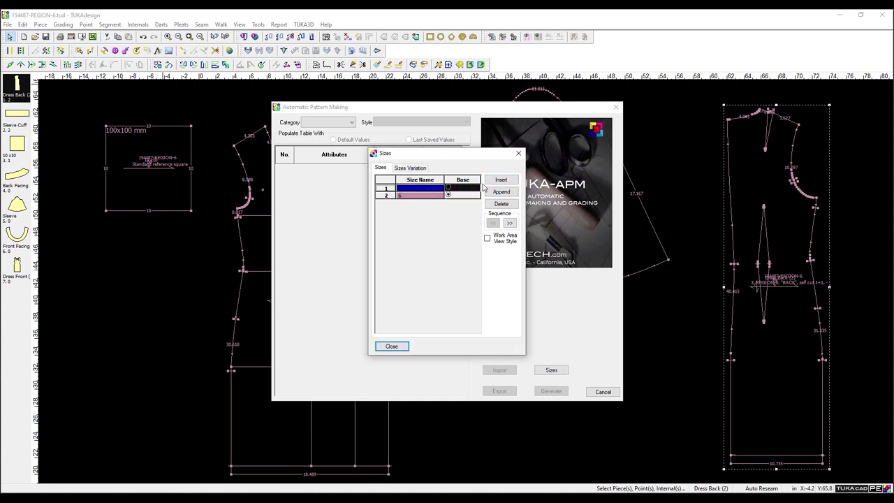
pyautogui.click(501, 203)
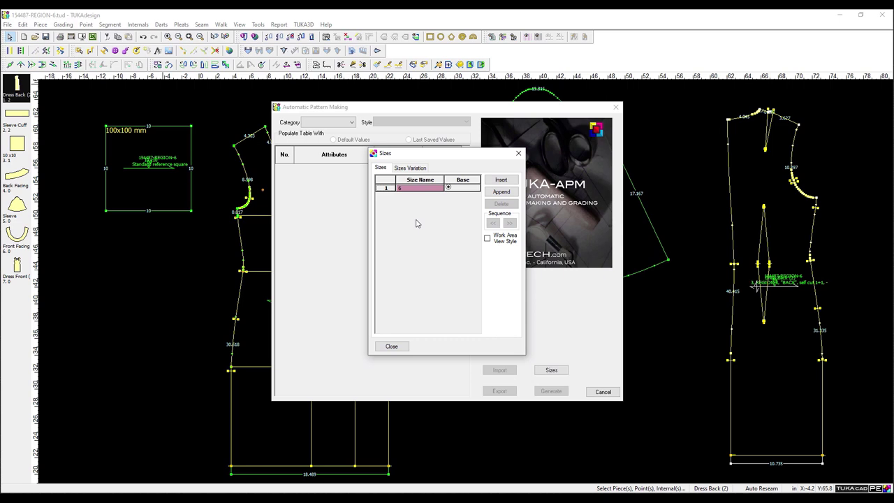
# Insert a yellow size above size 6 and recolour the first size.
pyautogui.click(503, 181)
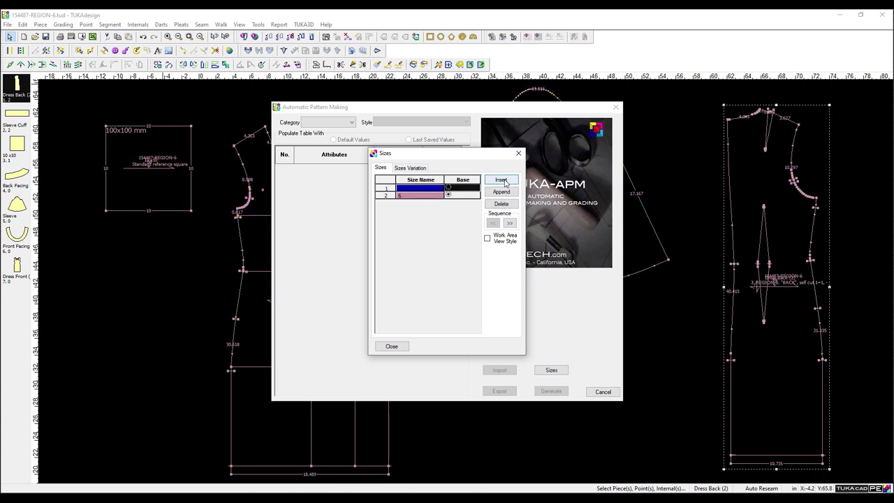
pyautogui.click(413, 192)
pyautogui.click(450, 249)
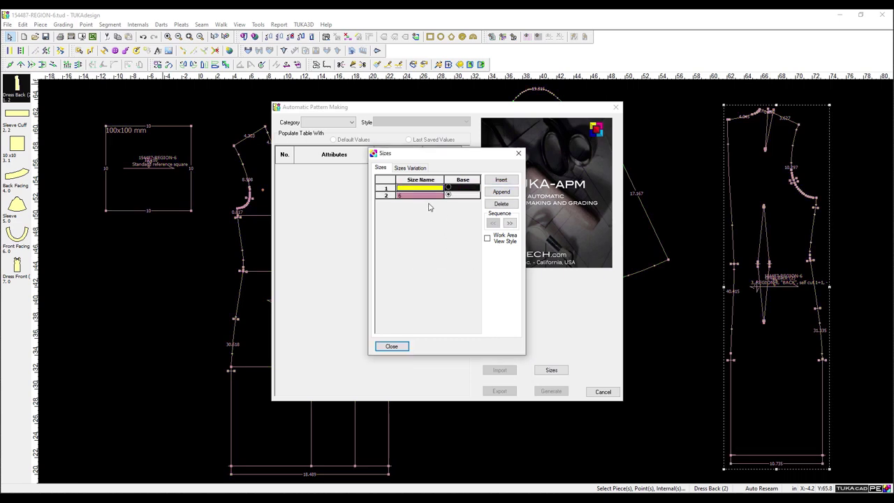
pyautogui.click(487, 238)
pyautogui.click(433, 190)
pyautogui.click(476, 249)
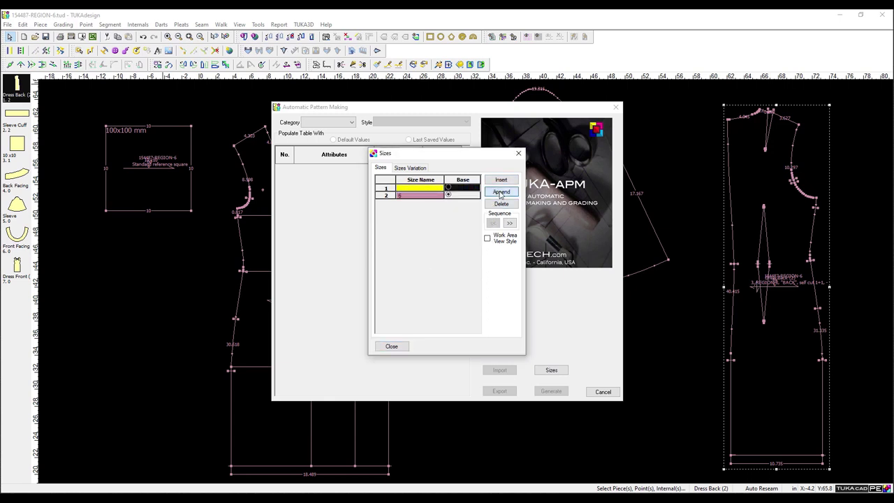
pyautogui.click(392, 346)
# Insert another size above 6 in lavender, giving sizes 4, 8 and 6.
pyautogui.click(549, 370)
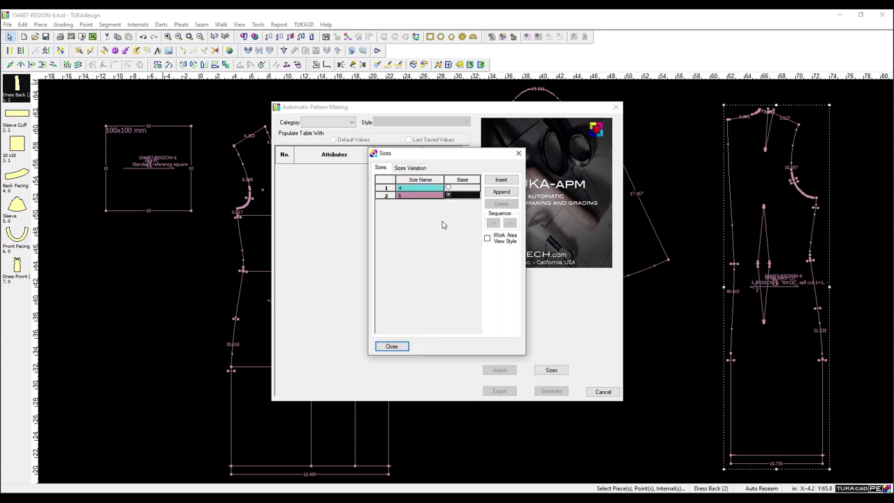
pyautogui.click(501, 180)
pyautogui.click(417, 198)
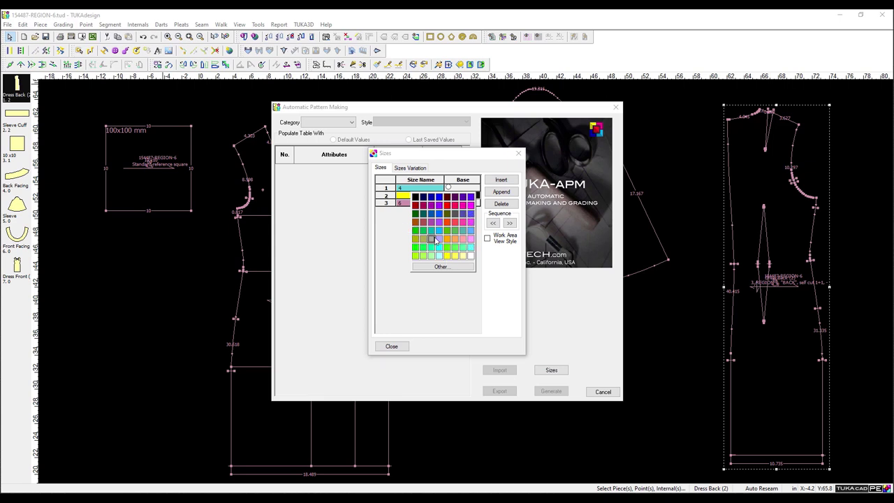
pyautogui.click(431, 238)
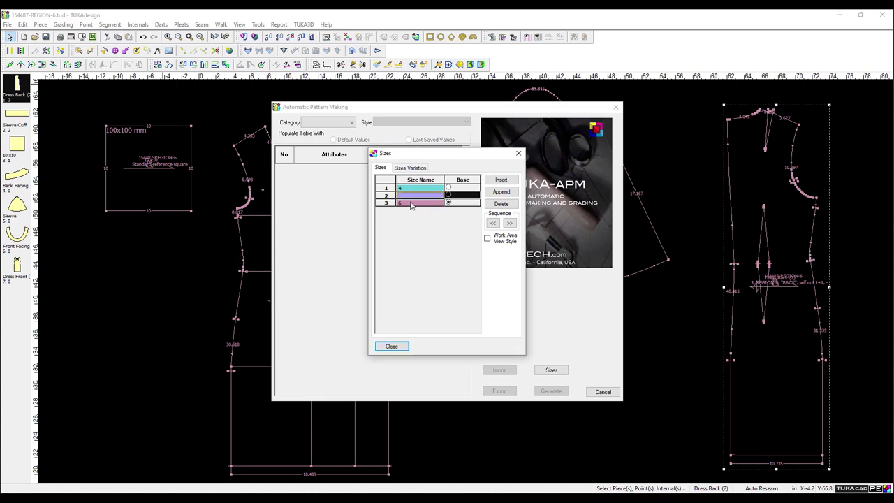
pyautogui.click(391, 346)
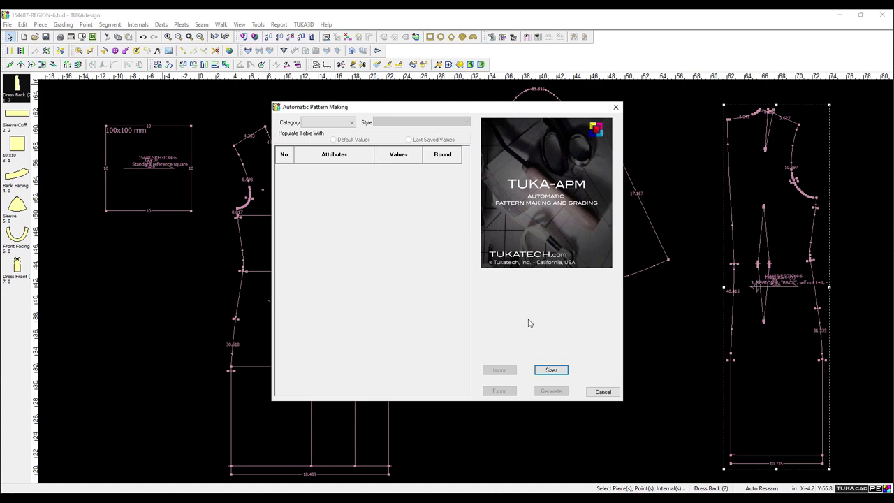
# Generate 02 Women, 02 Sloper Top & Bottom pieces beside the dress pattern.
pyautogui.click(603, 392)
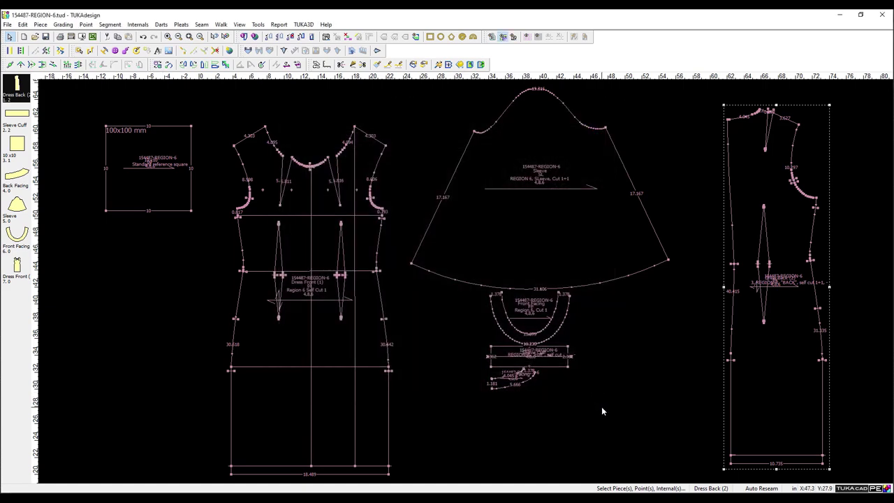
pyautogui.click(7, 24)
pyautogui.click(54, 185)
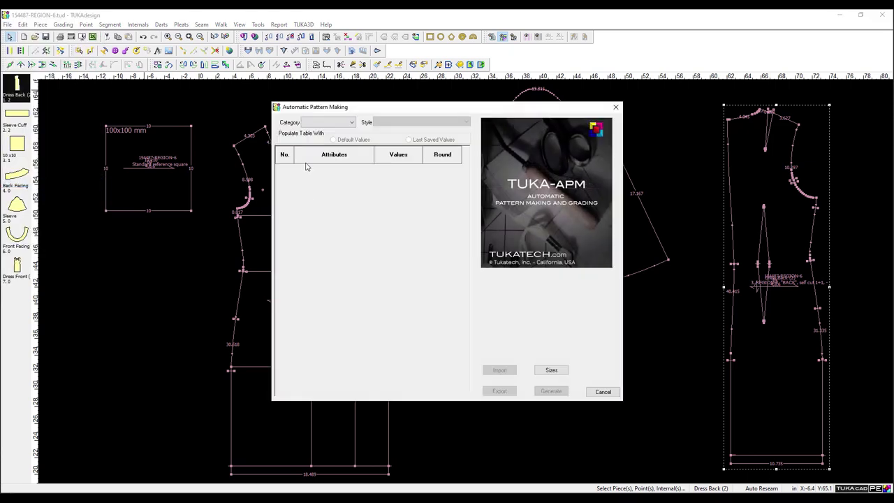
pyautogui.click(345, 124)
pyautogui.click(320, 138)
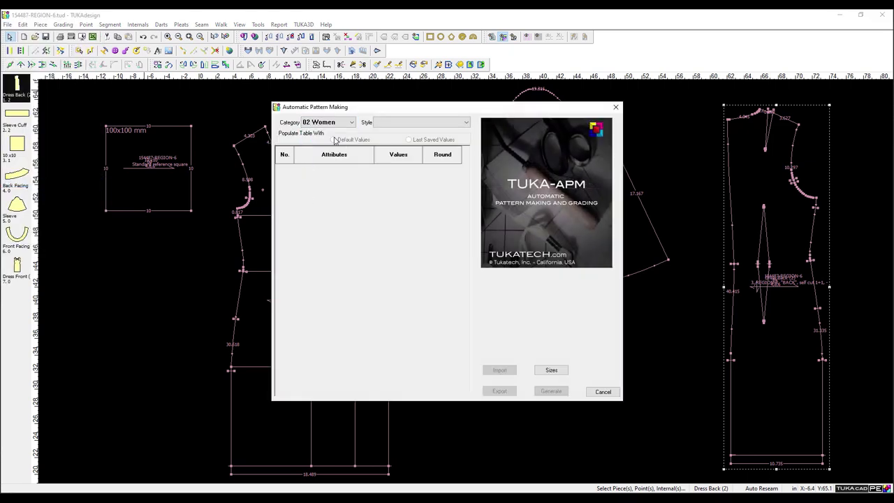
pyautogui.click(419, 123)
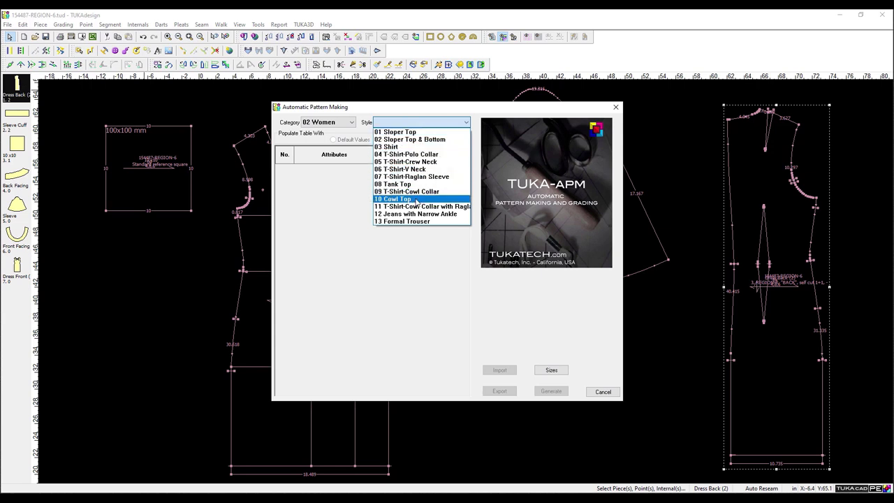
pyautogui.click(399, 139)
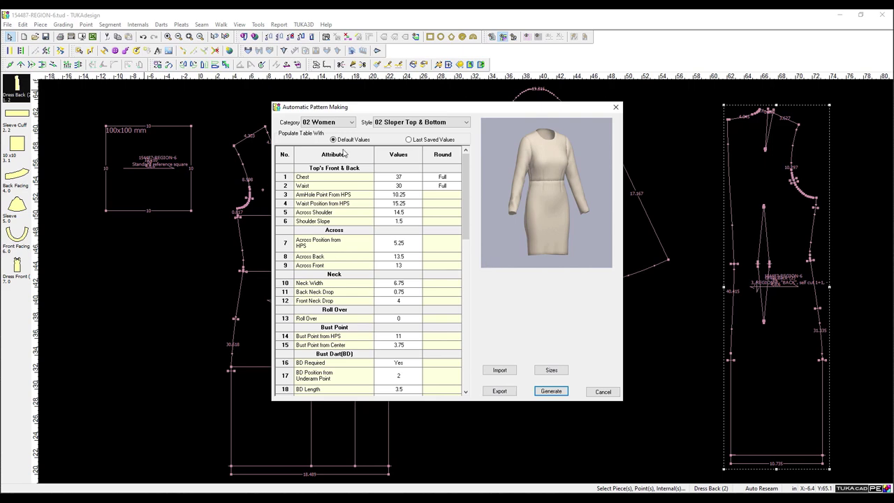
pyautogui.click(554, 391)
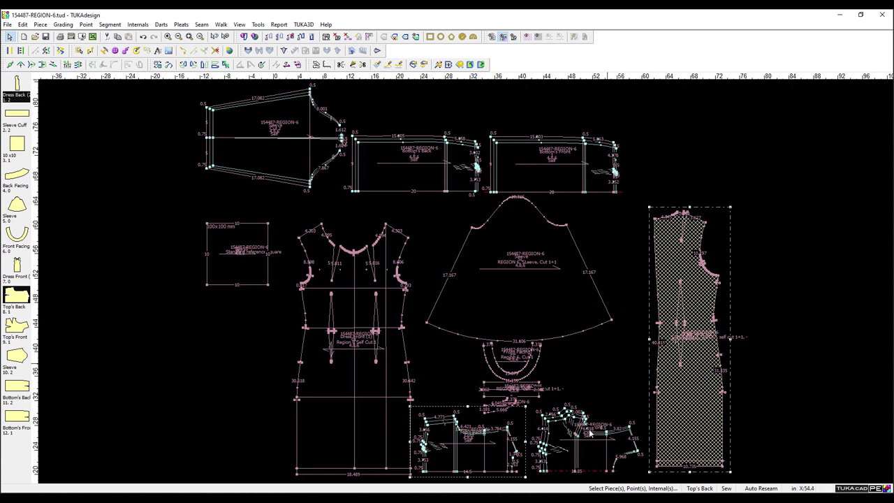
pyautogui.click(394, 417)
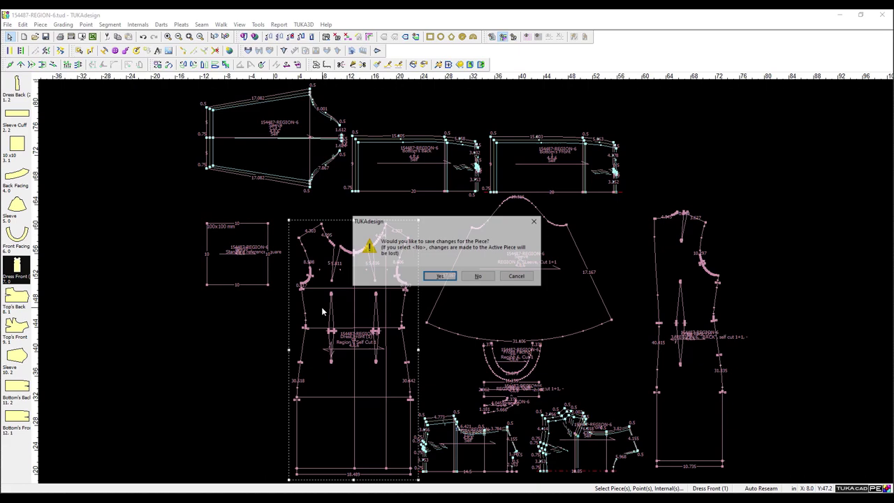
# Decline saving the piece changes and cancel Automatic Pattern Making.
pyautogui.click(478, 277)
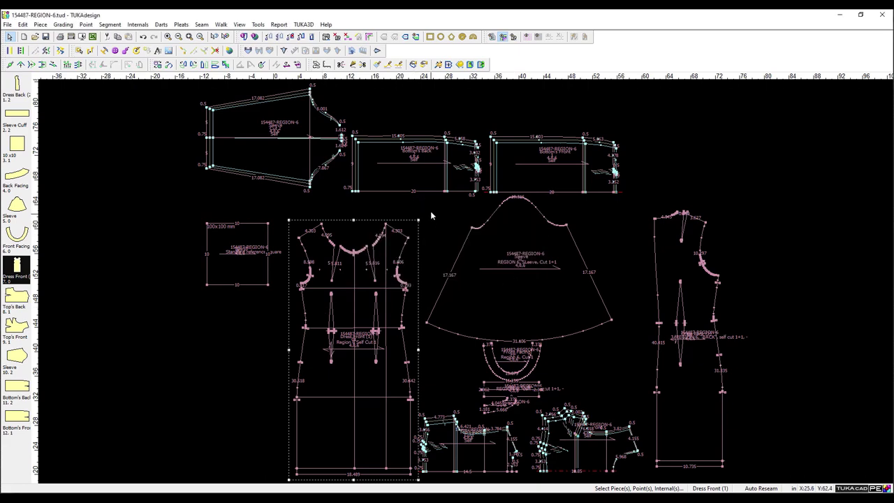
pyautogui.scroll(6, 569, 321)
pyautogui.scroll(-2, 461, 277)
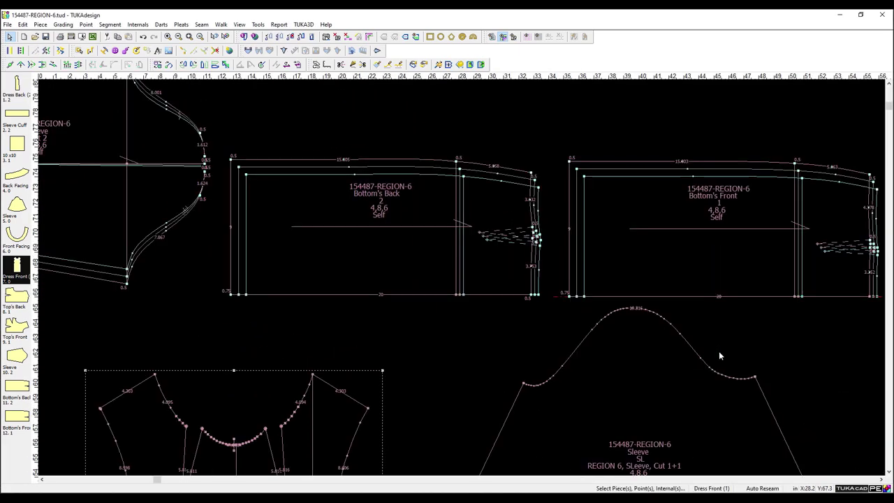
pyautogui.scroll(-3, 719, 356)
pyautogui.click(7, 23)
pyautogui.click(98, 187)
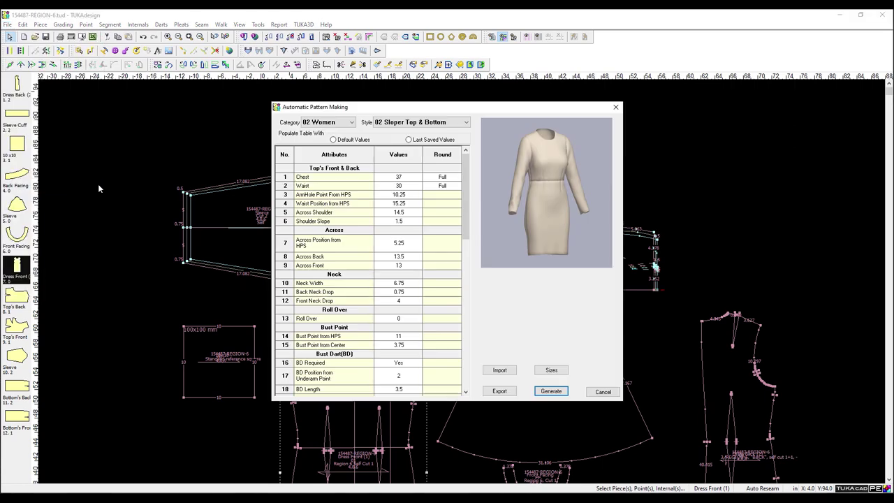
pyautogui.click(602, 391)
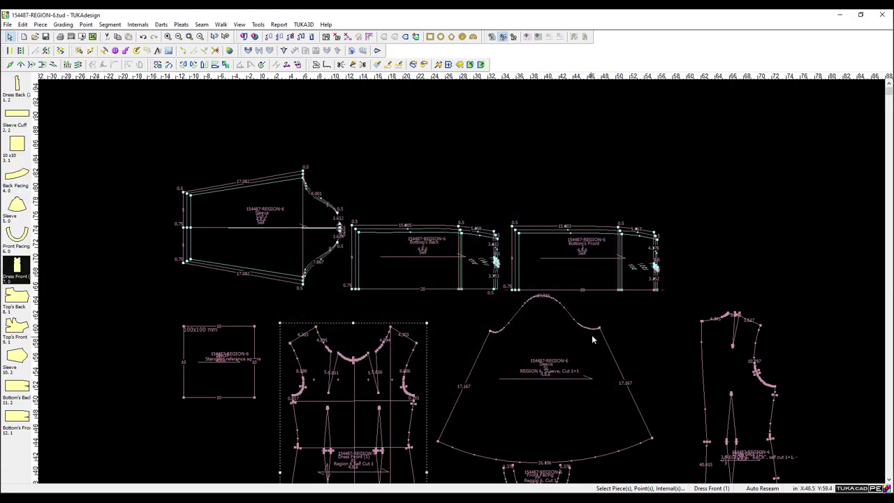
# Start a new Untitled file without saving 154487-REGION-6 and dismiss the base size reminders.
pyautogui.click(35, 37)
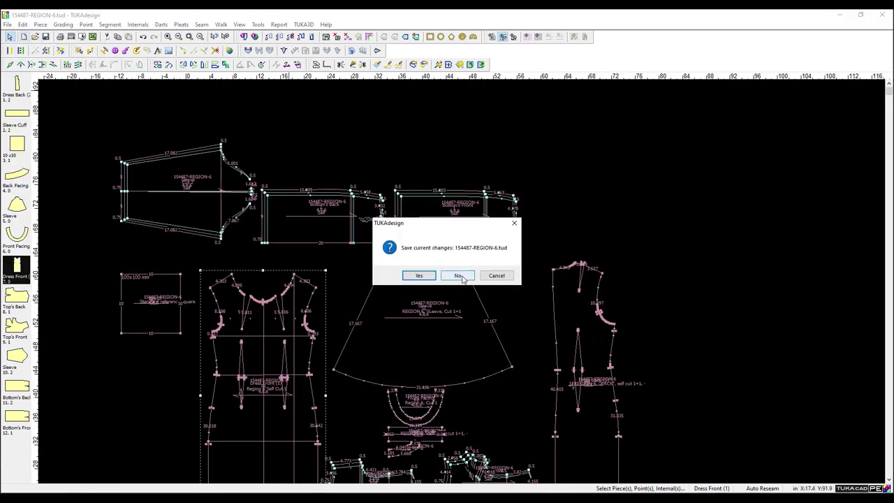
pyautogui.click(458, 276)
pyautogui.click(475, 285)
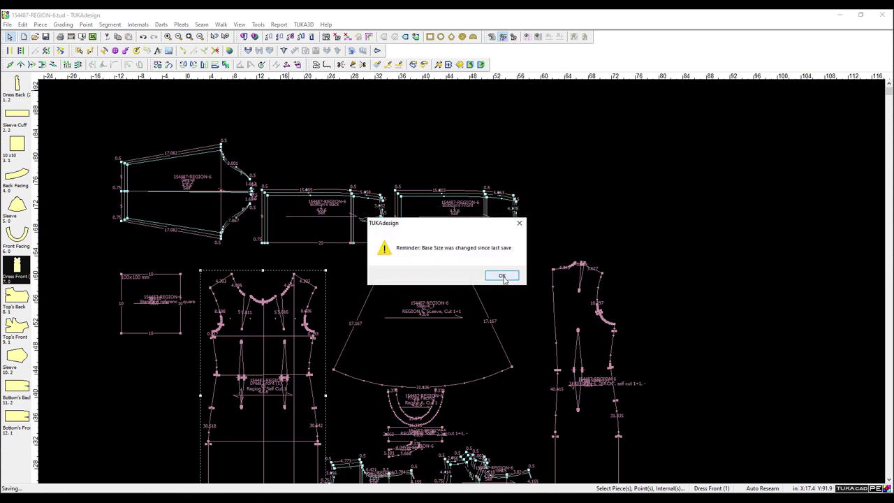
pyautogui.click(503, 276)
pyautogui.click(152, 121)
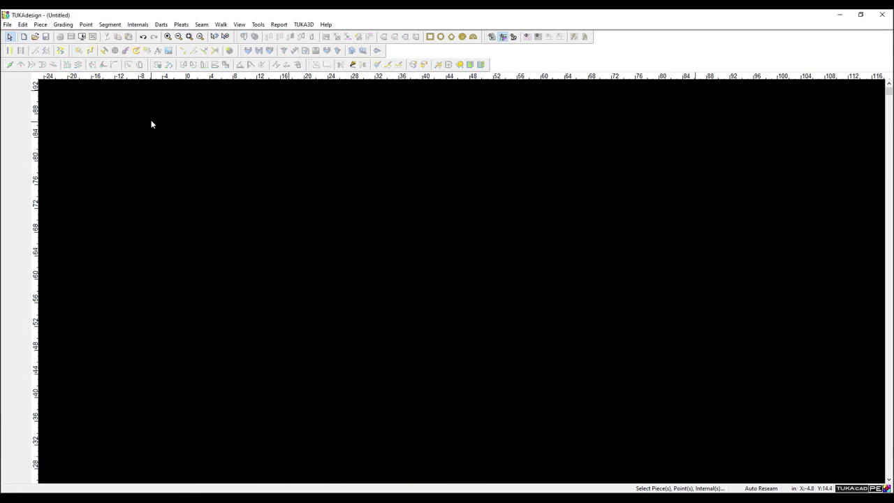
pyautogui.click(7, 24)
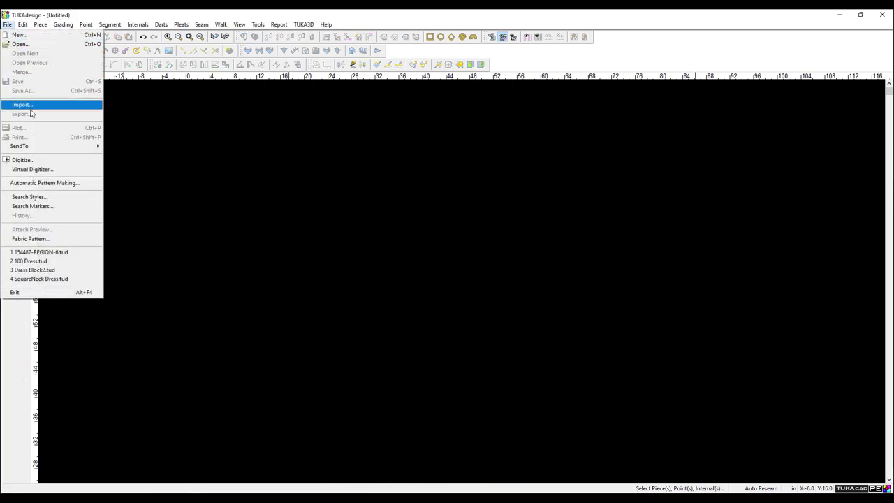
pyautogui.click(70, 184)
pyautogui.click(328, 122)
pyautogui.click(323, 138)
pyautogui.click(396, 123)
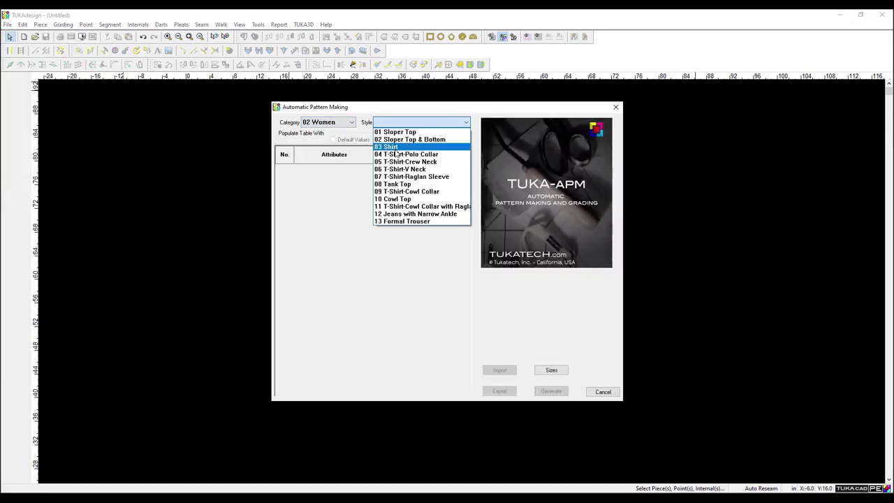
pyautogui.click(433, 139)
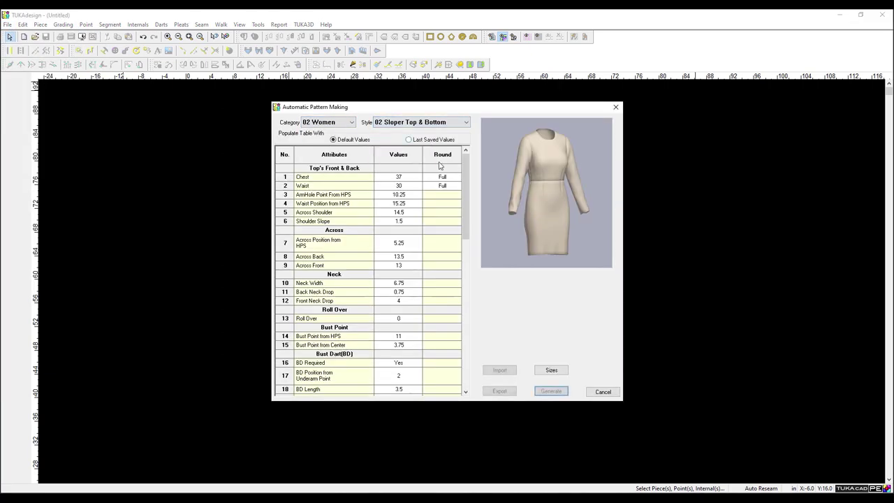
pyautogui.click(551, 392)
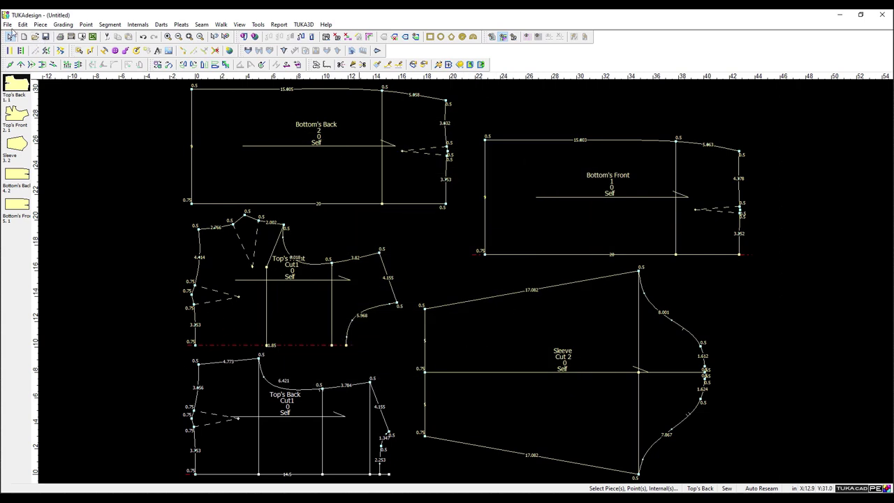
pyautogui.click(7, 24)
pyautogui.click(21, 36)
pyautogui.click(454, 274)
# Set Automatic Pattern Making to category 02 Women and style 02 Sloper Top & Bottom.
pyautogui.click(141, 210)
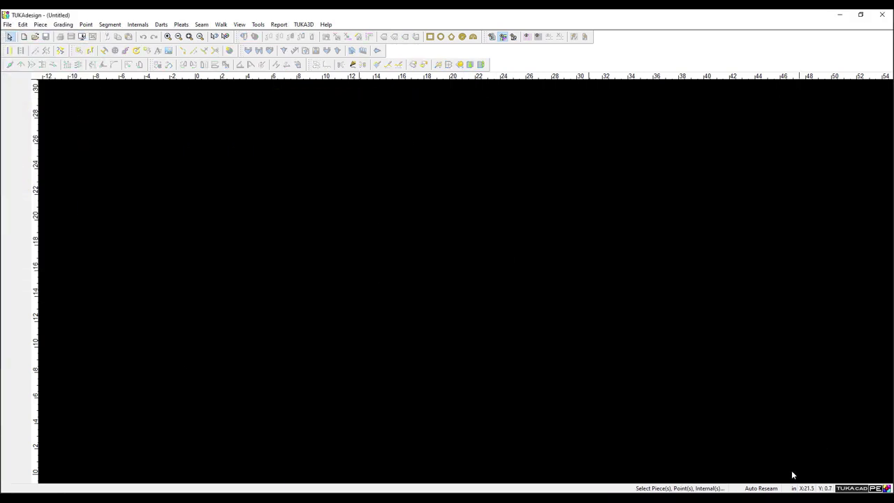
pyautogui.click(6, 24)
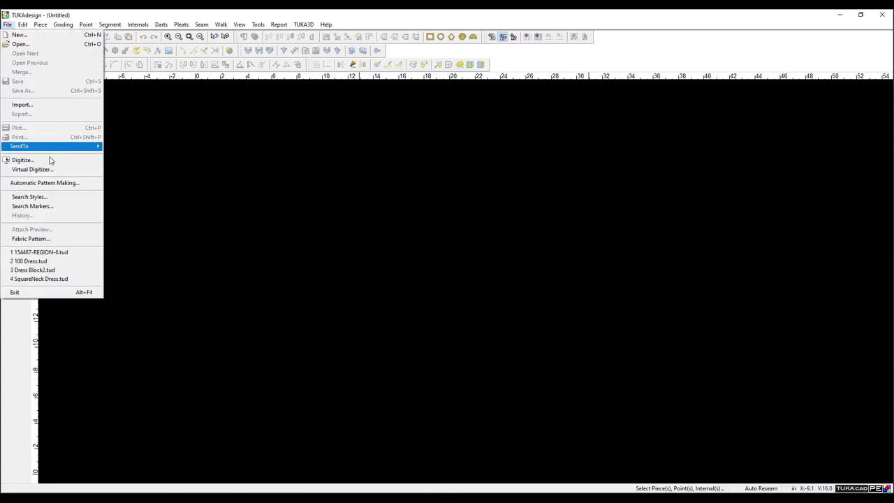
pyautogui.click(61, 183)
pyautogui.click(343, 123)
pyautogui.click(340, 139)
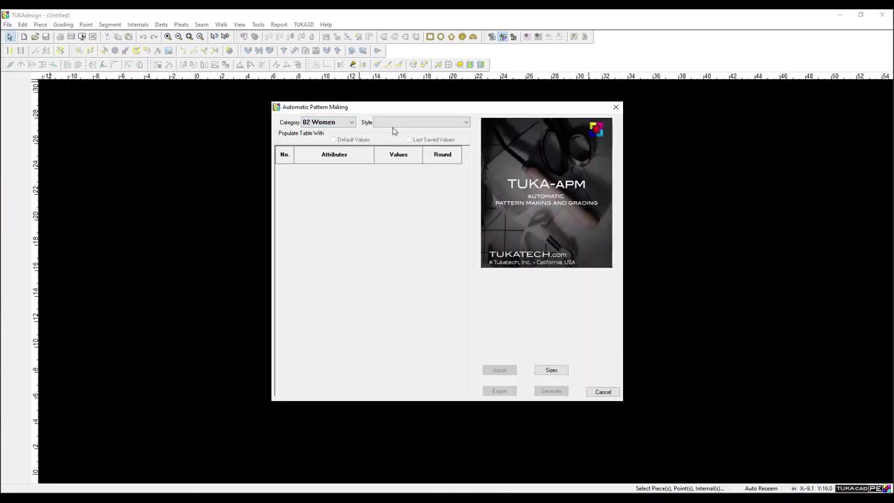
pyautogui.click(395, 123)
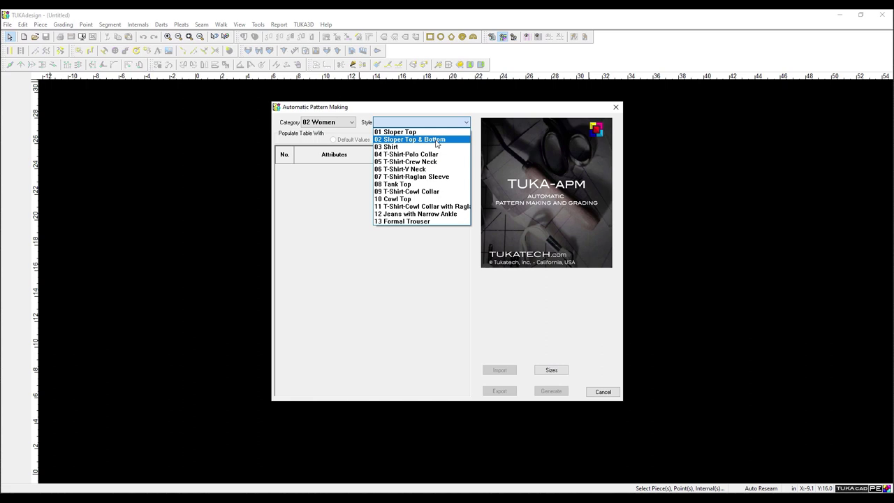
pyautogui.click(412, 139)
# Add sizes 8 and 4 above size 6 and generate the sloper pieces.
pyautogui.click(551, 370)
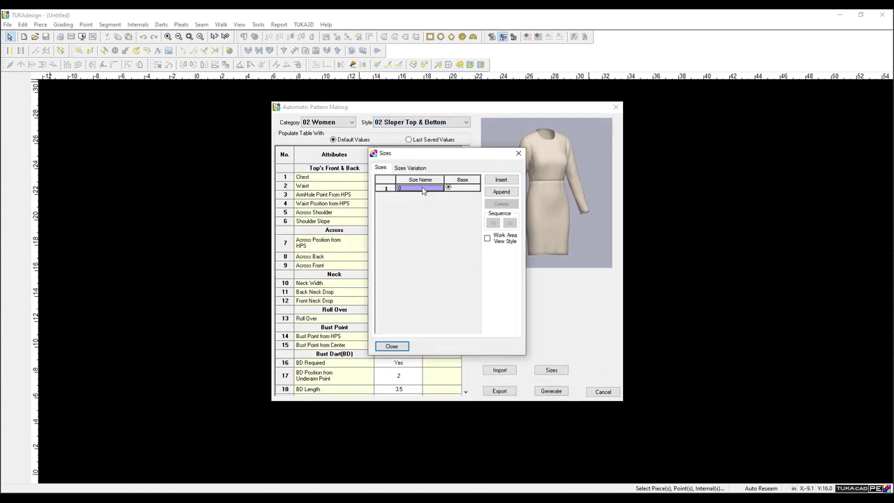
pyautogui.click(399, 189)
pyautogui.click(399, 190)
pyautogui.click(501, 180)
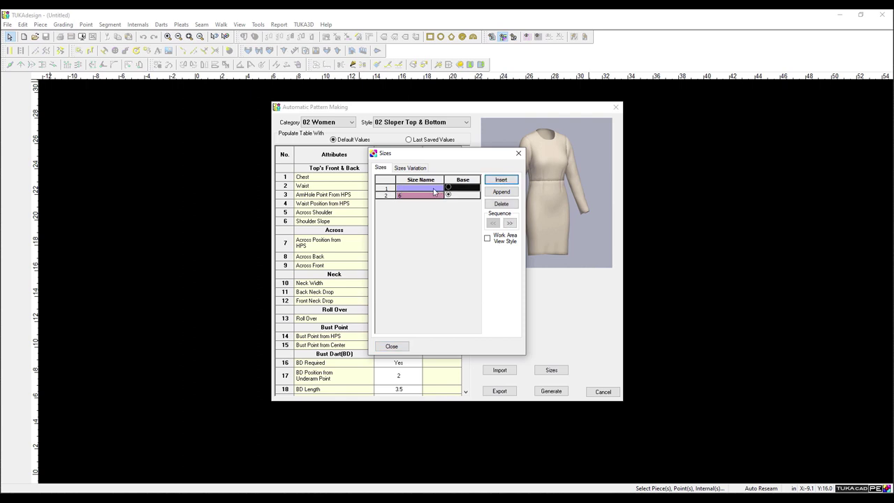
pyautogui.click(500, 180)
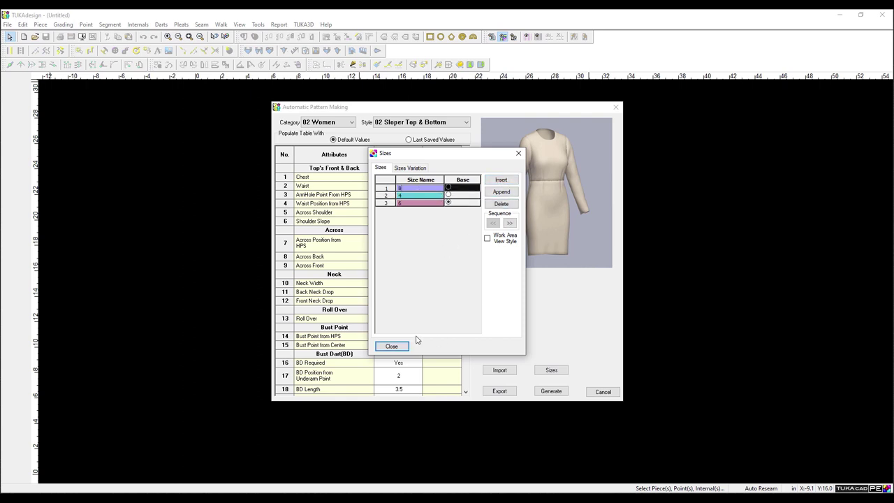
pyautogui.click(391, 346)
pyautogui.click(542, 391)
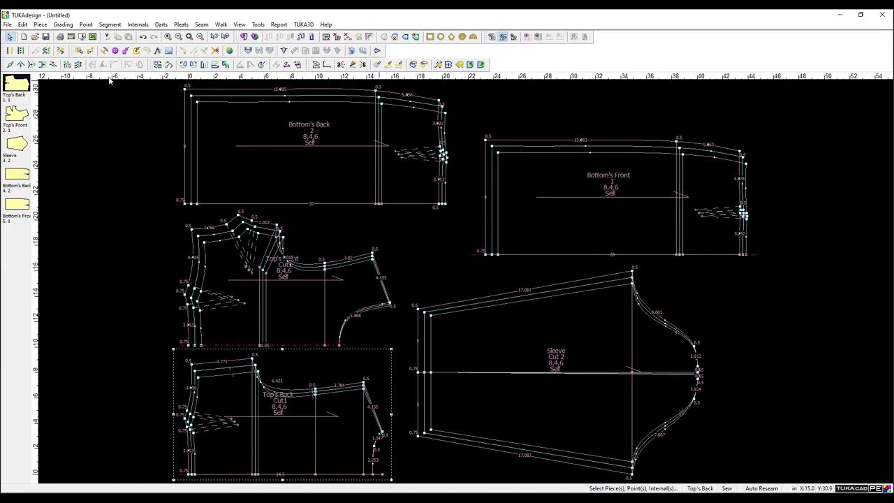
# Reopen Automatic Pattern Making and set chest to 36.5 and waist to 30.5.
pyautogui.click(7, 24)
pyautogui.click(32, 174)
pyautogui.moveTo(465, 112); pyautogui.dragTo(710, 111)
pyautogui.click(650, 177)
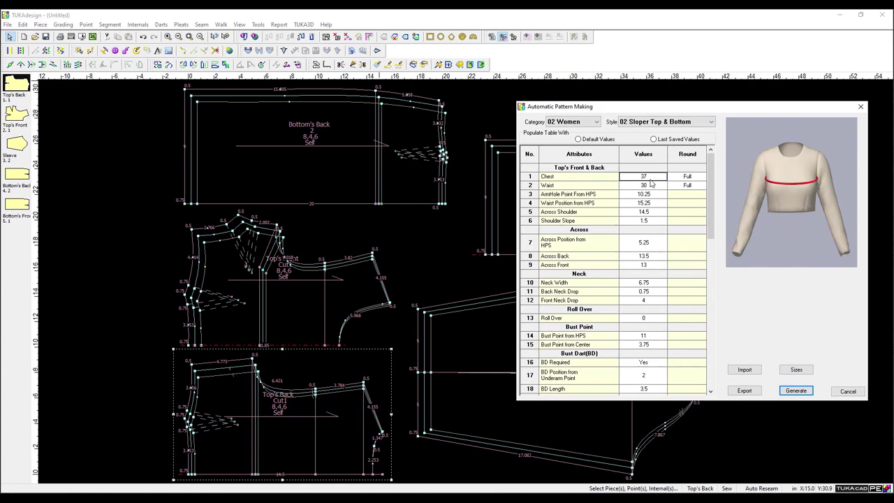
pyautogui.click(648, 176)
pyautogui.write('36.5')
pyautogui.press('Return')
pyautogui.write('30.5')
pyautogui.press('Return')
# Set armhole depth 10.75, waist from HPS 15.6, across shoulder 15.125, shoulder slope 2, across position 5.5.
pyautogui.write('10.75')
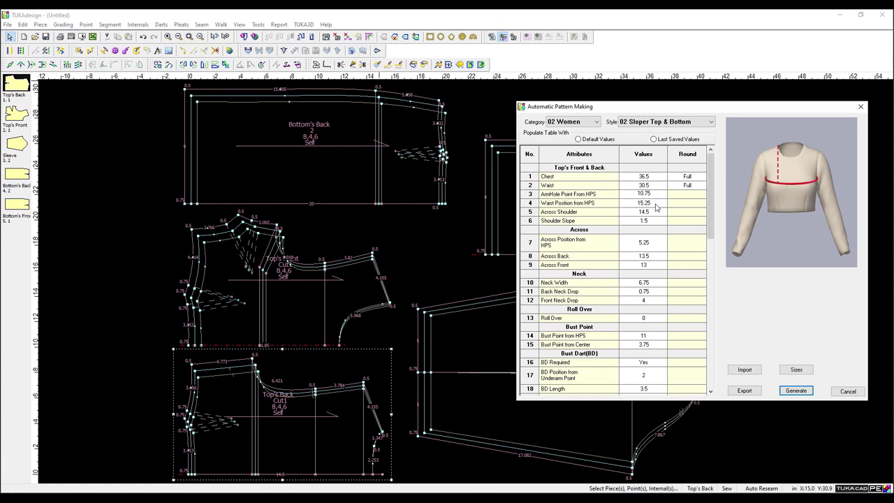
pyautogui.press('Return')
pyautogui.write('15.6')
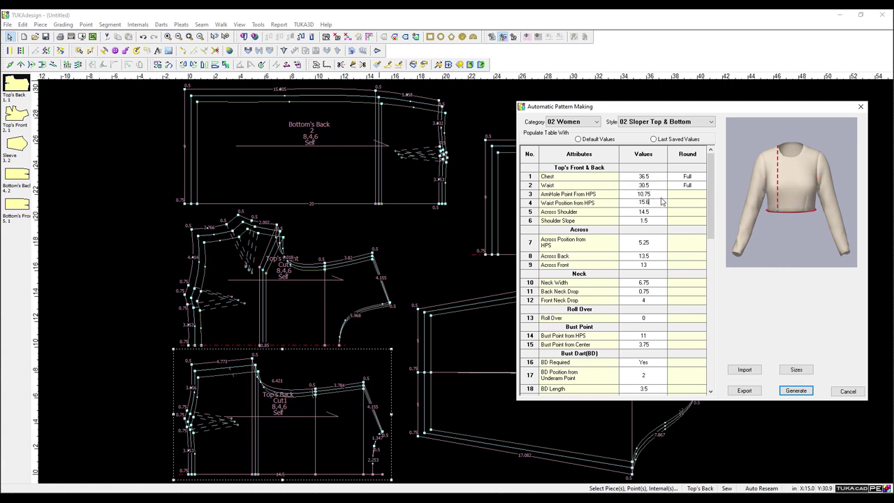
pyautogui.press('Return')
pyautogui.write('15.125')
pyautogui.press('Return')
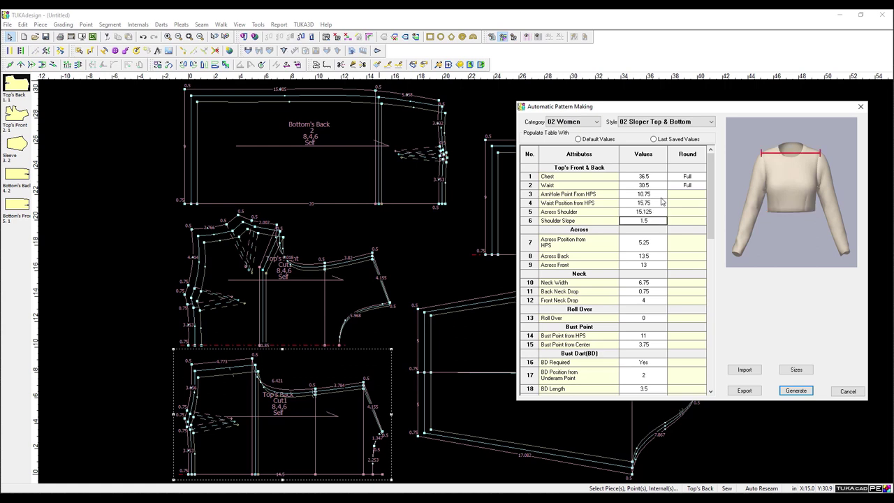
pyautogui.write('2')
pyautogui.press('Return')
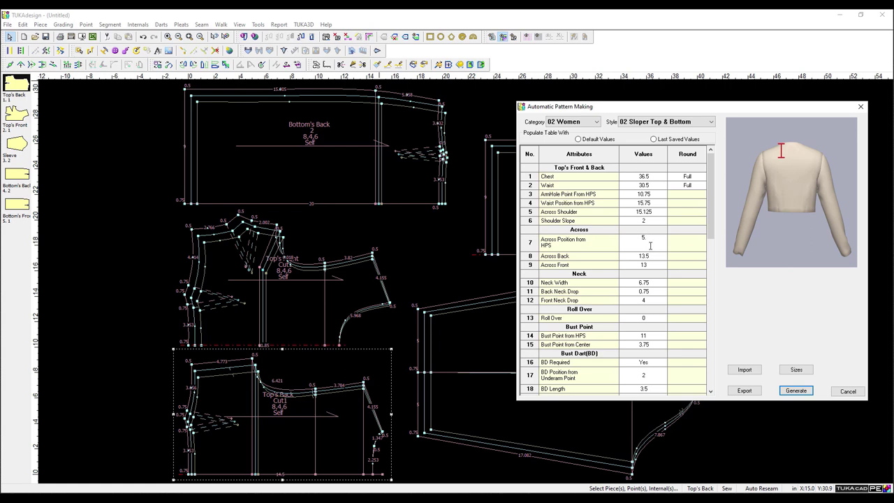
pyautogui.press('Return')
# Set across back 14, across front 12.5, neck width 7.25 and front neck drop 3.5.
pyautogui.write('14')
pyautogui.press('Return')
pyautogui.write('12.5')
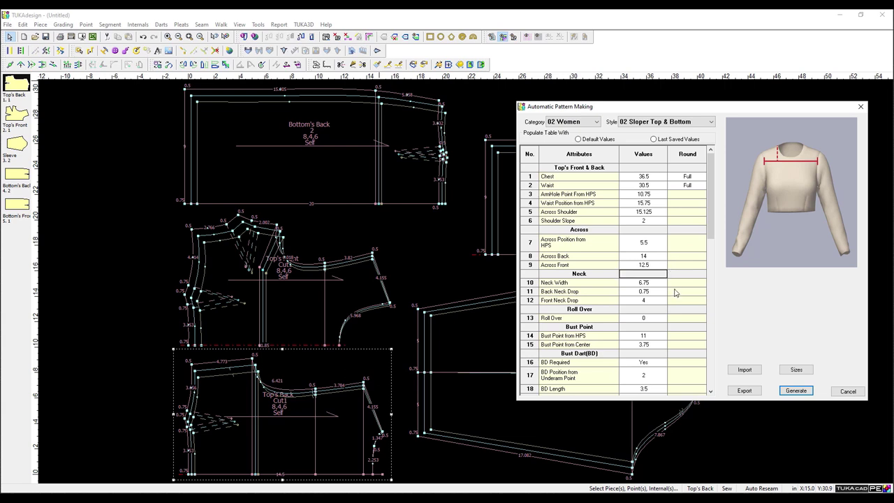
pyautogui.press('Return')
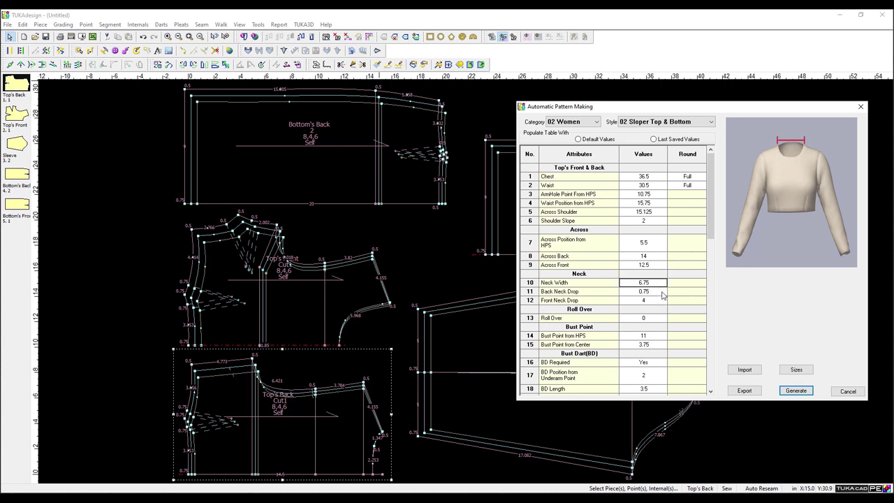
pyautogui.click(664, 291)
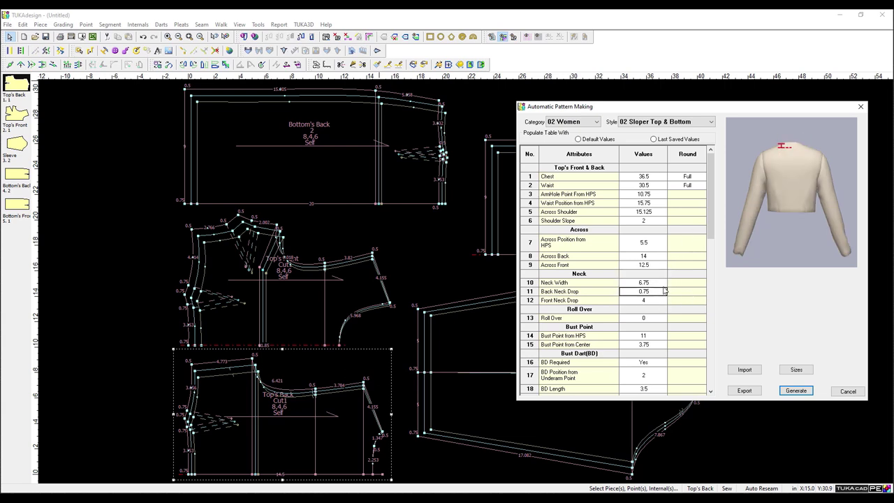
pyautogui.click(664, 283)
pyautogui.write('7.25')
pyautogui.press('Return')
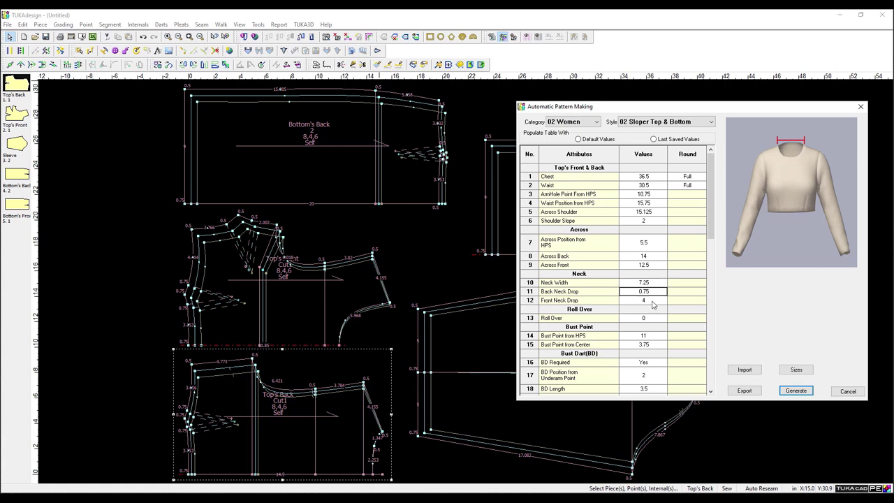
pyautogui.click(654, 301)
pyautogui.write('3.5')
pyautogui.press('Return')
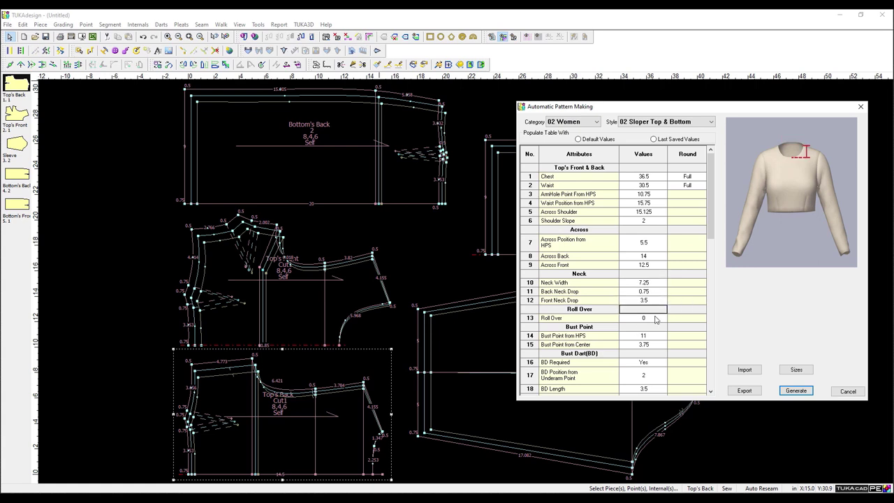
# Enter .375 for the Bust Point from HPS measurement.
pyautogui.scroll(-2, 656, 319)
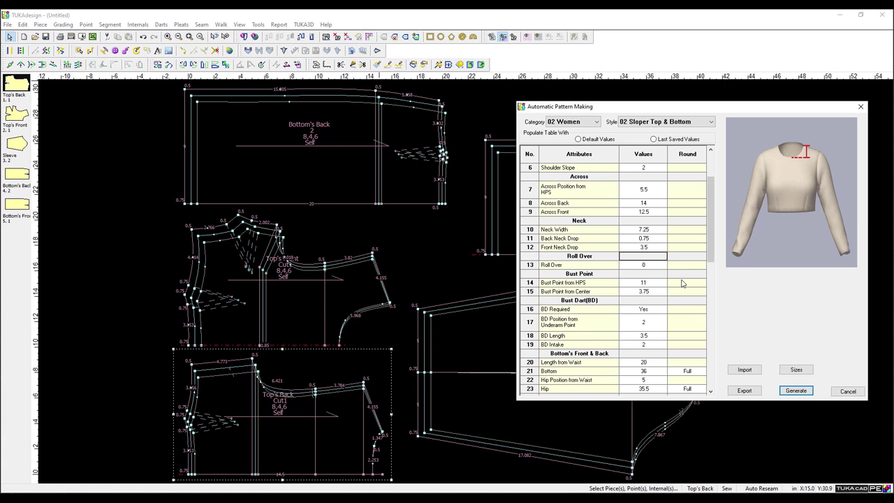
pyautogui.click(661, 284)
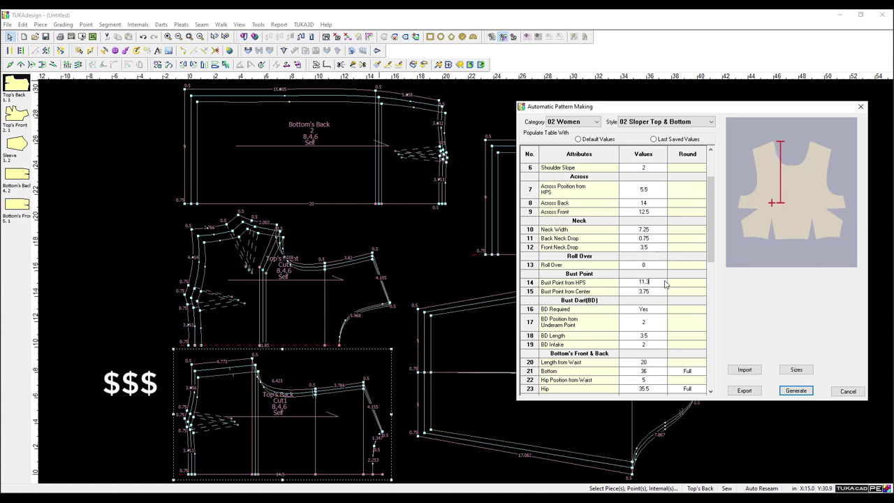
pyautogui.write('.375')
pyautogui.click(654, 294)
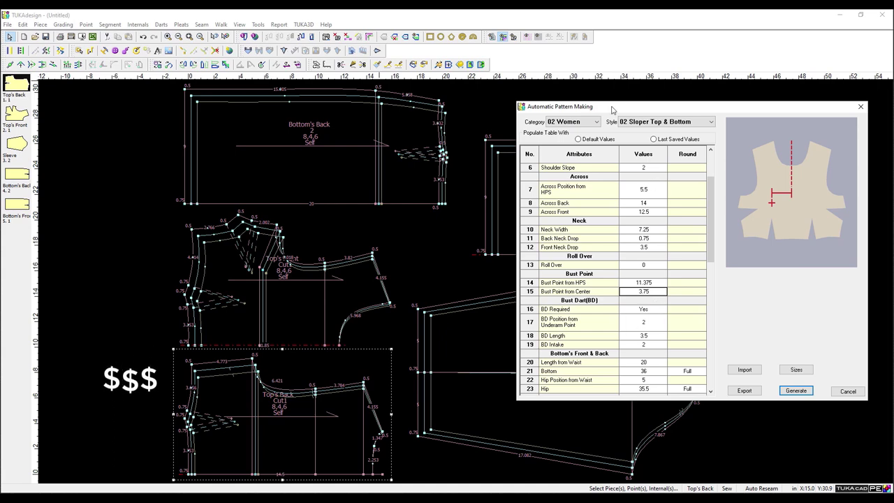
pyautogui.scroll(-3, 645, 300)
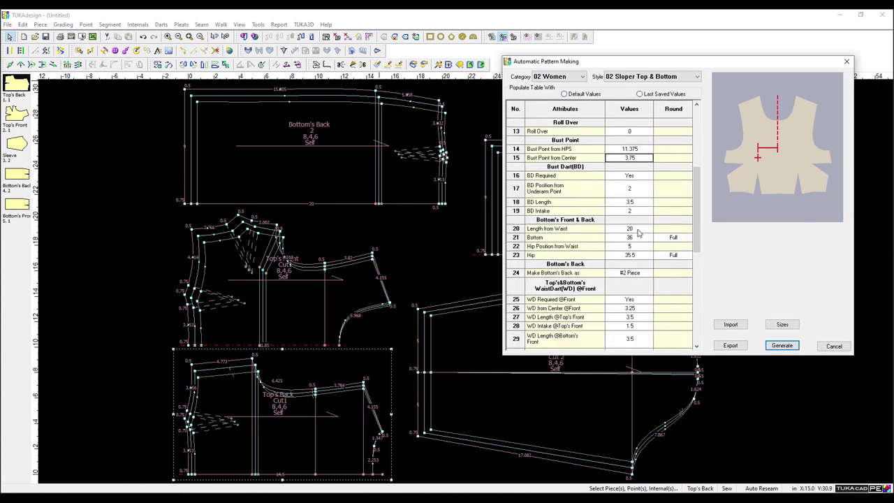
# Review the bottom measurements and widen the Bottom hem value to 38.
pyautogui.click(637, 230)
pyautogui.click(637, 241)
pyautogui.click(643, 230)
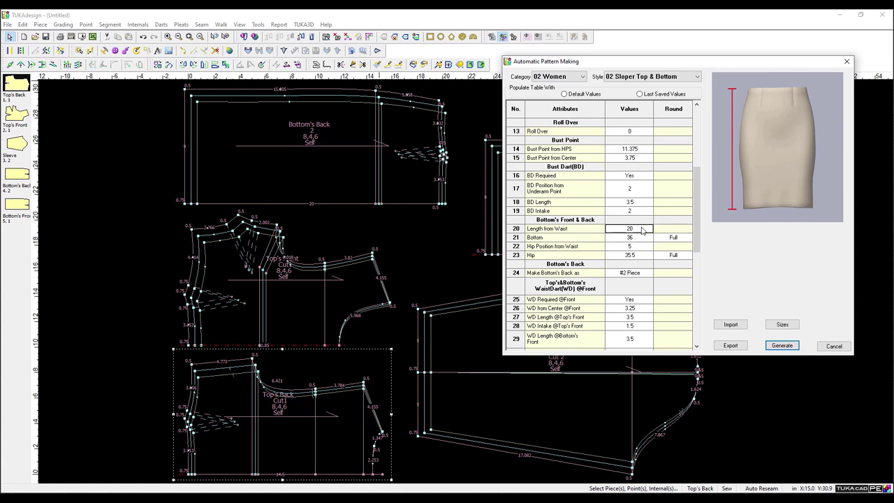
pyautogui.click(632, 248)
pyautogui.click(641, 239)
pyautogui.click(643, 255)
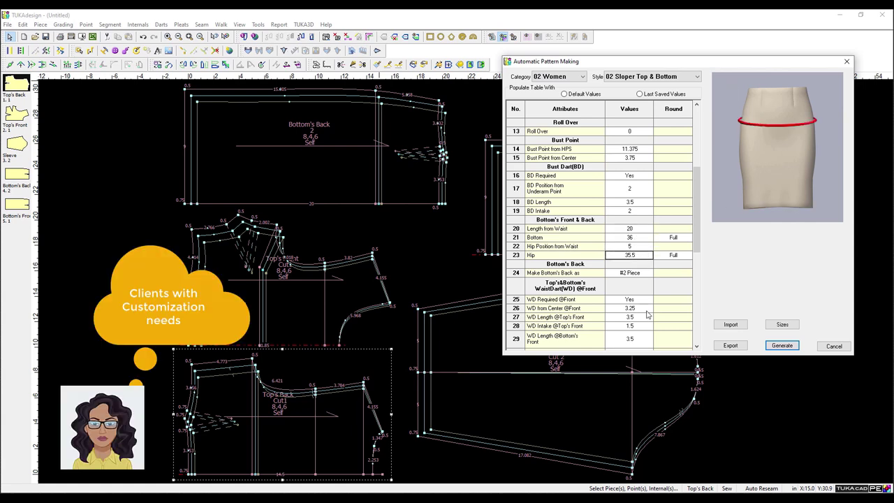
pyautogui.click(637, 238)
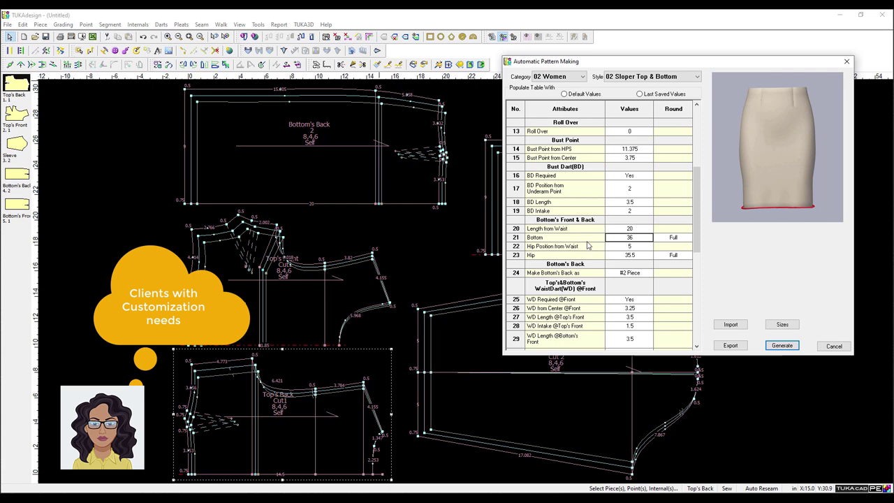
pyautogui.write('38')
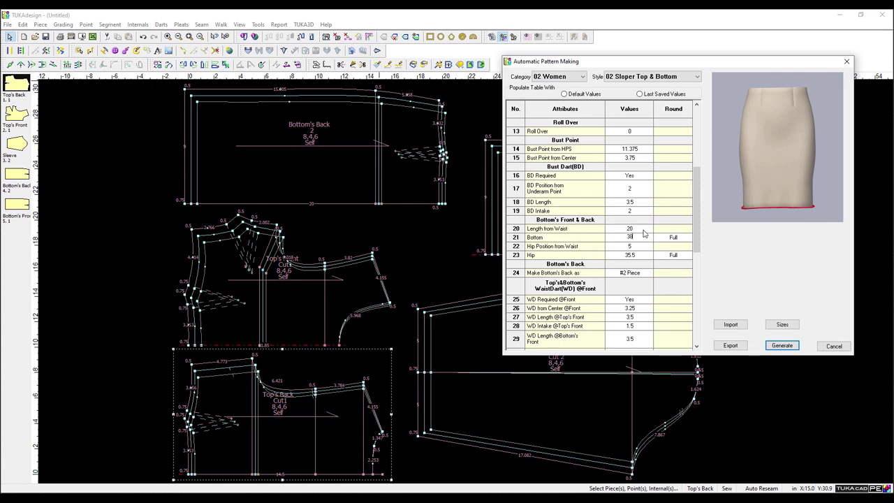
pyautogui.click(644, 230)
pyautogui.click(649, 204)
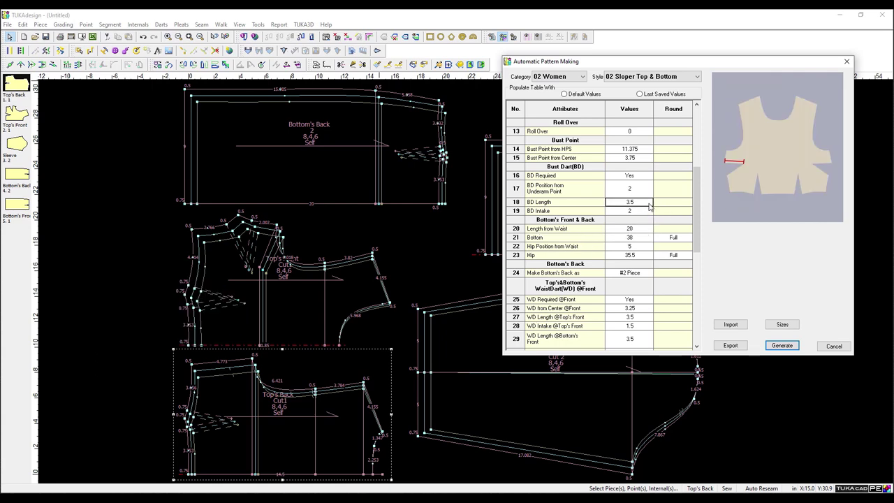
# Keep the bottom's back as #2 Piece, set bicep width 15.5 and sleeve opening 9.5, and generate.
pyautogui.scroll(-1, 647, 180)
pyautogui.click(643, 246)
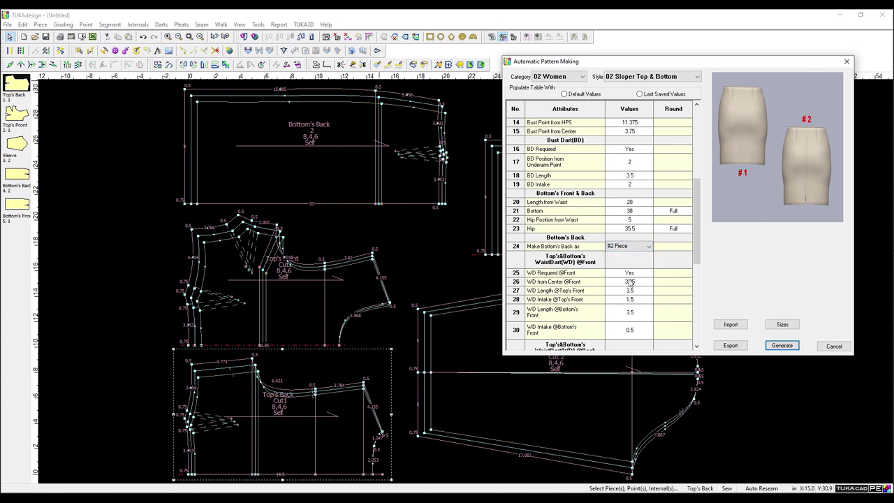
pyautogui.press('Return')
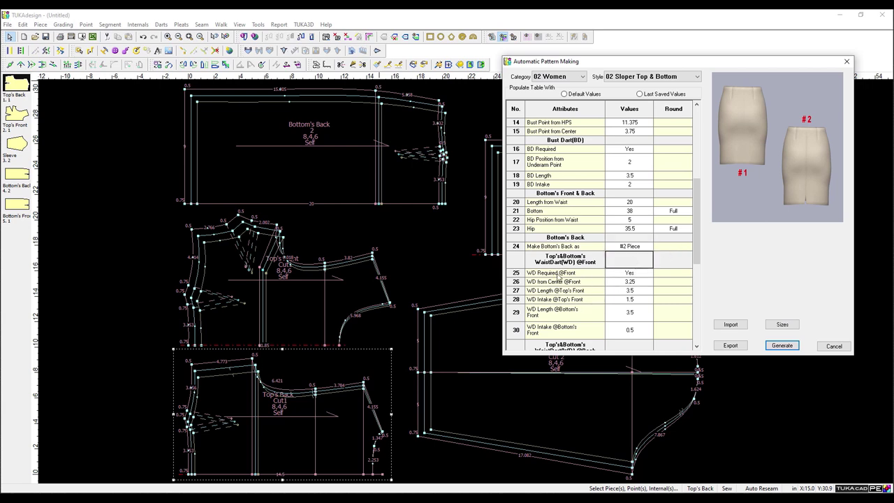
pyautogui.scroll(-5, 559, 278)
pyautogui.click(636, 282)
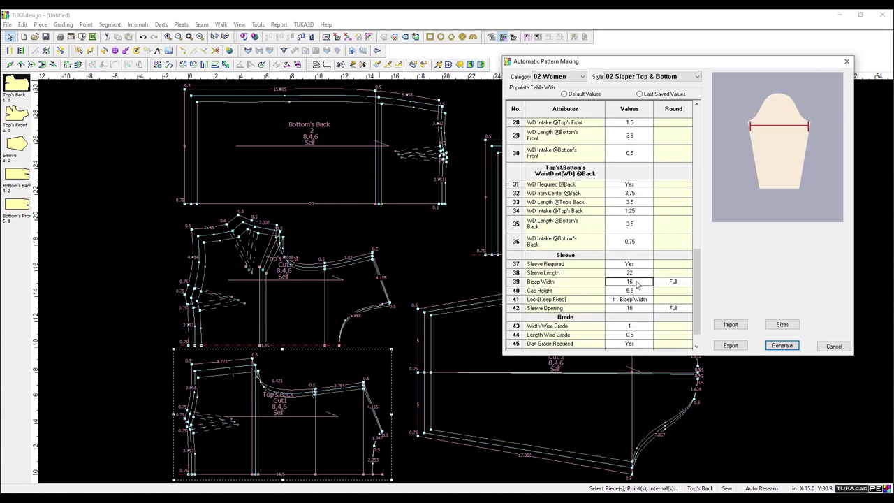
pyautogui.write('15.5')
pyautogui.press('Return')
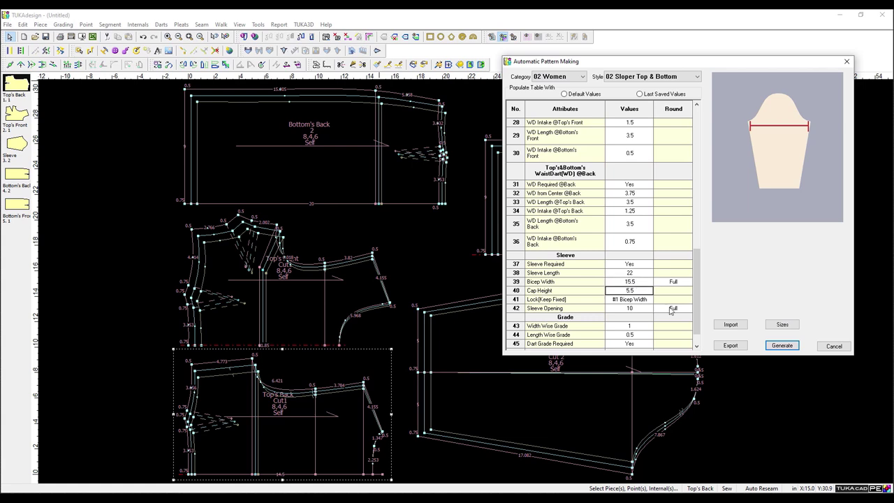
pyautogui.click(645, 309)
pyautogui.write('9.5')
pyautogui.press('Return')
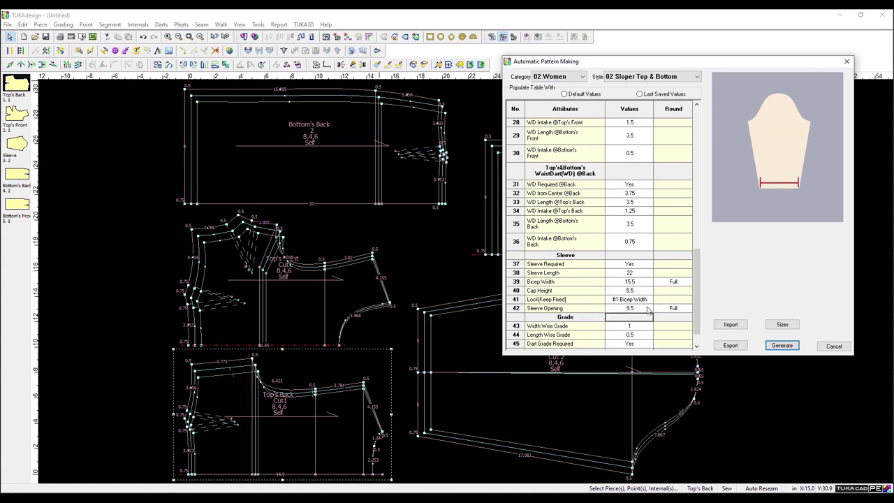
pyautogui.scroll(-1, 644, 306)
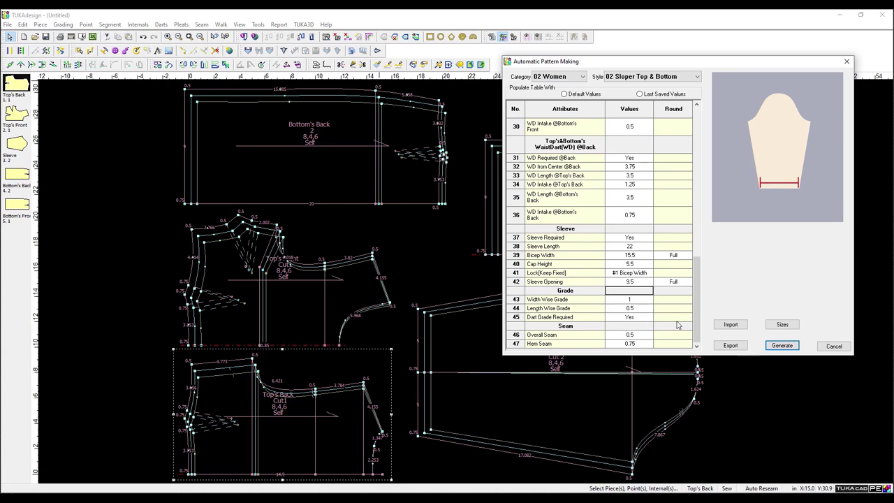
pyautogui.click(783, 346)
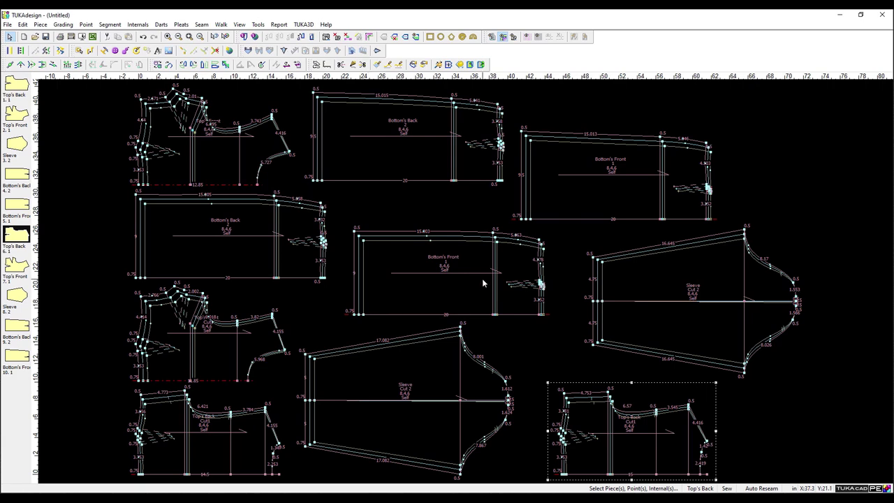
# Move the newly generated Top's Front piece (7.1) to the top-left of the layout.
pyautogui.moveTo(206, 344); pyautogui.dragTo(209, 134)
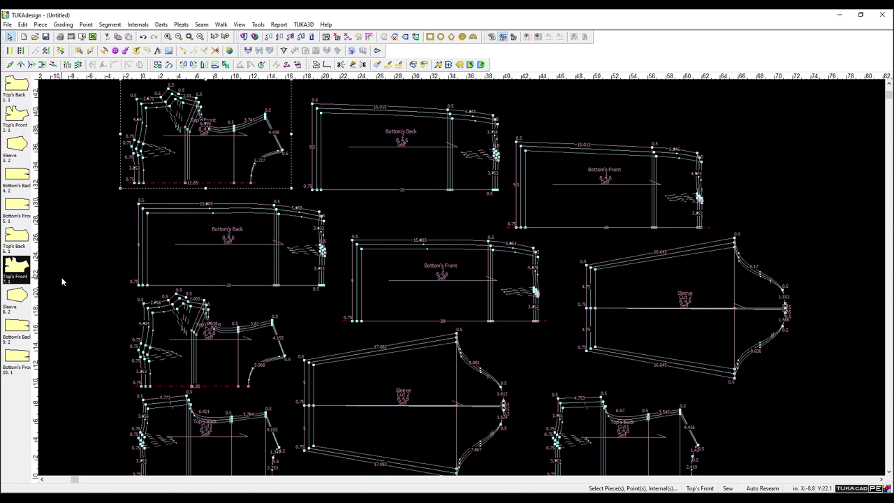
# Delete both Bottom's Front pieces from the style and shift Bottom's Back and Sleeve into the gaps.
pyautogui.click(462, 265)
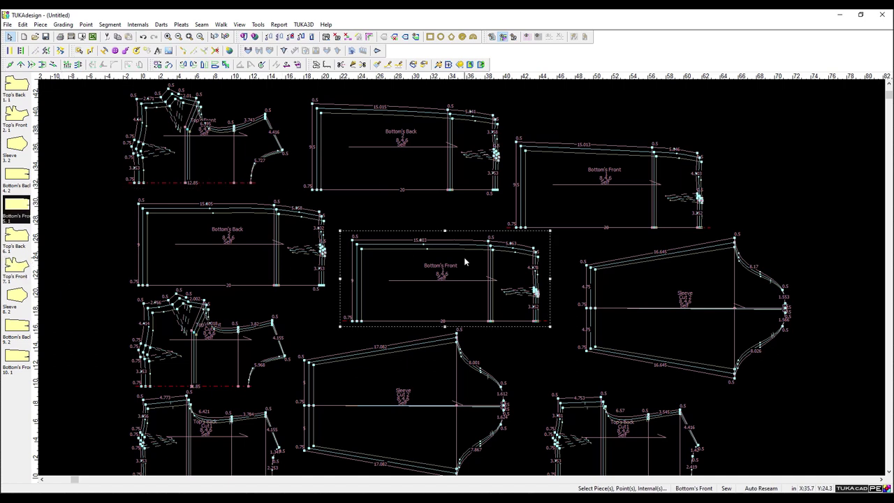
pyautogui.rightClick(25, 220)
pyautogui.click(70, 271)
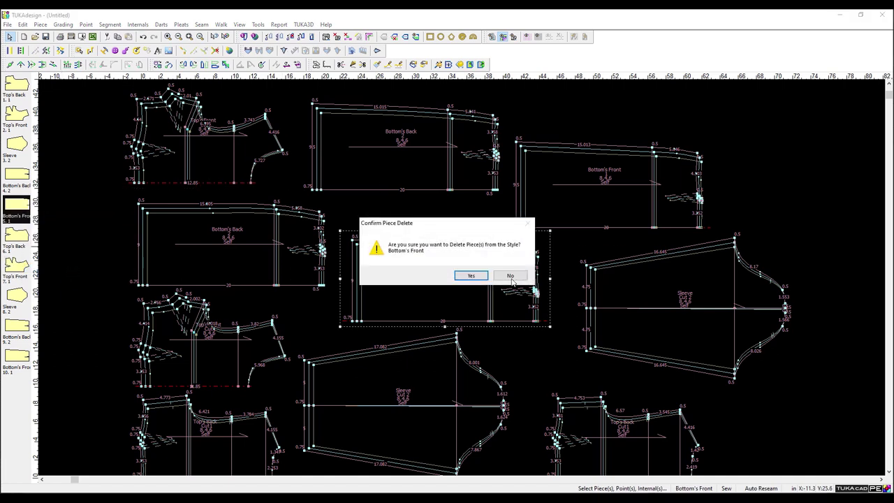
pyautogui.click(470, 277)
pyautogui.moveTo(443, 187); pyautogui.dragTo(465, 291)
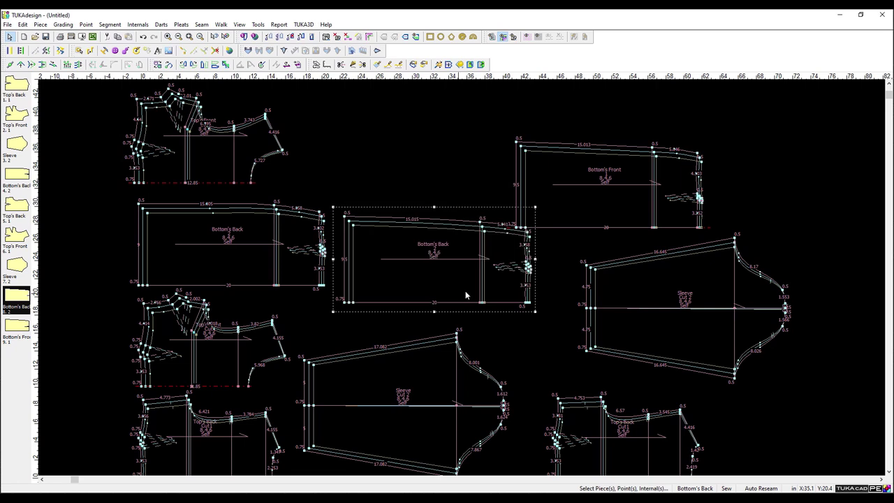
pyautogui.click(607, 221)
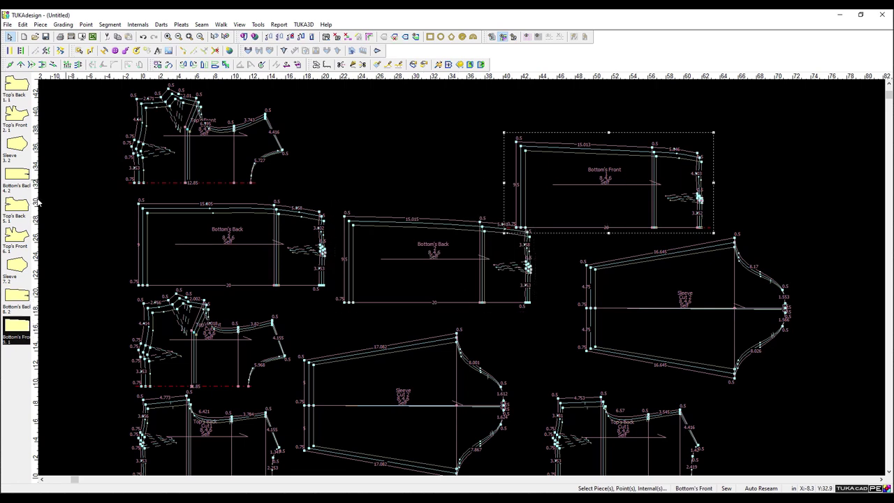
pyautogui.rightClick(17, 335)
pyautogui.click(56, 384)
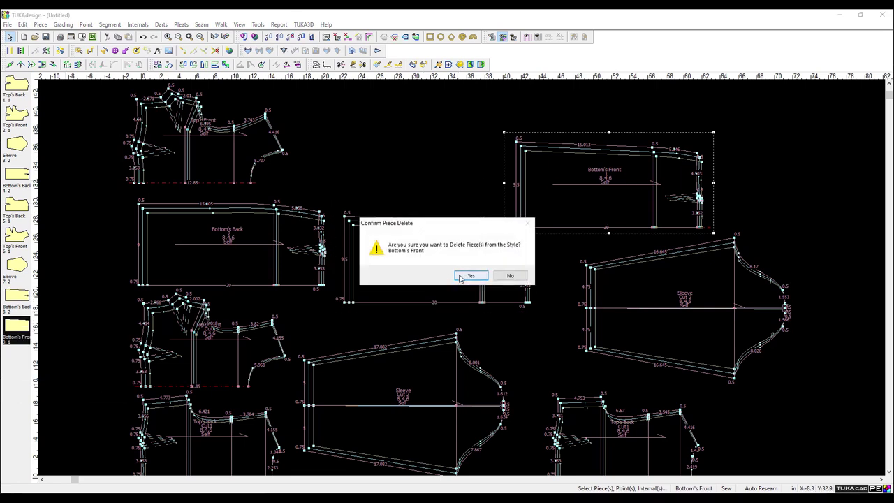
pyautogui.click(467, 277)
pyautogui.moveTo(607, 285); pyautogui.dragTo(573, 160)
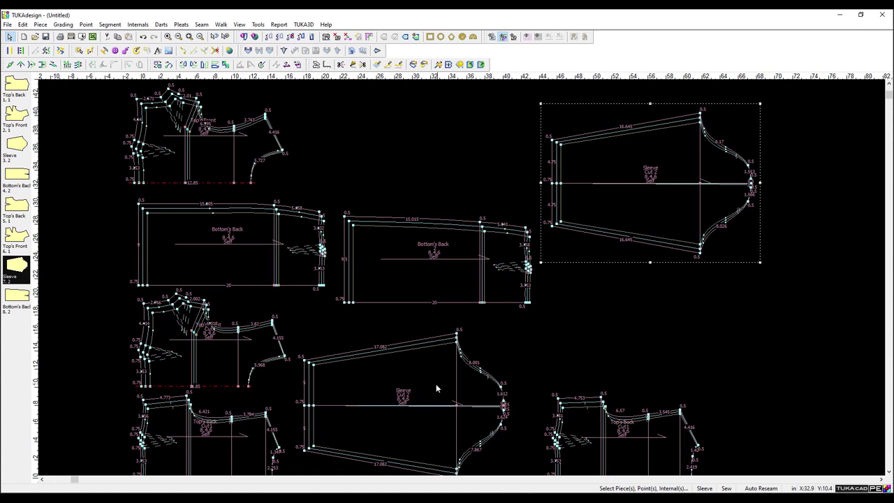
# Move the extra Top's Back to the lower left, then delete the duplicate Top's Back and Top's Front.
pyautogui.scroll(-1, 238, 268)
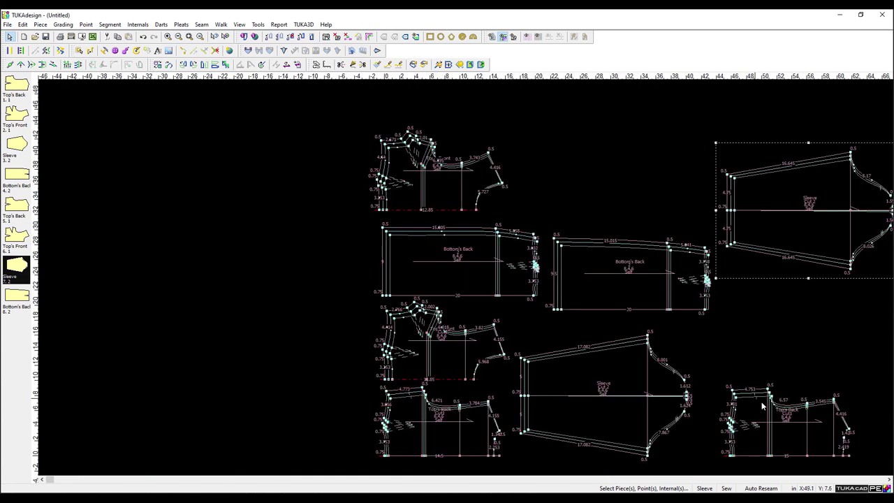
pyautogui.moveTo(800, 453); pyautogui.dragTo(450, 438)
pyautogui.click(450, 443)
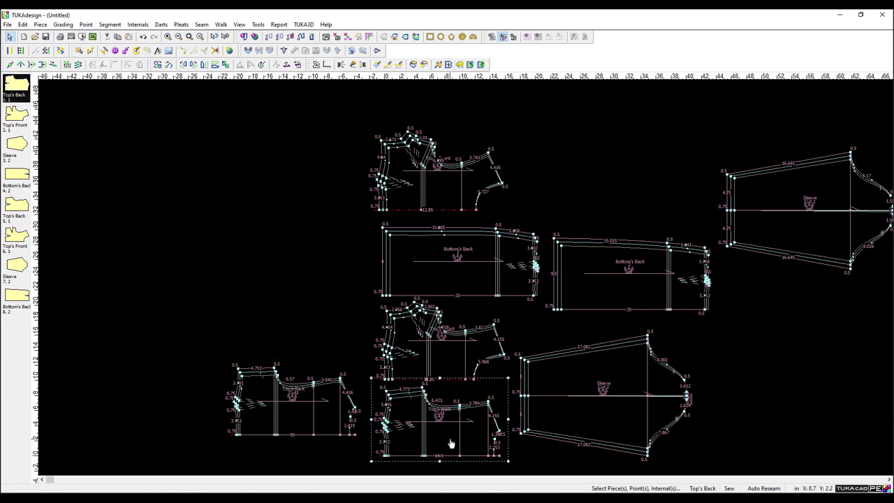
pyautogui.rightClick(19, 94)
pyautogui.click(93, 147)
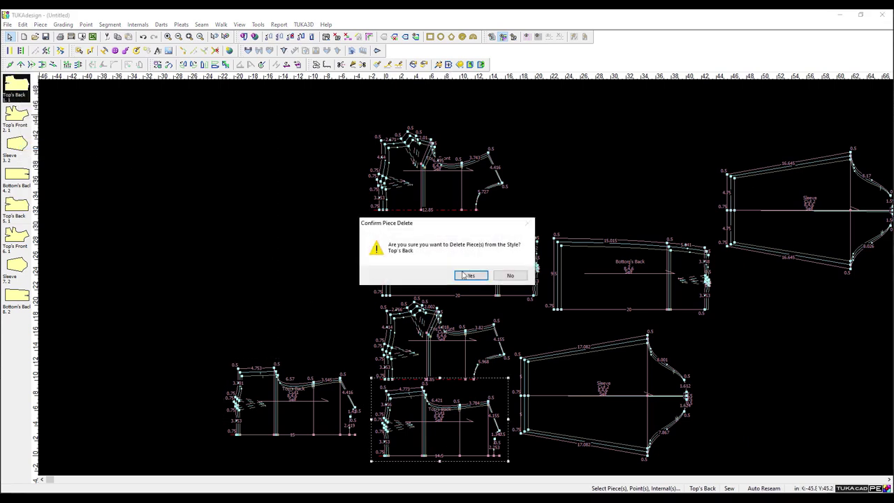
pyautogui.click(467, 276)
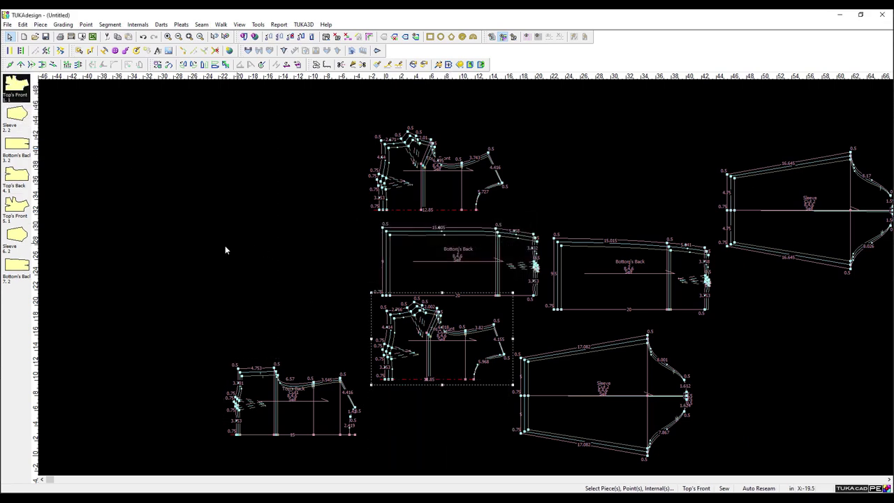
pyautogui.rightClick(21, 91)
pyautogui.click(70, 154)
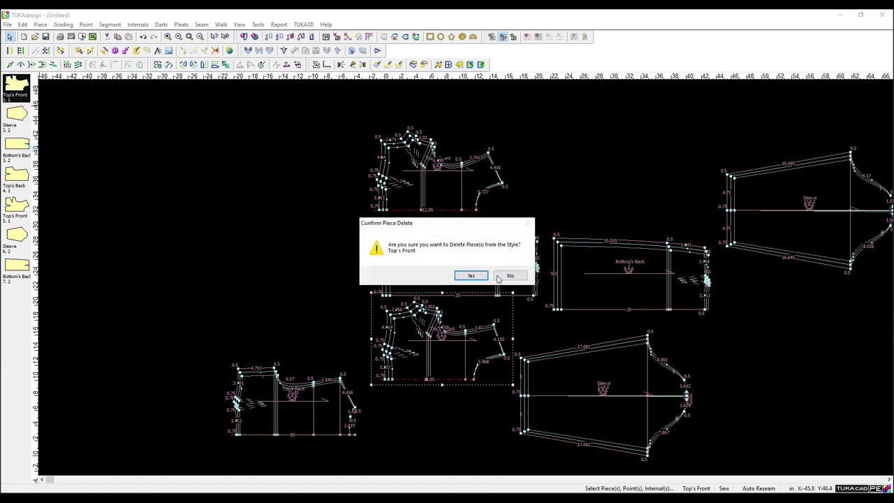
pyautogui.click(467, 277)
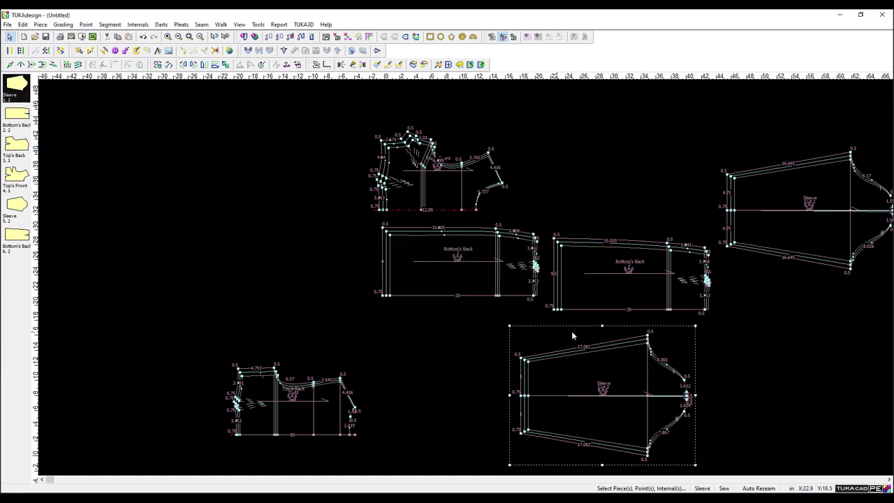
pyautogui.click(829, 236)
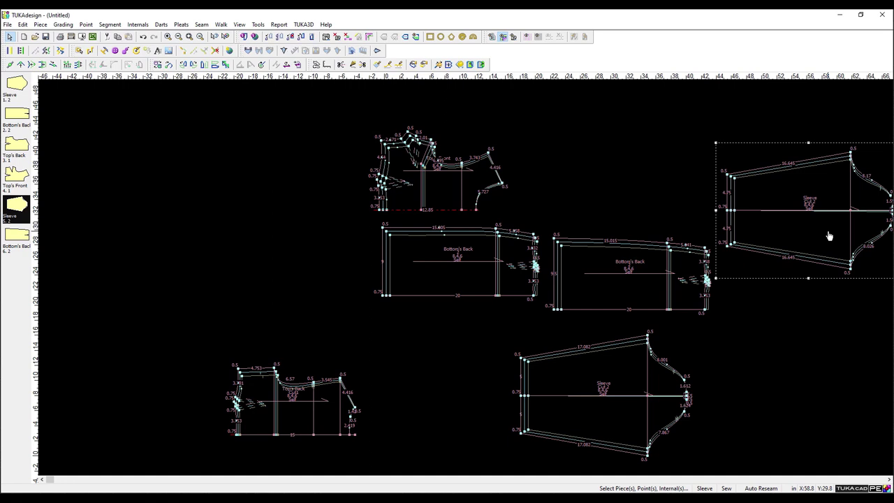
# Move the lower Sleeve up beside the other Sleeve and compare the two sleeve pieces.
pyautogui.moveTo(629, 390); pyautogui.dragTo(623, 140)
pyautogui.scroll(4, 465, 278)
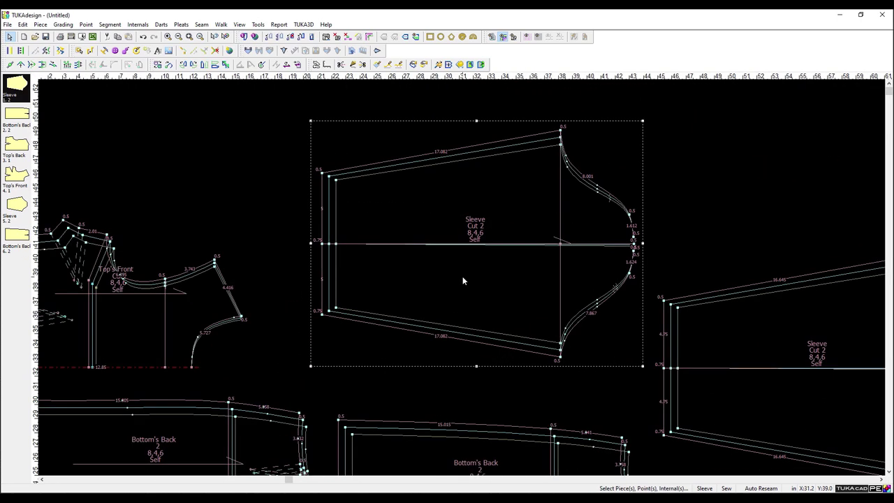
pyautogui.scroll(-2, 464, 276)
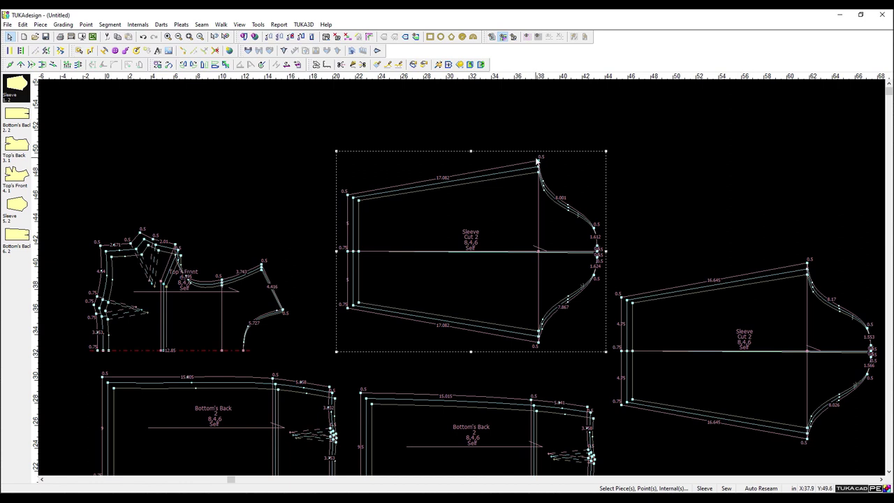
pyautogui.click(756, 389)
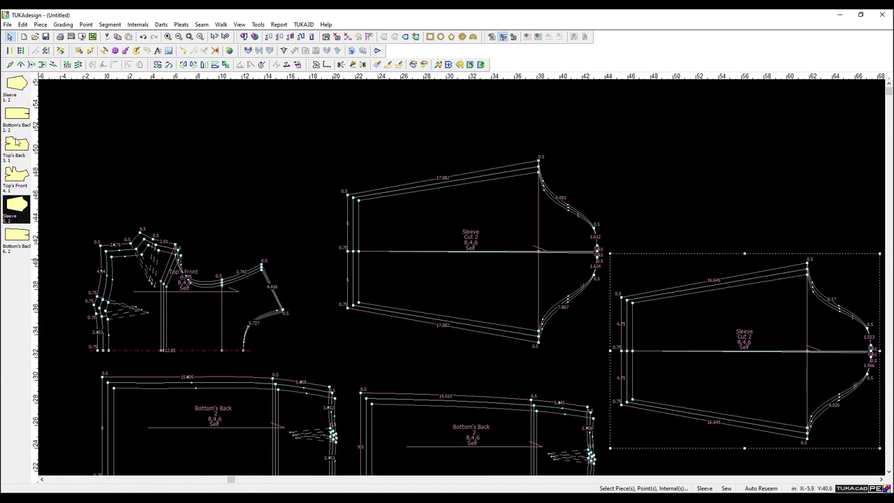
pyautogui.click(9, 84)
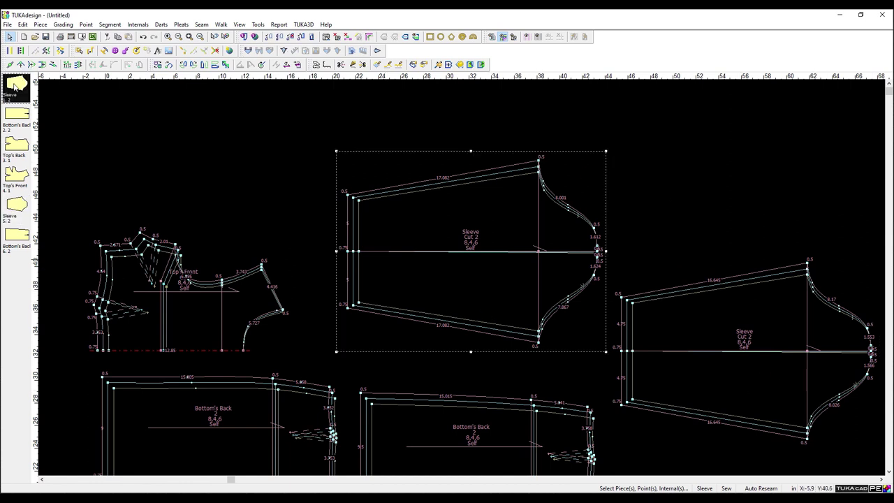
pyautogui.click(17, 180)
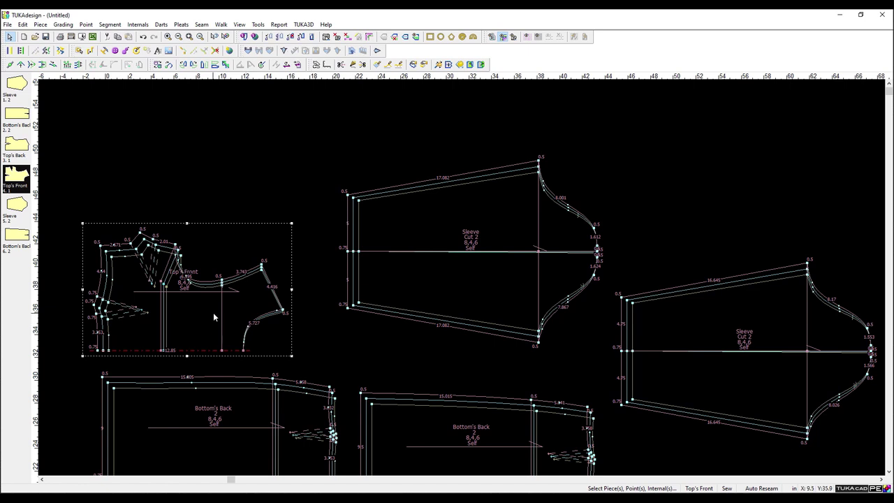
pyautogui.click(15, 210)
pyautogui.click(17, 88)
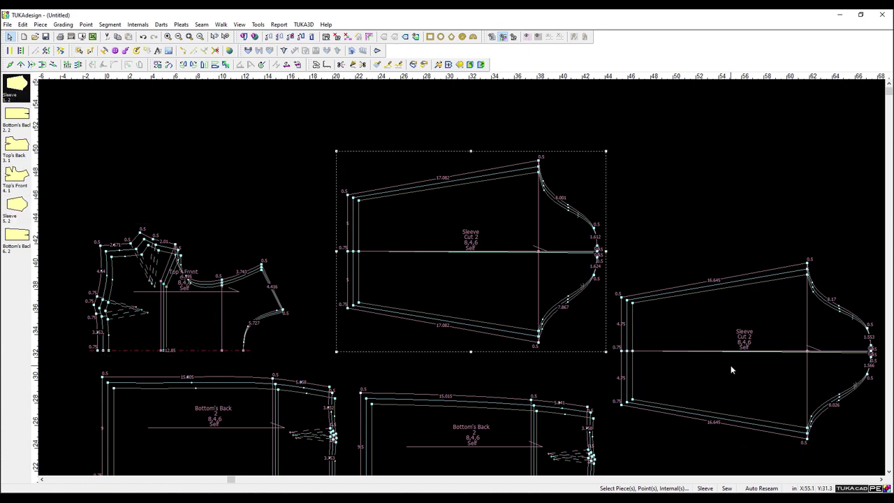
pyautogui.click(697, 338)
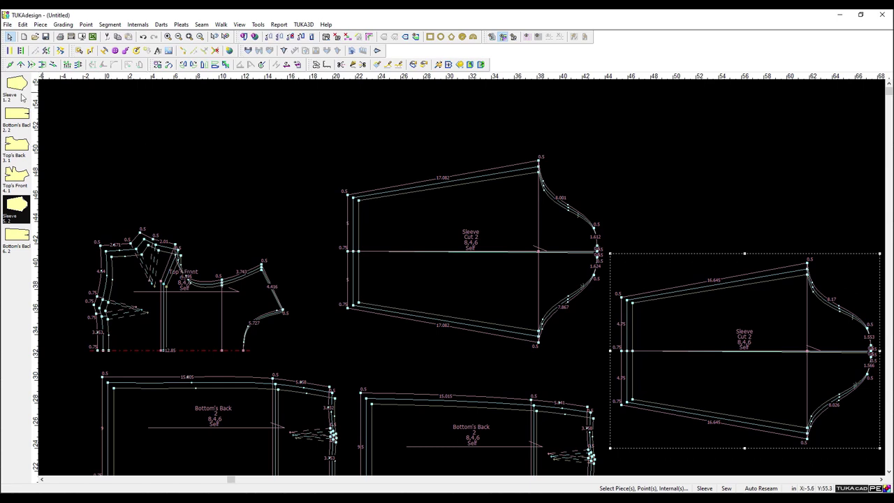
pyautogui.click(17, 88)
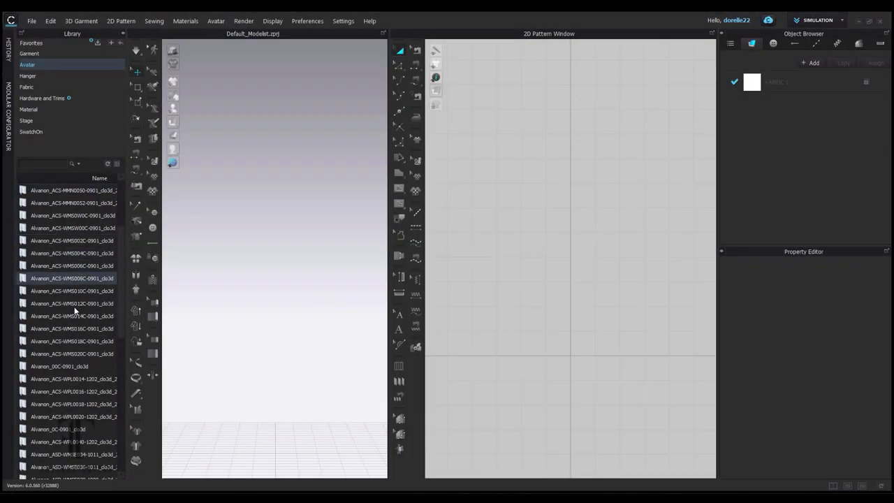
# Load the Alvanon WMS006C A-pose avatar into the scene.
pyautogui.doubleClick(74, 267)
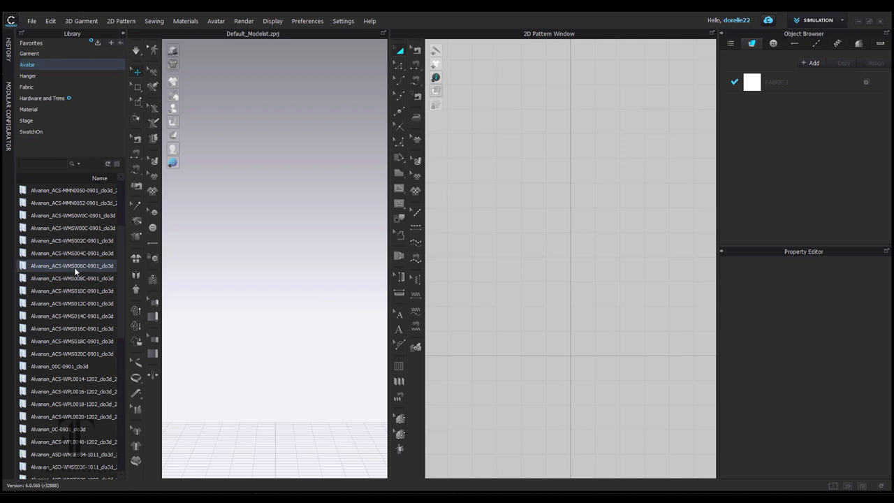
pyautogui.doubleClick(100, 205)
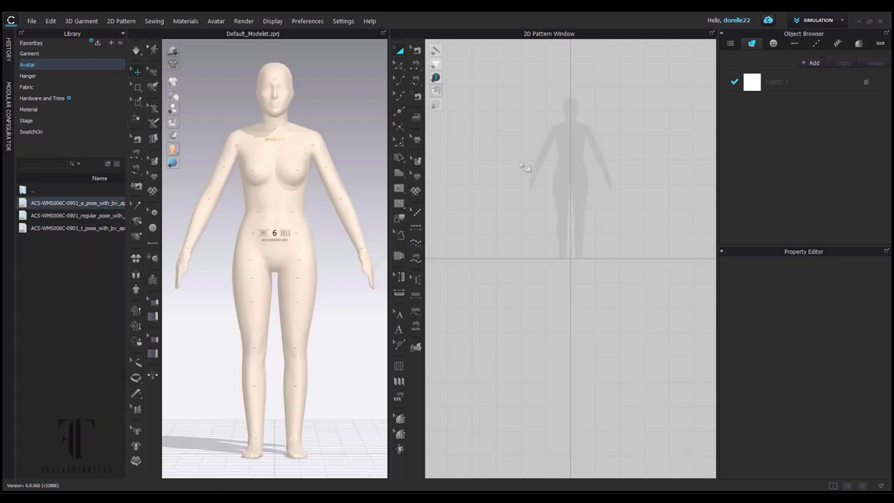
pyautogui.scroll(5, 585, 164)
pyautogui.scroll(-3, 580, 256)
pyautogui.scroll(3, 591, 221)
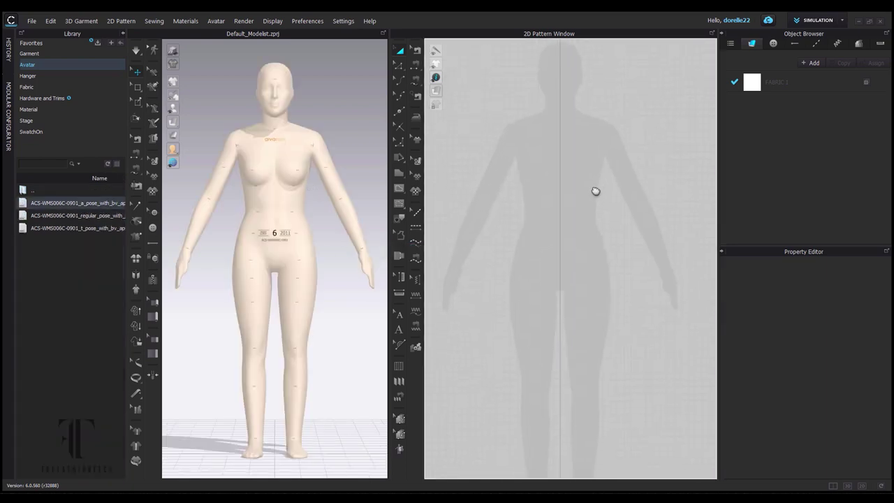
pyautogui.scroll(-2, 621, 258)
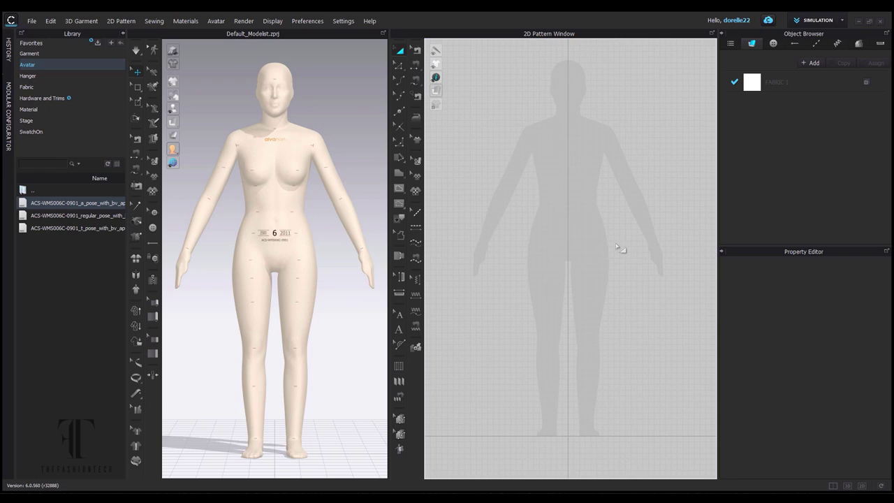
# Import block dress.dxf with pattern annotations on and cutting-line swap off.
pyautogui.click(32, 21)
pyautogui.moveTo(104, 95)
pyautogui.click(193, 94)
pyautogui.click(420, 106)
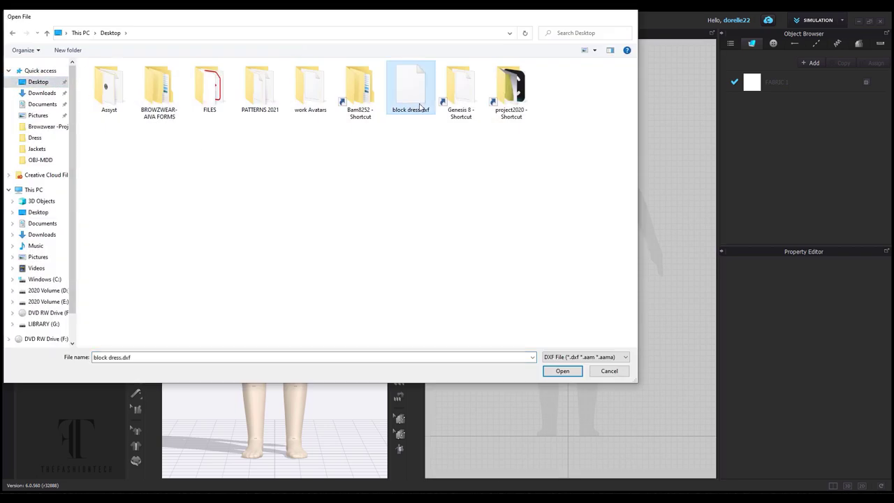
pyautogui.doubleClick(420, 106)
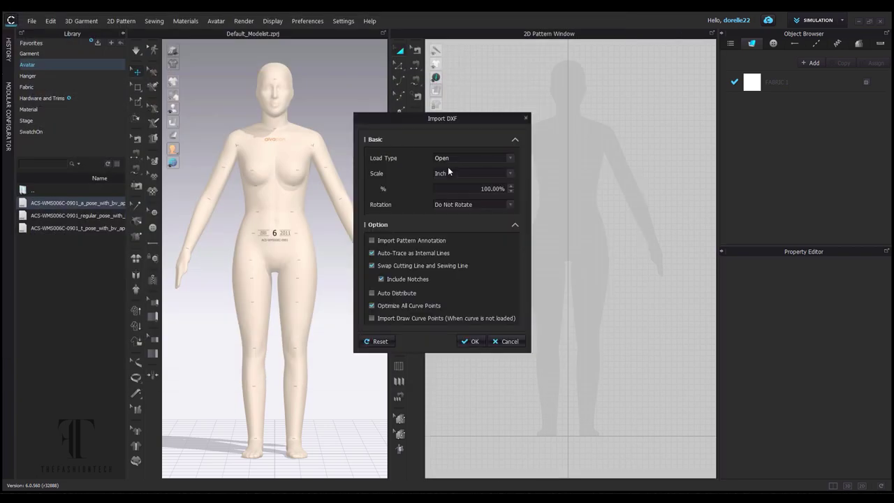
pyautogui.click(378, 241)
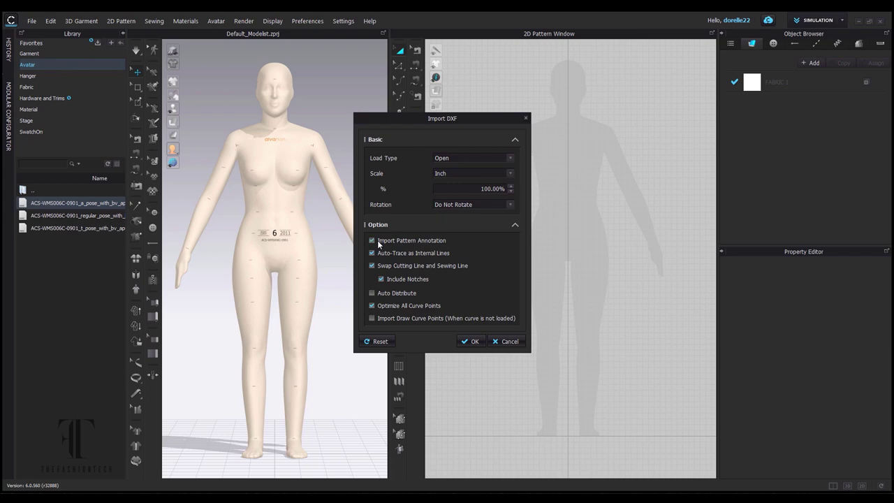
pyautogui.click(449, 265)
pyautogui.click(472, 341)
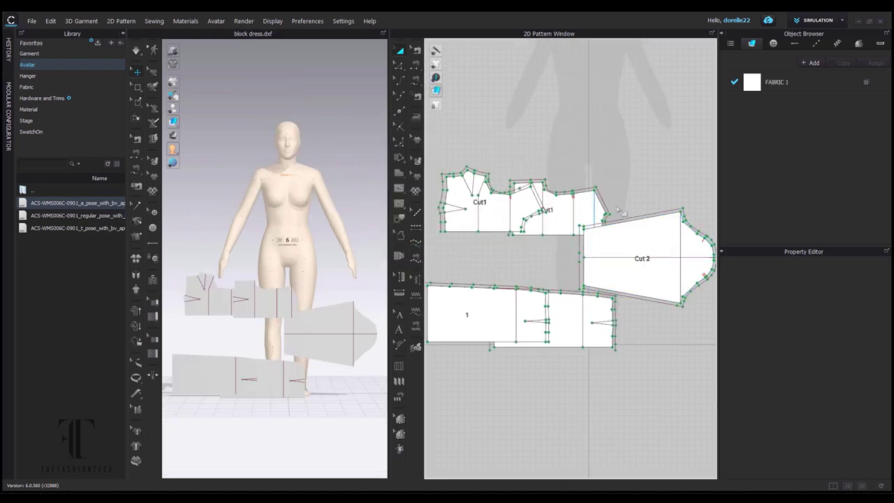
# Select the Cut1 bodice piece and move it upward in the pattern window.
pyautogui.click(638, 219)
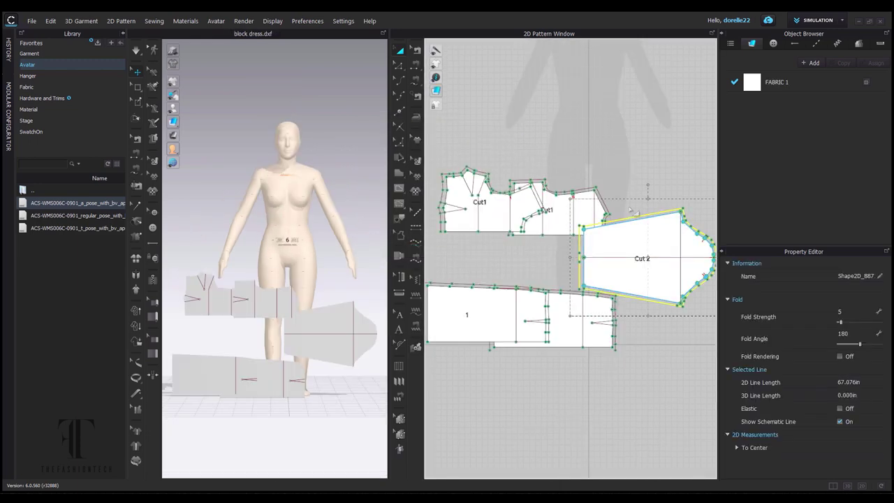
pyautogui.click(605, 191)
pyautogui.click(476, 170)
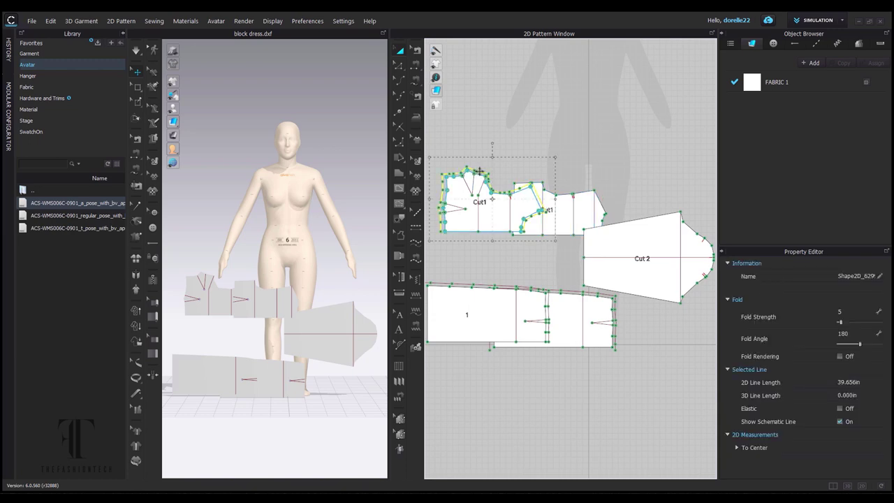
pyautogui.click(485, 259)
pyautogui.click(489, 311)
pyautogui.click(489, 275)
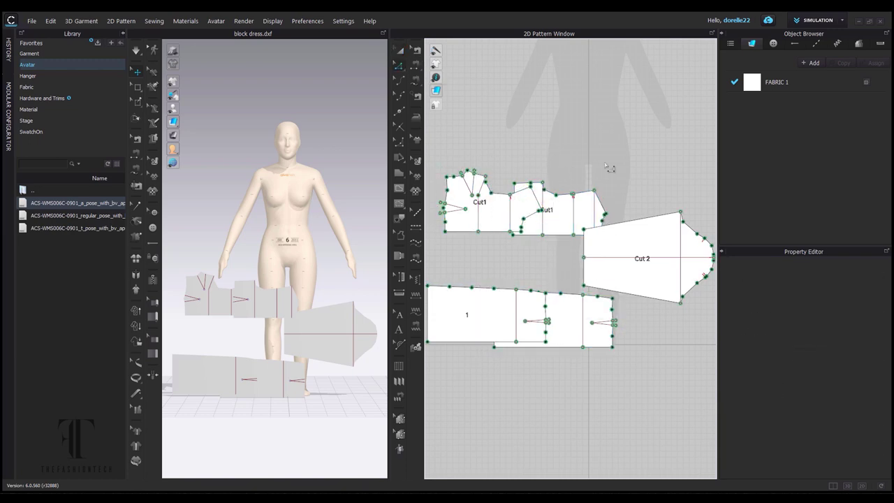
pyautogui.scroll(2, 530, 125)
pyautogui.scroll(-5, 531, 124)
pyautogui.press('a')
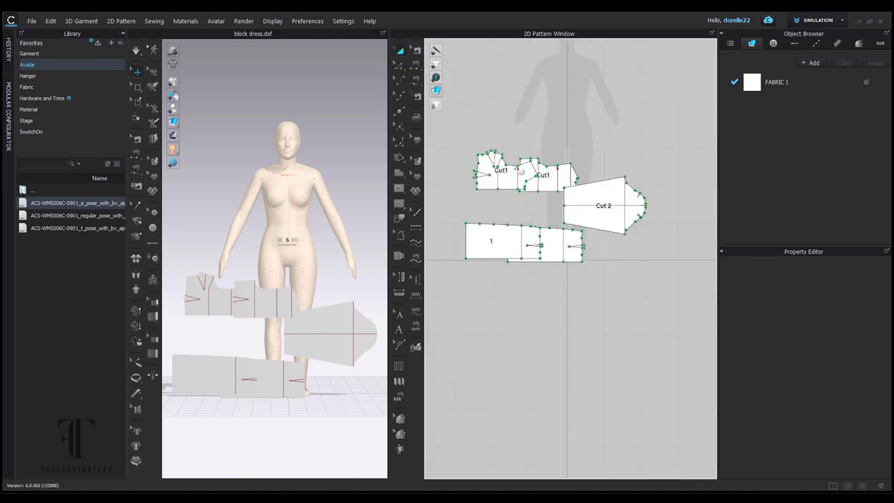
pyautogui.moveTo(511, 179); pyautogui.dragTo(521, 93)
# Rotate Top's Front 90° upright and stand skirt piece 1 upright below it.
pyautogui.click(552, 169)
pyautogui.scroll(6, 555, 165)
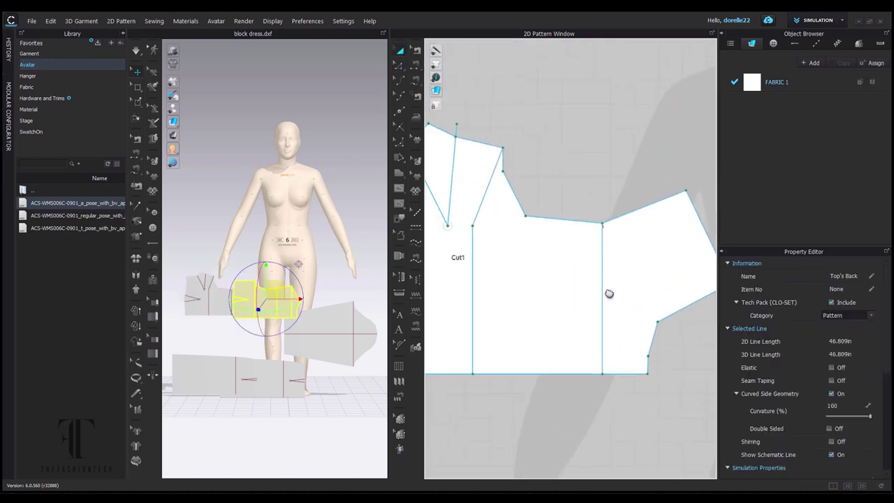
pyautogui.scroll(-6, 563, 232)
pyautogui.click(607, 259)
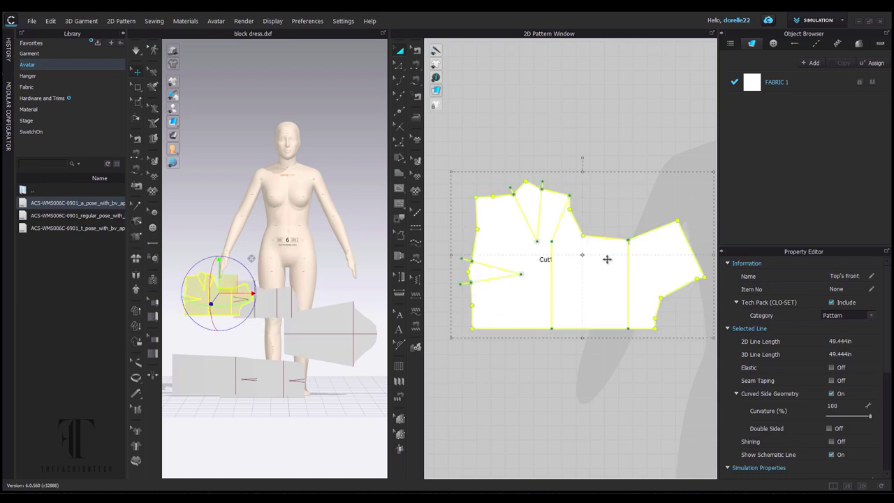
pyautogui.keyDown('shift'); pyautogui.moveTo(583, 161); pyautogui.dragTo(531, 278); pyautogui.keyUp('shift')
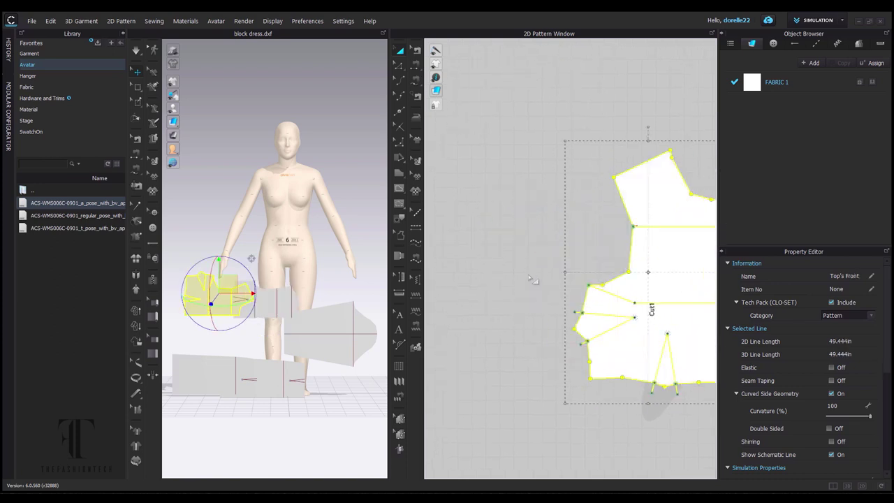
pyautogui.click(492, 245)
pyautogui.moveTo(692, 266); pyautogui.dragTo(503, 203, button='middle')
pyautogui.click(593, 193)
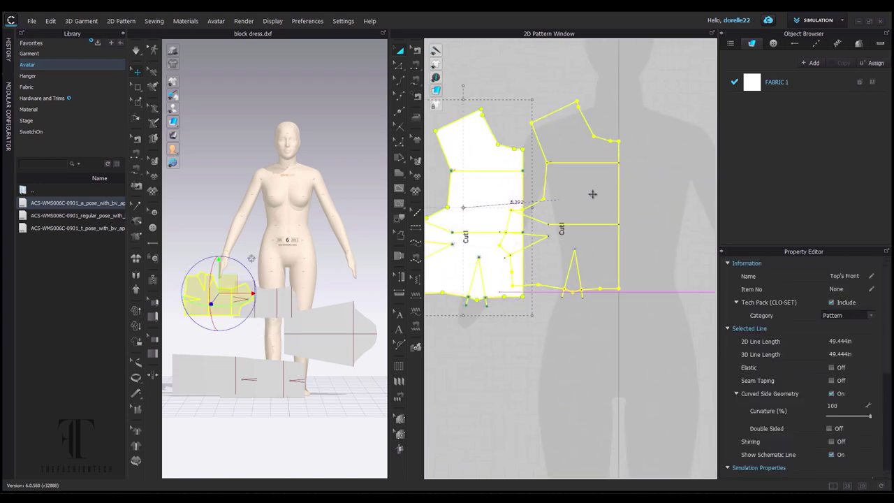
pyautogui.scroll(-2, 634, 335)
pyautogui.moveTo(635, 336); pyautogui.dragTo(615, 241, button='middle')
pyautogui.scroll(-4, 612, 254)
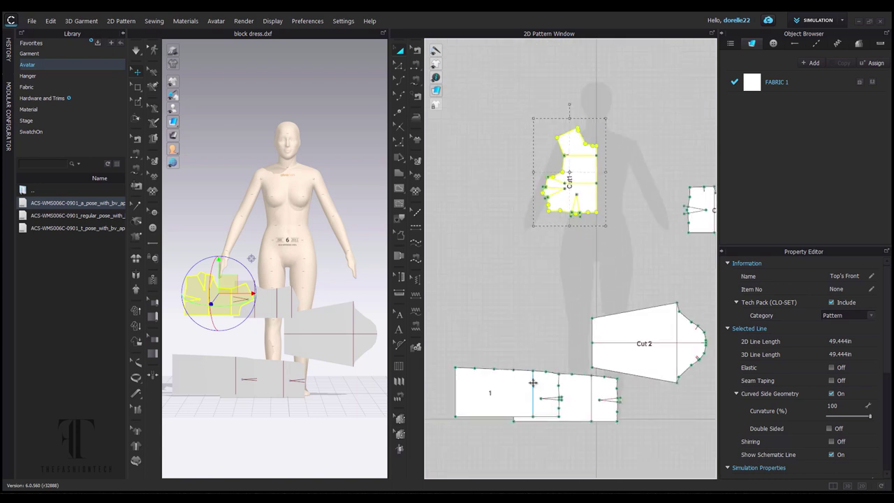
pyautogui.moveTo(532, 381); pyautogui.dragTo(518, 258)
pyautogui.moveTo(441, 255); pyautogui.dragTo(439, 273)
pyautogui.moveTo(588, 272); pyautogui.dragTo(586, 271)
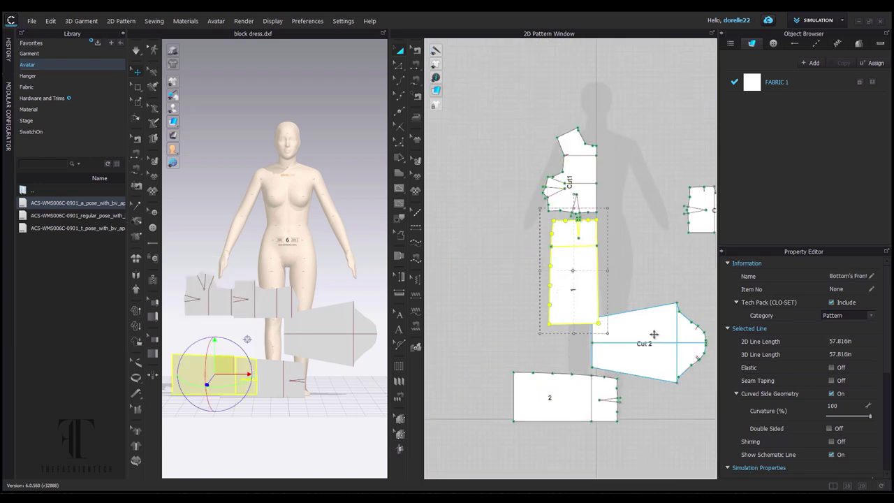
# Stand the sleeve, Top's Back and Bottom's Back upright, with the back skirt under the back bodice.
pyautogui.moveTo(658, 349); pyautogui.dragTo(703, 310)
pyautogui.moveTo(648, 318); pyautogui.dragTo(543, 297, button='middle')
pyautogui.moveTo(590, 239); pyautogui.dragTo(531, 300)
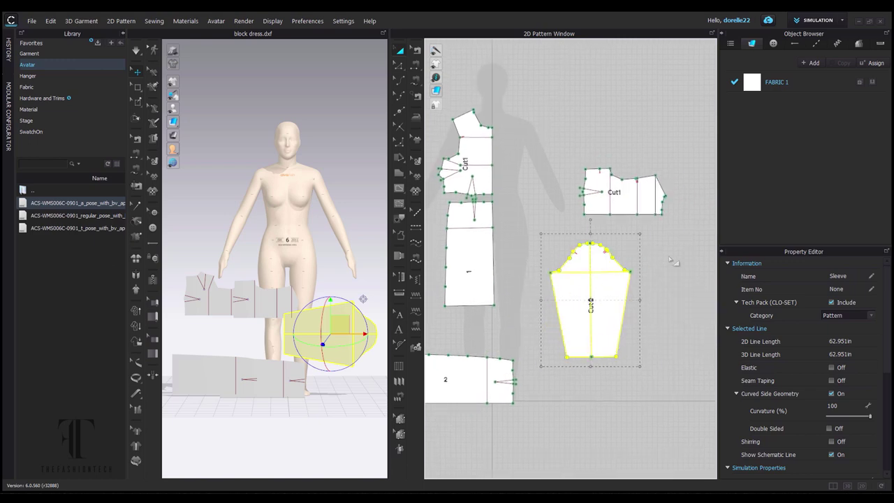
pyautogui.click(615, 192)
pyautogui.moveTo(615, 193)
pyautogui.mouseDown()
pyautogui.moveTo(577, 190)
pyautogui.moveTo(598, 190)
pyautogui.mouseUp()
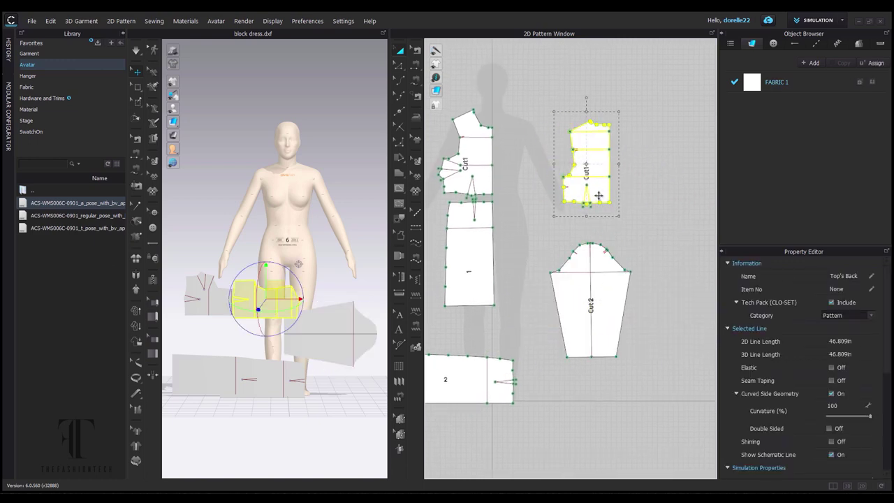
pyautogui.click(591, 300)
pyautogui.moveTo(590, 301); pyautogui.dragTo(665, 241)
pyautogui.click(453, 379)
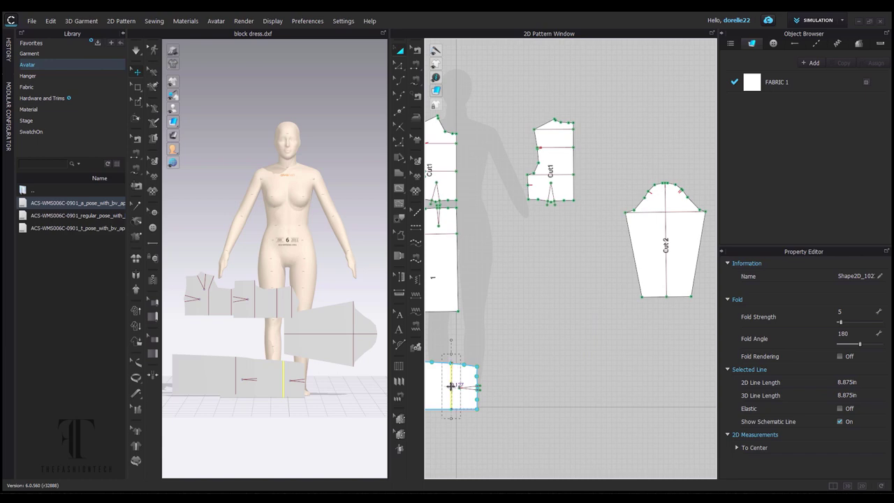
pyautogui.moveTo(453, 385); pyautogui.dragTo(550, 266)
pyautogui.click(599, 310)
pyautogui.scroll(-3, 599, 310)
pyautogui.scroll(8, 500, 227)
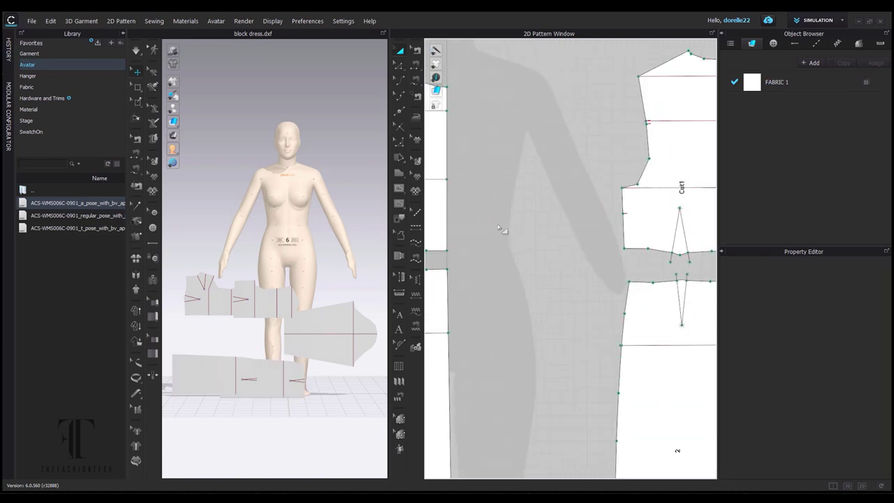
pyautogui.scroll(-4, 555, 219)
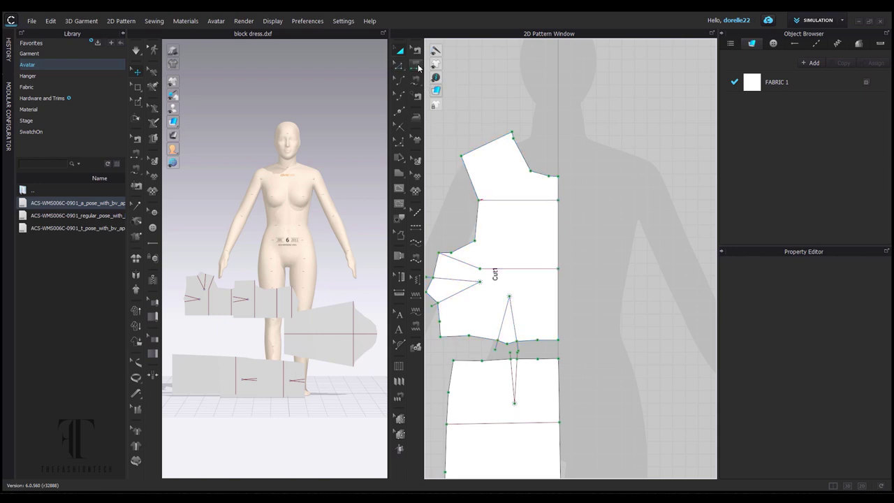
pyautogui.scroll(3, 294, 302)
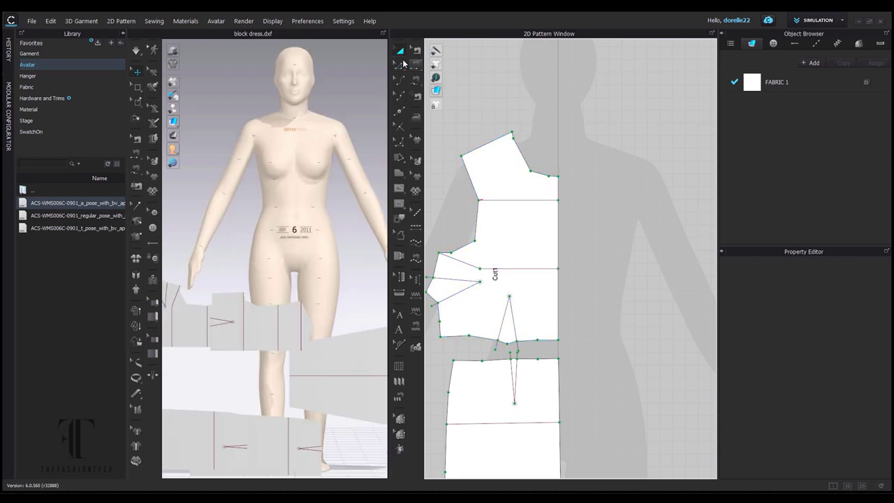
# Unfold the front bodice and skirt front into full symmetric pieces.
pyautogui.rightClick(560, 238)
pyautogui.click(646, 386)
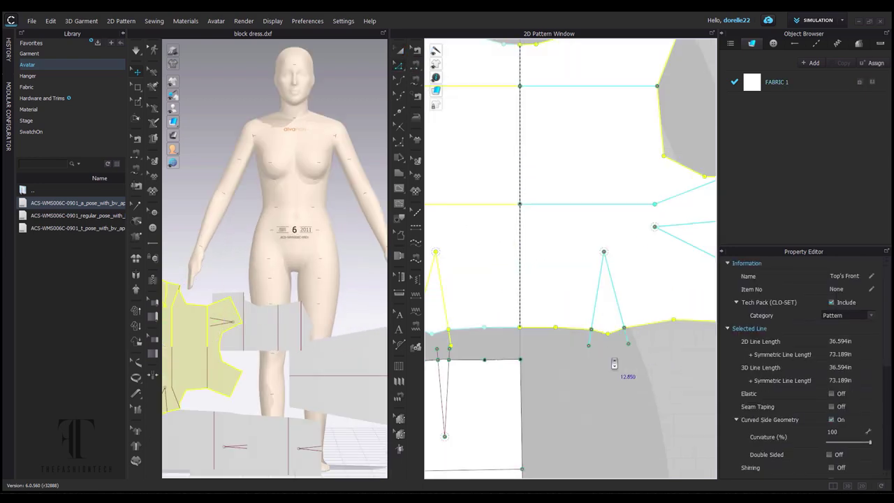
pyautogui.click(553, 301)
pyautogui.rightClick(552, 296)
pyautogui.click(619, 449)
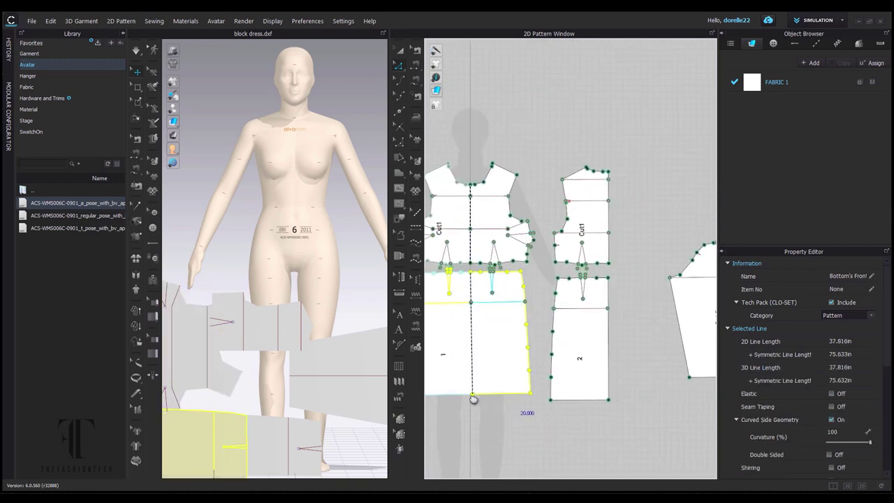
# Add mirrored symmetric copies of Bottom's Back, Top's Back and the sleeve.
pyautogui.rightClick(559, 328)
pyautogui.click(629, 114)
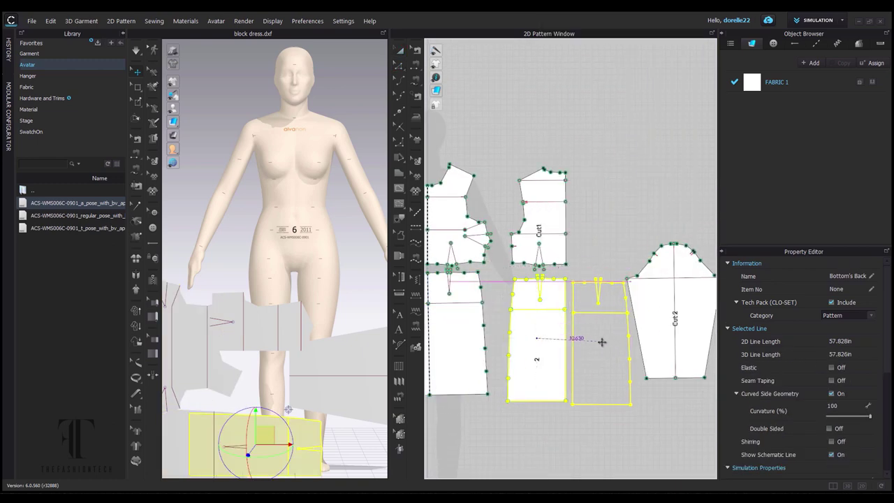
pyautogui.click(598, 343)
pyautogui.click(556, 217)
pyautogui.rightClick(556, 217)
pyautogui.click(608, 116)
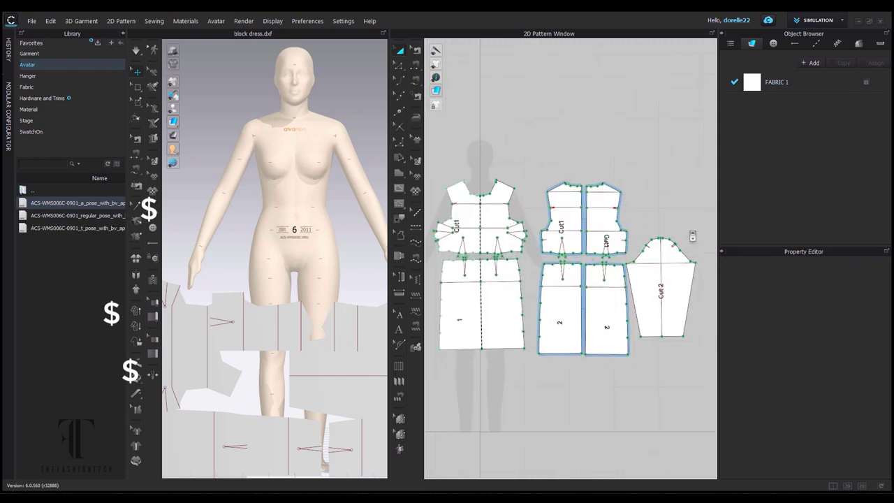
pyautogui.click(677, 280)
pyautogui.rightClick(676, 279)
pyautogui.click(726, 115)
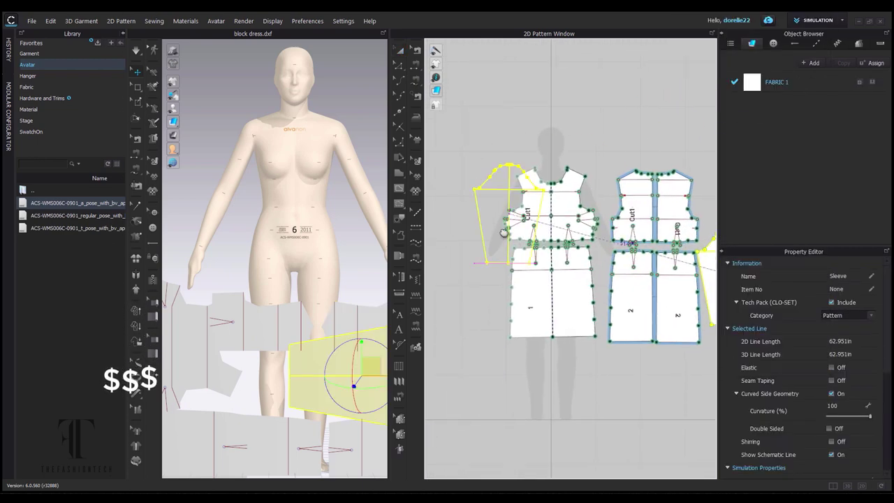
pyautogui.click(466, 239)
pyautogui.click(670, 237)
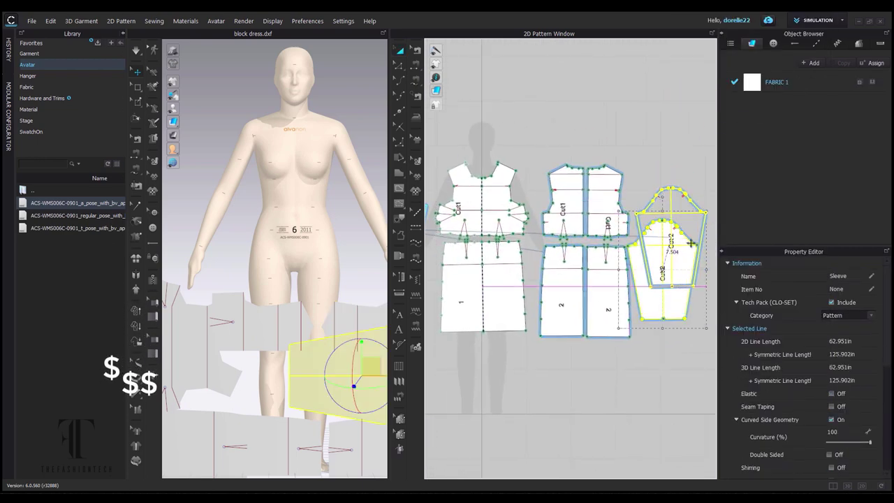
pyautogui.click(668, 361)
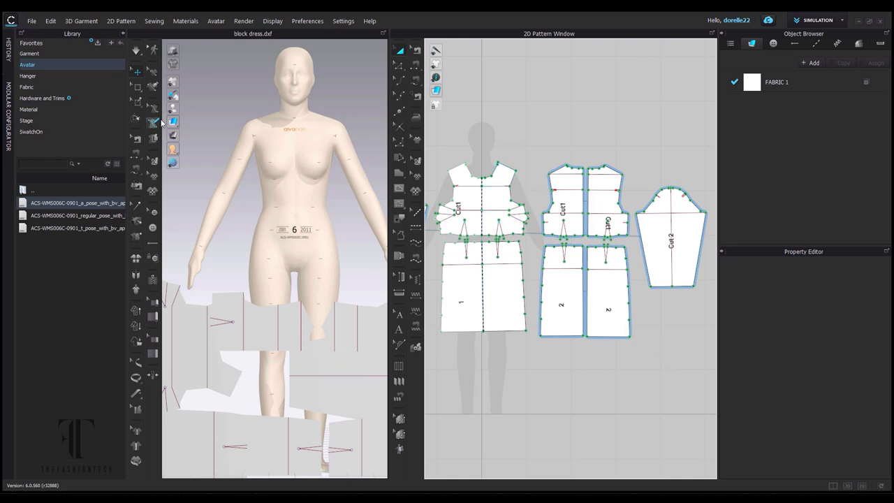
# Place the front bodice and skirt front on the avatar's chest and hip arrangement points.
pyautogui.click(199, 109)
pyautogui.click(484, 208)
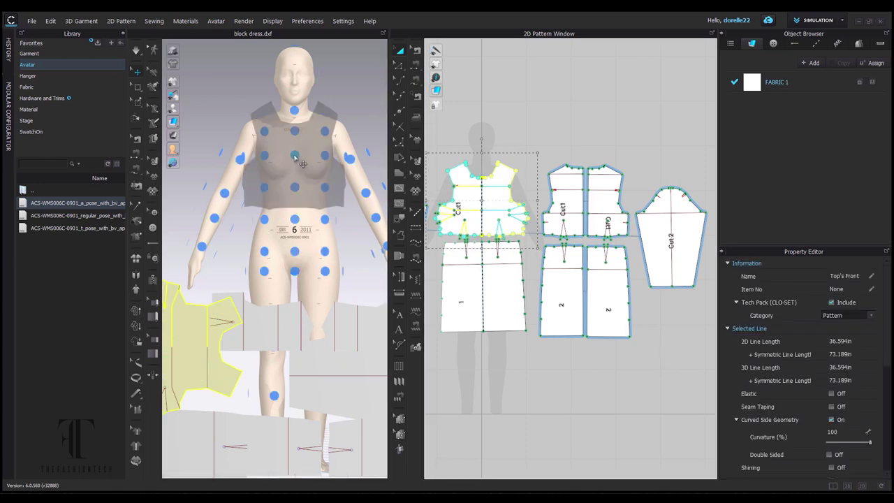
pyautogui.click(301, 167)
pyautogui.click(465, 289)
pyautogui.click(303, 260)
pyautogui.scroll(-3, 349, 238)
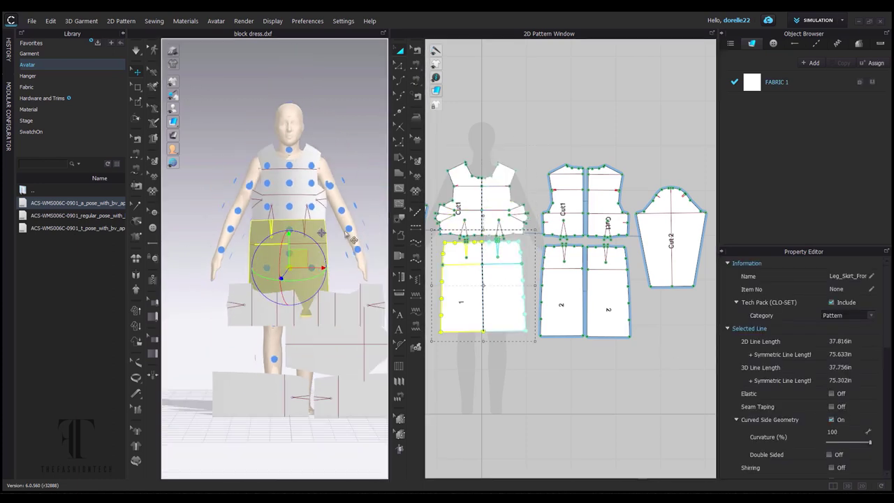
# Place the back bodice and both back skirt panels on the avatar's back arrangement points.
pyautogui.press('8')
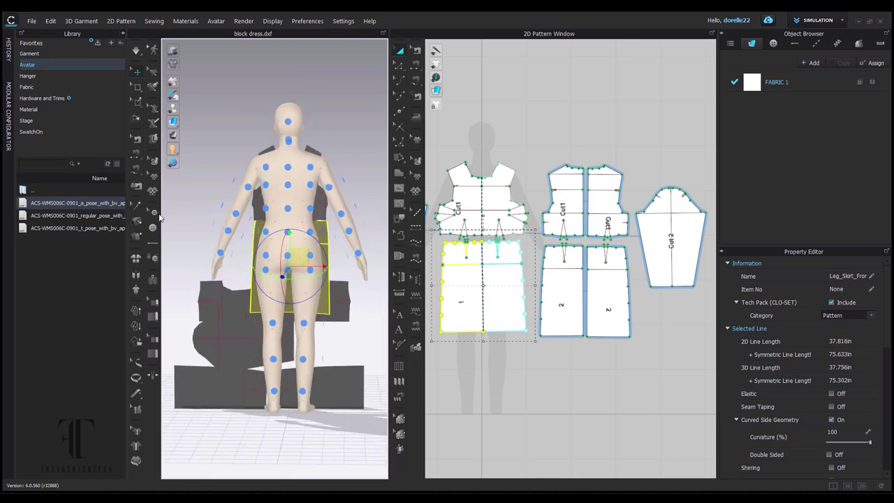
pyautogui.click(565, 203)
pyautogui.click(273, 194)
pyautogui.click(323, 386)
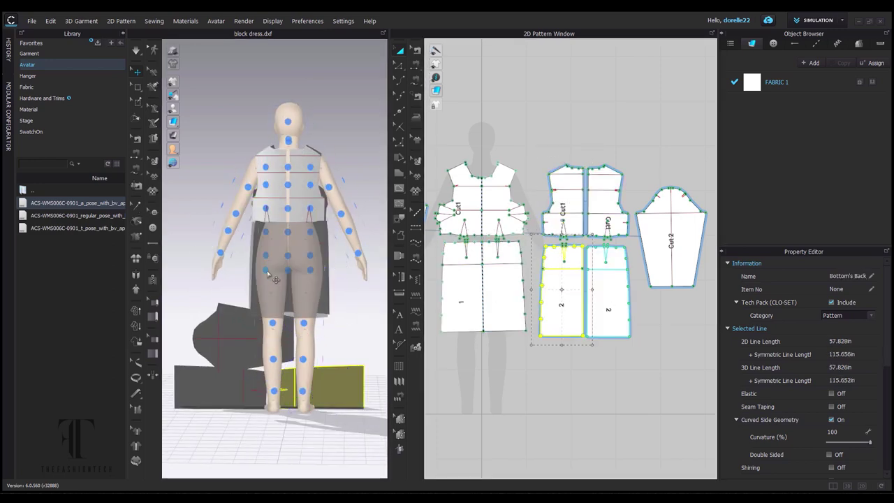
pyautogui.click(274, 278)
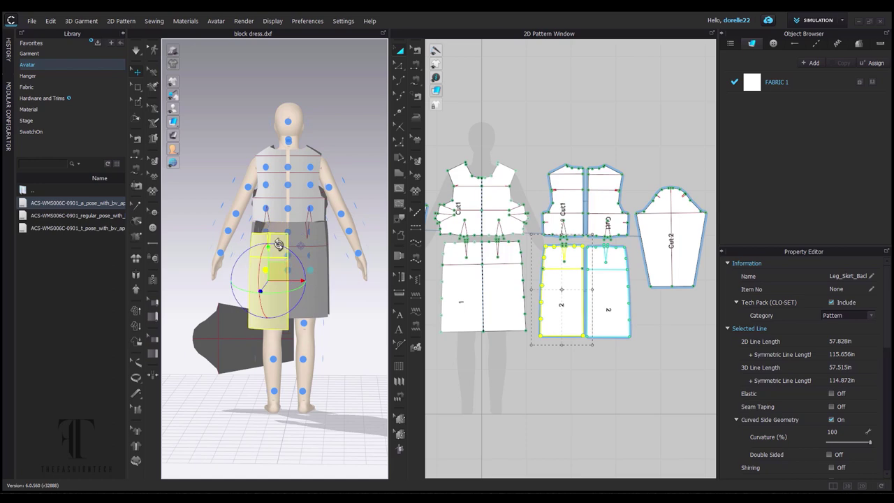
pyautogui.click(312, 209)
pyautogui.click(360, 321)
pyautogui.moveTo(360, 322); pyautogui.dragTo(324, 279, button='right')
# Start the draping simulation and place the sleeve on the avatar's arm.
pyautogui.press('space')
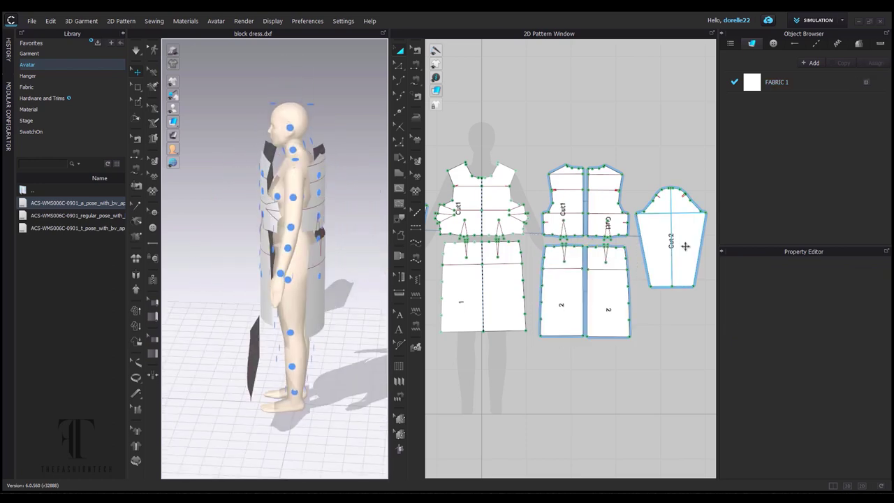
pyautogui.click(685, 245)
pyautogui.click(287, 210)
pyautogui.moveTo(286, 209); pyautogui.dragTo(235, 164, button='right')
pyautogui.scroll(2, 529, 140)
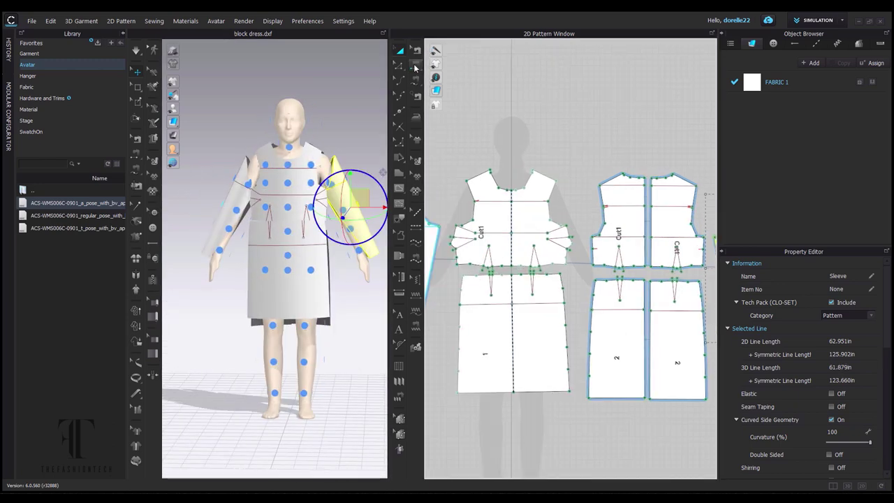
# Sew the front and back bodice armholes to the sleeve cap.
pyautogui.press('2')
pyautogui.moveTo(534, 126); pyautogui.dragTo(663, 143, button='right')
pyautogui.scroll(3, 531, 209)
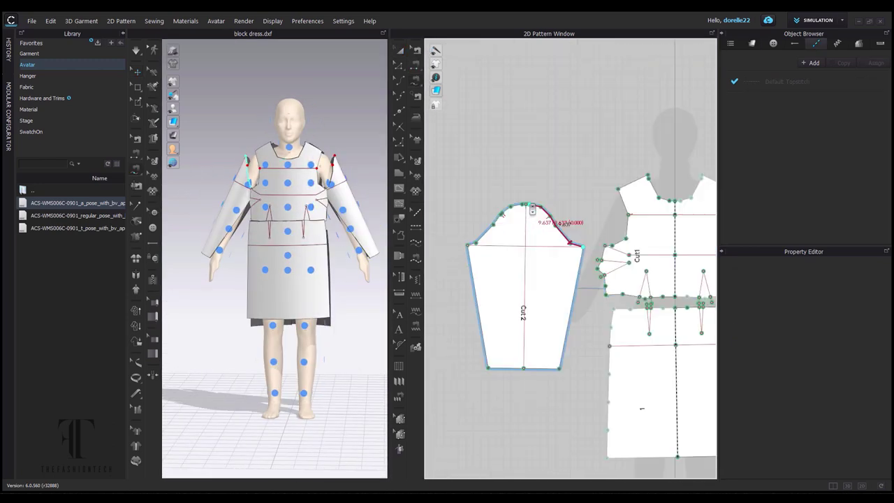
pyautogui.scroll(-3, 538, 220)
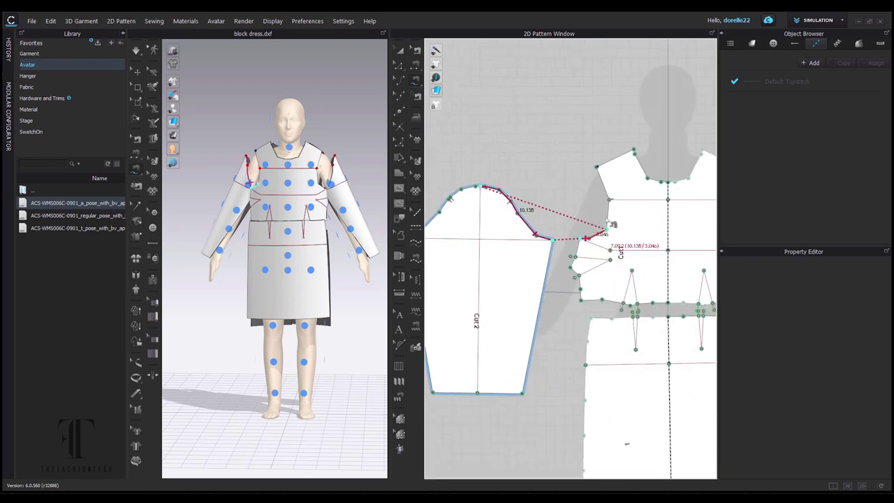
pyautogui.click(610, 225)
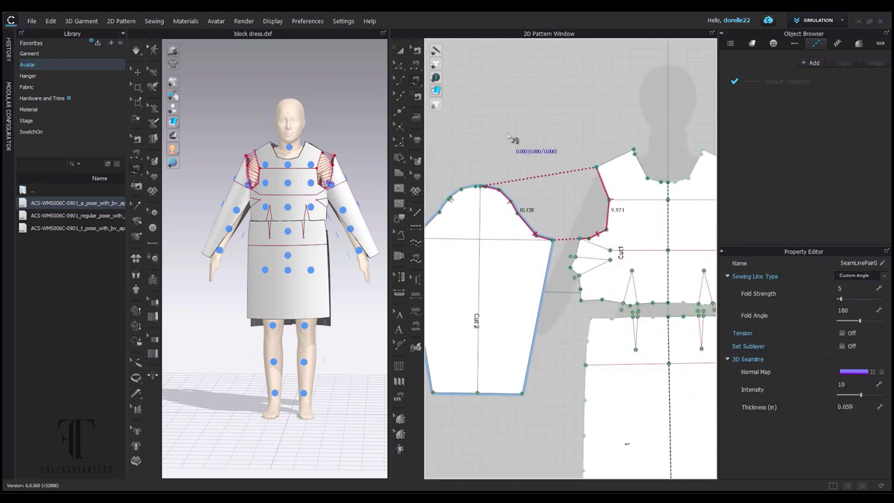
pyautogui.moveTo(513, 139); pyautogui.dragTo(561, 136, button='right')
pyautogui.scroll(-5, 537, 187)
pyautogui.scroll(8, 537, 187)
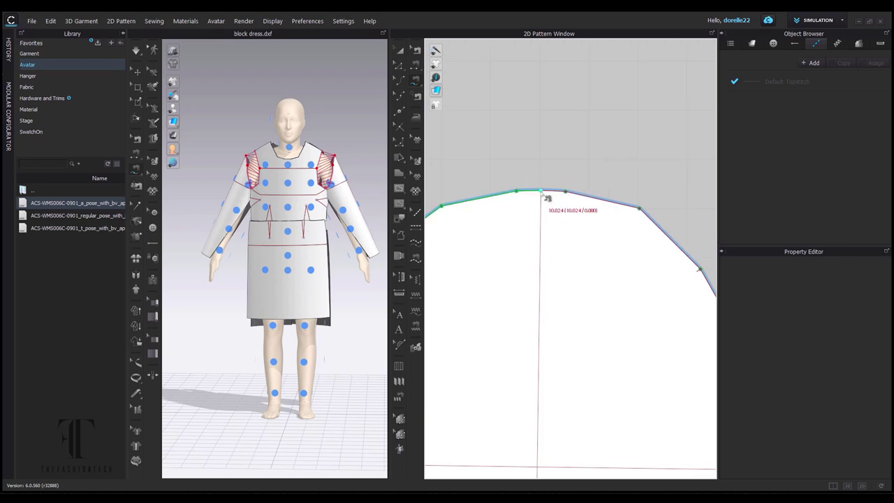
pyautogui.scroll(-5, 537, 187)
pyautogui.moveTo(712, 183); pyautogui.dragTo(586, 201, button='right')
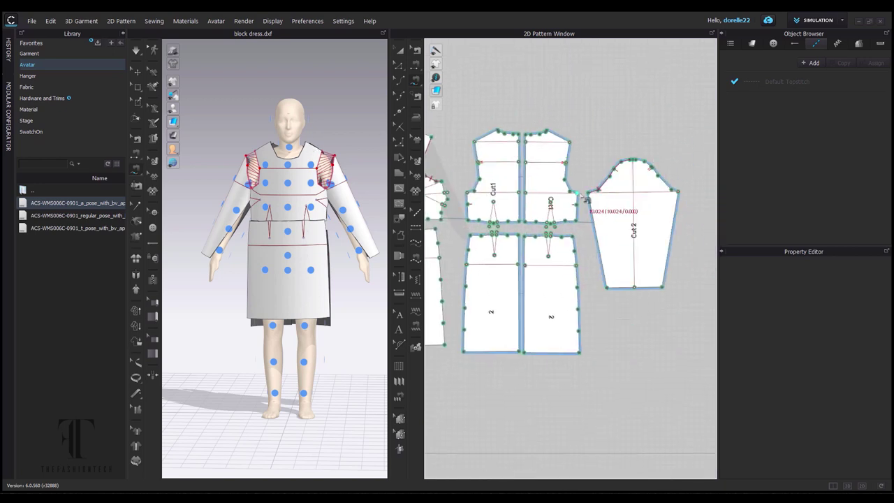
pyautogui.click(576, 149)
# Sew the sleeve's side edges together and join the skirt side edges.
pyautogui.click(416, 68)
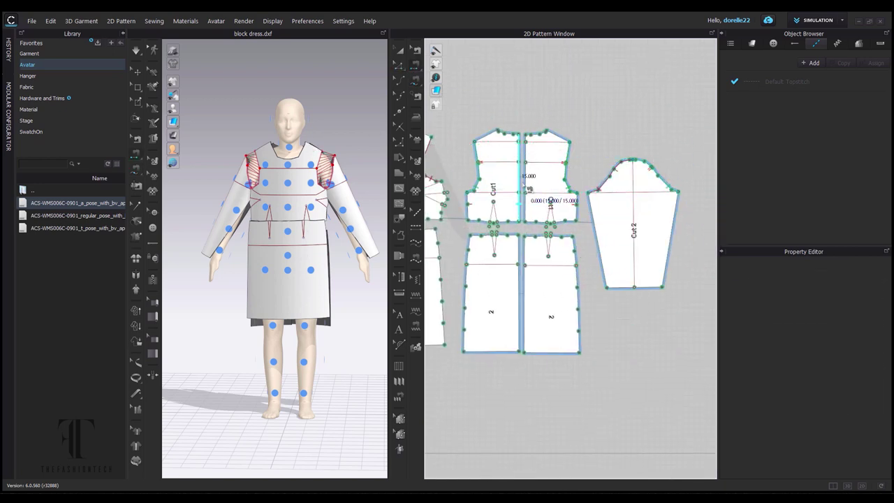
pyautogui.click(531, 276)
pyautogui.click(608, 251)
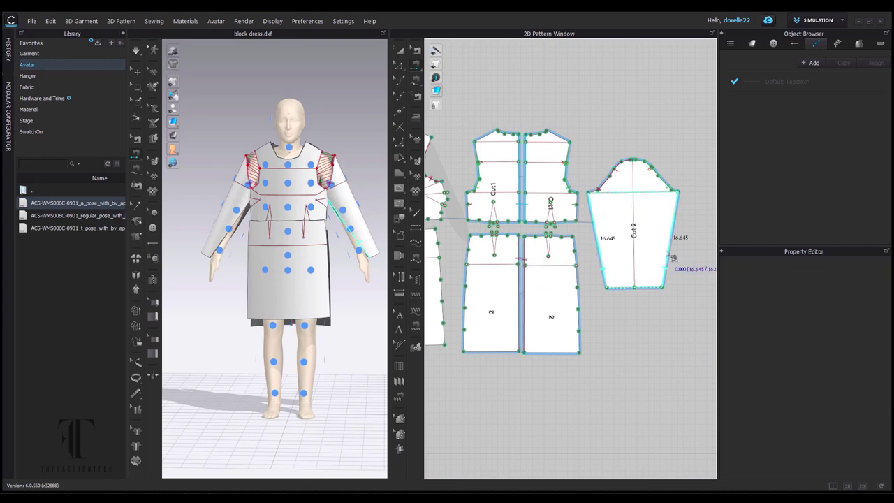
pyautogui.click(672, 252)
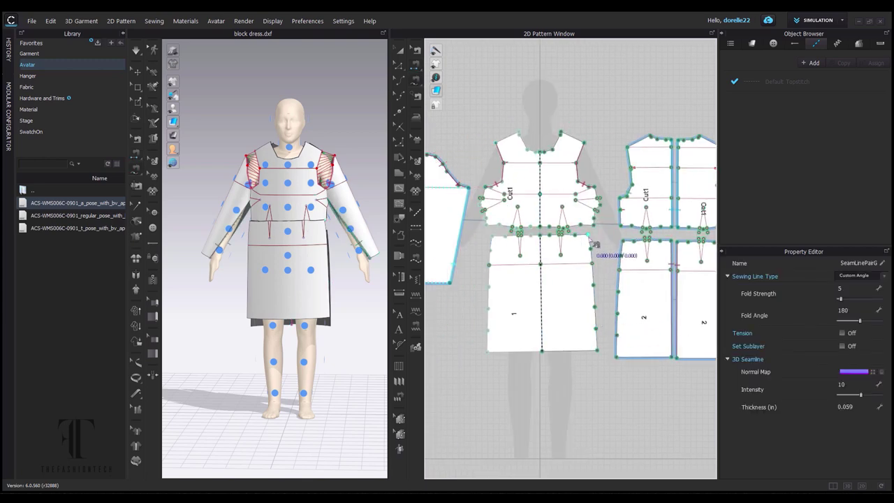
pyautogui.click(591, 239)
pyautogui.click(627, 348)
pyautogui.scroll(5, 602, 220)
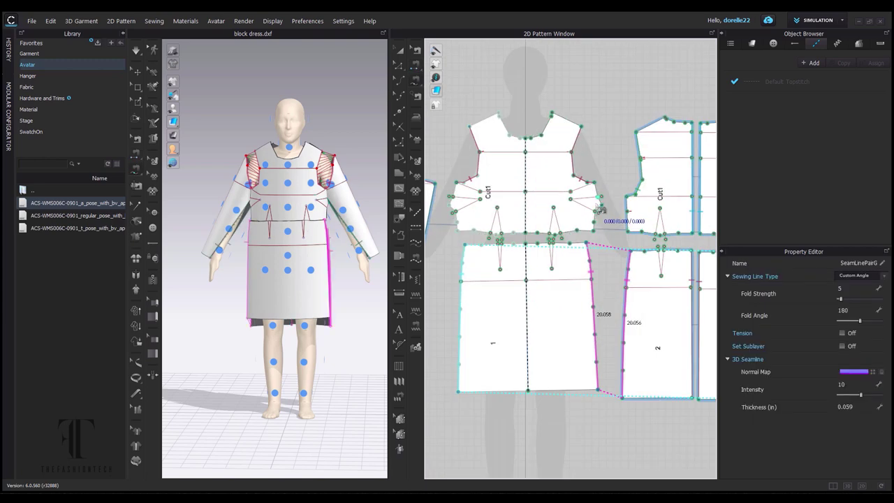
# Cut the front bodice dart out of the pattern and convert its dart triangle.
pyautogui.press('a')
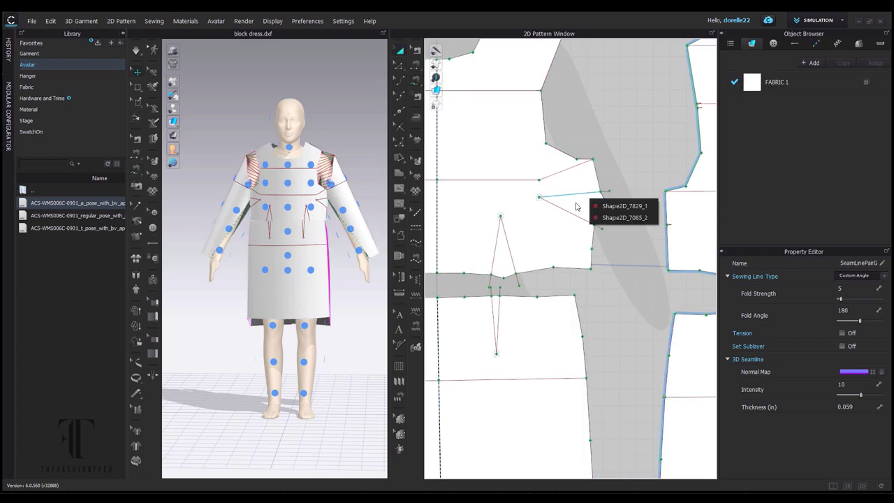
pyautogui.click(566, 204)
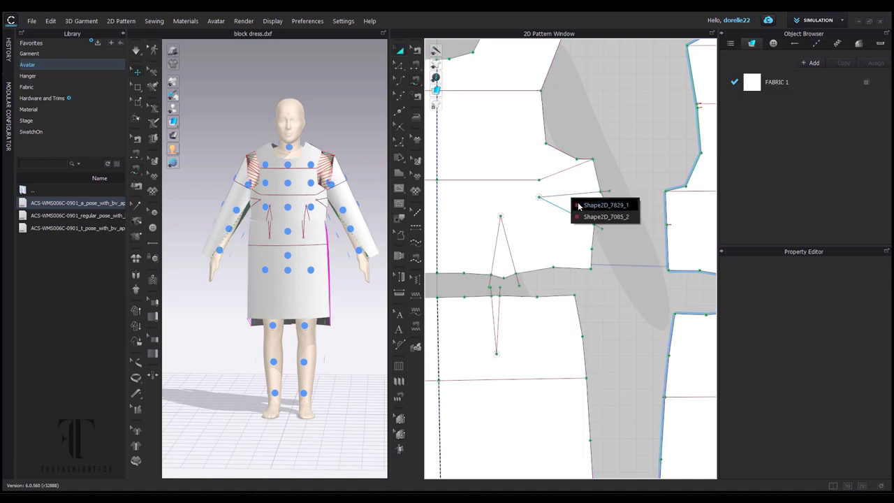
pyautogui.click(569, 196)
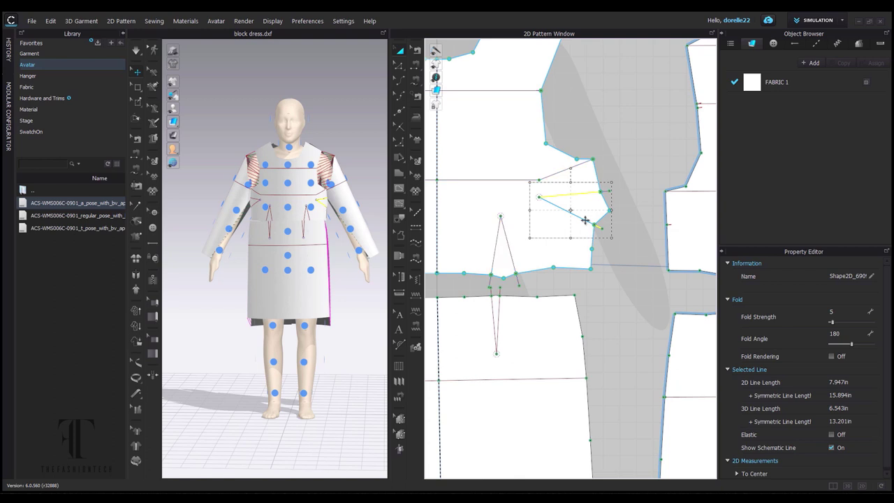
pyautogui.keyDown('shift'); pyautogui.click(602, 227); pyautogui.keyUp('shift')
pyautogui.rightClick(577, 193)
pyautogui.click(599, 323)
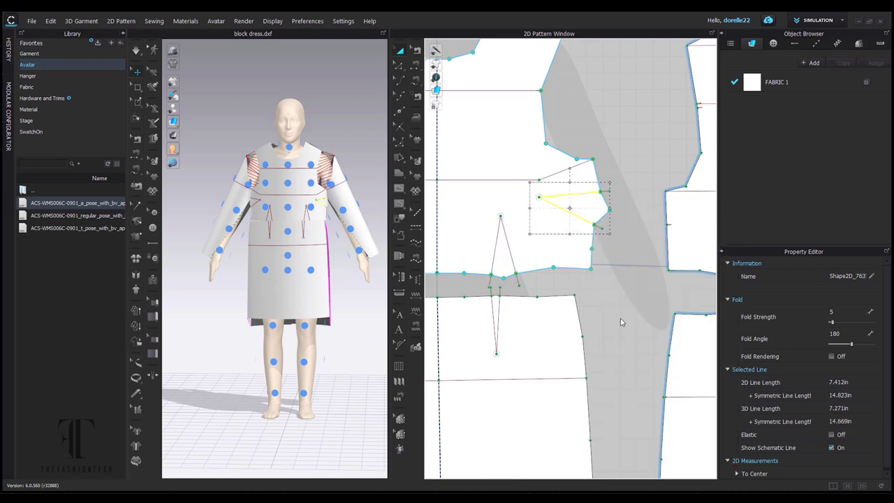
pyautogui.press('Delete')
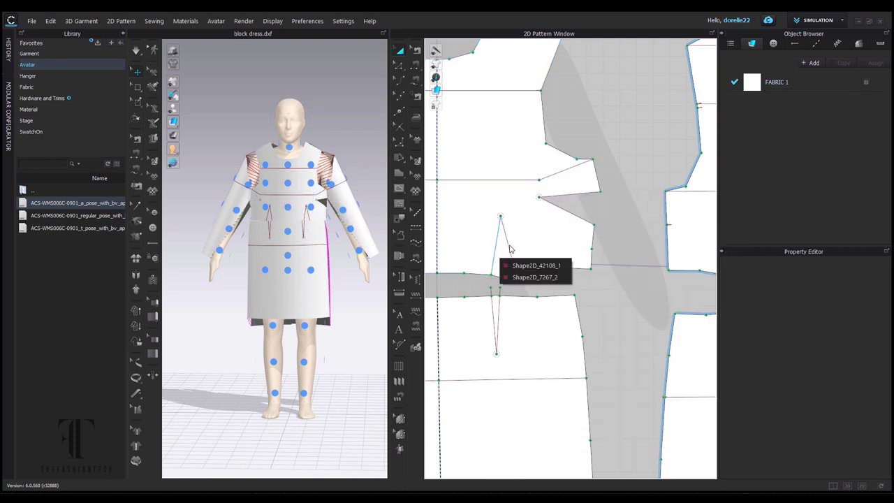
pyautogui.click(513, 265)
pyautogui.rightClick(509, 248)
pyautogui.click(508, 269)
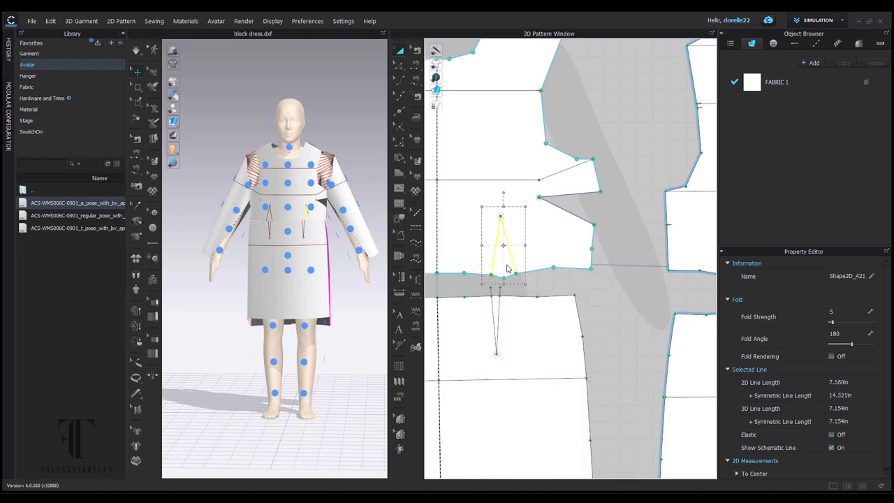
pyautogui.rightClick(508, 269)
pyautogui.click(555, 189)
pyautogui.click(589, 310)
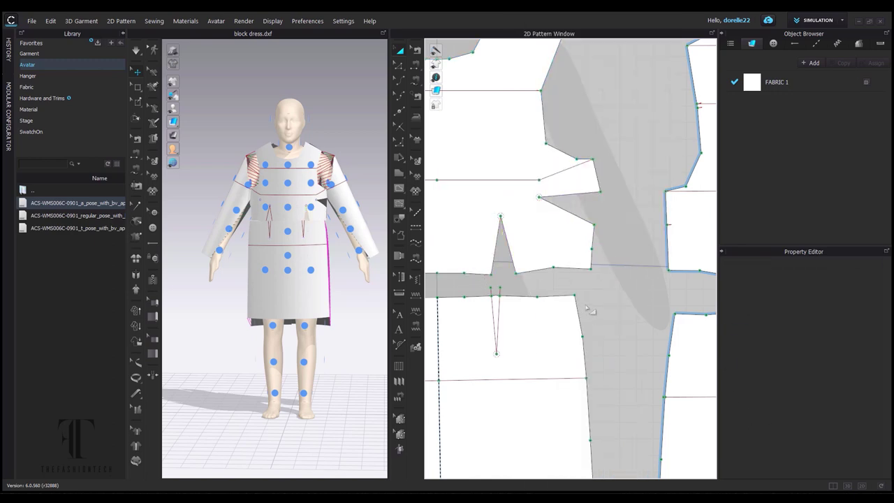
pyautogui.scroll(-3, 589, 310)
# Split the dart area off the front bodice as a separate Top's Front_4 piece.
pyautogui.click(475, 283)
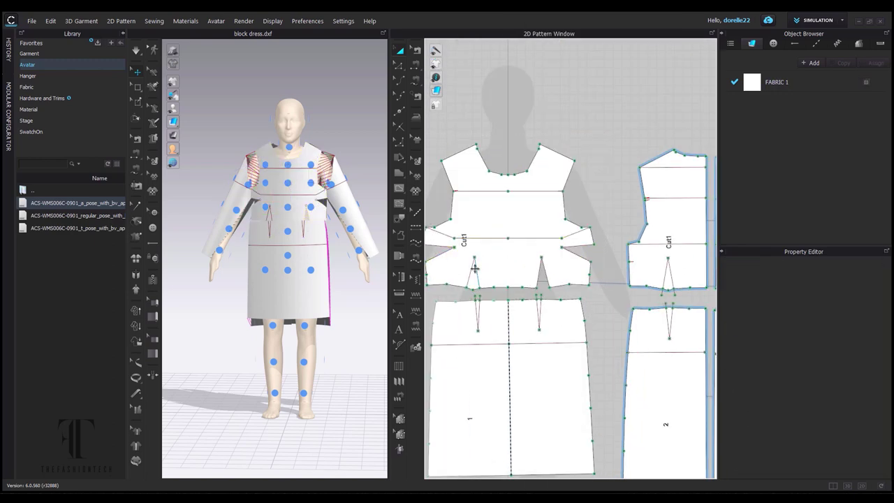
pyautogui.scroll(5, 479, 267)
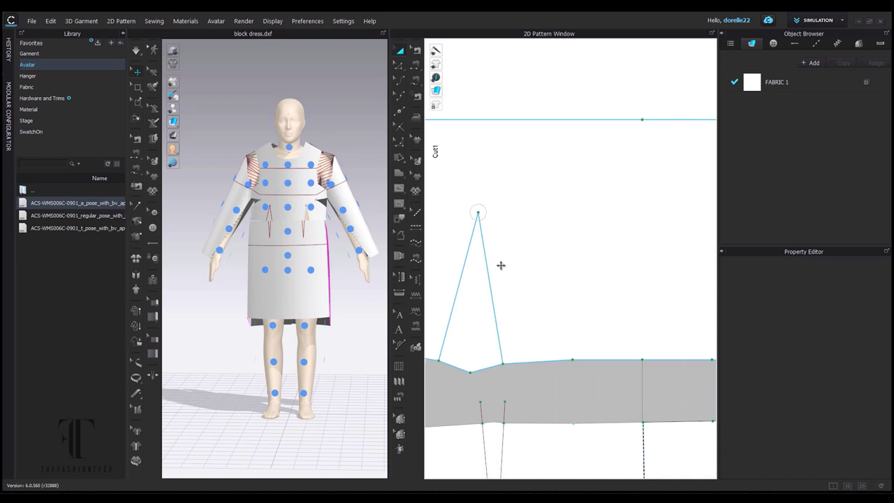
pyautogui.click(473, 304)
pyautogui.rightClick(493, 299)
pyautogui.click(531, 262)
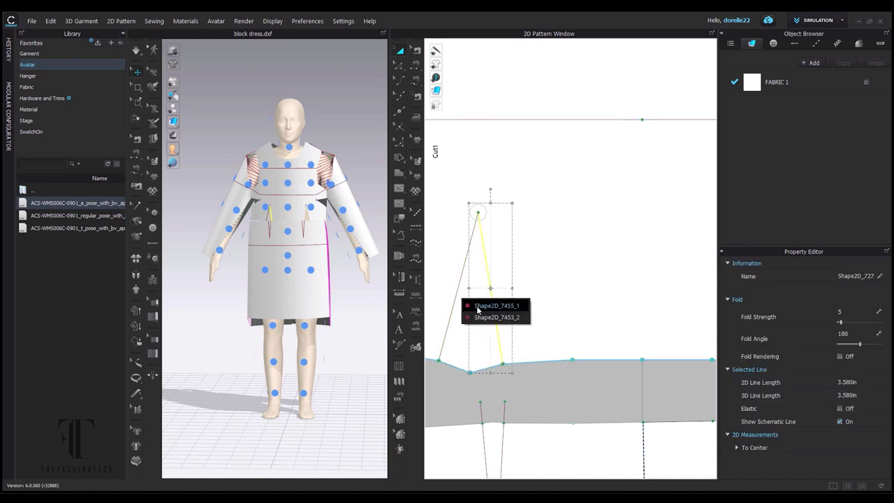
pyautogui.rightClick(452, 307)
pyautogui.click(483, 174)
pyautogui.click(474, 341)
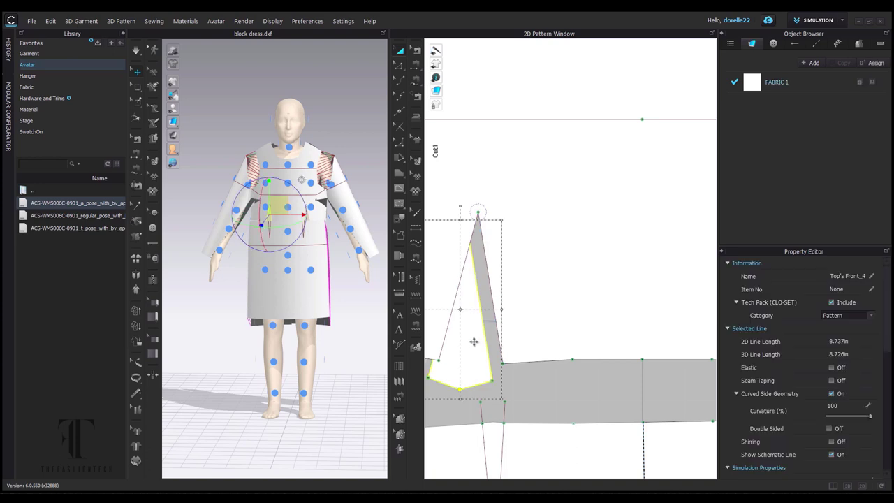
pyautogui.scroll(-5, 531, 314)
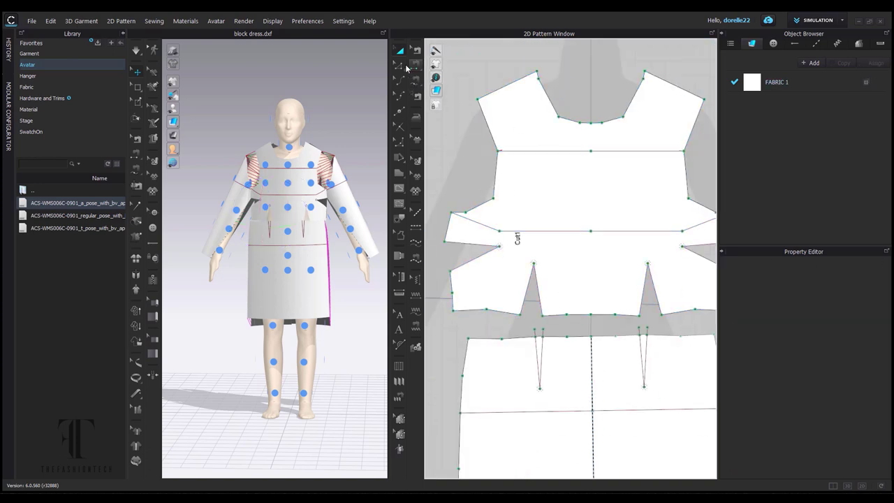
# Draw a centre internal line ending at the waist and extend it to the pattern outline.
pyautogui.click(398, 190)
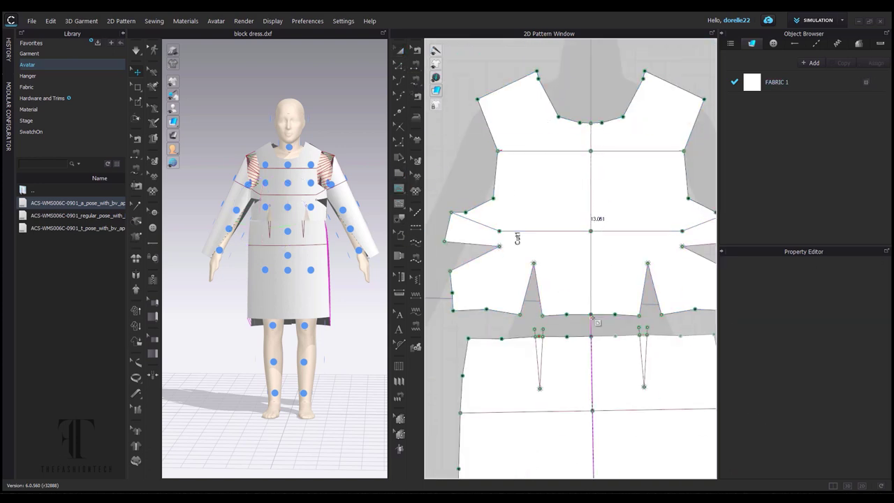
pyautogui.doubleClick(592, 315)
pyautogui.rightClick(591, 203)
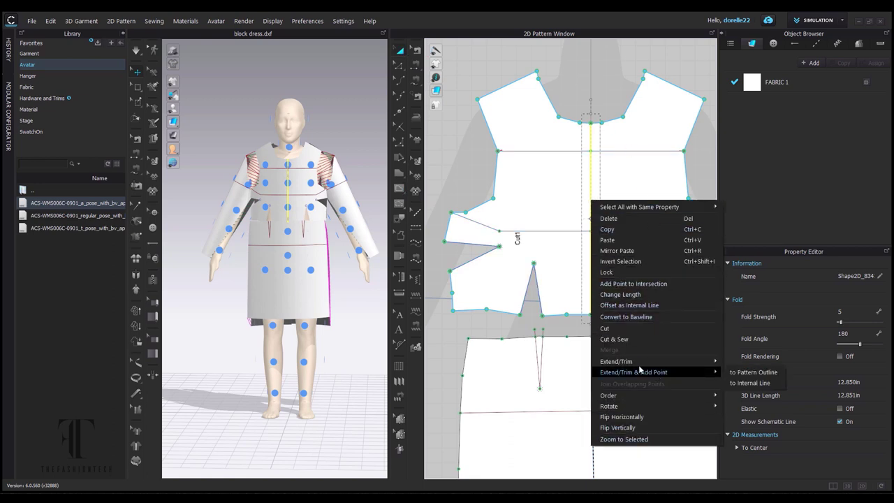
pyautogui.moveTo(632, 364)
pyautogui.click(743, 376)
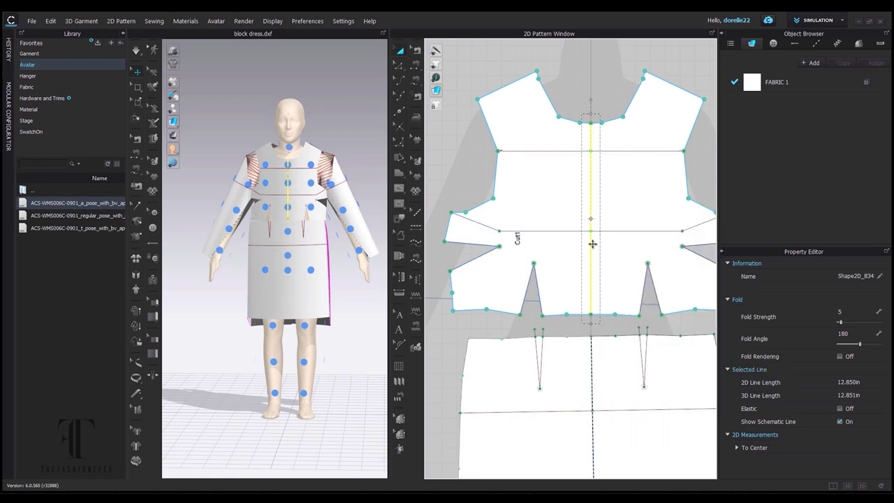
pyautogui.rightClick(591, 244)
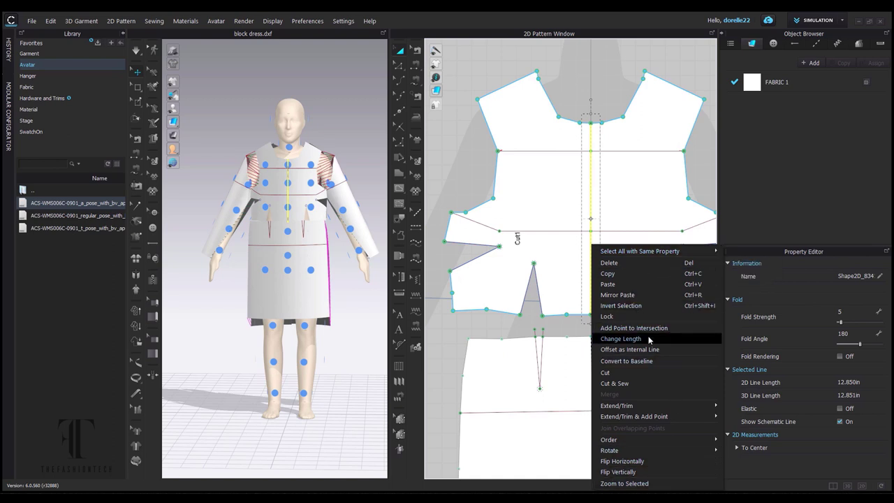
pyautogui.press('Escape')
pyautogui.scroll(-4, 530, 167)
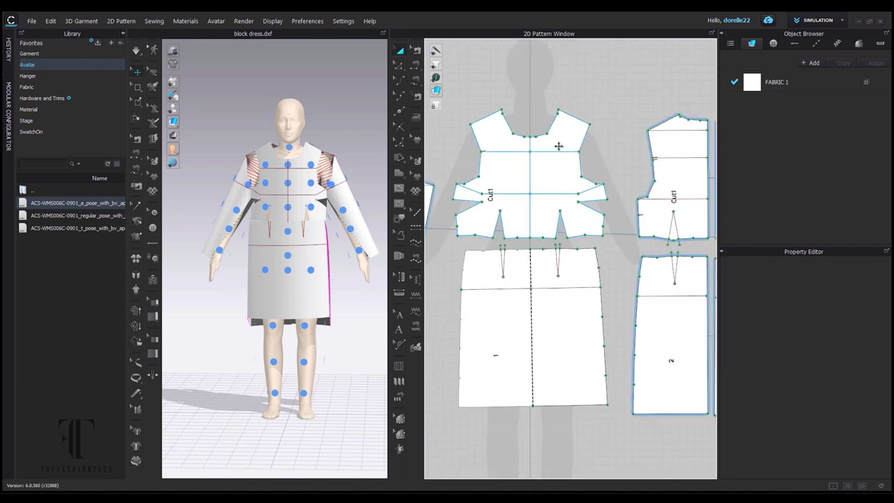
pyautogui.scroll(6, 517, 255)
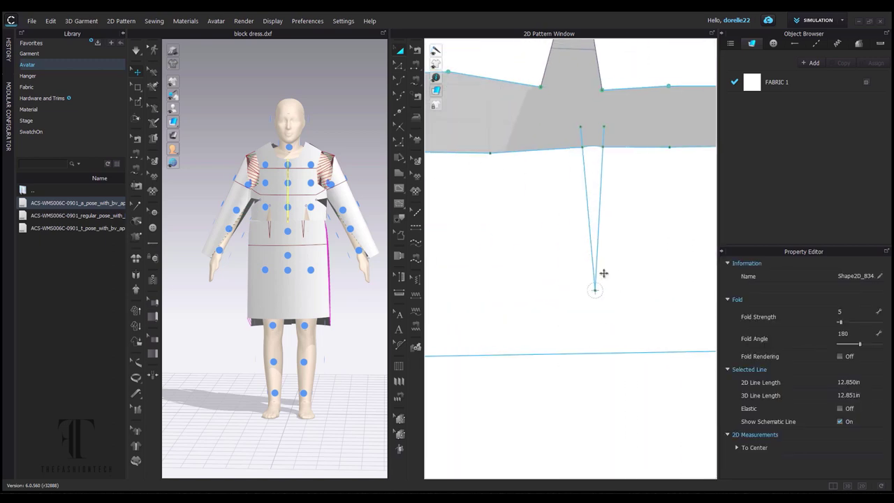
# Cut the skirt dart and the upper and lower back darts into their outlines.
pyautogui.click(613, 135)
pyautogui.click(603, 130)
pyautogui.rightClick(581, 132)
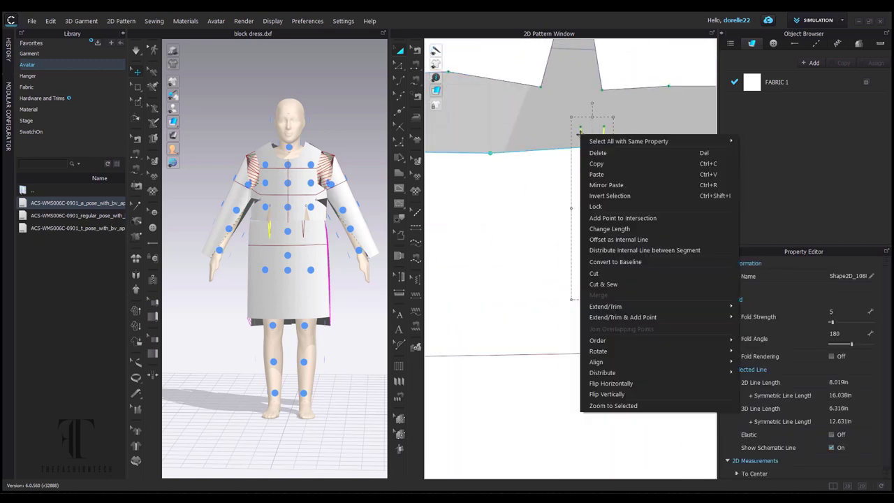
pyautogui.click(610, 279)
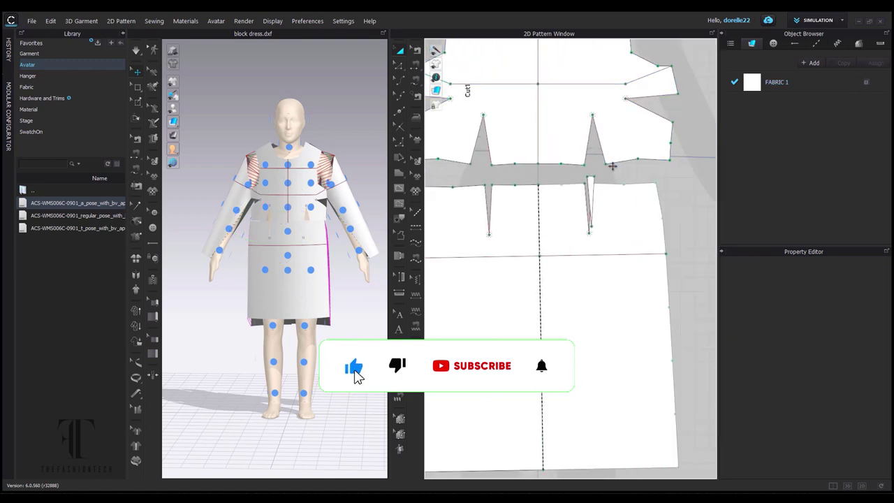
pyautogui.click(591, 180)
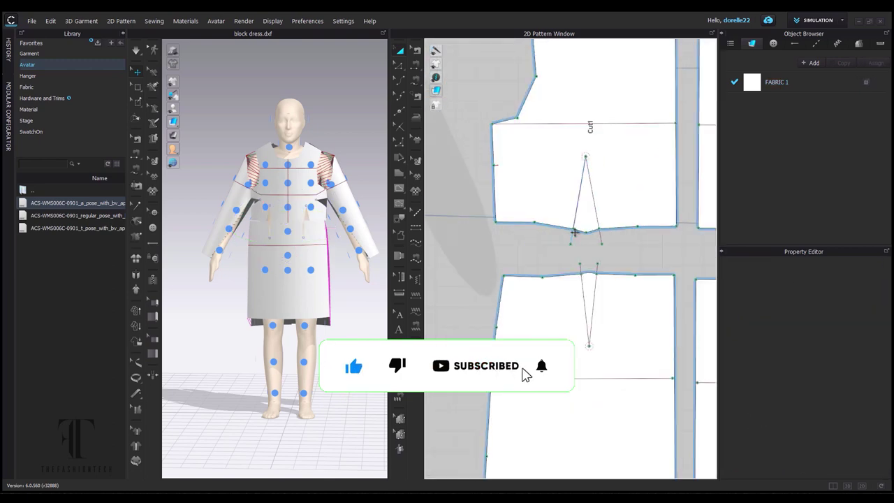
pyautogui.click(595, 235)
pyautogui.rightClick(599, 237)
pyautogui.click(635, 373)
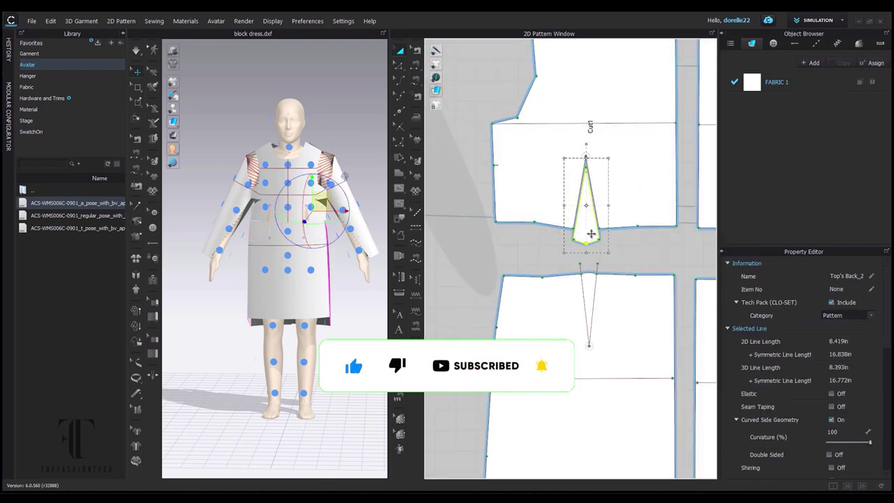
pyautogui.click(596, 264)
pyautogui.rightClick(597, 264)
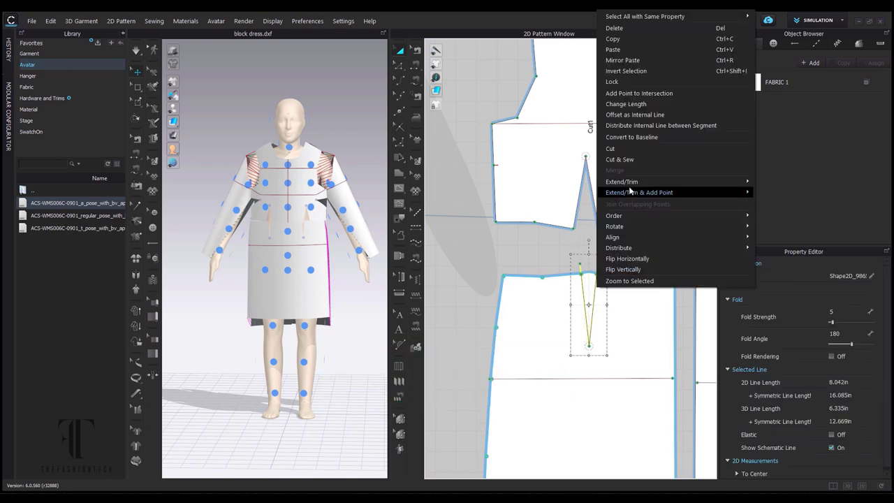
pyautogui.click(615, 146)
pyautogui.scroll(-4, 591, 263)
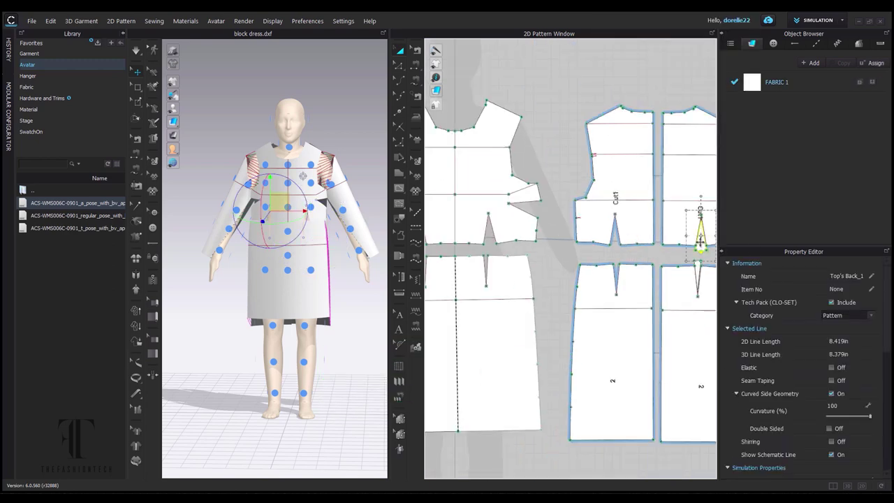
# Sew the front bodice's side edges to the back bodice pieces with Segment Sewing.
pyautogui.click(418, 62)
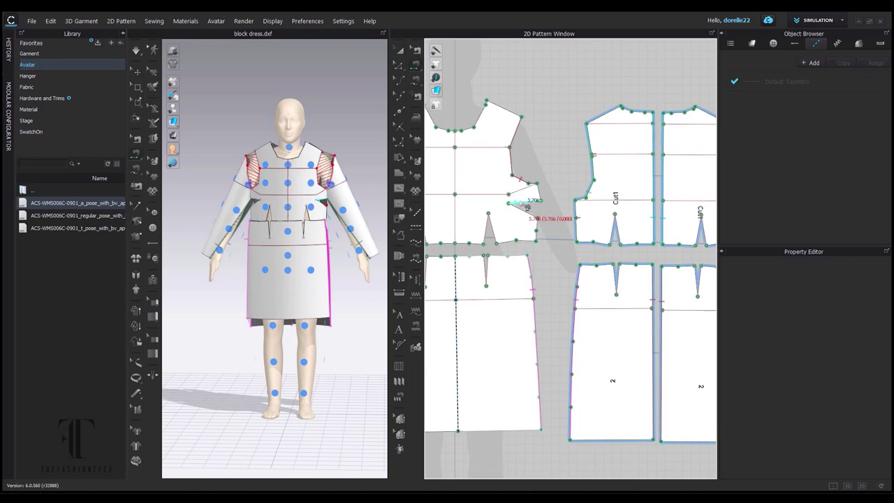
pyautogui.scroll(-1, 489, 271)
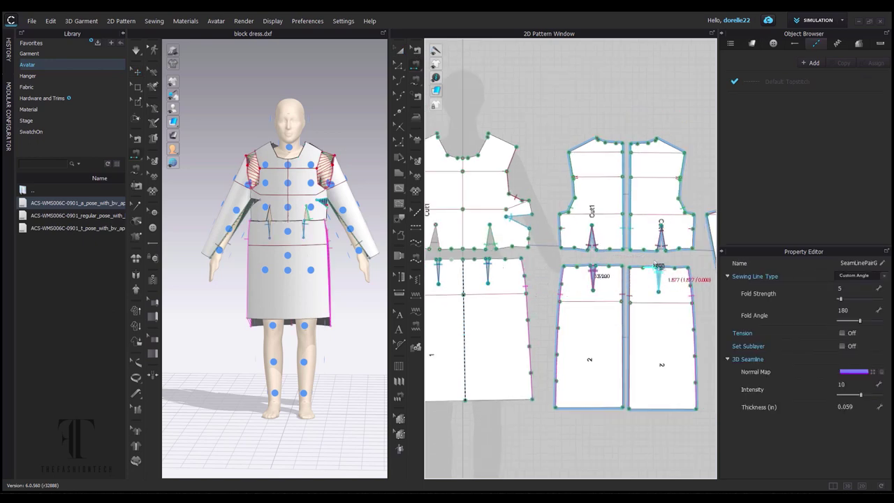
pyautogui.scroll(-1, 594, 274)
pyautogui.scroll(5, 595, 277)
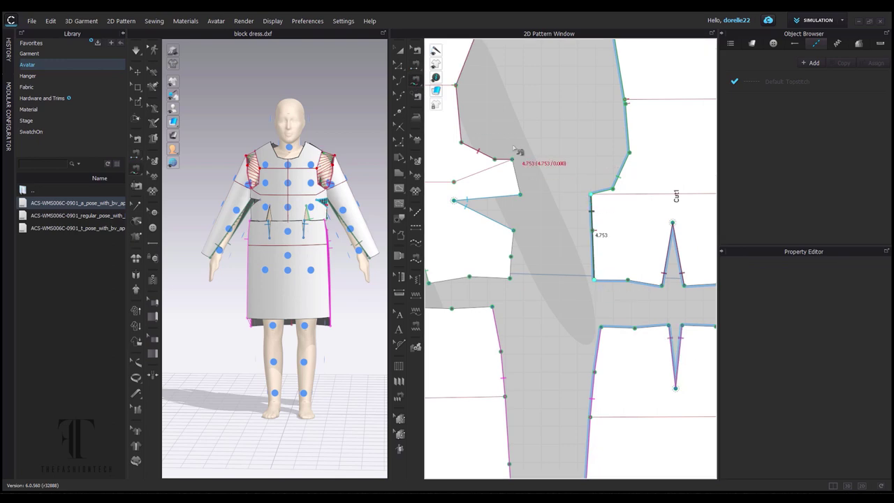
pyautogui.scroll(-5, 538, 330)
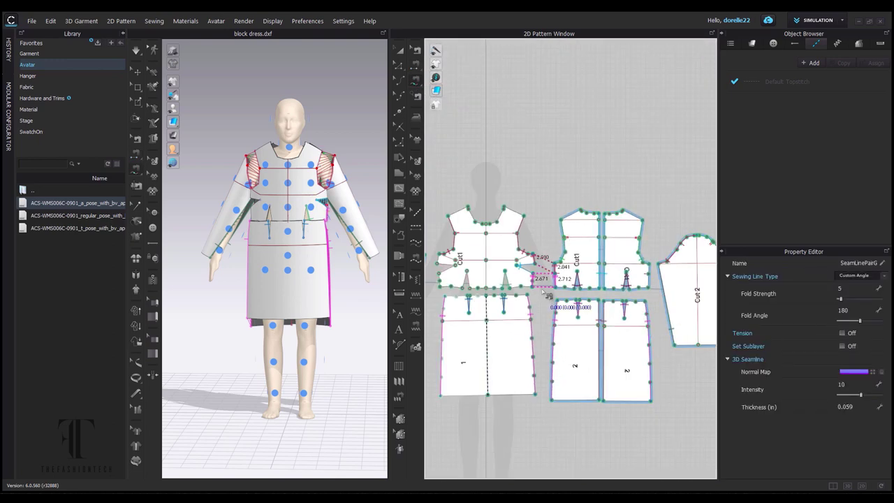
pyautogui.scroll(2, 547, 213)
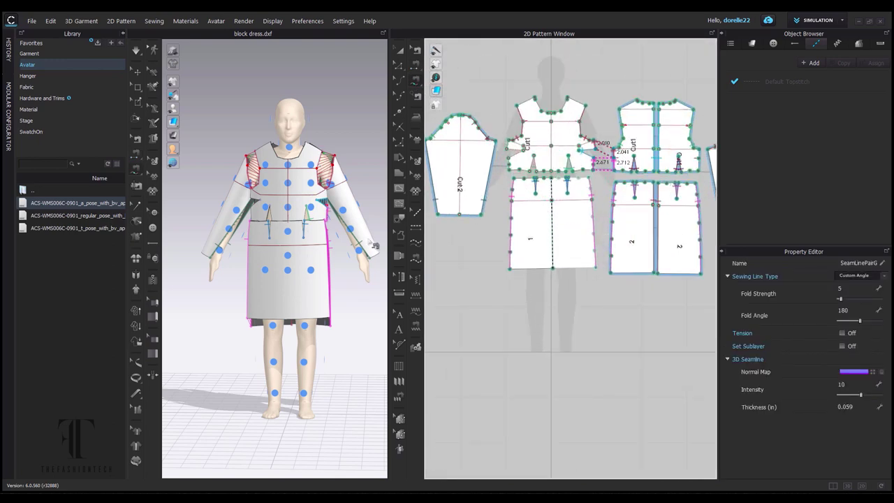
# Select the left and right sleeves on the avatar and orbit toward a side view.
pyautogui.press('q')
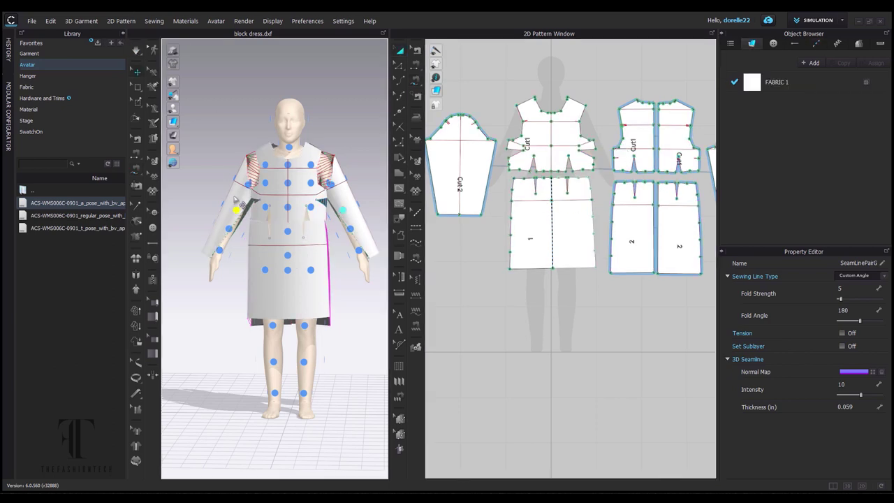
pyautogui.click(236, 203)
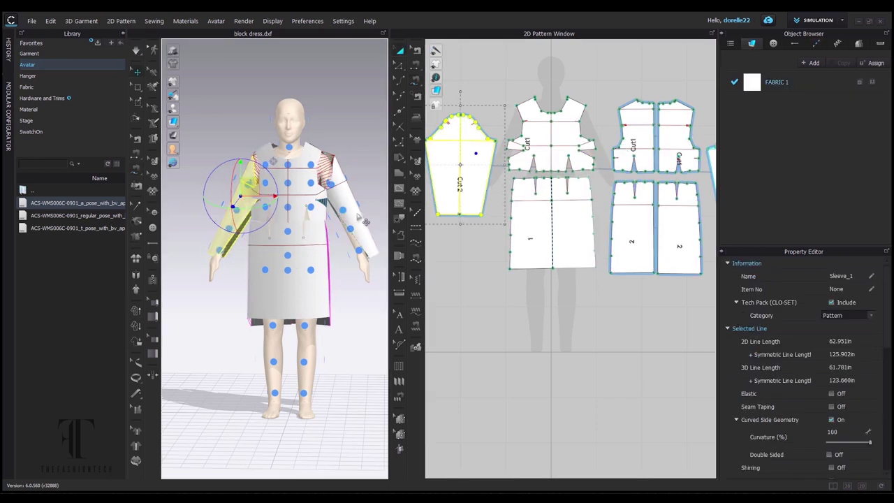
pyautogui.click(368, 219)
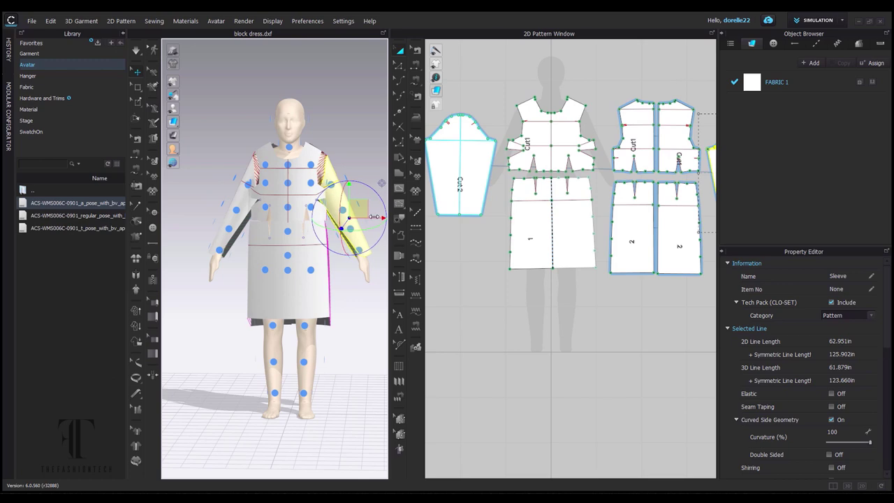
pyautogui.moveTo(384, 219); pyautogui.dragTo(300, 154, button='right')
pyautogui.scroll(5, 557, 158)
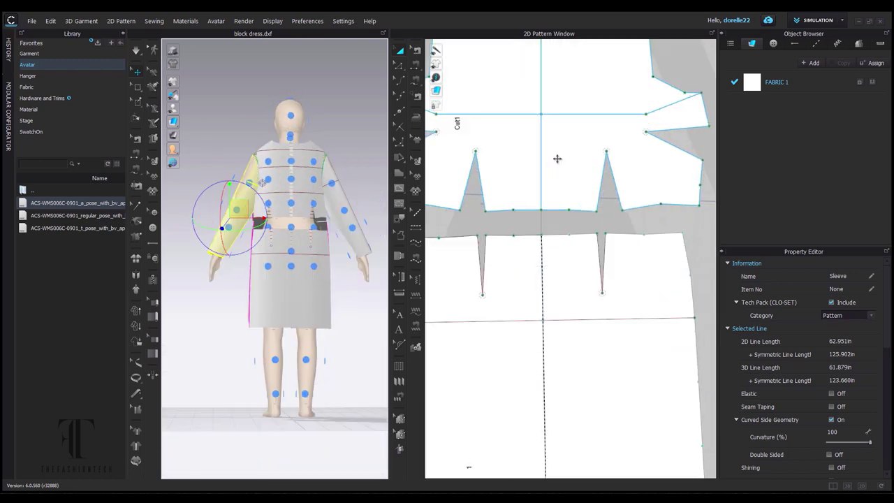
pyautogui.scroll(-3, 557, 158)
# Sew the back bodice waist, then the front bodice waist, to the skirt's top edges.
pyautogui.click(417, 81)
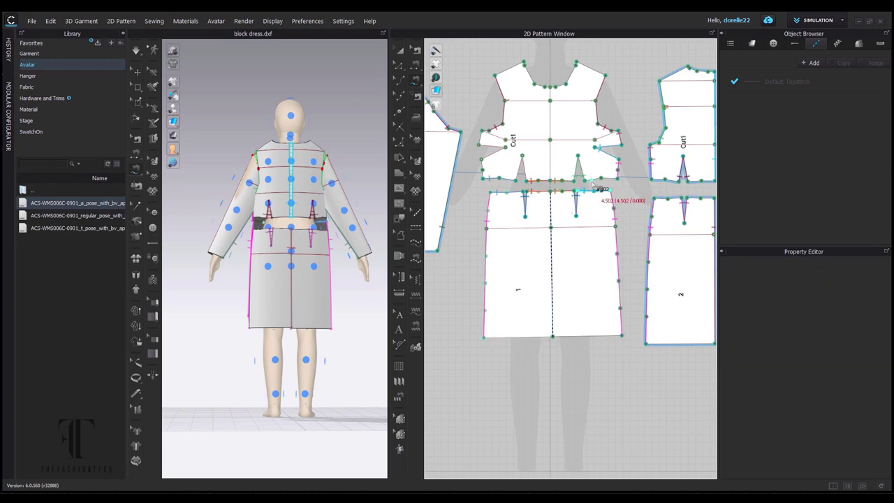
pyautogui.scroll(5, 600, 188)
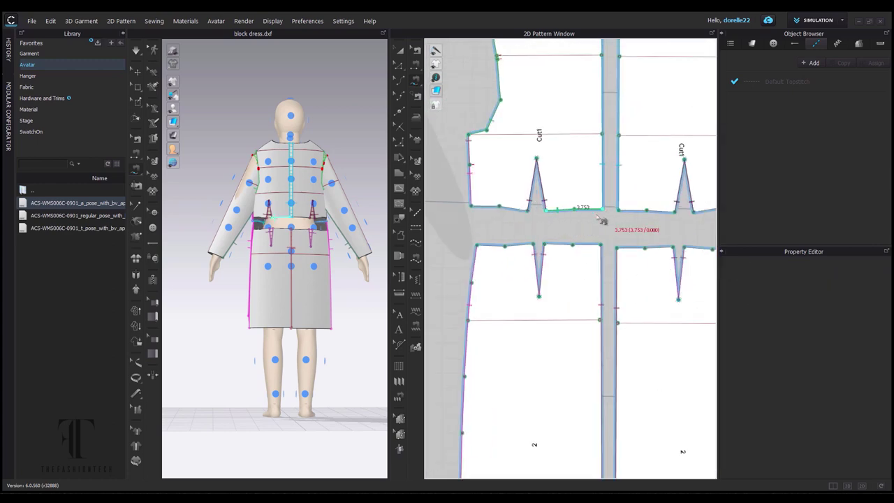
pyautogui.click(607, 249)
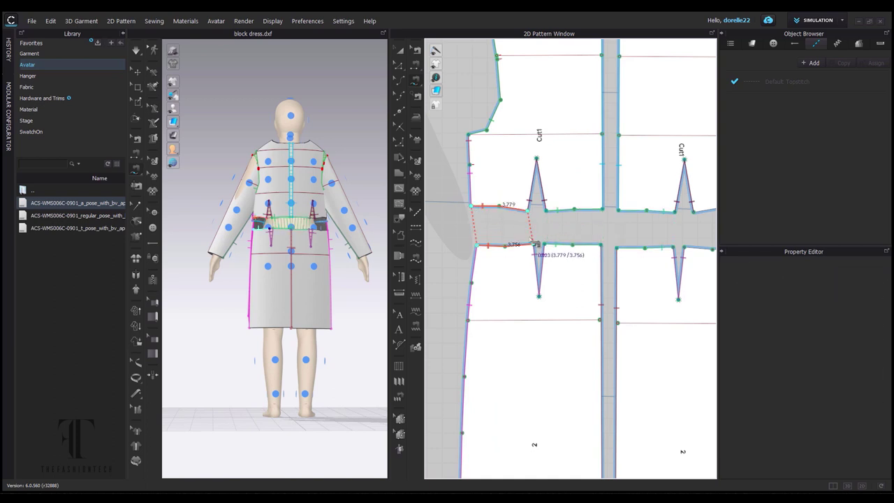
pyautogui.scroll(-2, 536, 244)
pyautogui.scroll(-2, 634, 278)
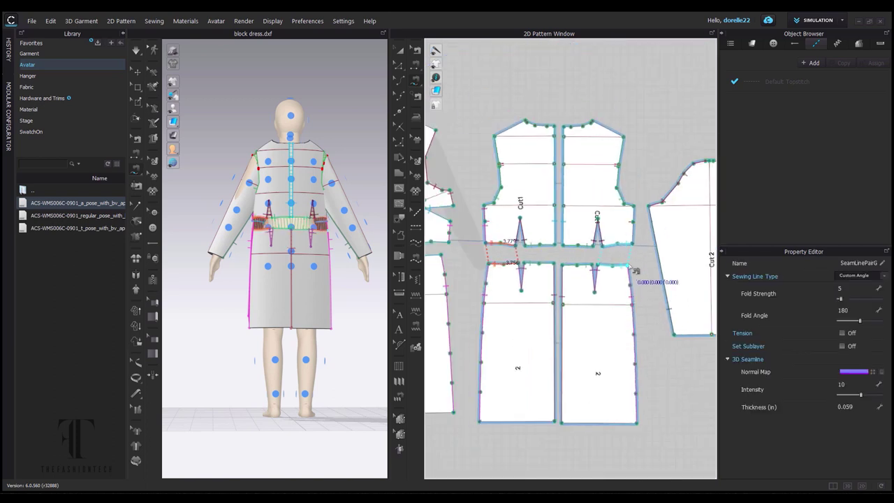
pyautogui.moveTo(636, 216); pyautogui.dragTo(578, 220, button='right')
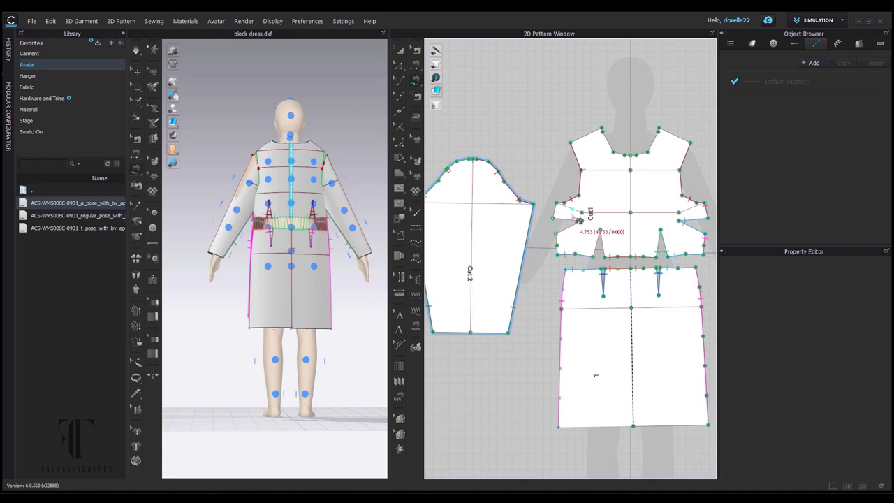
pyautogui.click(563, 255)
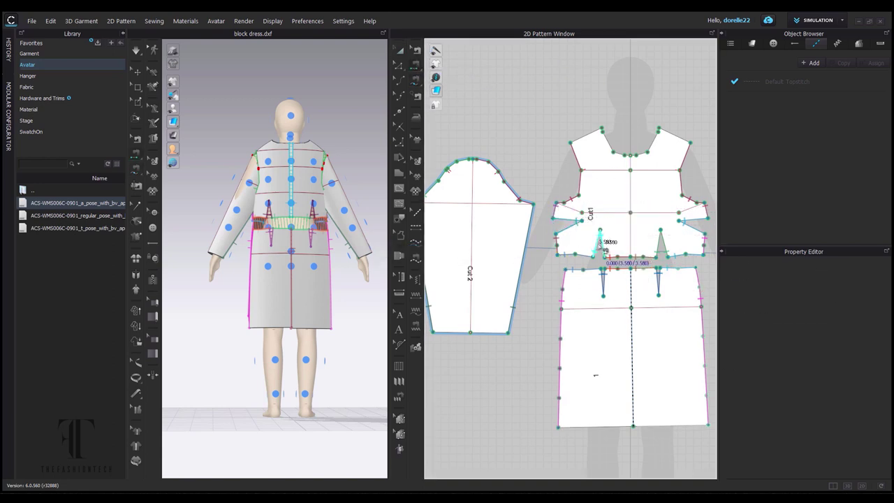
pyautogui.scroll(-3, 640, 197)
pyautogui.moveTo(641, 197); pyautogui.dragTo(521, 196, button='right')
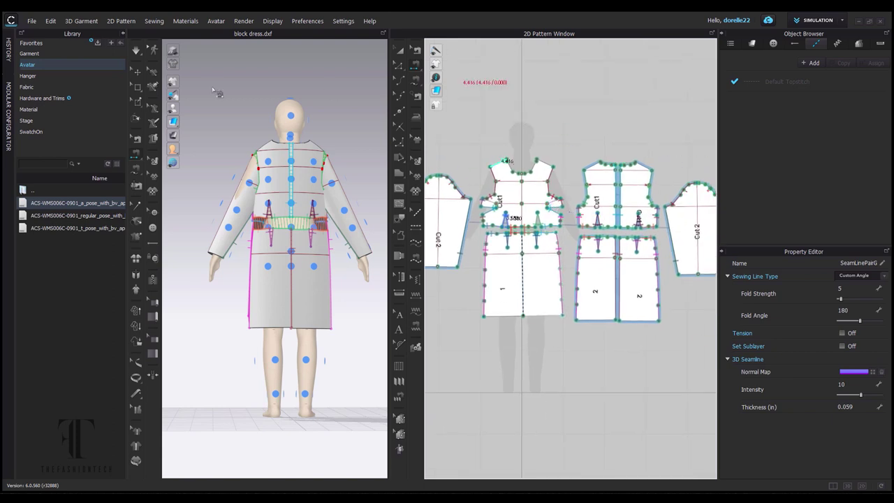
# Simulate the garment onto the avatar and sew the front-to-back shoulder seam.
pyautogui.press('space')
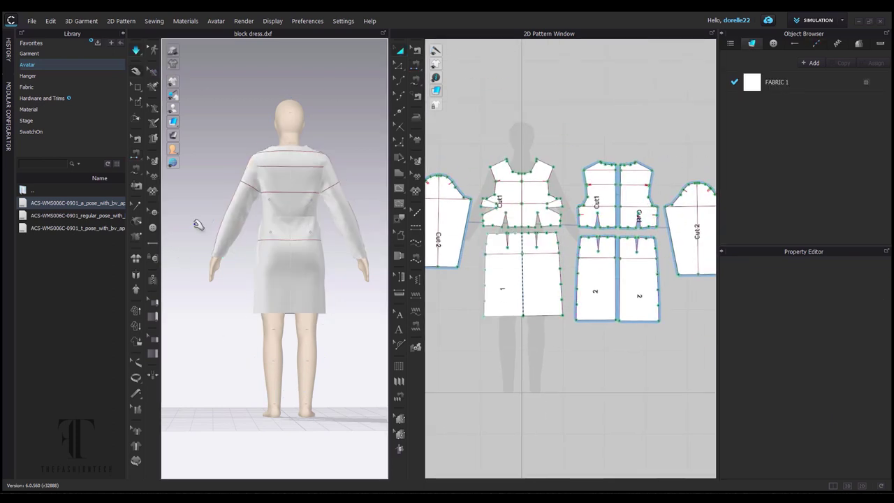
pyautogui.press('n')
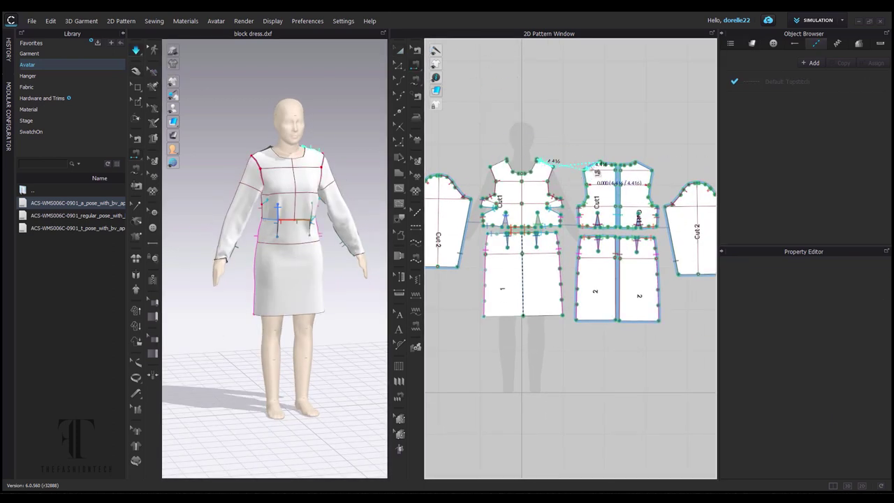
pyautogui.click(598, 172)
pyautogui.press('a')
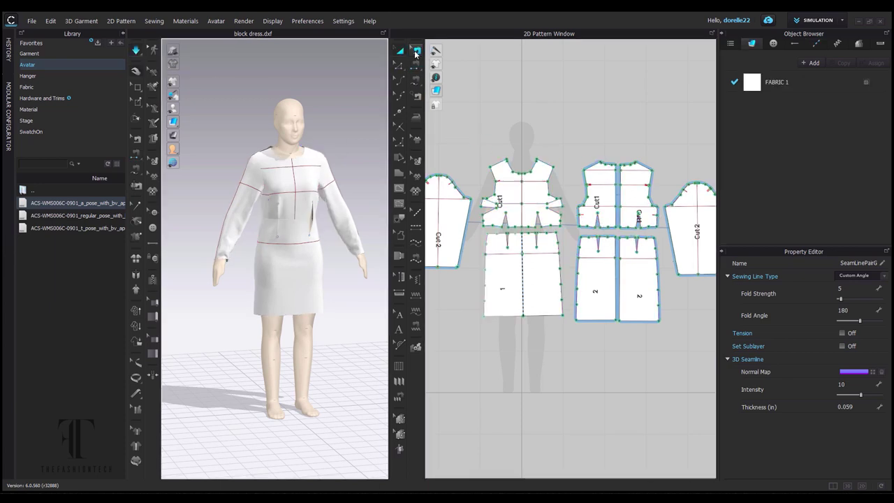
# Sew along the front waist dart legs, picking the 8.875 skirt line segment.
pyautogui.click(415, 50)
pyautogui.press('a')
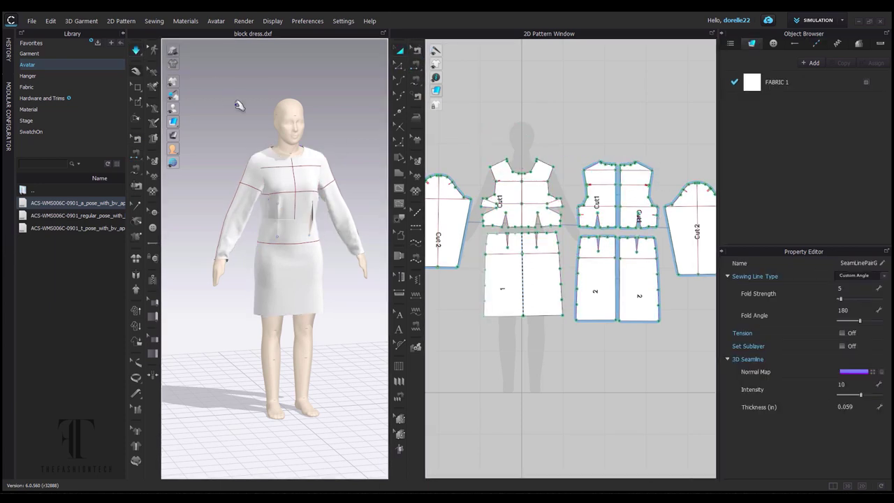
pyautogui.scroll(5, 314, 213)
pyautogui.scroll(-3, 552, 280)
pyautogui.scroll(8, 534, 231)
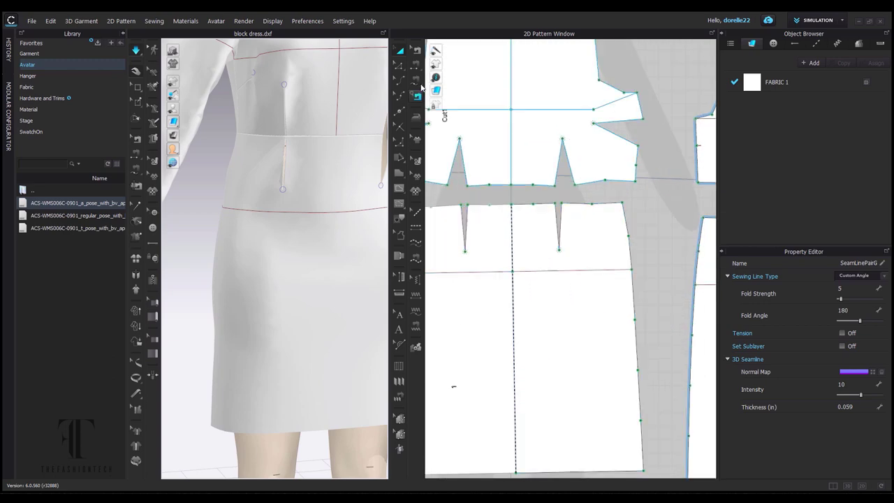
pyautogui.click(416, 67)
pyautogui.moveTo(354, 198); pyautogui.dragTo(377, 160, button='right')
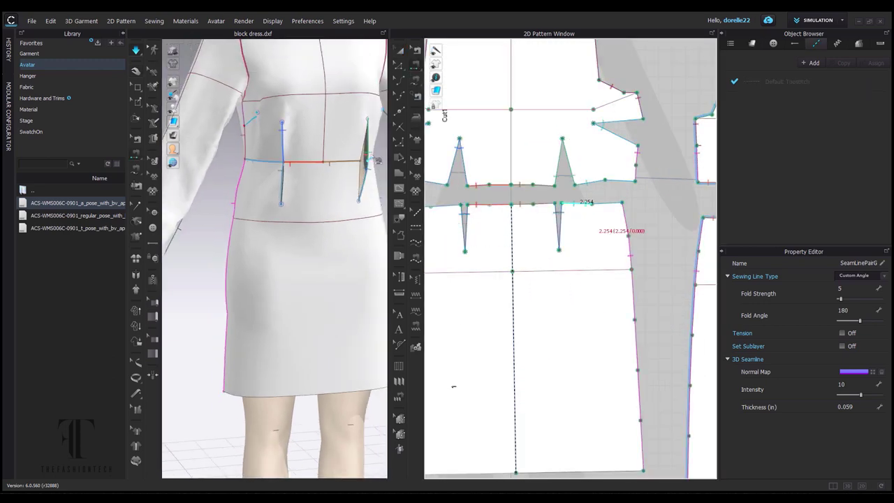
pyautogui.click(569, 270)
pyautogui.moveTo(377, 274); pyautogui.dragTo(318, 278, button='right')
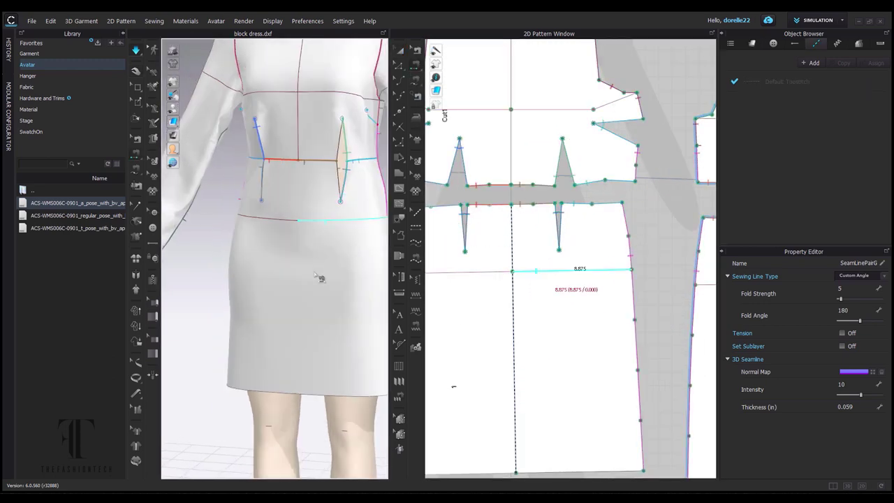
pyautogui.click(417, 51)
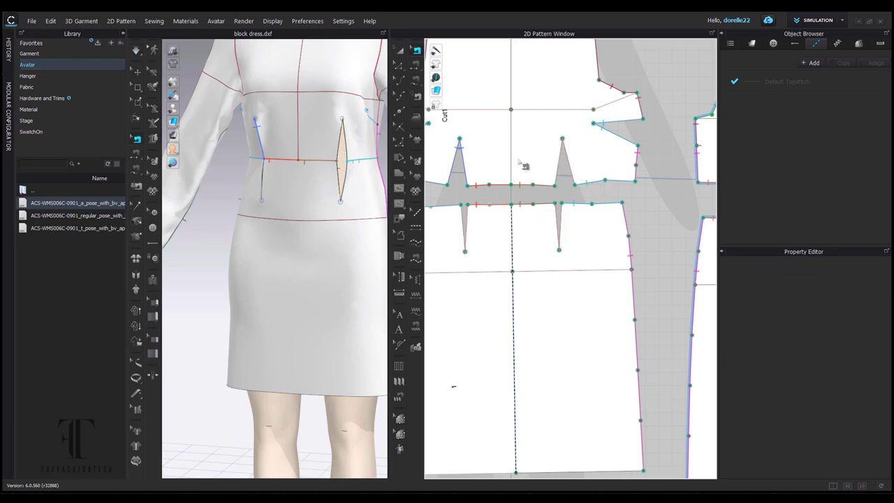
# Zoom in and inspect the lower front waist dart's edges in Edit Pattern mode.
pyautogui.scroll(5, 618, 187)
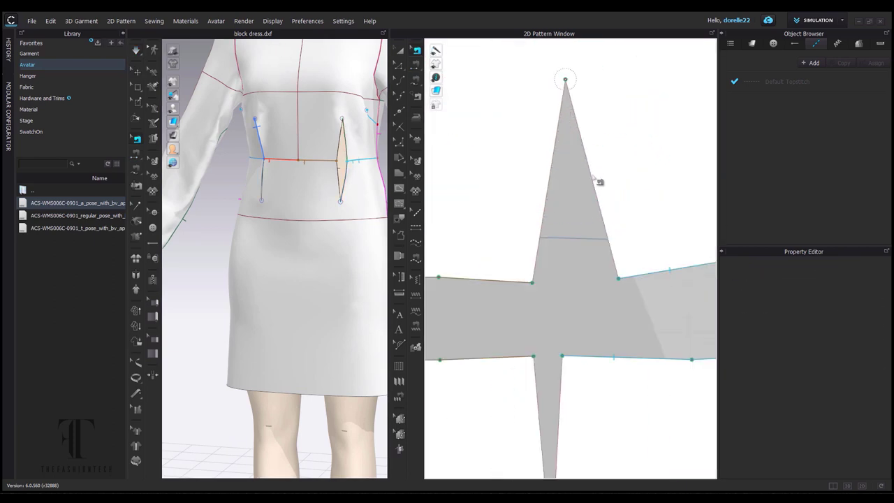
pyautogui.press('z')
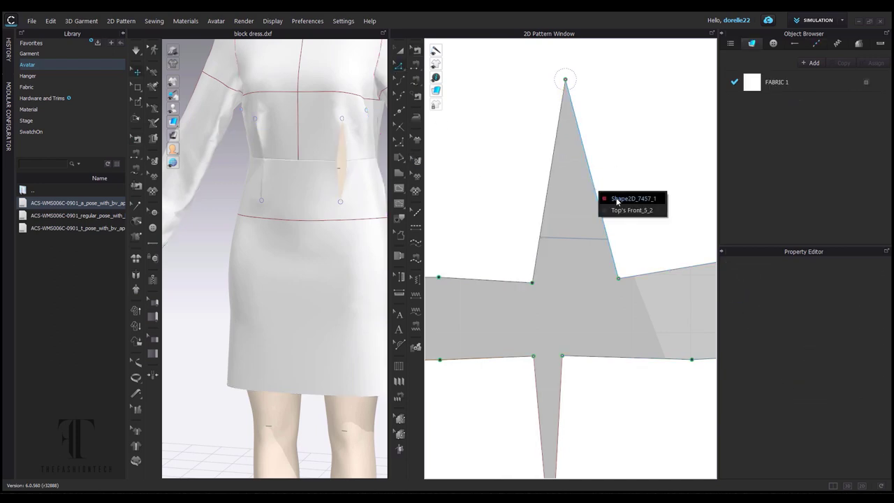
pyautogui.click(562, 388)
pyautogui.click(561, 400)
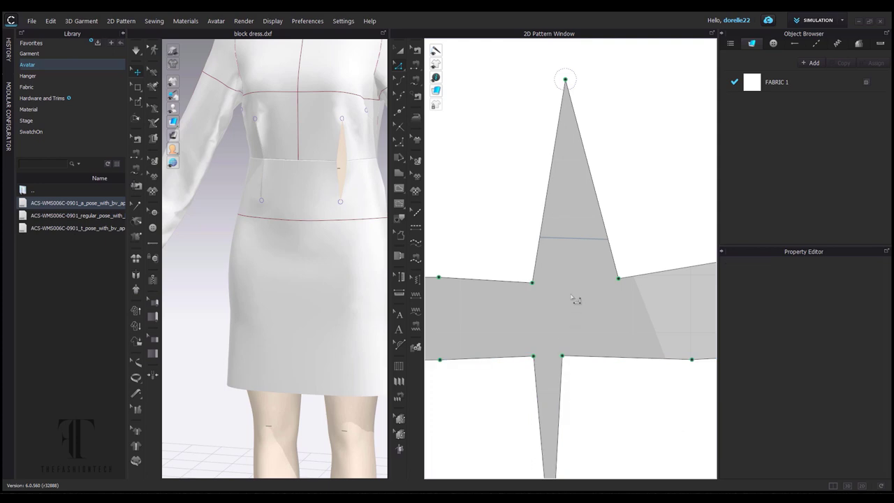
# Sew the two dart legs together and orbit the dress to check the closed dart.
pyautogui.press('n')
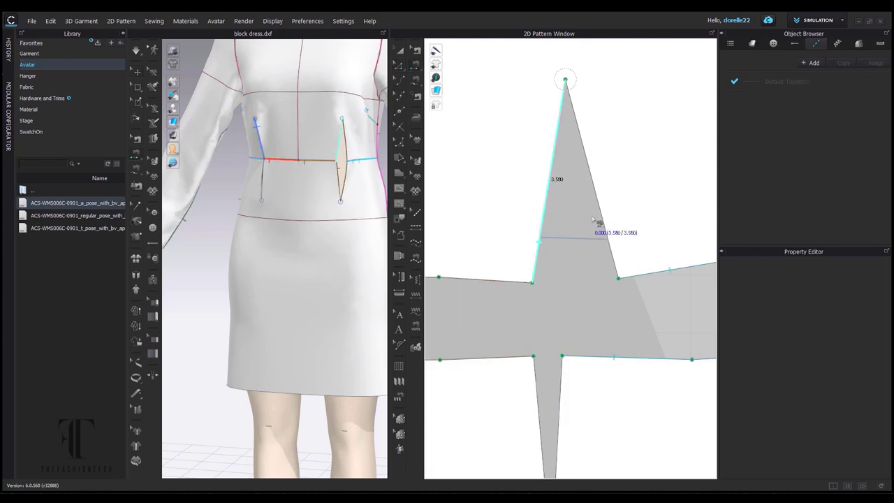
pyautogui.click(599, 222)
pyautogui.click(543, 419)
pyautogui.click(559, 419)
pyautogui.press('a')
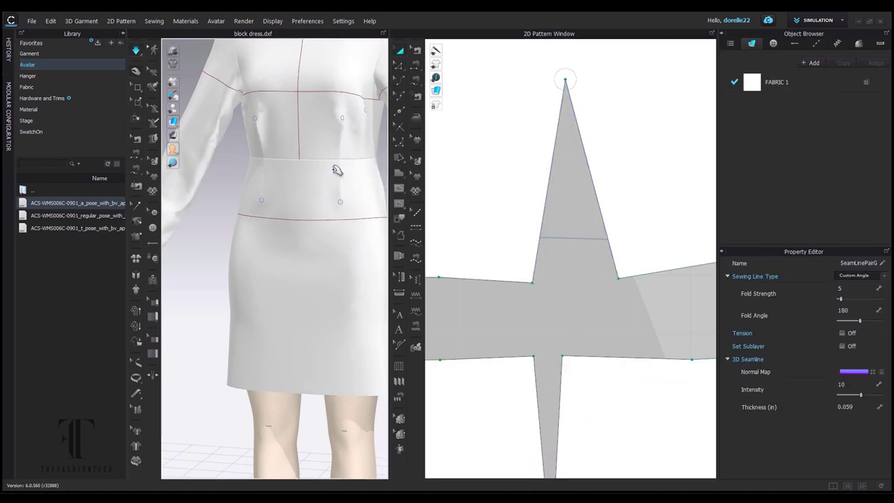
pyautogui.scroll(-5, 336, 170)
pyautogui.moveTo(326, 276); pyautogui.dragTo(368, 275, button='right')
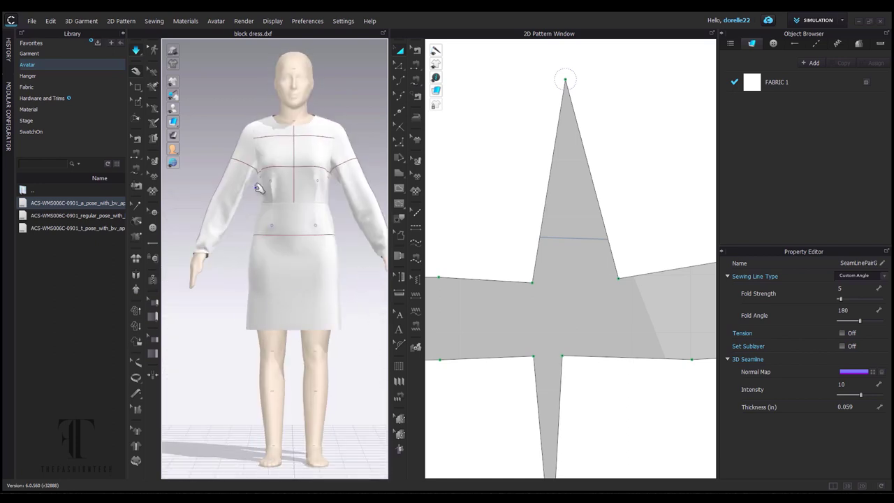
# Load the regular_pose avatar file from the Library so the avatar stands arms-down.
pyautogui.click(344, 178)
pyautogui.scroll(-3, 356, 258)
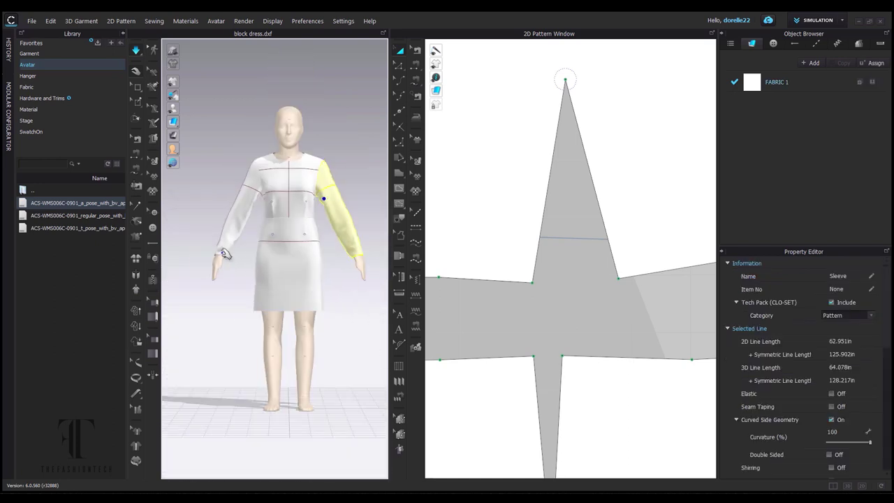
pyautogui.click(225, 241)
pyautogui.click(344, 217)
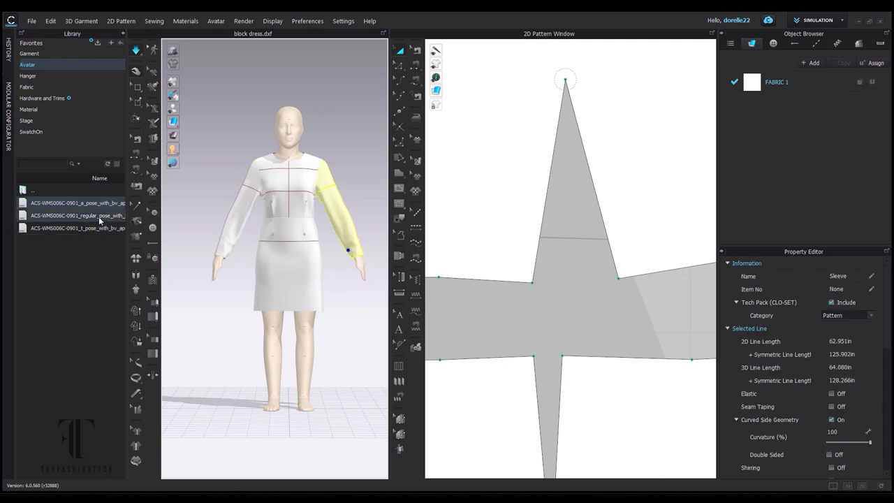
pyautogui.doubleClick(77, 215)
pyautogui.click(437, 272)
pyautogui.moveTo(349, 377); pyautogui.dragTo(239, 222, button='right')
pyautogui.moveTo(357, 190); pyautogui.dragTo(250, 203, button='right')
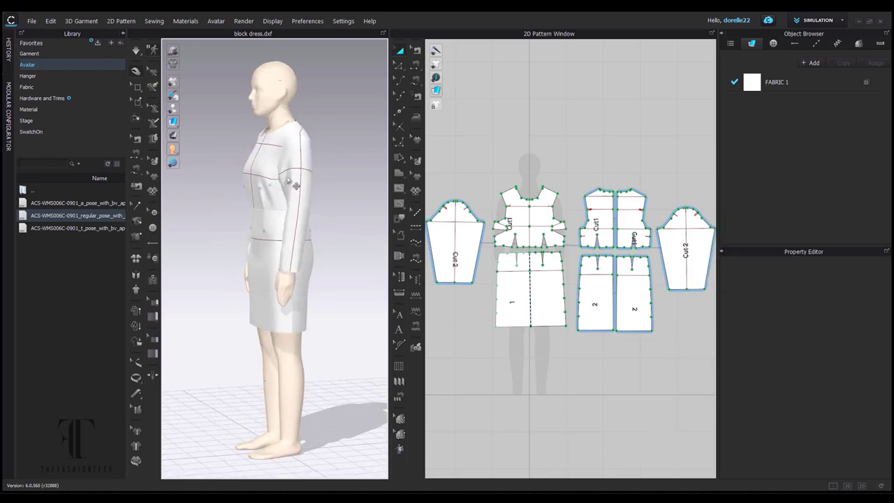
# Bend the front bodice's lower armhole segment into a curve with the Curve Point tool.
pyautogui.click(477, 249)
pyautogui.click(343, 224)
pyautogui.moveTo(343, 224); pyautogui.dragTo(411, 200, button='right')
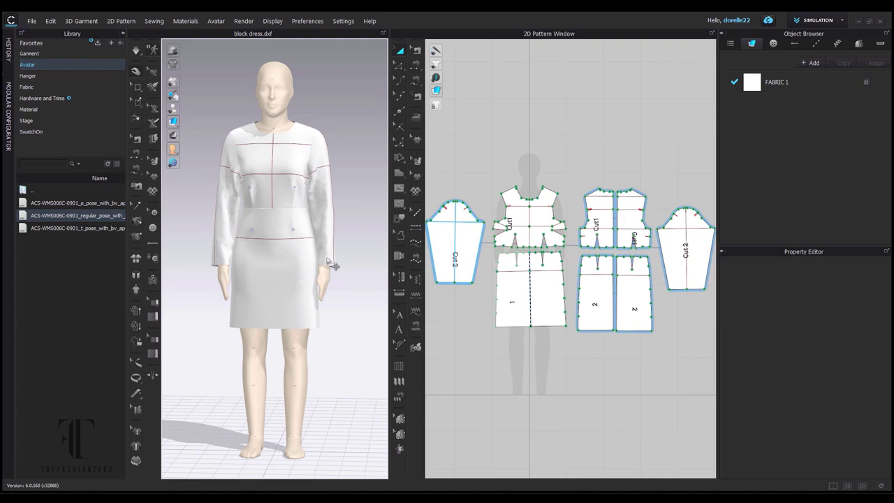
pyautogui.scroll(2, 329, 192)
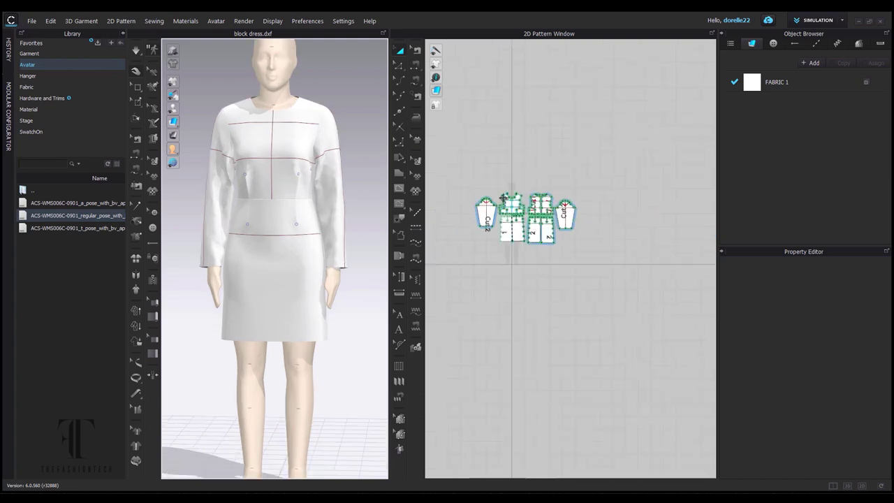
pyautogui.click(399, 80)
pyautogui.moveTo(501, 204); pyautogui.dragTo(510, 205)
pyautogui.moveTo(512, 269); pyautogui.dragTo(518, 266)
pyautogui.moveTo(505, 313); pyautogui.dragTo(503, 294)
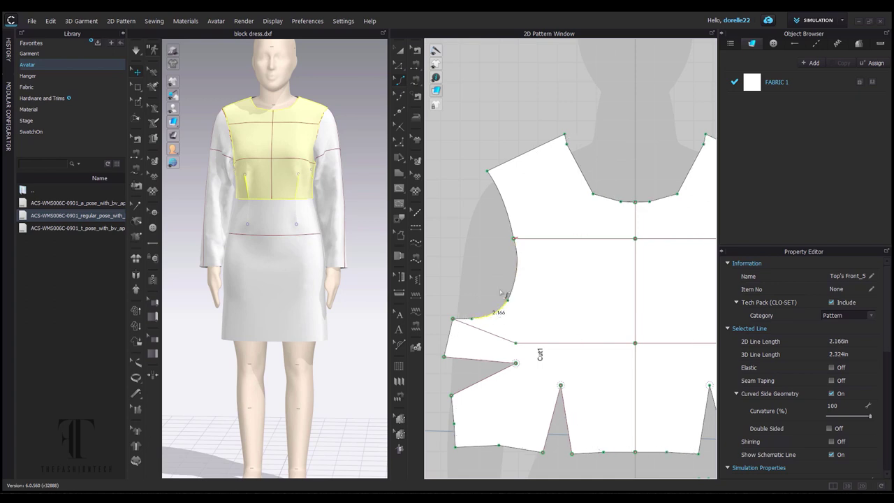
# Select the front bodice's upper armhole segment in Edit Pattern mode.
pyautogui.click(399, 64)
pyautogui.rightClick(524, 248)
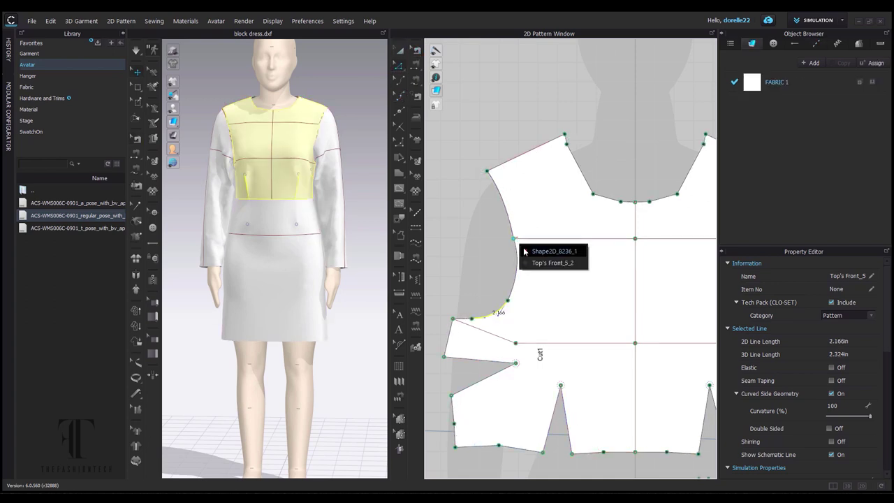
pyautogui.click(538, 253)
pyautogui.click(505, 197)
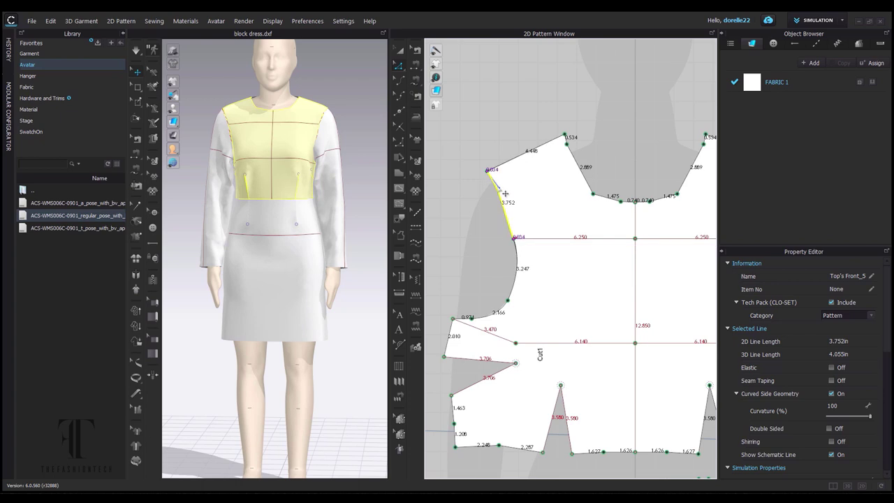
pyautogui.scroll(5, 505, 198)
pyautogui.click(514, 165)
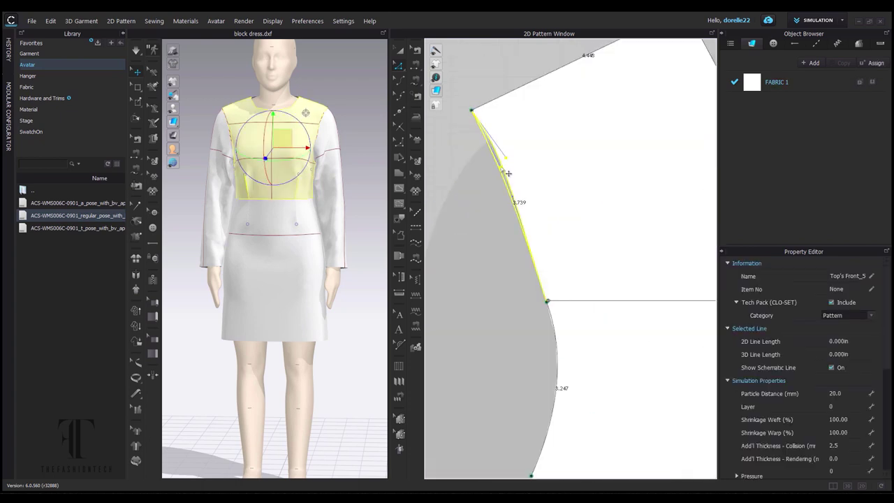
pyautogui.click(523, 200)
# Adjust the armhole point at the chest line, dismissing the points-too-close warning.
pyautogui.click(557, 307)
pyautogui.rightClick(557, 307)
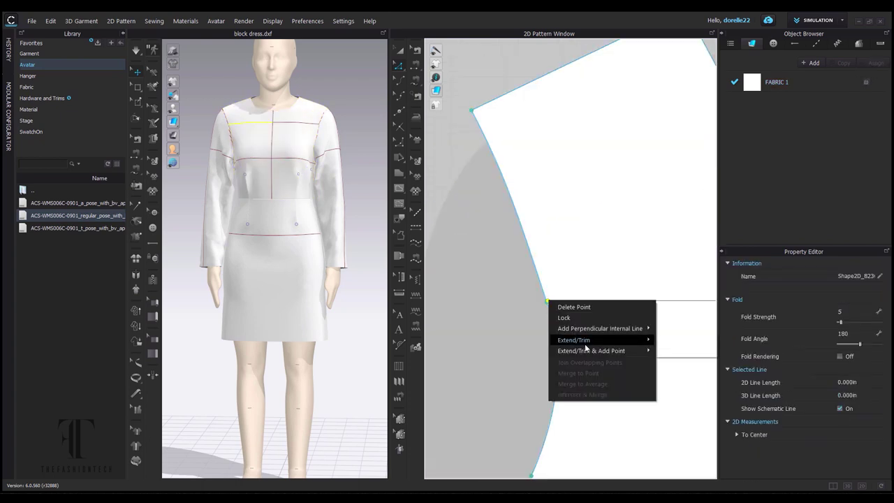
pyautogui.click(552, 310)
pyautogui.scroll(3, 548, 310)
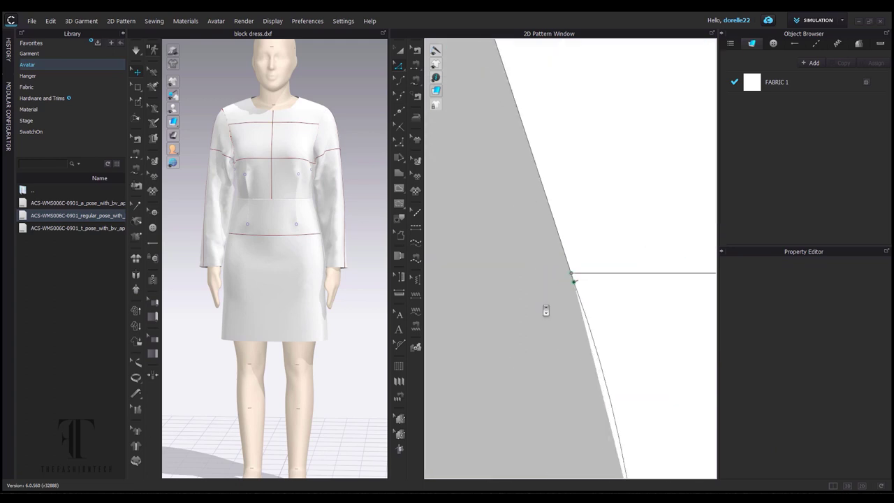
pyautogui.click(574, 278)
pyautogui.press('Return')
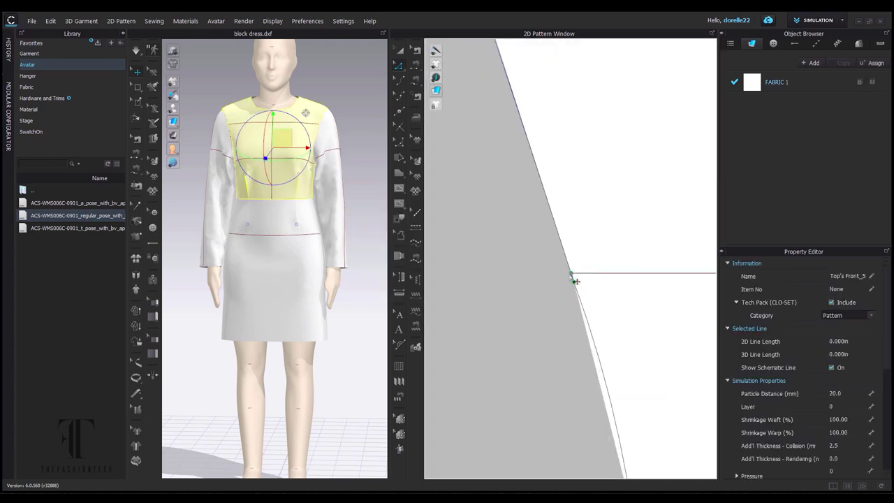
pyautogui.scroll(-5, 610, 349)
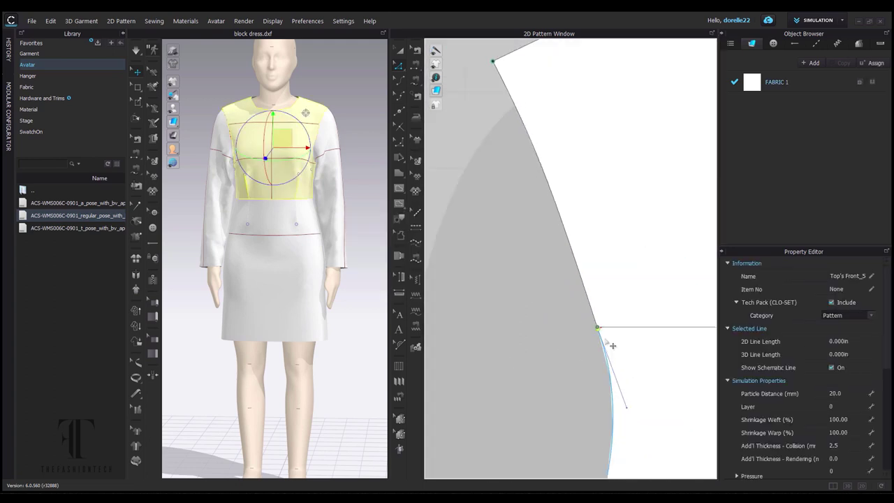
pyautogui.click(541, 246)
# Convert the sleeve cap point into a curve point to round the sleeve cap.
pyautogui.scroll(-3, 496, 227)
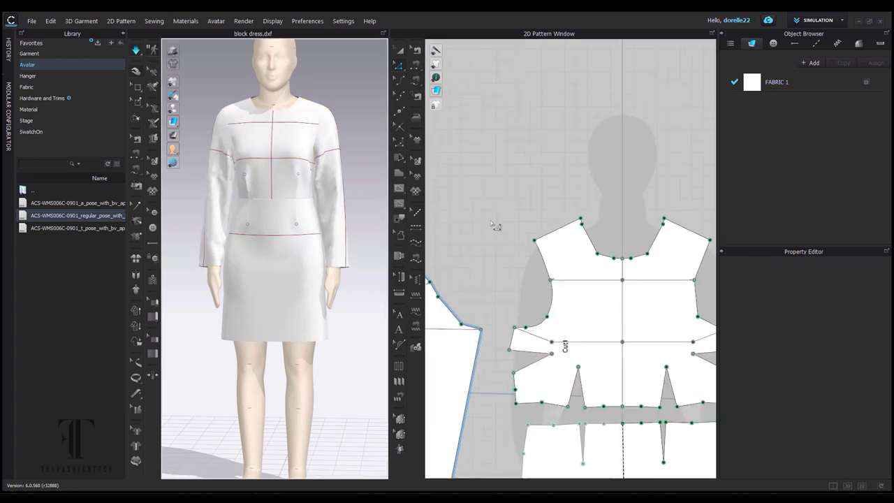
pyautogui.scroll(3, 599, 205)
pyautogui.rightClick(568, 275)
pyautogui.click(558, 263)
pyautogui.rightClick(557, 262)
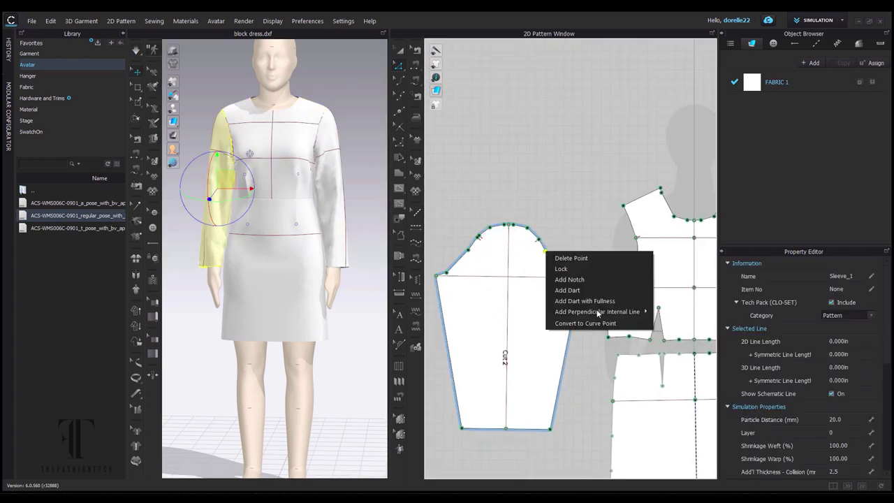
pyautogui.click(542, 243)
pyautogui.rightClick(542, 242)
pyautogui.press('Escape')
pyautogui.click(472, 253)
pyautogui.rightClick(468, 250)
pyautogui.click(454, 242)
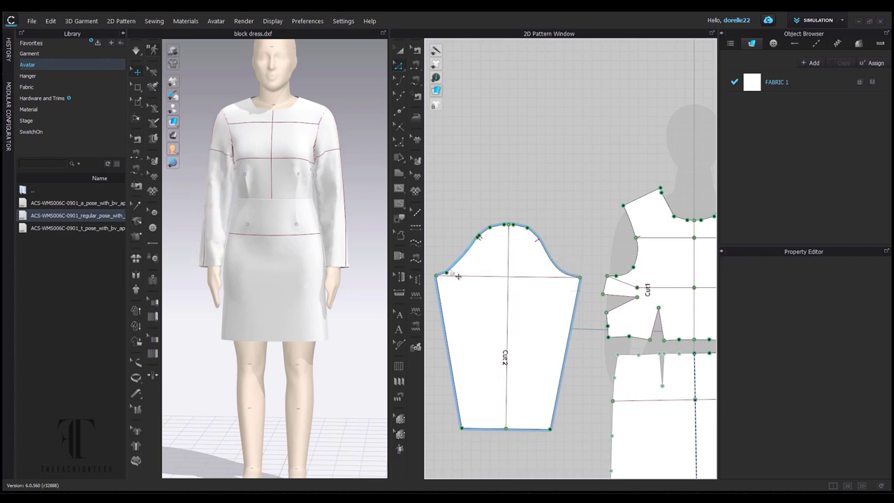
pyautogui.rightClick(445, 270)
pyautogui.click(568, 241)
pyautogui.rightClick(527, 228)
pyautogui.click(523, 223)
pyautogui.rightClick(510, 225)
pyautogui.click(515, 222)
pyautogui.rightClick(488, 227)
pyautogui.click(528, 299)
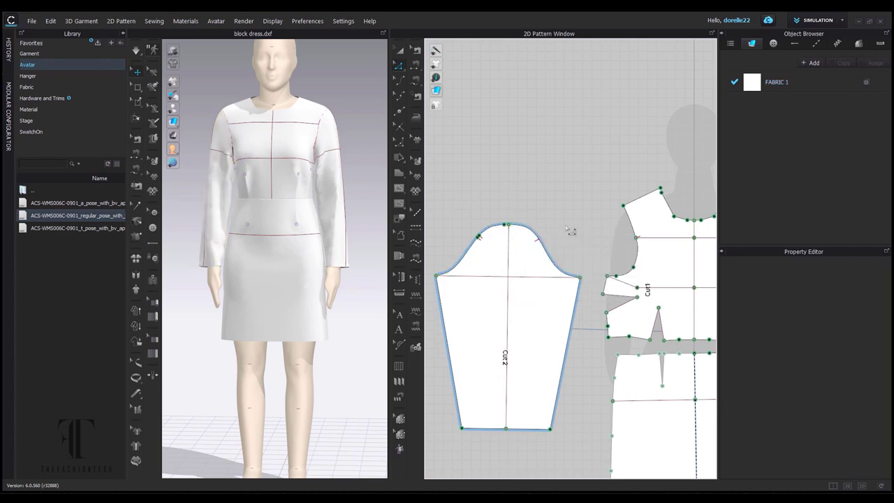
# Inspect the dart line on the back bodice's Back_1 piece, leaving it unchanged.
pyautogui.moveTo(325, 175); pyautogui.dragTo(190, 131, button='right')
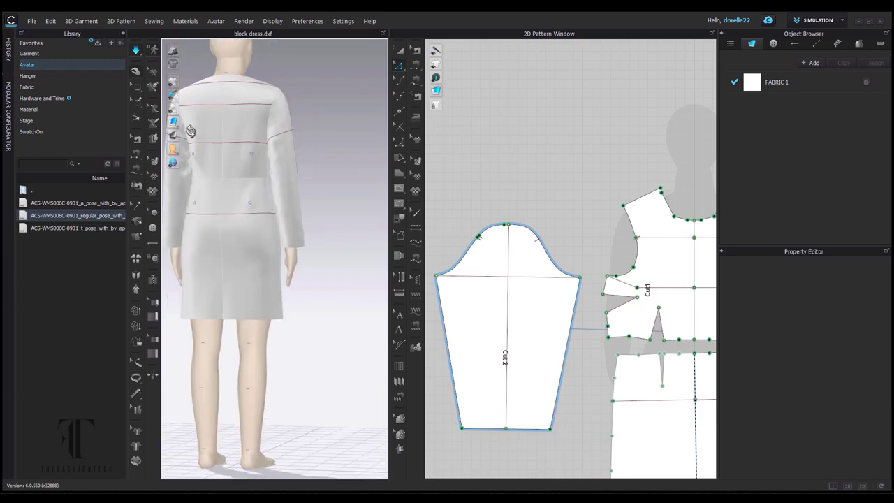
pyautogui.click(256, 135)
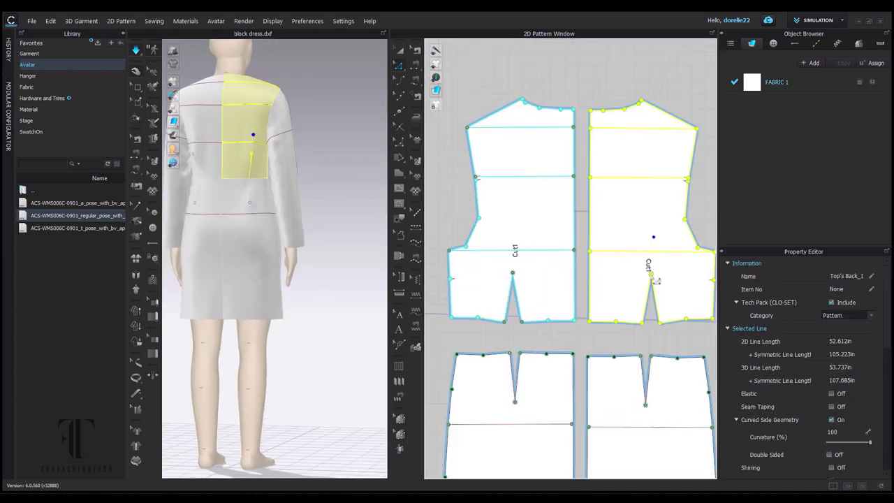
pyautogui.click(651, 273)
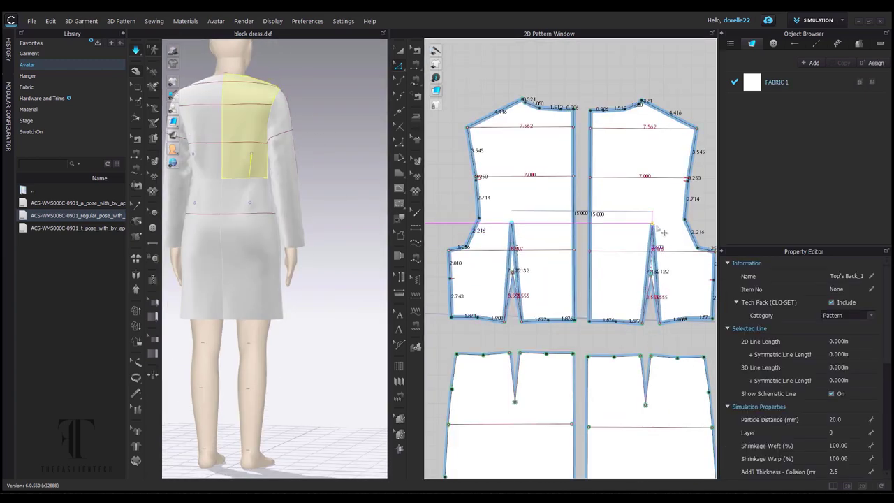
pyautogui.click(651, 274)
pyautogui.click(674, 284)
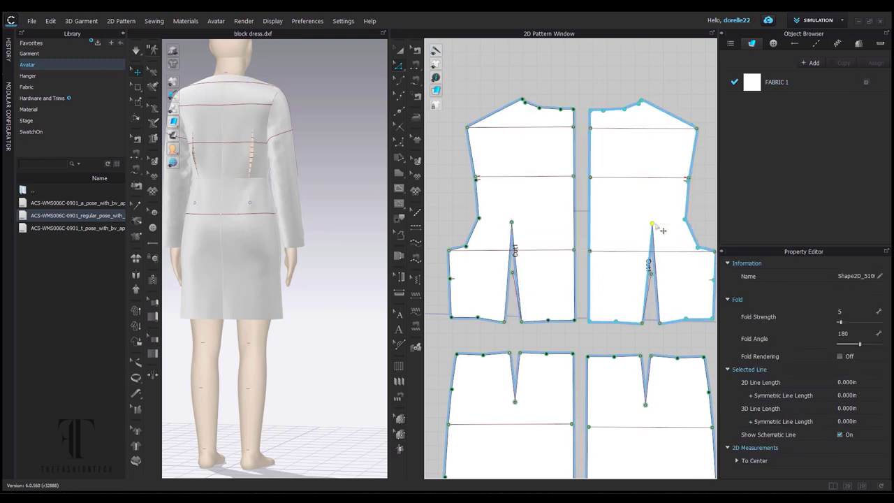
pyautogui.click(654, 342)
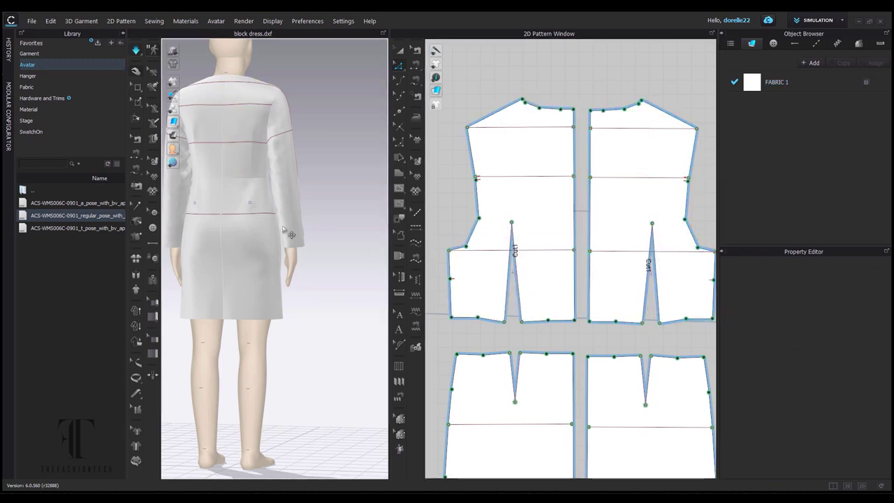
pyautogui.moveTo(289, 232); pyautogui.dragTo(370, 241, button='right')
# Open Automatic Pattern Making from the file menu and edit the Neck Width value.
pyautogui.click(260, 233)
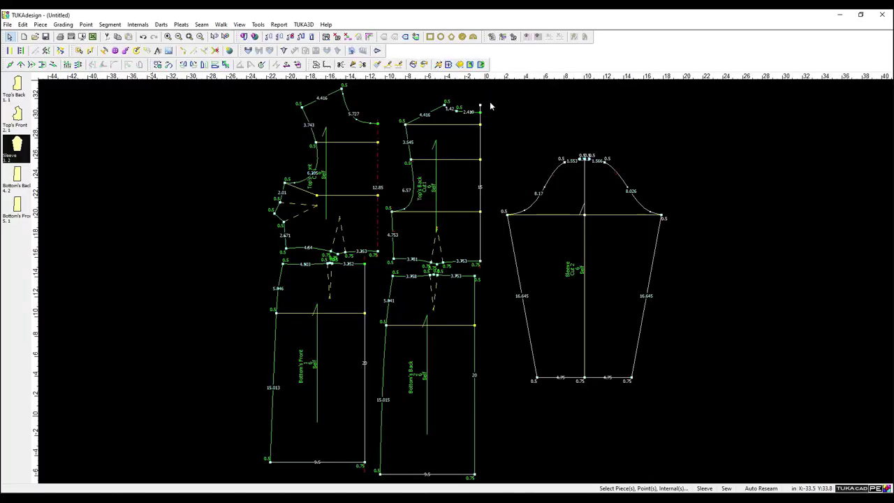
pyautogui.click(6, 24)
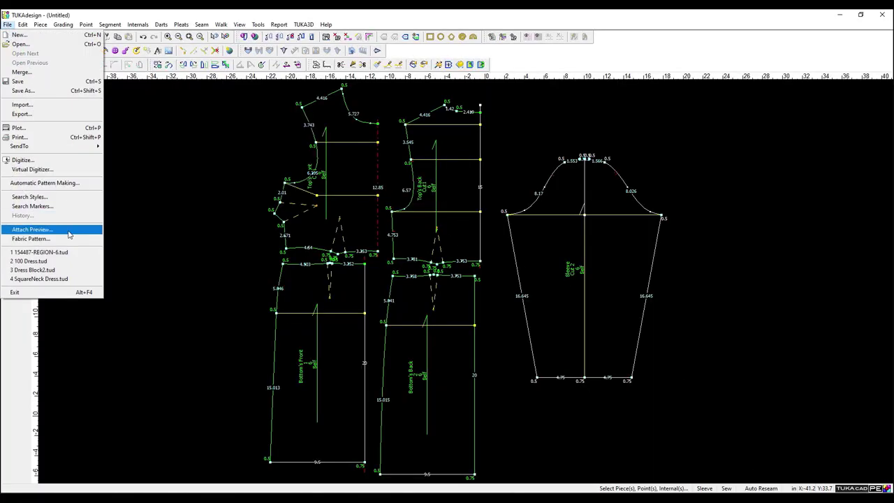
pyautogui.click(53, 179)
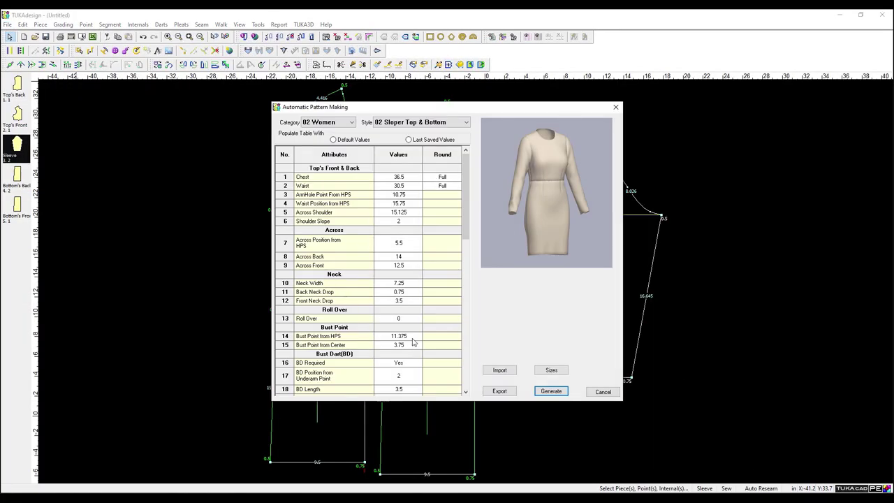
pyautogui.scroll(-3, 412, 343)
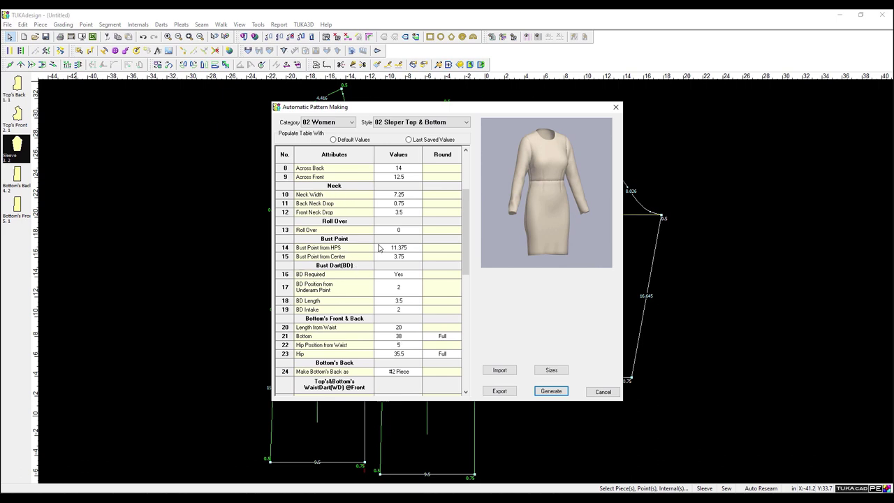
pyautogui.click(439, 197)
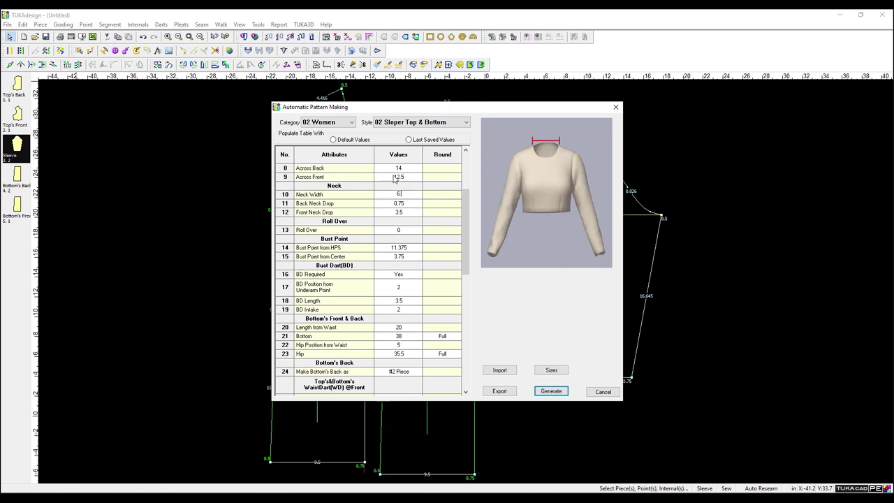
pyautogui.click(413, 177)
# Enter 14 for the Bicep Width in the sloper's attributes table.
pyautogui.scroll(-1, 313, 248)
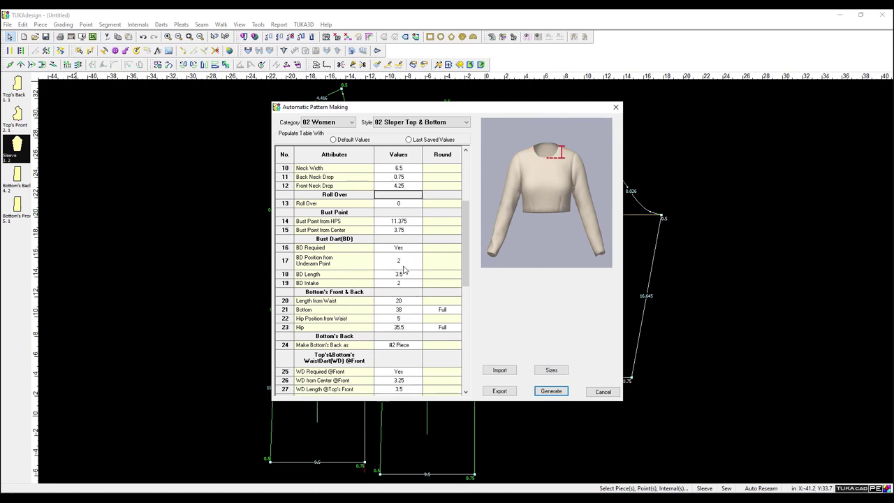
pyautogui.scroll(2, 383, 312)
pyautogui.scroll(-9, 349, 311)
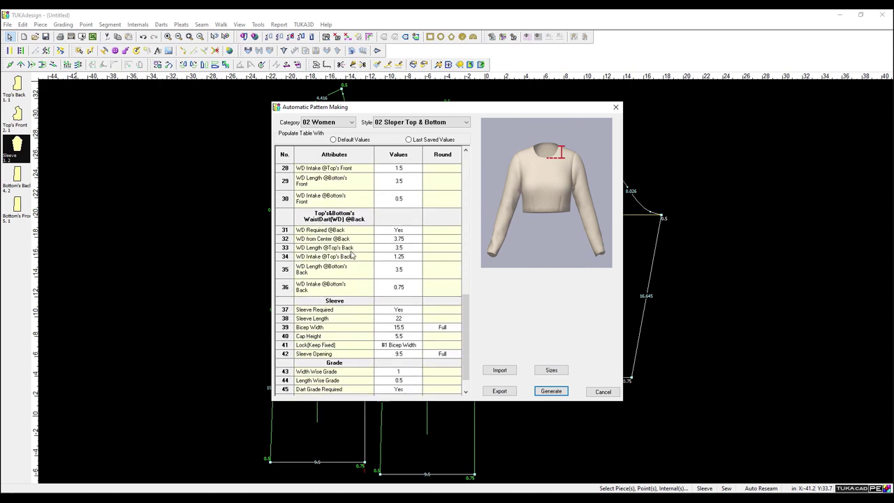
pyautogui.click(409, 301)
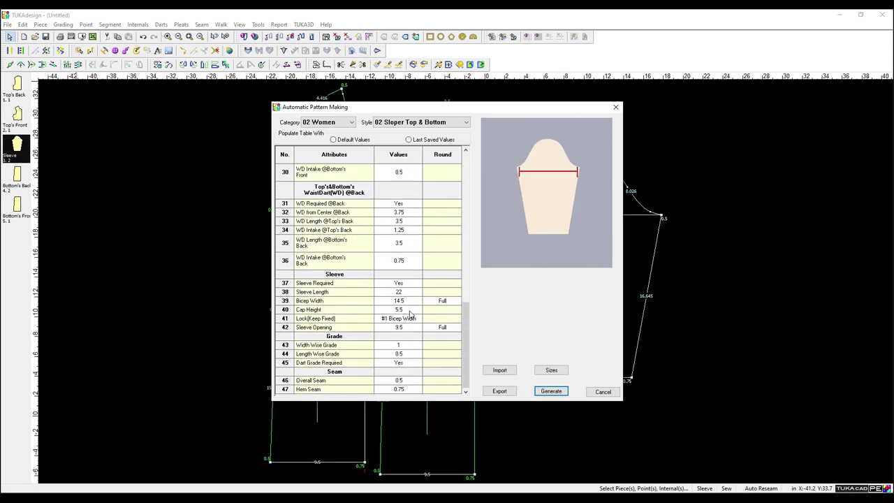
pyautogui.doubleClick(414, 302)
pyautogui.write('14')
pyautogui.click(417, 292)
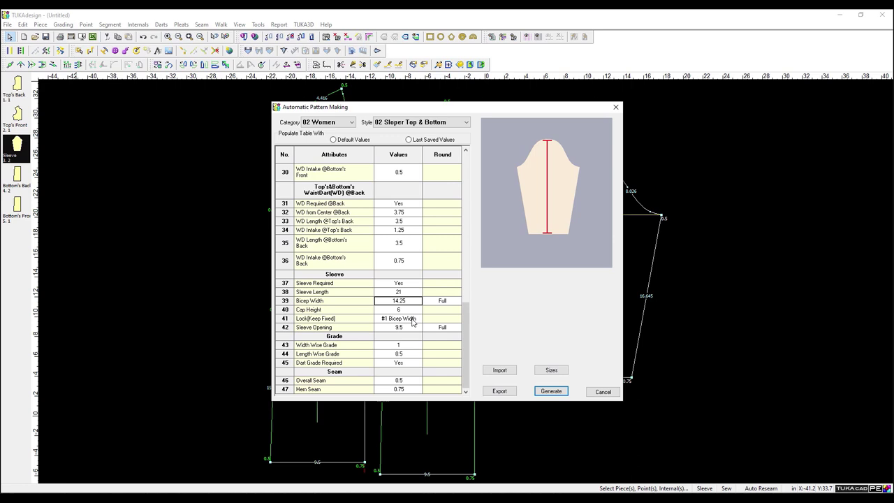
# Edit the Hip (row 23) and Bottom (row 21) measurements, with hip set to 36.
pyautogui.click(414, 346)
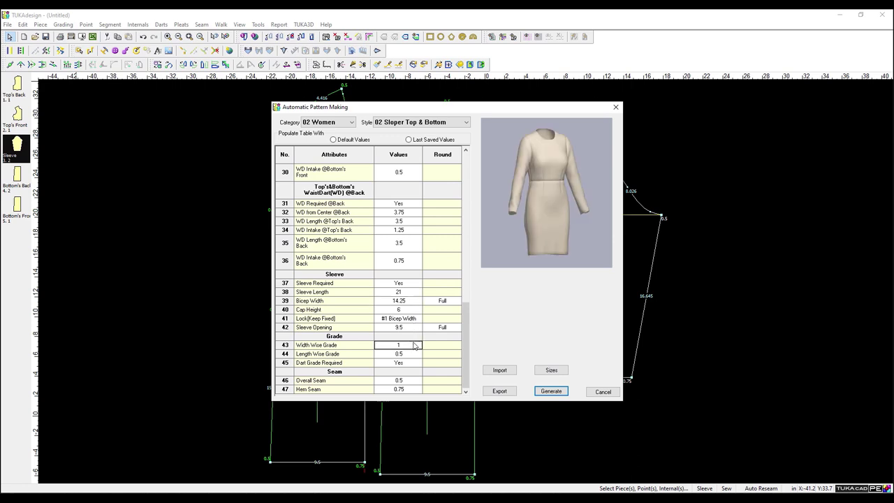
pyautogui.scroll(8, 412, 349)
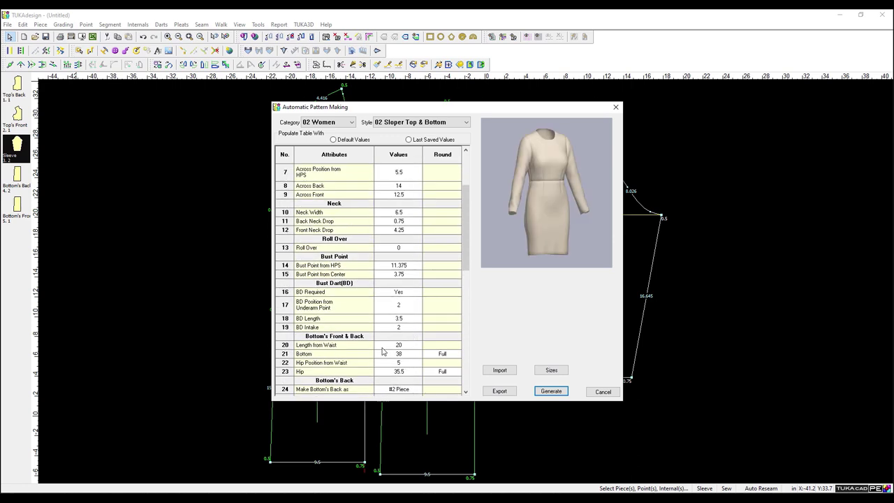
pyautogui.click(412, 372)
pyautogui.click(410, 355)
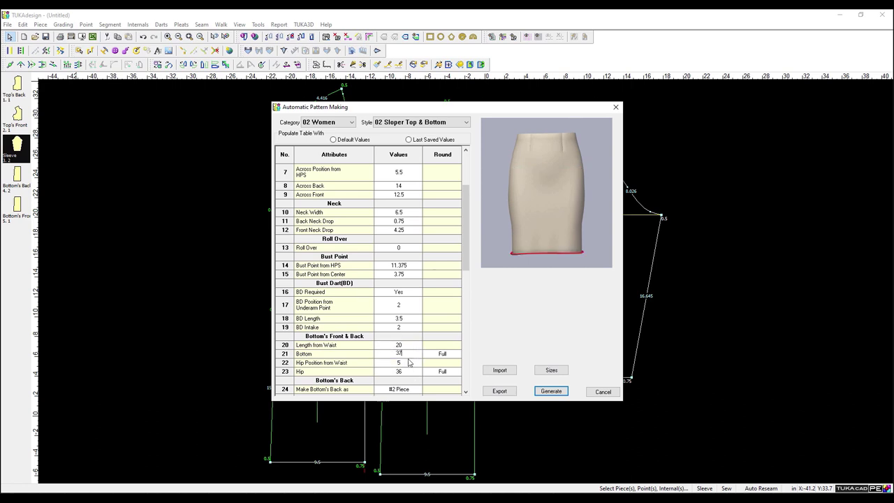
# Generate the new sloper pattern pieces and fit them all in the view.
pyautogui.click(550, 392)
pyautogui.scroll(-5, 599, 190)
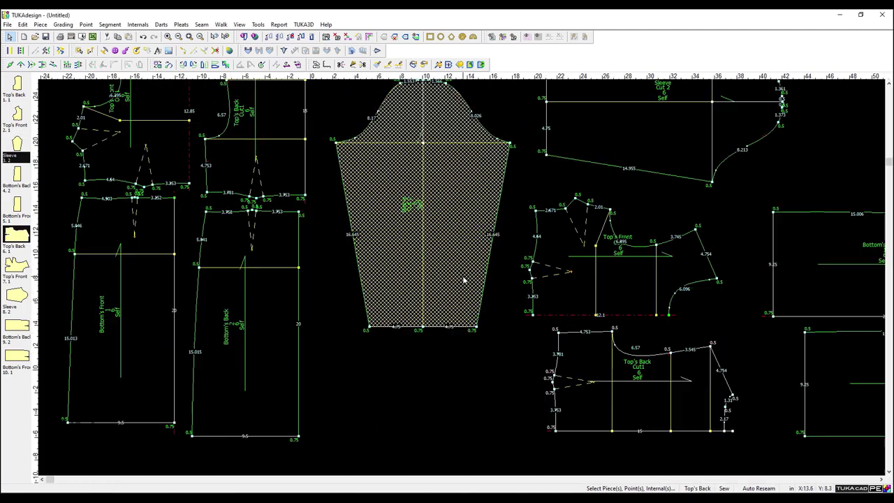
pyautogui.press('Home')
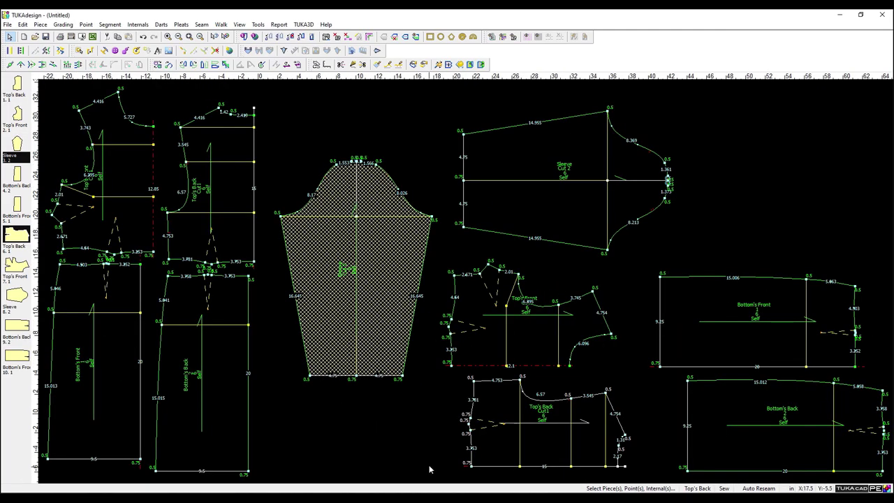
# Delete the old bodice, bottom and sleeve pieces from the work area.
pyautogui.click(409, 473)
pyautogui.moveTo(256, 481)
pyautogui.mouseDown()
pyautogui.moveTo(175, 314)
pyautogui.moveTo(135, 173)
pyautogui.mouseUp()
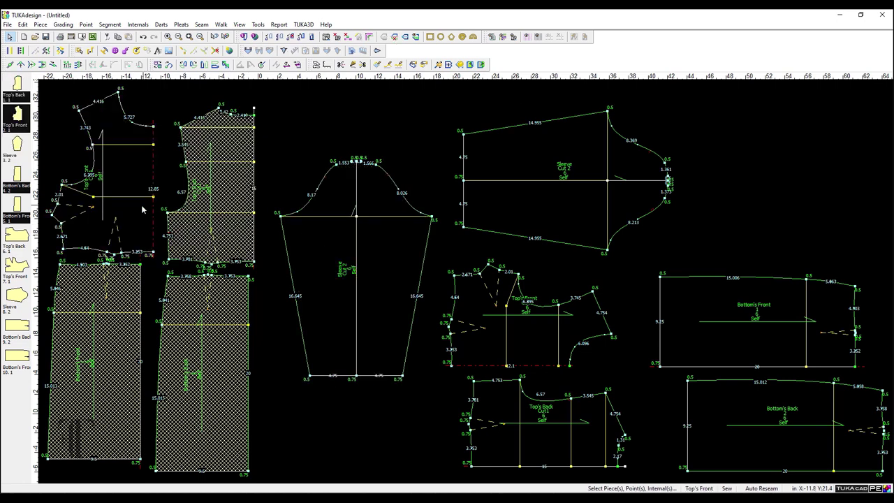
pyautogui.rightClick(208, 227)
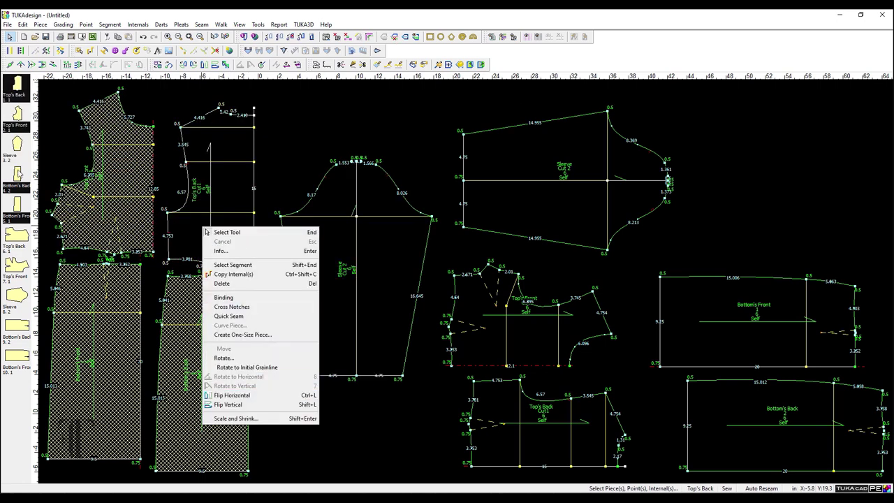
pyautogui.rightClick(20, 178)
pyautogui.click(64, 238)
pyautogui.click(463, 282)
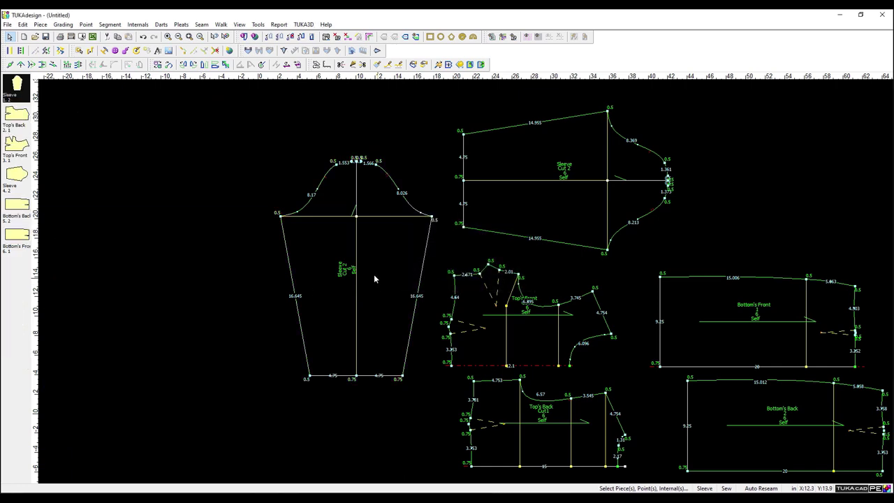
pyautogui.rightClick(17, 82)
pyautogui.click(70, 138)
pyautogui.click(466, 281)
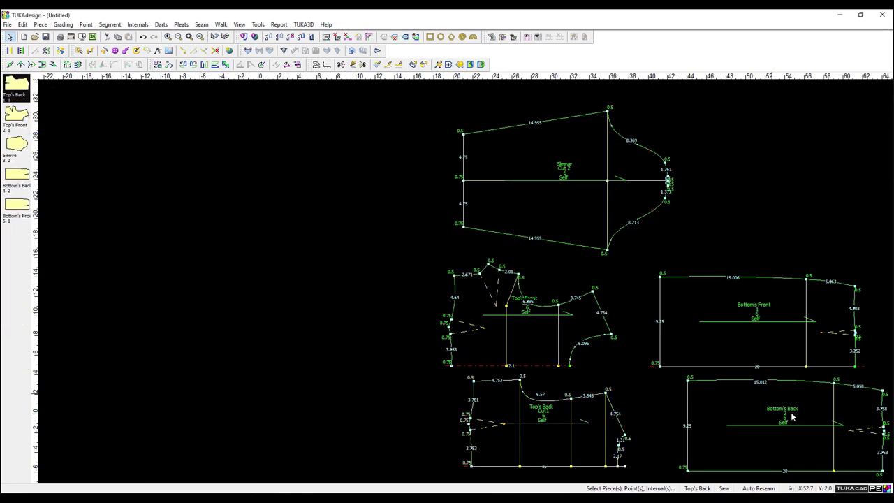
# Start Save As in the Dress folder, selecting the Dress Block3 Size 7.tud name to replace.
pyautogui.click(9, 26)
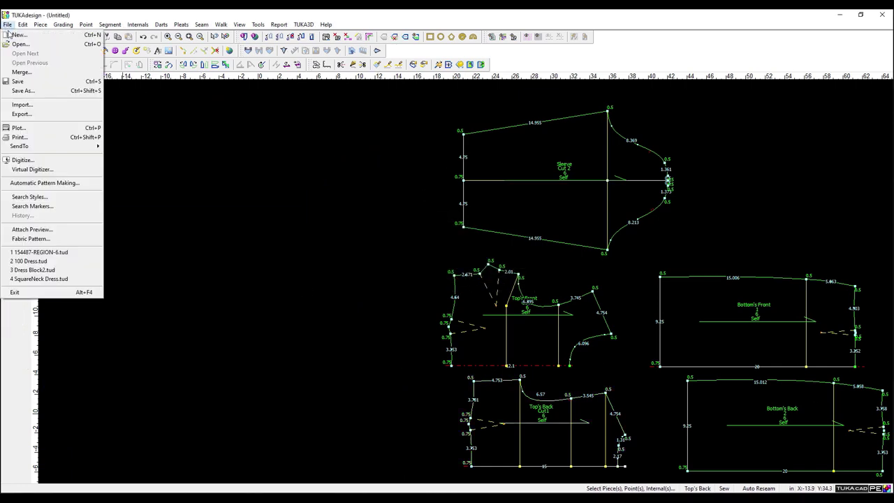
pyautogui.click(21, 82)
pyautogui.click(356, 218)
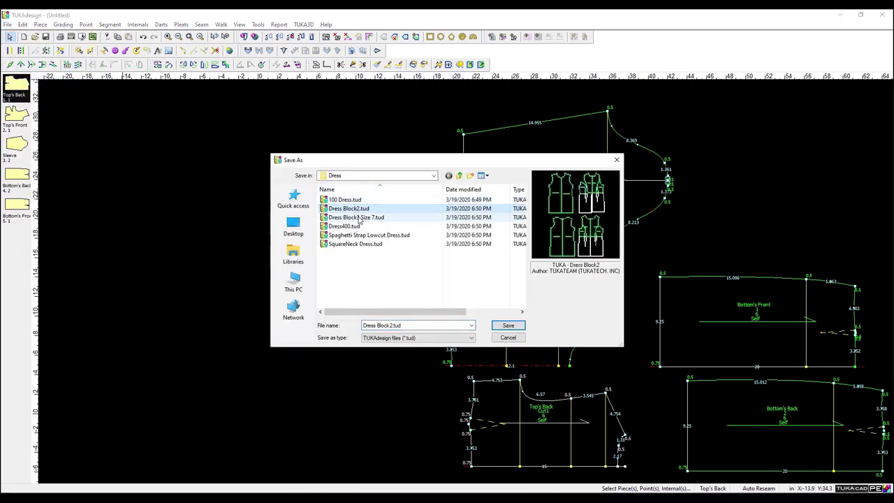
pyautogui.click(419, 325)
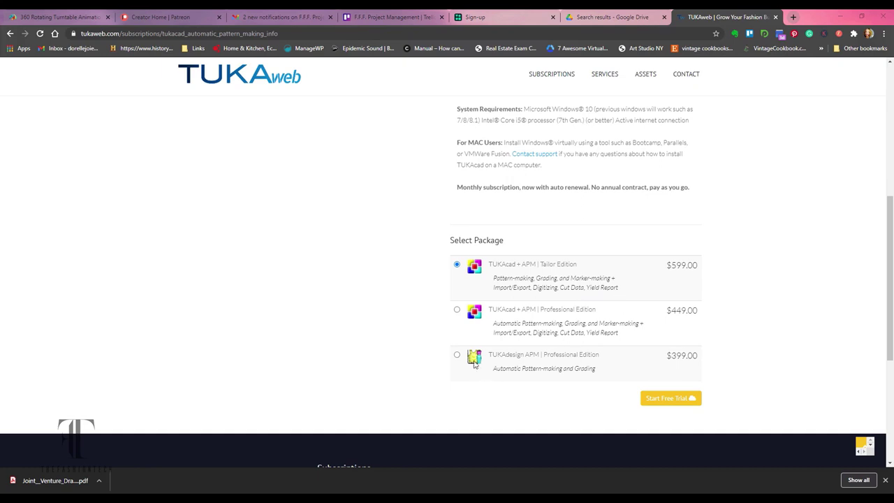
# Select the TUKAdesign APM Professional Edition package.
pyautogui.click(457, 355)
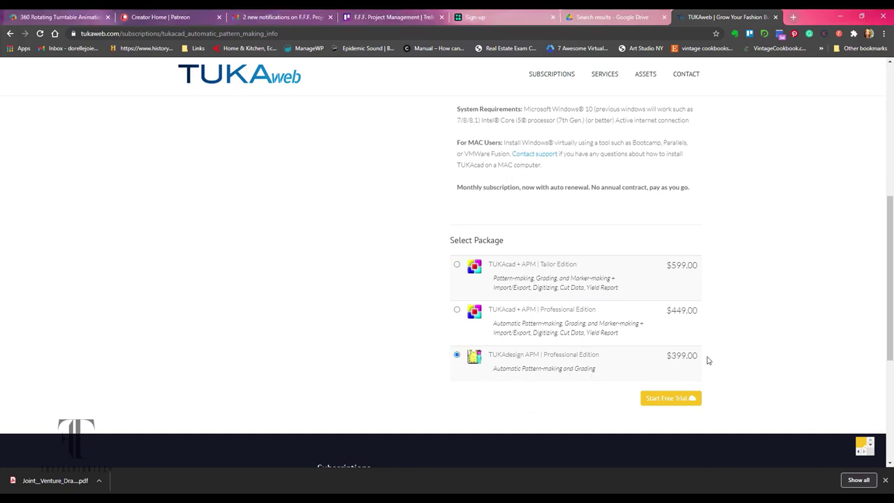
pyautogui.scroll(5, 419, 335)
pyautogui.scroll(-4, 423, 335)
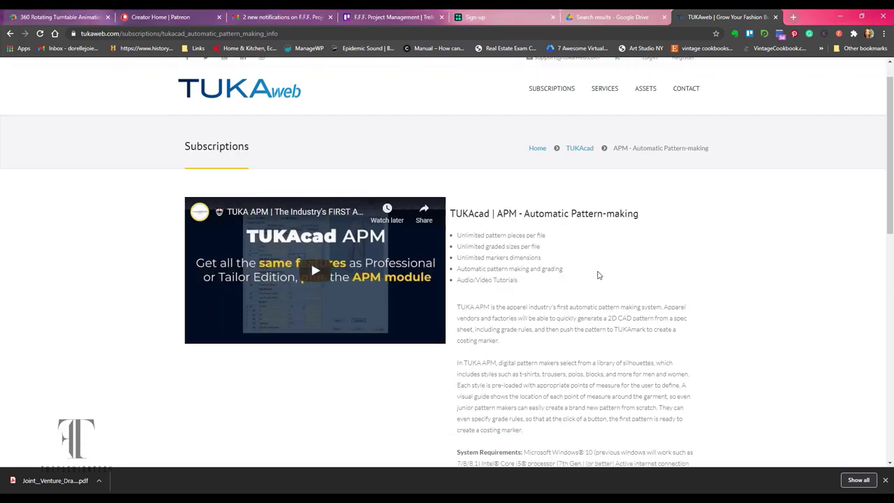
pyautogui.scroll(4, 566, 301)
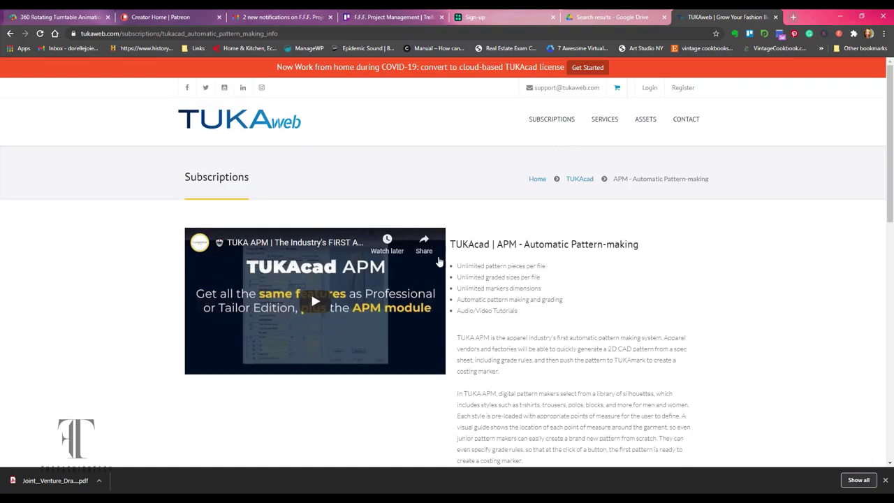
# Browse the TUKAcad subscription pricing.
pyautogui.moveTo(552, 119)
pyautogui.click(537, 158)
pyautogui.scroll(-3, 699, 286)
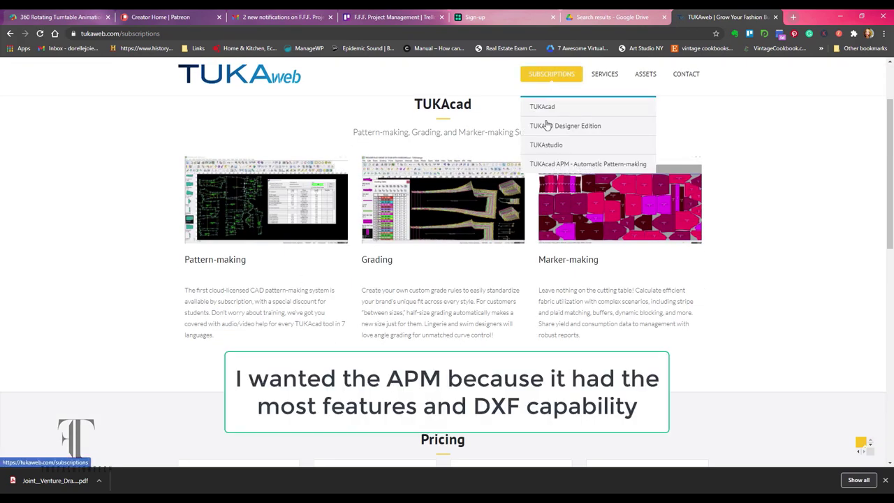
pyautogui.scroll(-5, 741, 295)
pyautogui.scroll(-1, 740, 296)
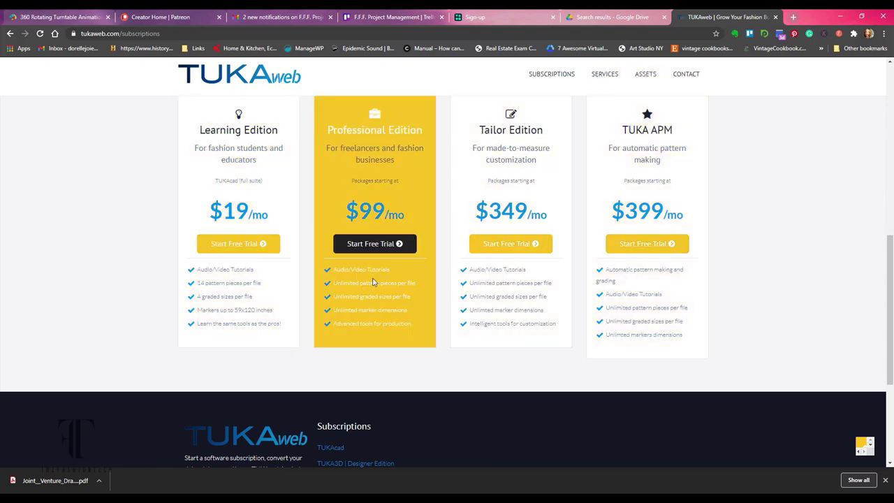
# View the TUKA3D Designer Edition page's $29.00 Visualizer package, then return to the TUKAdesign pattern.
pyautogui.moveTo(552, 74)
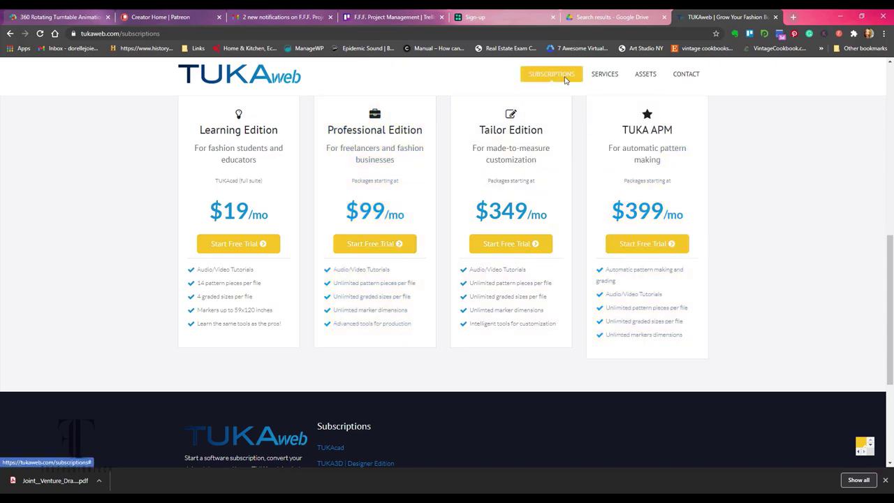
pyautogui.click(566, 128)
pyautogui.scroll(-4, 531, 231)
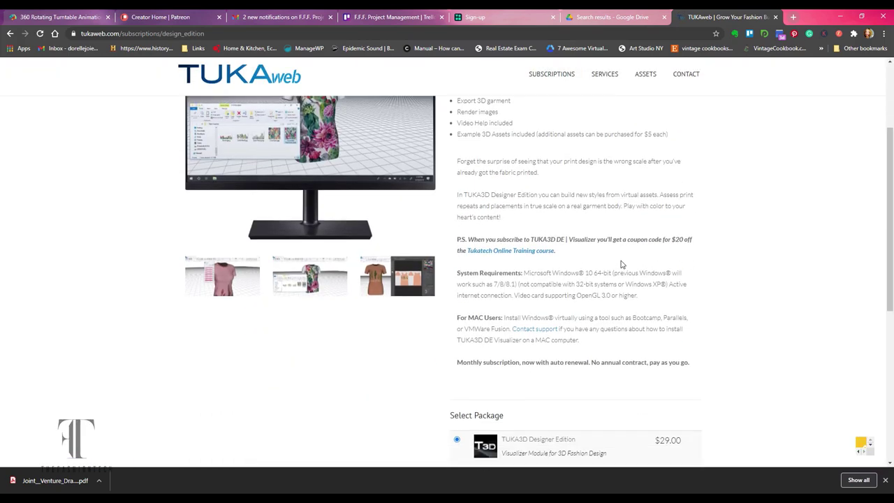
pyautogui.scroll(4, 511, 233)
pyautogui.scroll(-4, 500, 271)
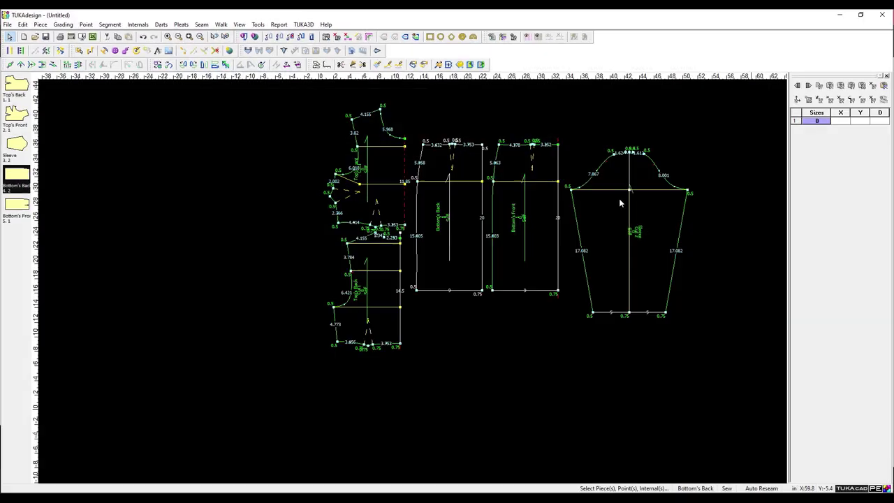
pyautogui.click(303, 24)
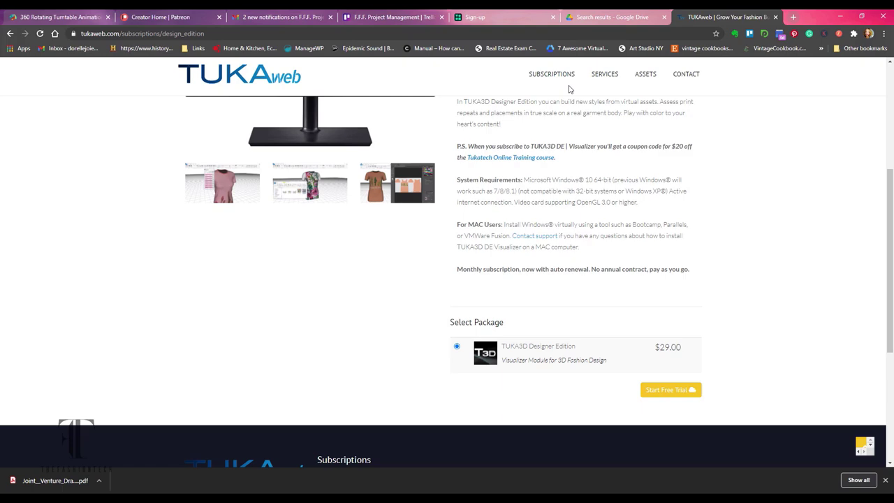
# Filter the 3D Garments catalogue to women's jackets.
pyautogui.moveTo(605, 74)
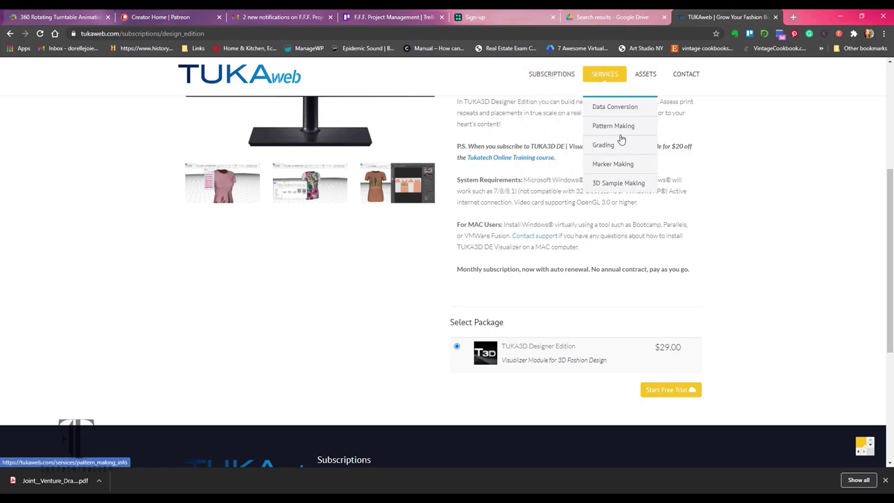
pyautogui.moveTo(645, 74)
pyautogui.click(654, 107)
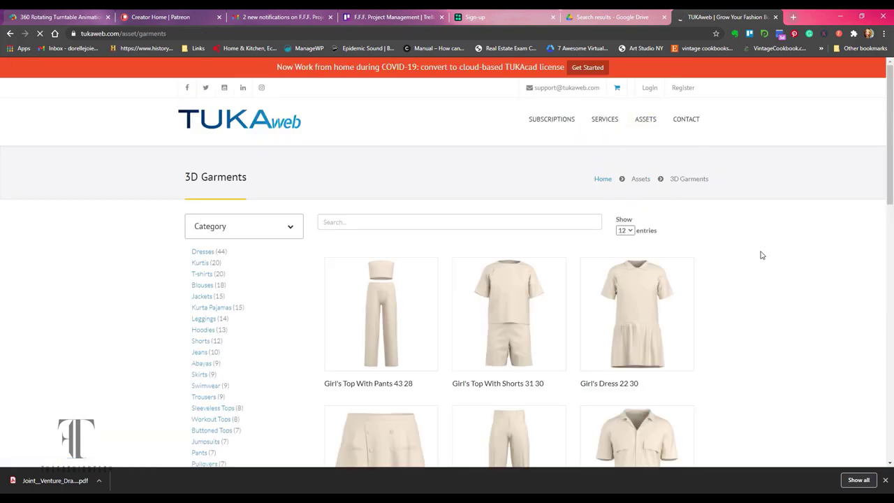
pyautogui.click(202, 297)
pyautogui.scroll(-3, 743, 297)
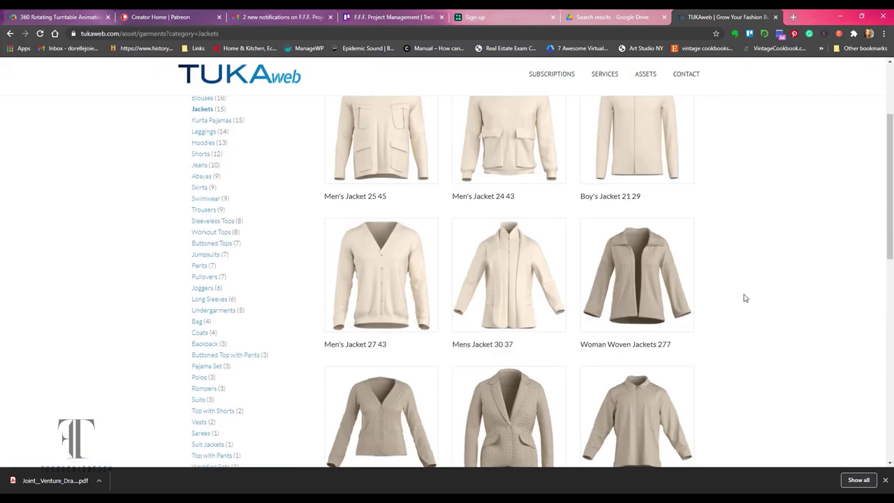
pyautogui.scroll(-1, 787, 339)
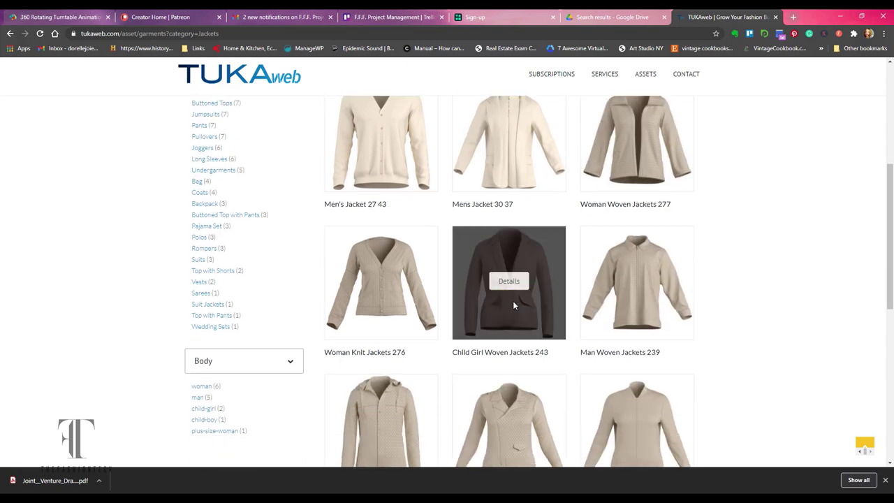
pyautogui.click(206, 387)
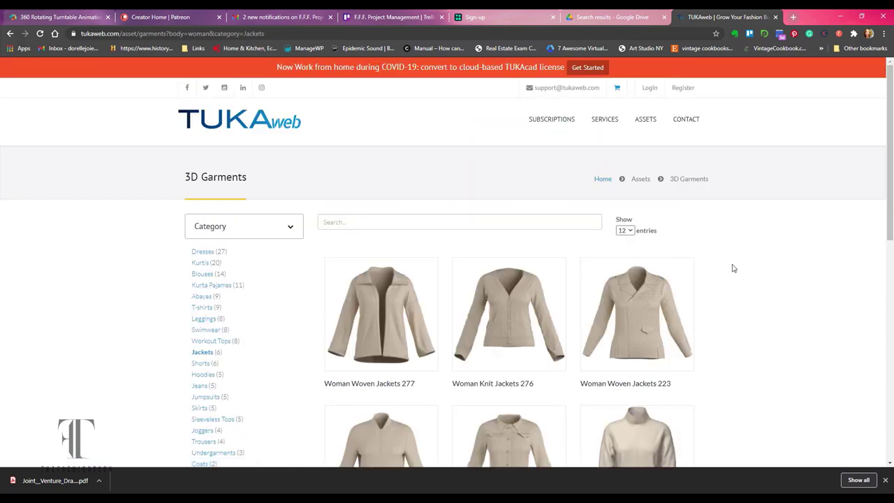
pyautogui.scroll(-2, 725, 287)
pyautogui.scroll(-1, 385, 332)
pyautogui.scroll(3, 334, 262)
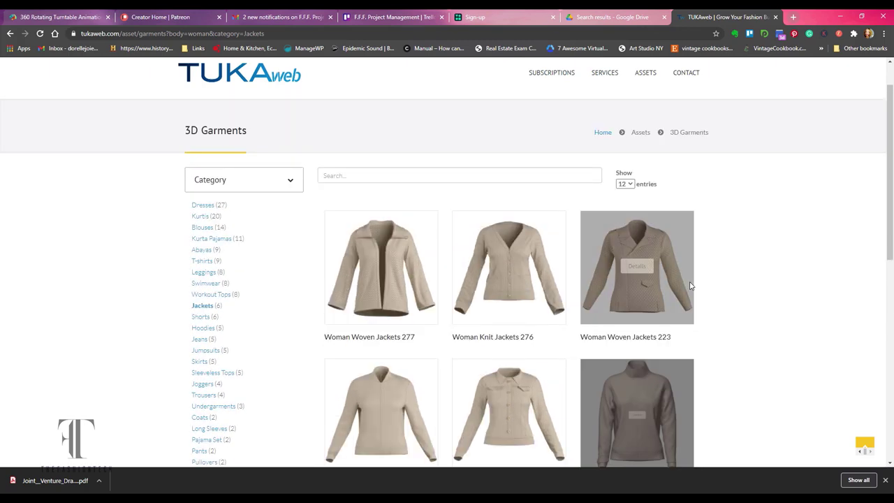
# Browse women's joggers and buttoned tops, and view the Woman Knit Buttoned Tops 173 details.
pyautogui.scroll(-2, 205, 301)
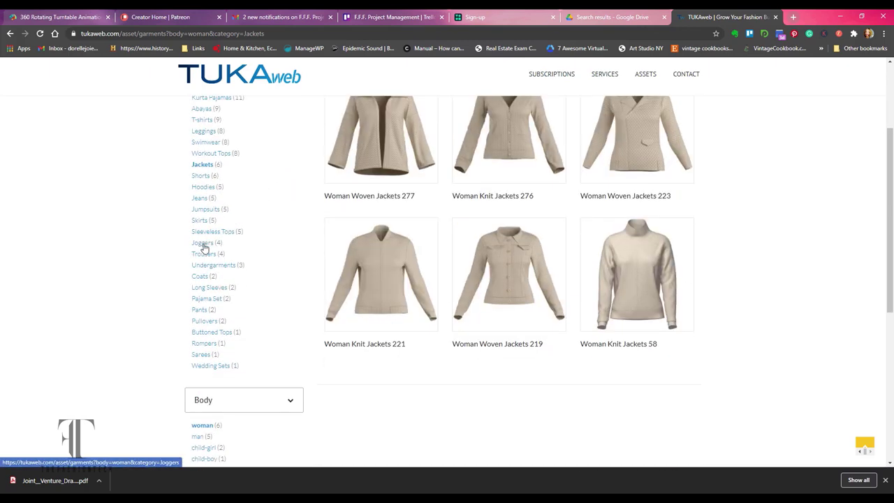
pyautogui.click(203, 246)
pyautogui.scroll(-3, 479, 249)
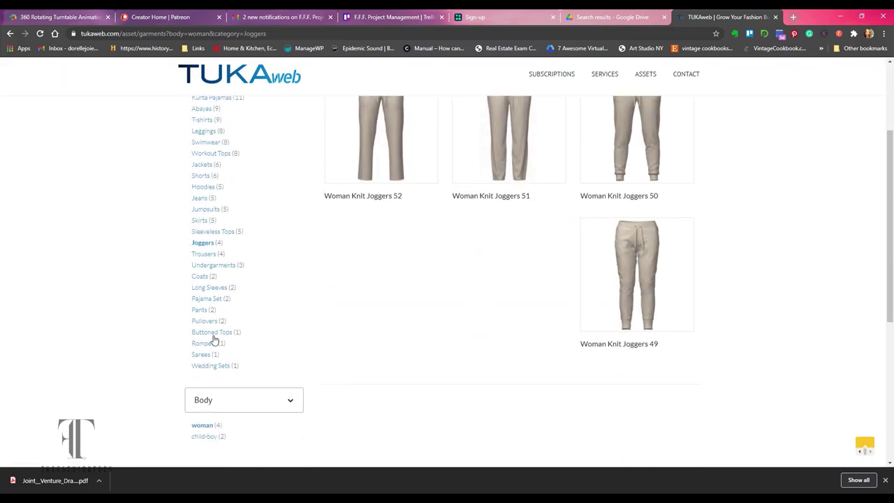
pyautogui.click(209, 334)
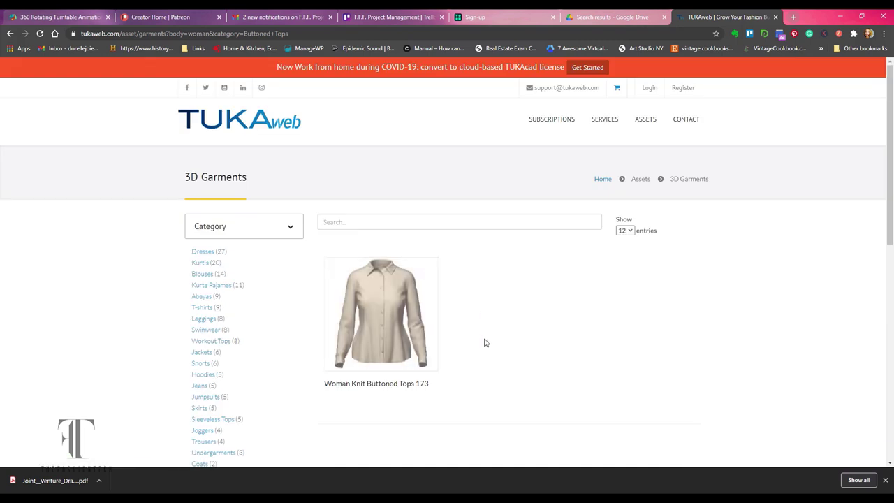
pyautogui.click(381, 313)
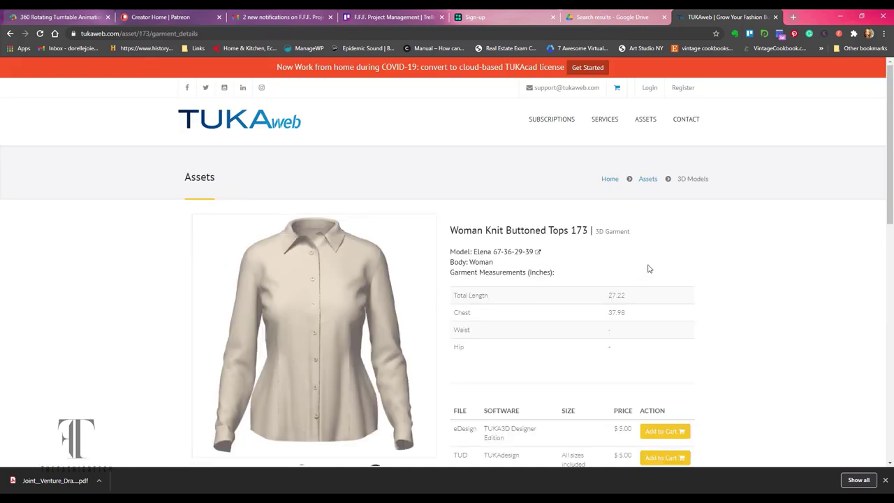
pyautogui.scroll(-2, 577, 310)
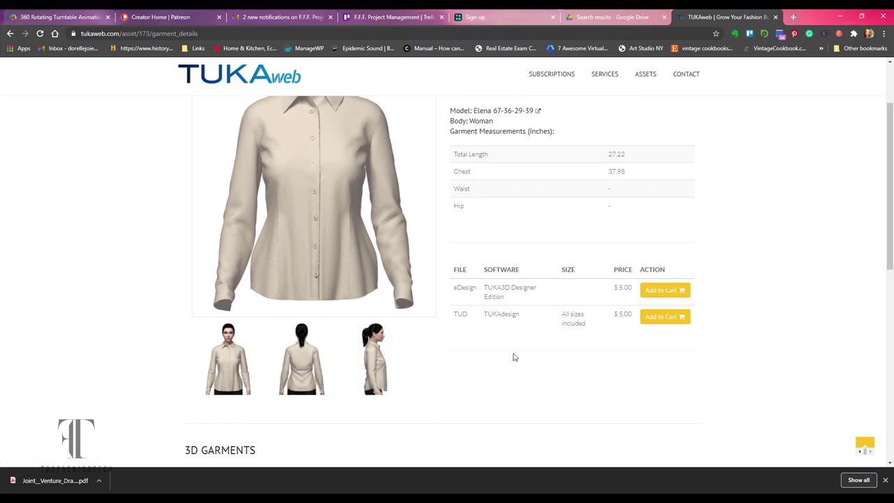
pyautogui.scroll(2, 514, 294)
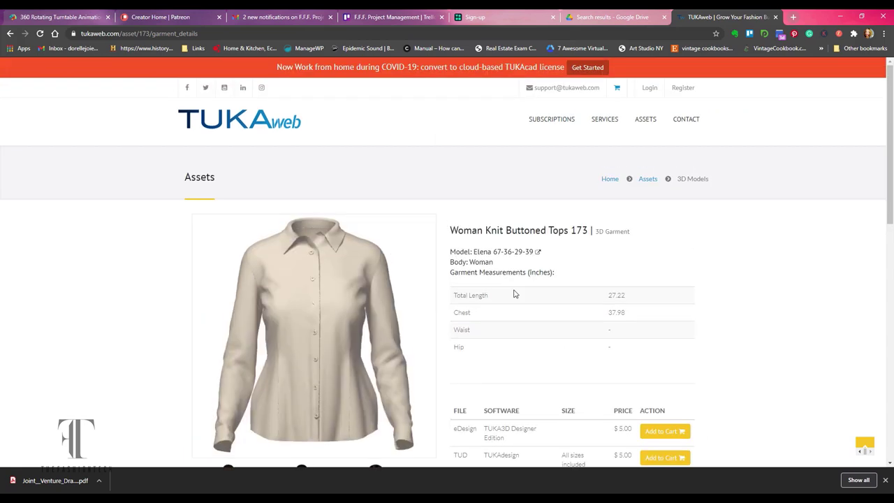
# Return to the home page and log in with the browser-saved credentials.
pyautogui.click(256, 128)
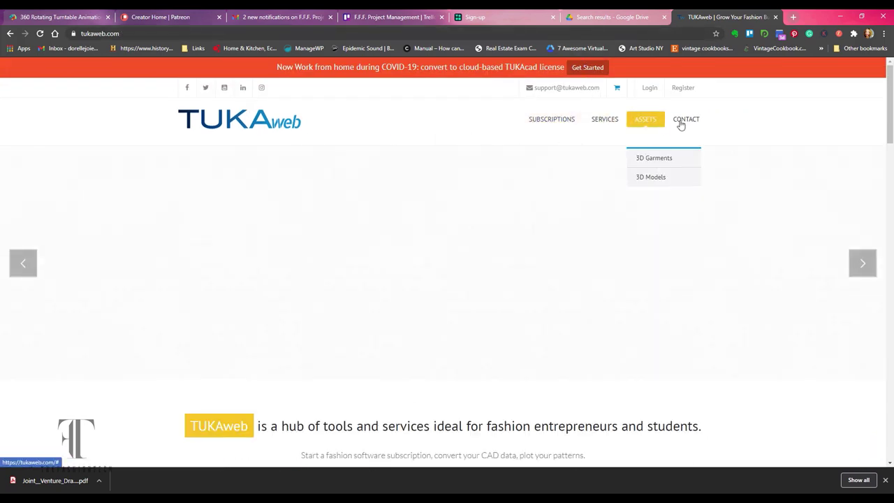
pyautogui.click(650, 88)
pyautogui.click(422, 231)
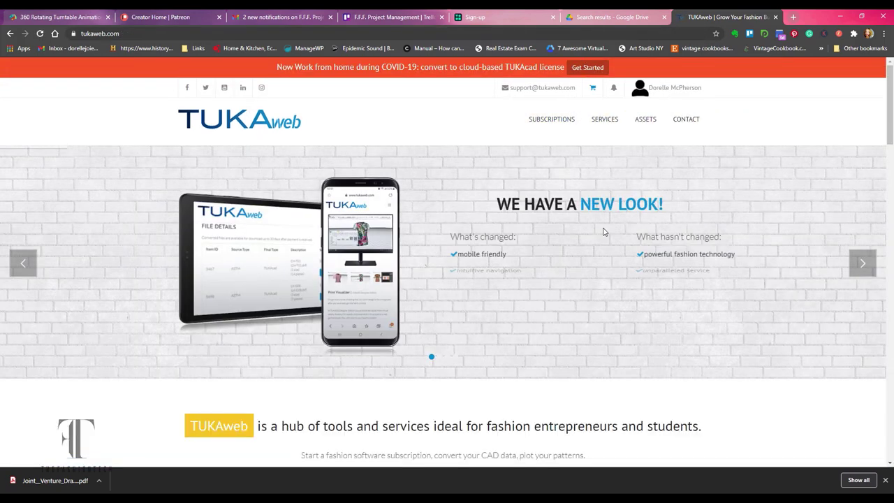
# Open the account's 3D assets list and its My Data Folder.
pyautogui.moveTo(666, 93)
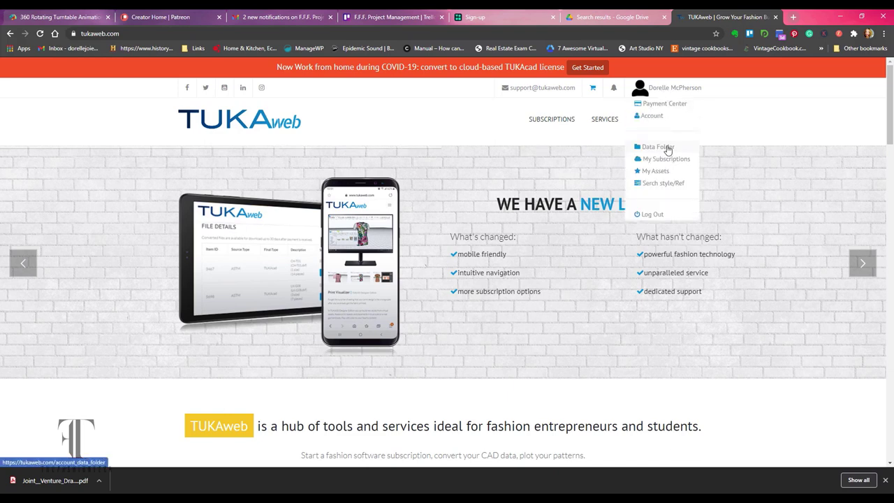
pyautogui.click(662, 172)
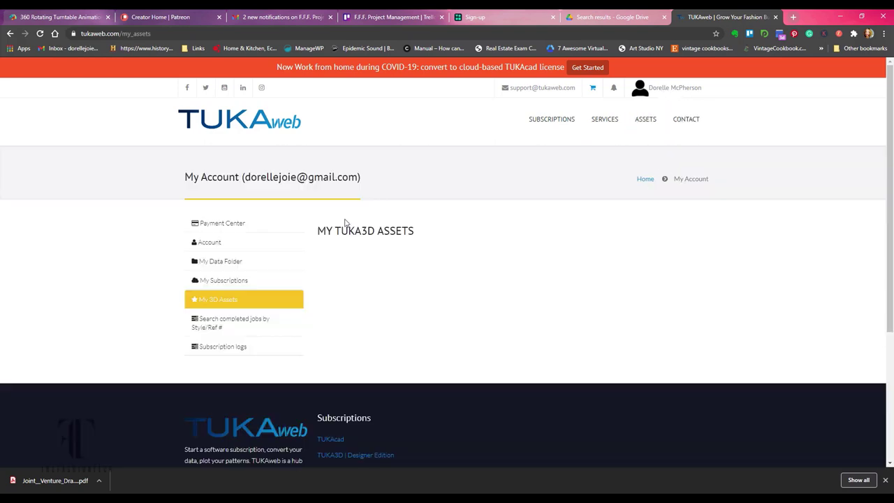
pyautogui.click(249, 260)
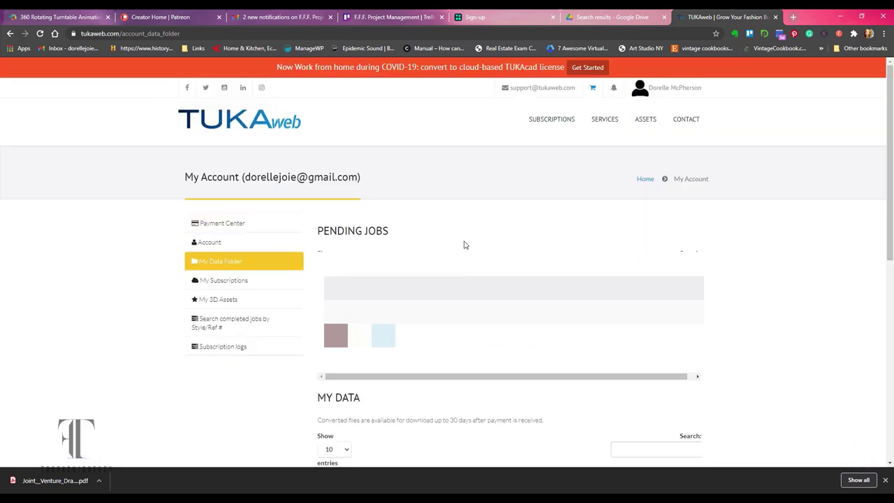
# Open the 3D Models catalogue and filter it to the Jamie face.
pyautogui.moveTo(617, 130)
pyautogui.moveTo(646, 126)
pyautogui.click(643, 176)
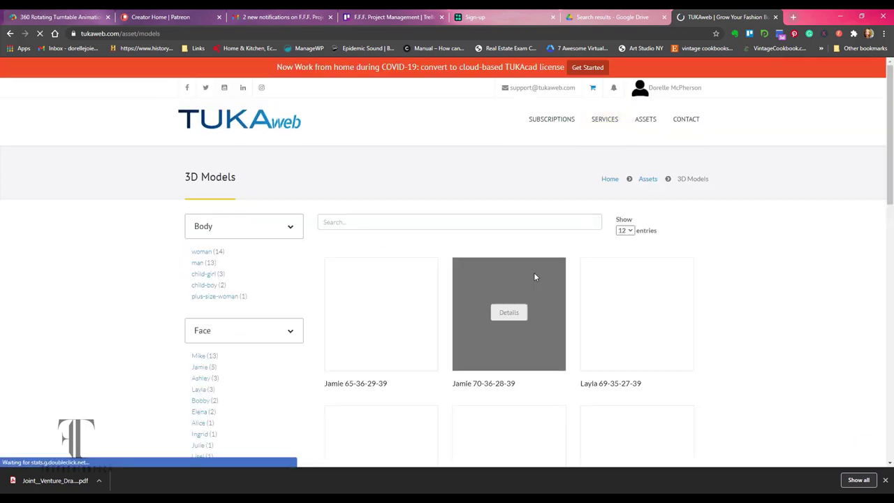
pyautogui.scroll(-2, 745, 285)
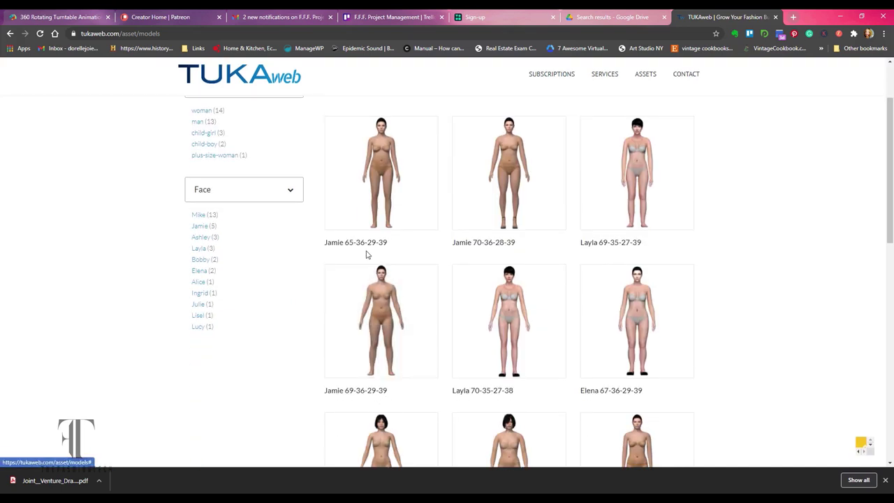
pyautogui.click(512, 247)
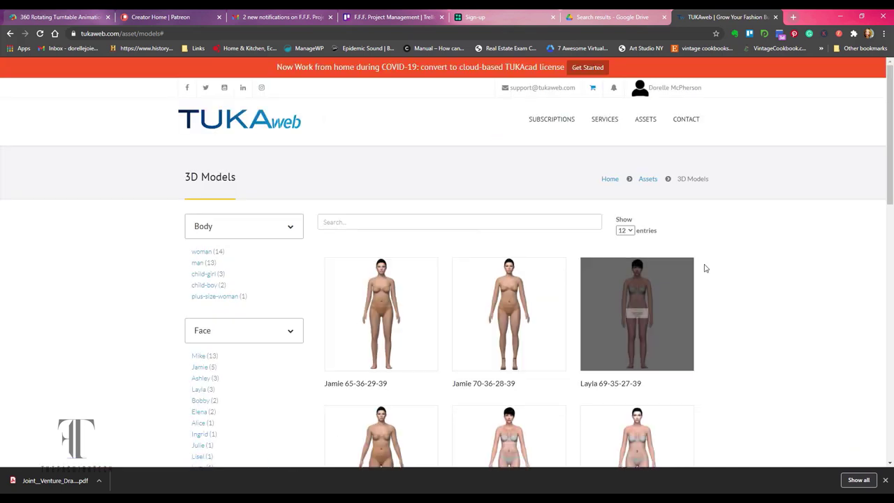
pyautogui.scroll(-2, 719, 265)
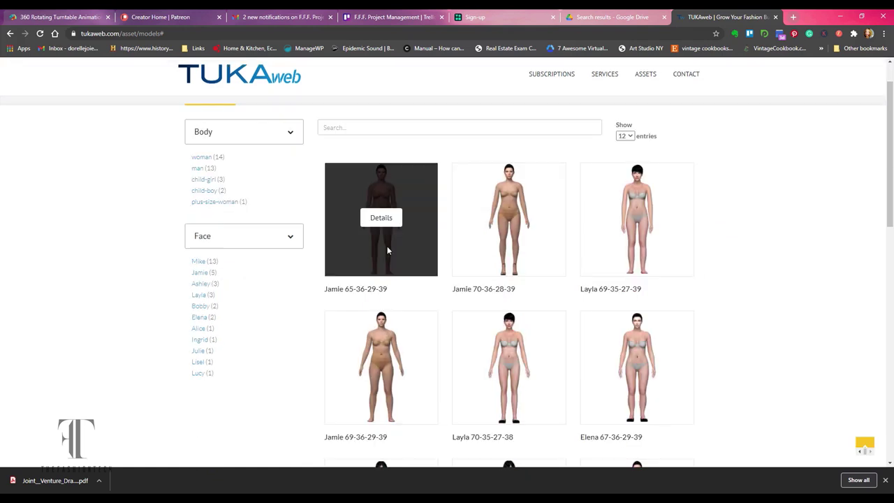
pyautogui.click(200, 276)
pyautogui.scroll(-2, 734, 296)
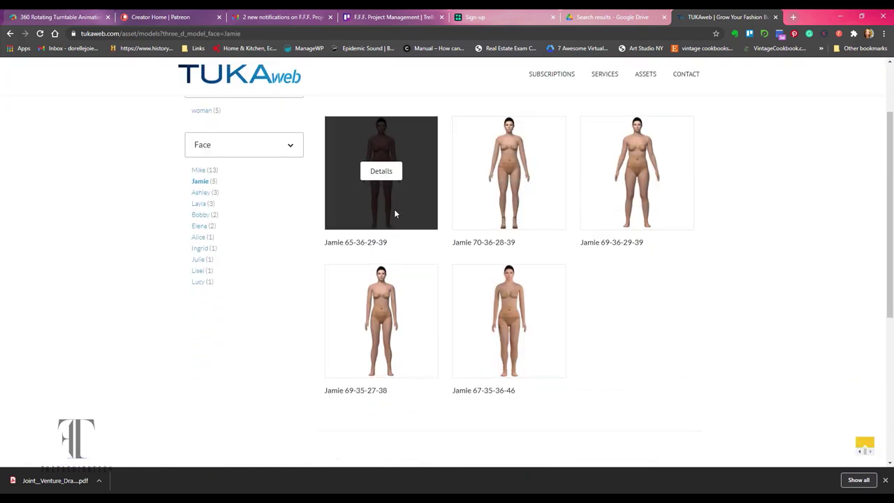
pyautogui.click(510, 172)
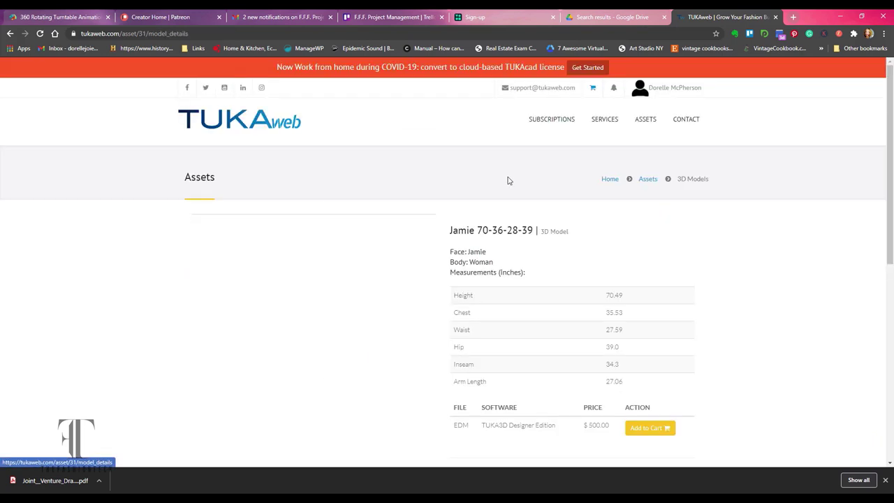
pyautogui.scroll(-1, 571, 272)
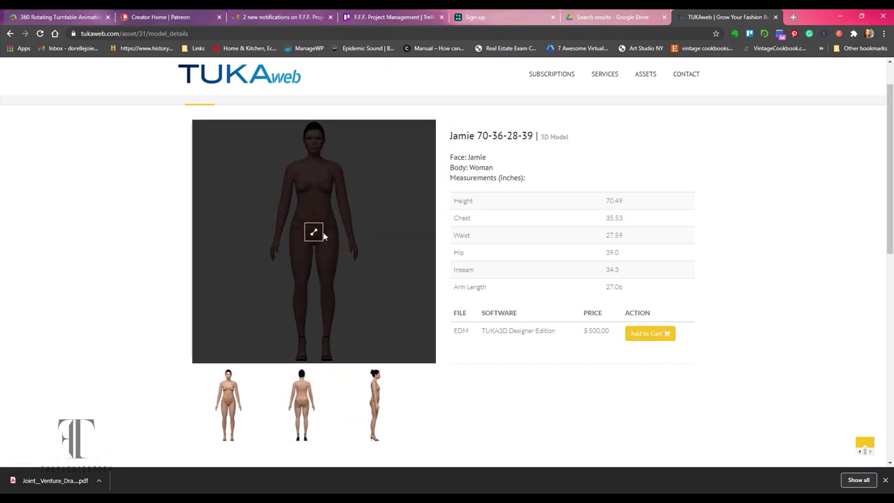
pyautogui.click(323, 237)
pyautogui.click(569, 260)
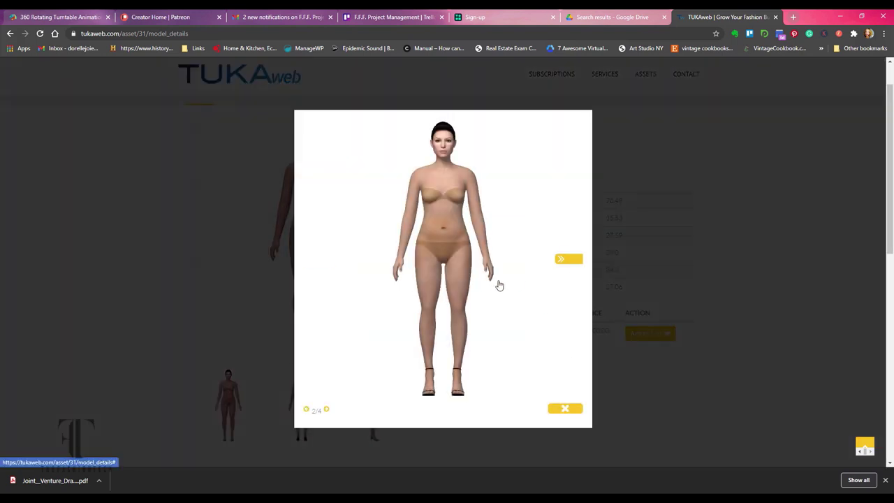
pyautogui.click(569, 260)
pyautogui.click(569, 259)
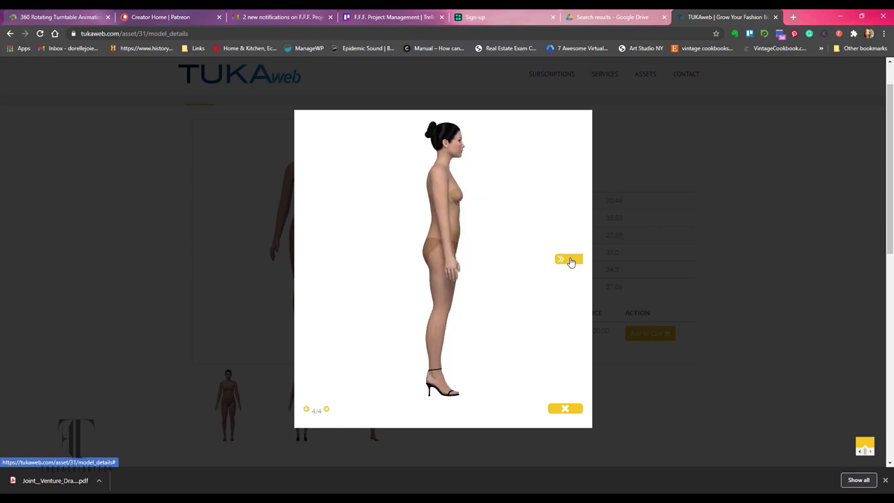
pyautogui.click(569, 260)
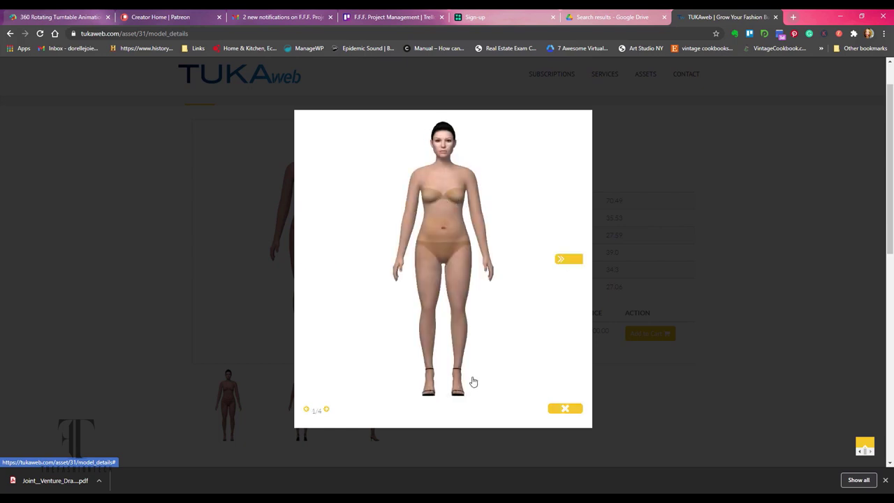
pyautogui.click(563, 409)
pyautogui.moveTo(605, 74)
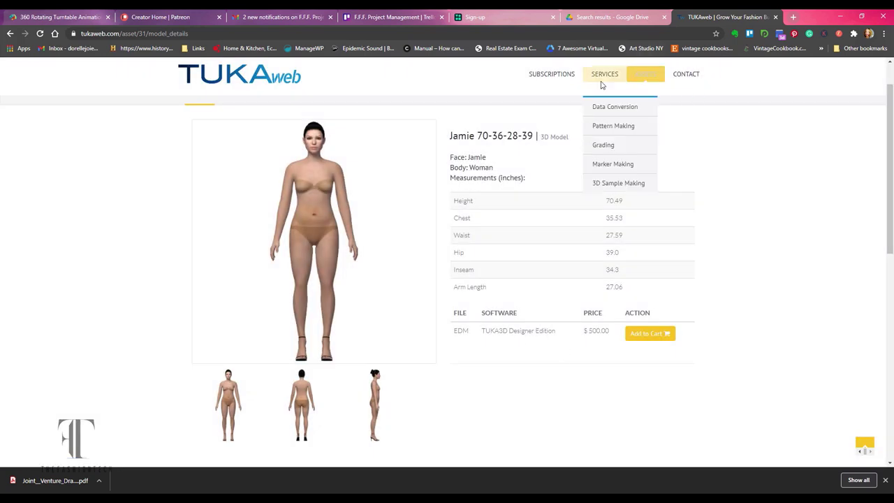
# Open the TUKA3D Designer Edition page and start its free trial.
pyautogui.moveTo(565, 79)
pyautogui.click(553, 127)
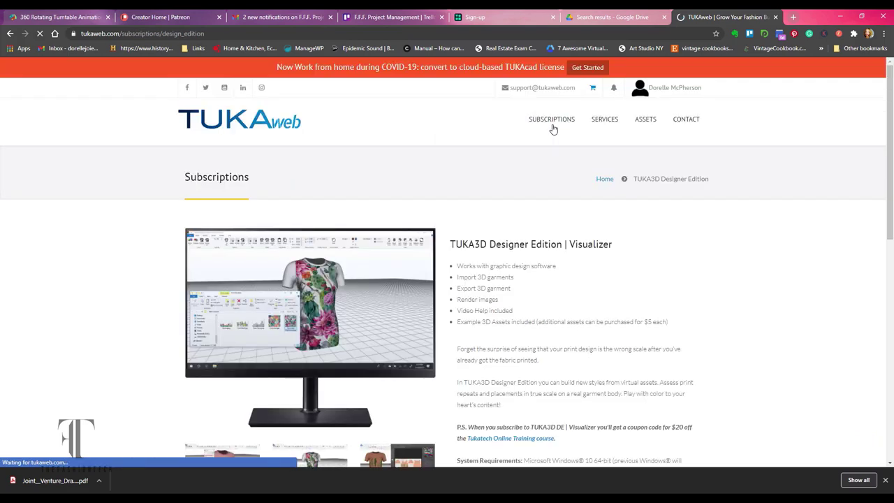
pyautogui.scroll(-3, 518, 368)
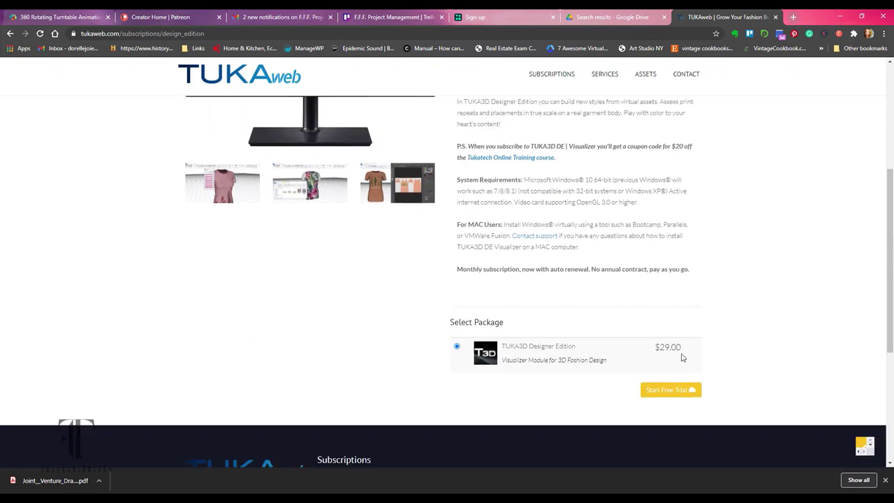
pyautogui.click(671, 390)
# Accept the subscription agreements and confirm the account password to proceed to checkout.
pyautogui.click(677, 404)
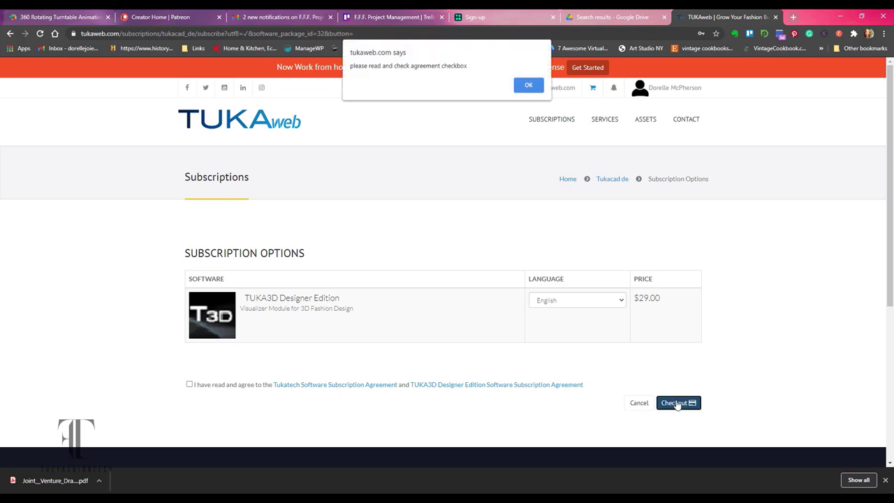
pyautogui.click(521, 86)
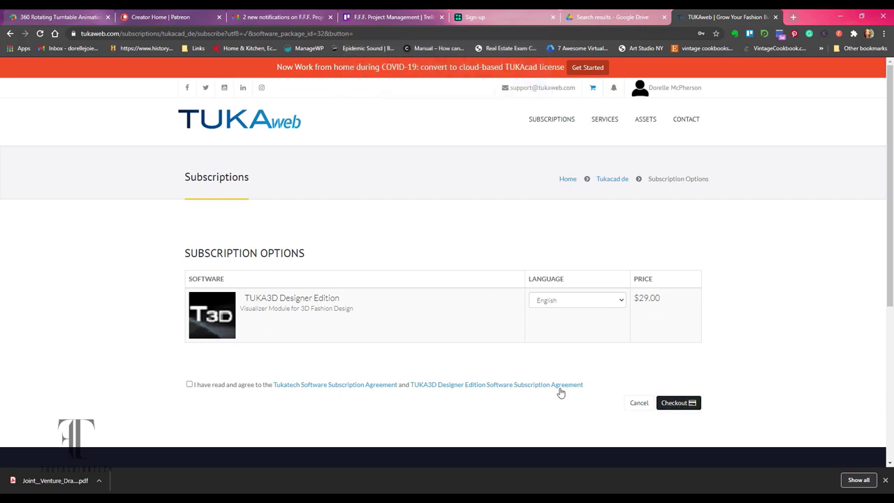
pyautogui.click(675, 404)
pyautogui.click(386, 116)
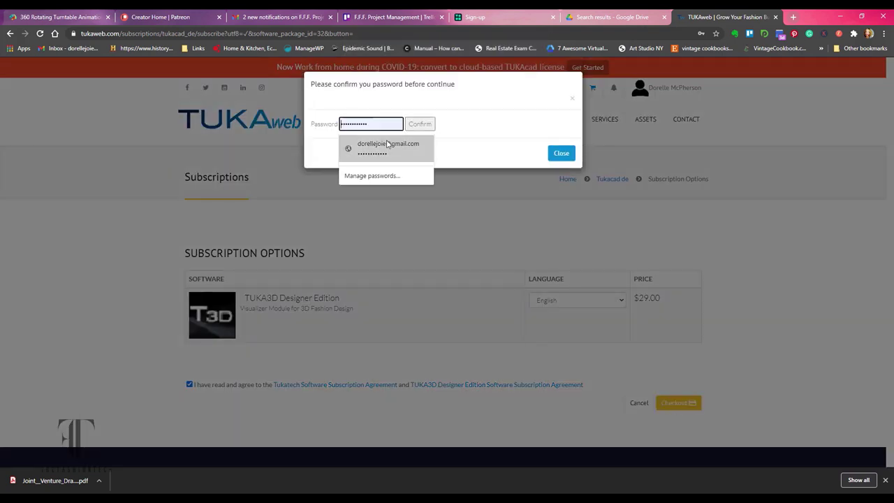
pyautogui.click(385, 144)
pyautogui.click(560, 152)
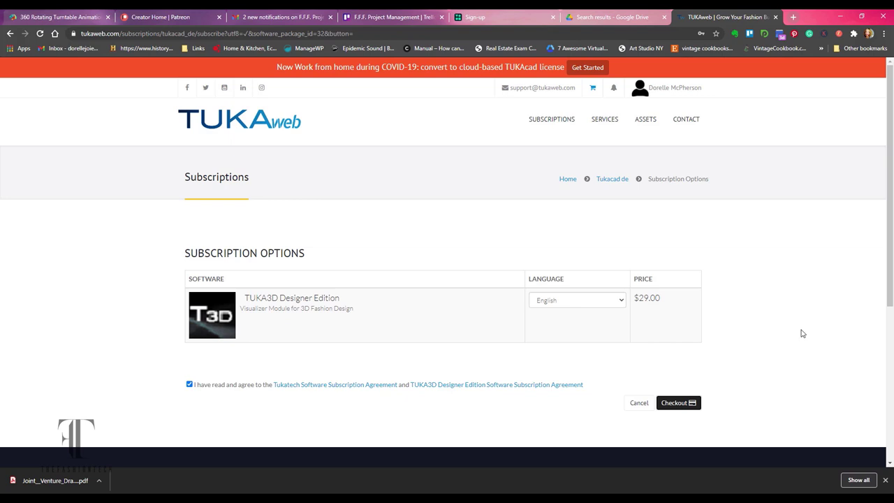
pyautogui.click(675, 404)
pyautogui.click(419, 125)
pyautogui.click(561, 188)
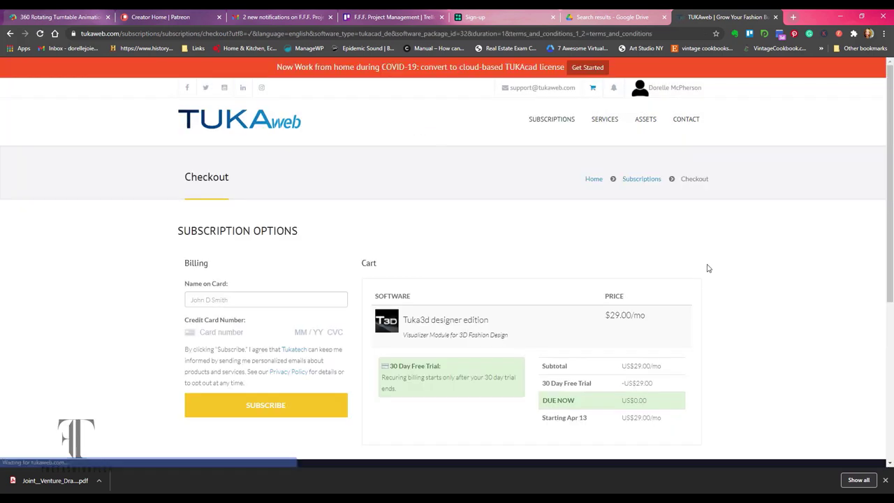
# Close the downloads bar and review the checkout: $29.00/mo, 30-day trial, US$0.00 due now.
pyautogui.scroll(-2, 743, 251)
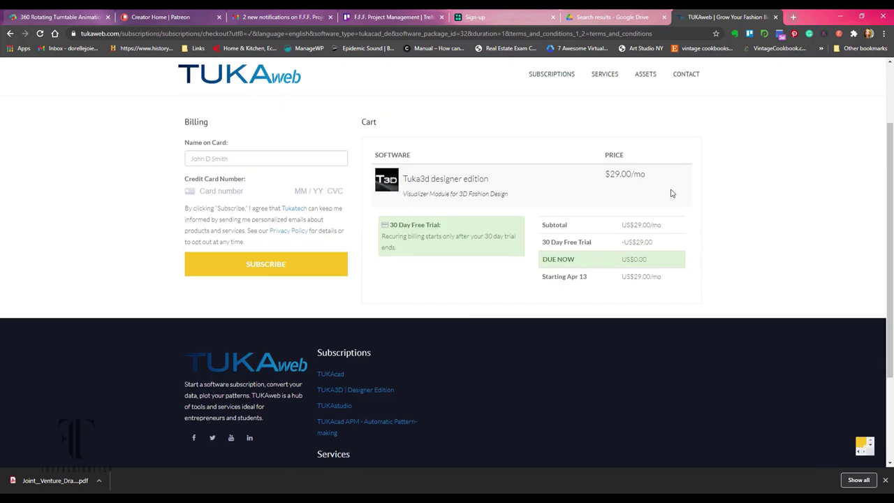
pyautogui.click(884, 480)
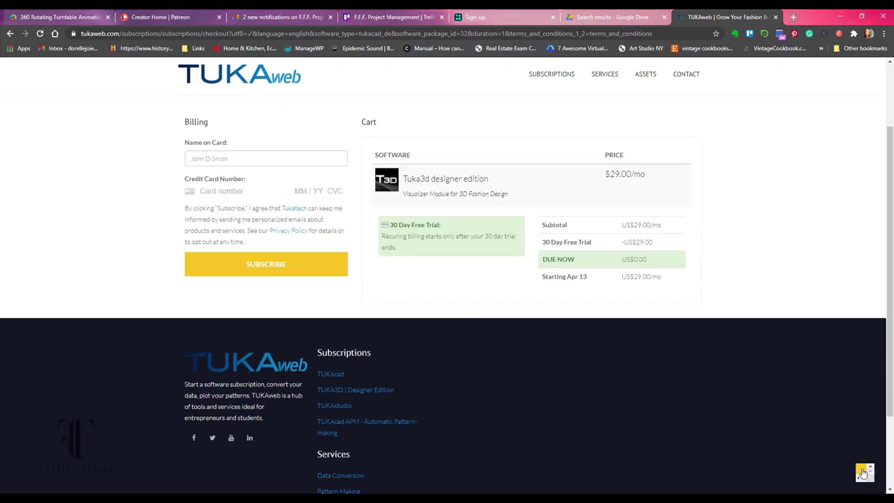
pyautogui.click(863, 472)
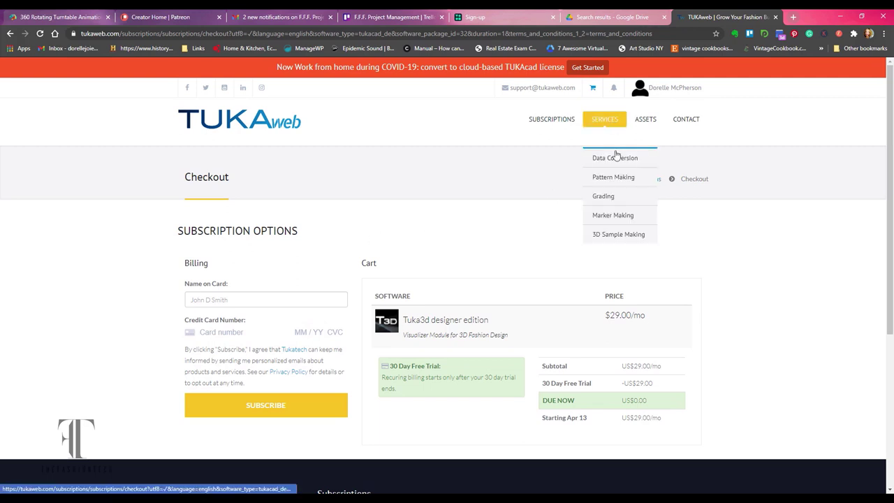
# Filter the 3D Garments catalogue to woman-body garments.
pyautogui.moveTo(645, 120)
pyautogui.click(653, 159)
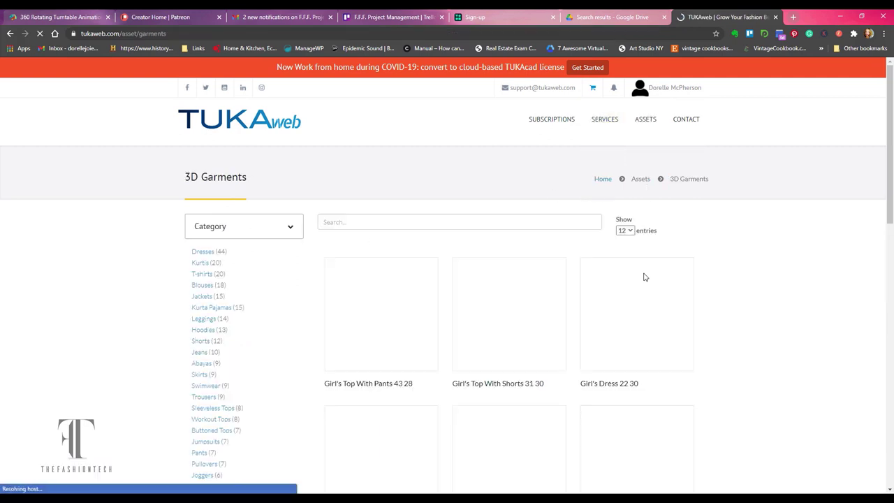
pyautogui.scroll(-6, 263, 305)
pyautogui.click(201, 293)
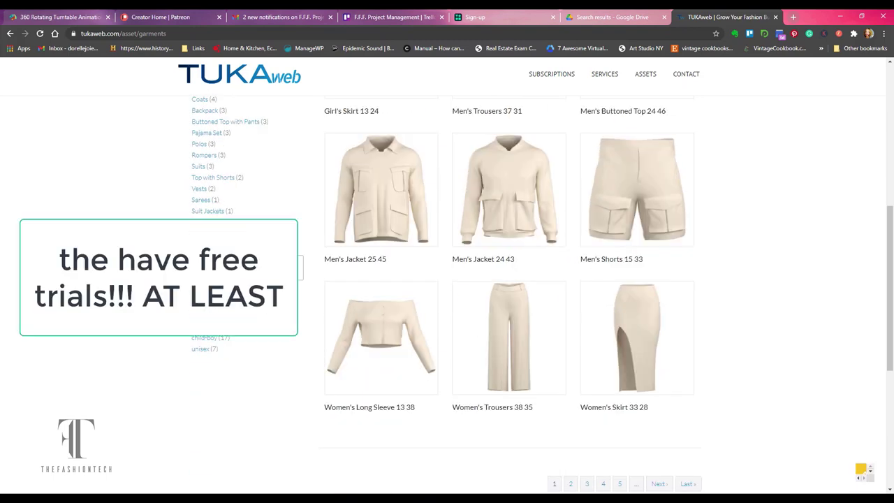
pyautogui.scroll(-6, 721, 269)
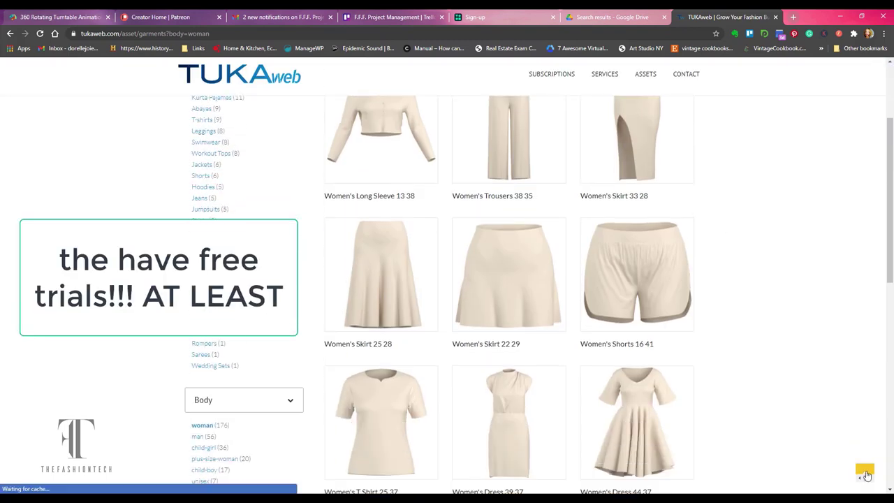
pyautogui.scroll(5, 721, 269)
pyautogui.scroll(-5, 354, 295)
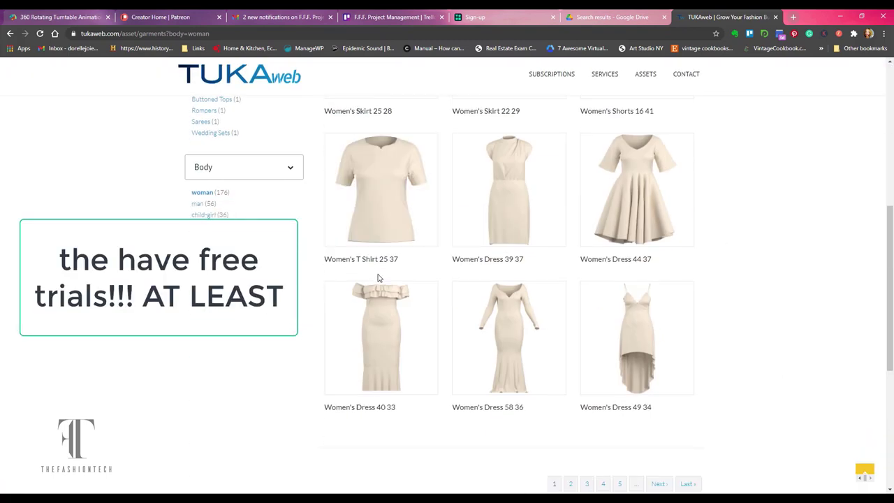
# View the Women's Dress 39 37 details, then go to the TUKA3D Designer Edition page.
pyautogui.click(509, 188)
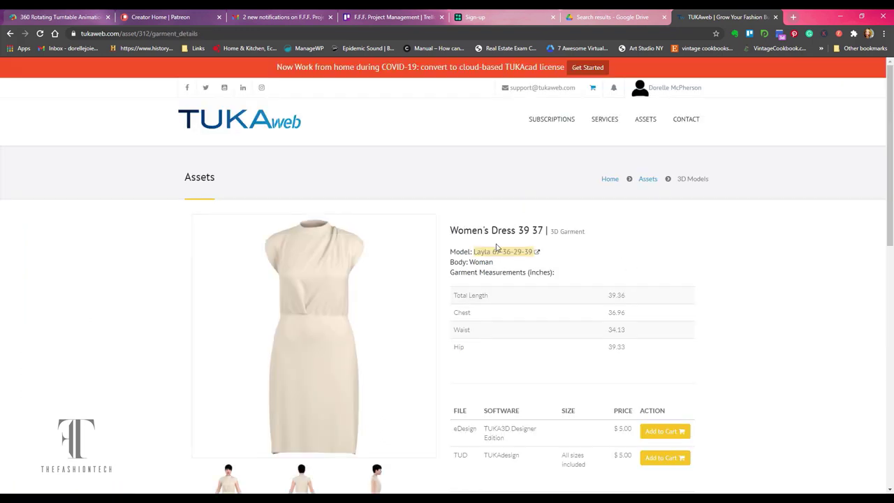
pyautogui.scroll(-2, 607, 264)
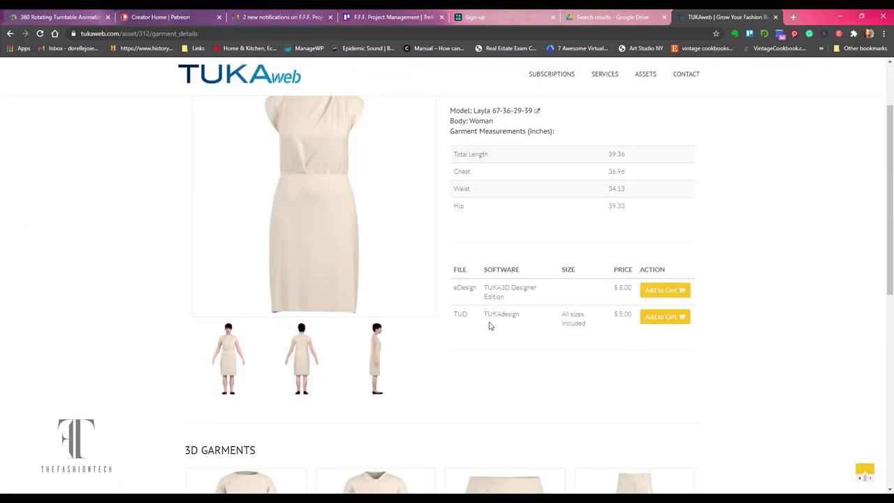
pyautogui.click(667, 290)
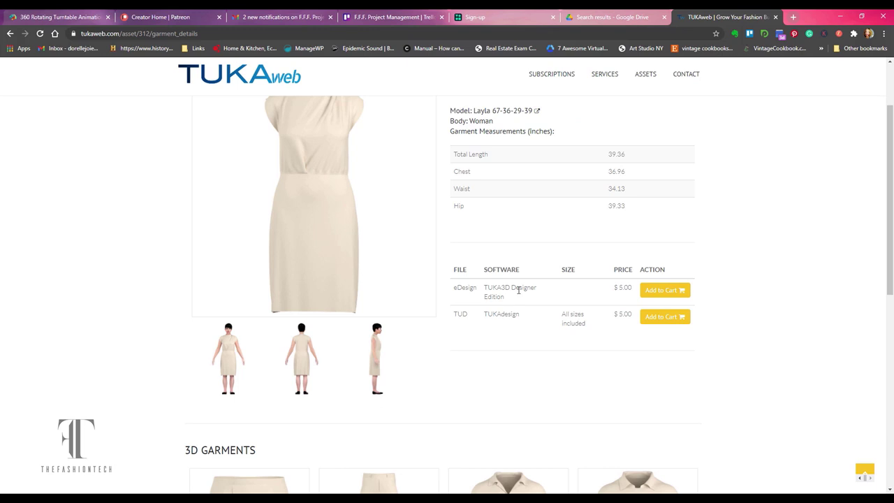
pyautogui.scroll(-1, 524, 295)
pyautogui.scroll(4, 525, 296)
pyautogui.moveTo(558, 121)
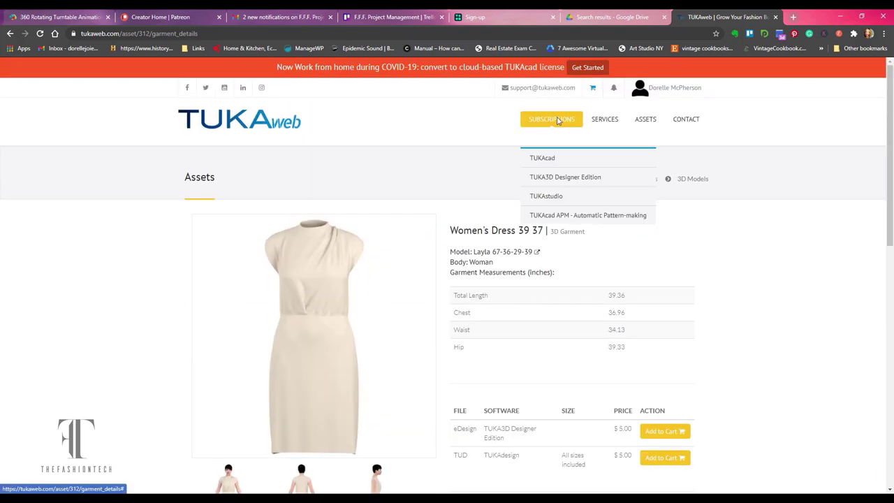
pyautogui.click(552, 181)
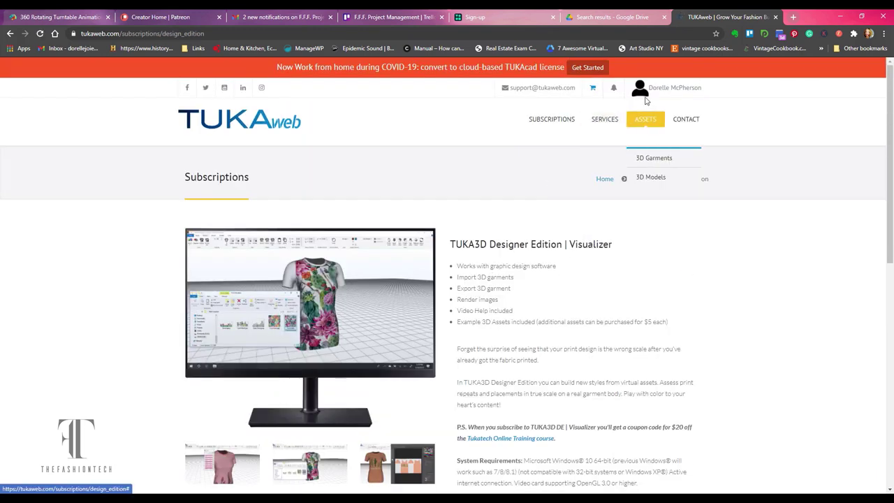
# Review the account's 3D assets, details, current subscriptions and subscription log pages.
pyautogui.moveTo(644, 95)
pyautogui.click(656, 152)
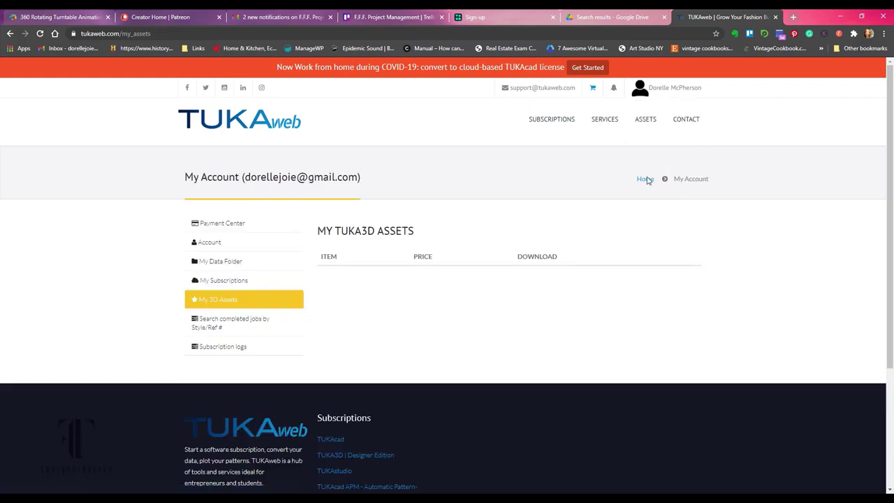
pyautogui.click(279, 242)
pyautogui.click(237, 281)
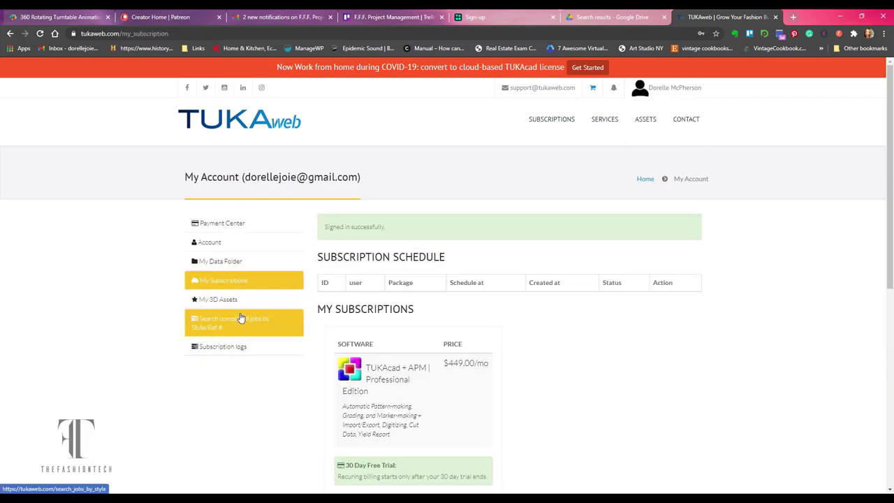
pyautogui.scroll(-2, 534, 350)
pyautogui.scroll(3, 435, 374)
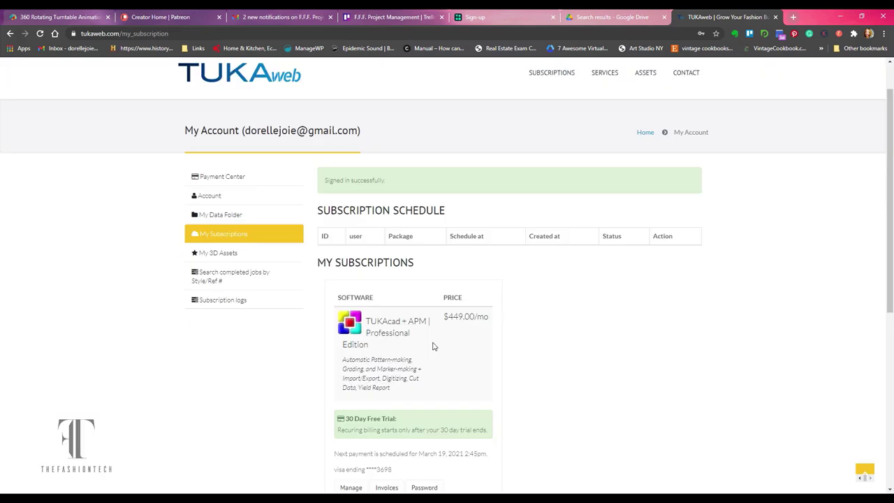
pyautogui.click(250, 301)
pyautogui.click(223, 347)
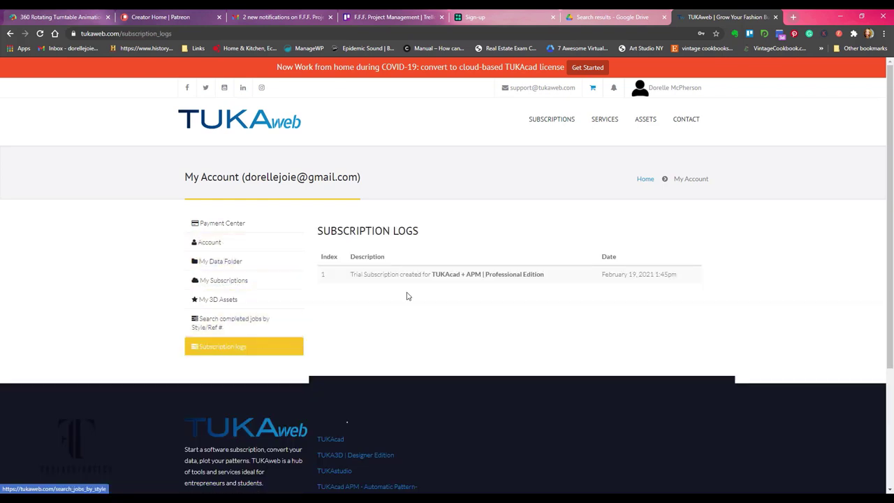
# Look through the account's records in the Payment Center.
pyautogui.moveTo(605, 120)
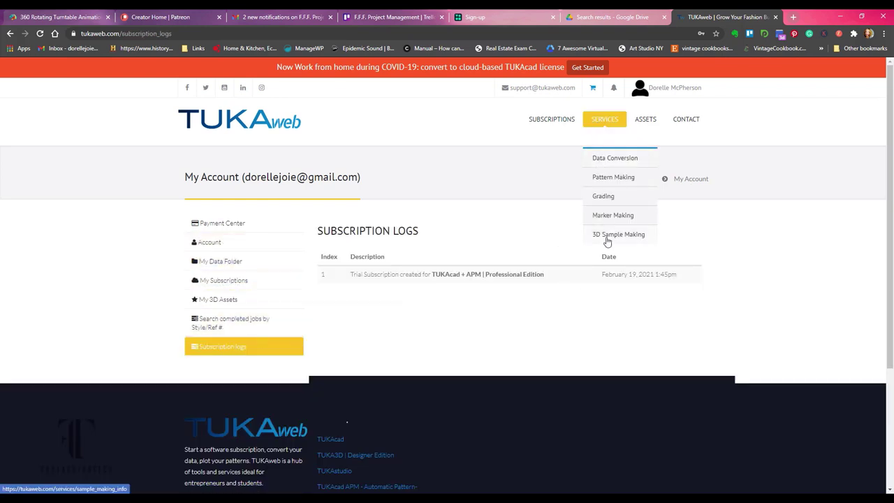
pyautogui.click(652, 103)
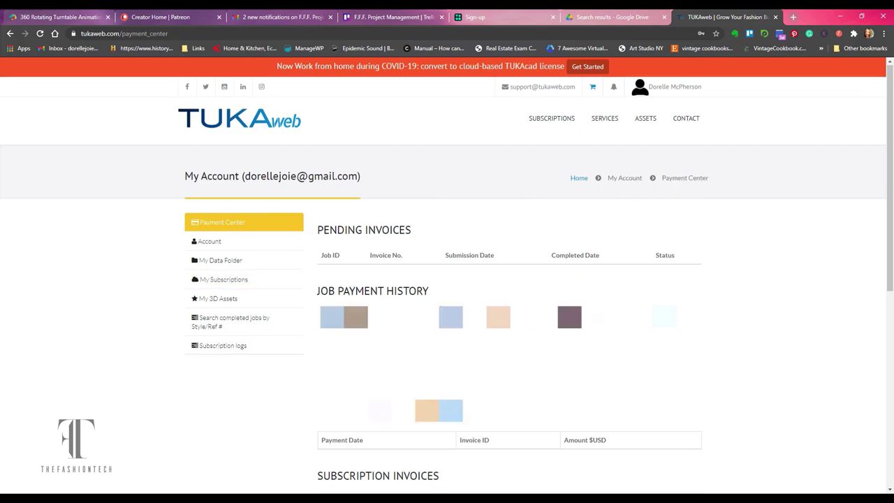
pyautogui.scroll(-2, 383, 233)
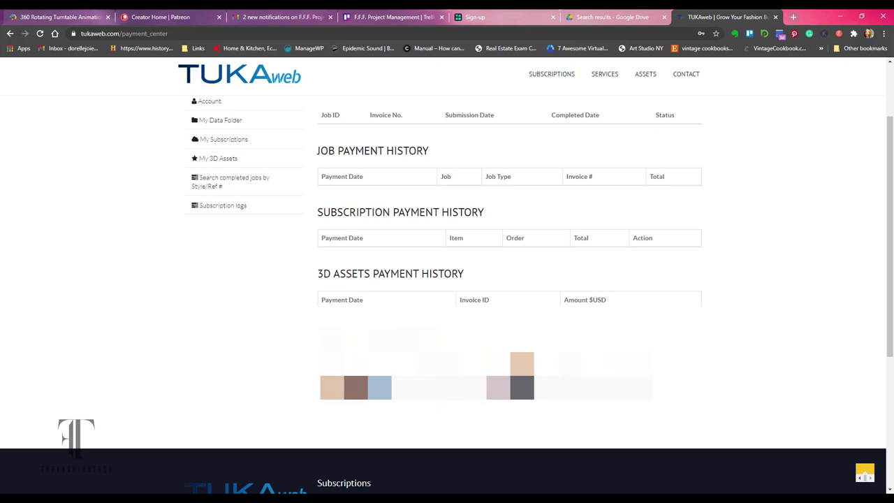
pyautogui.scroll(3, 243, 227)
# From the homepage banner, open the TUKA3D Designer Edition page and try Start Free Trial.
pyautogui.click(258, 123)
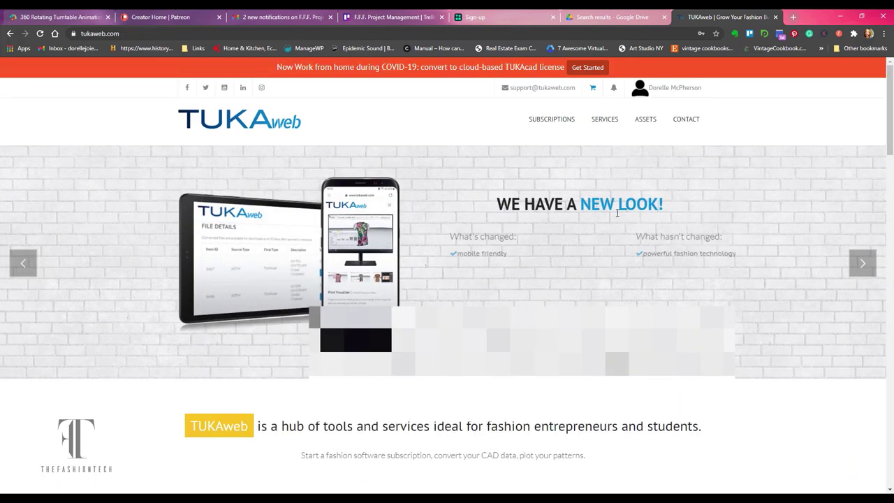
pyautogui.click(864, 263)
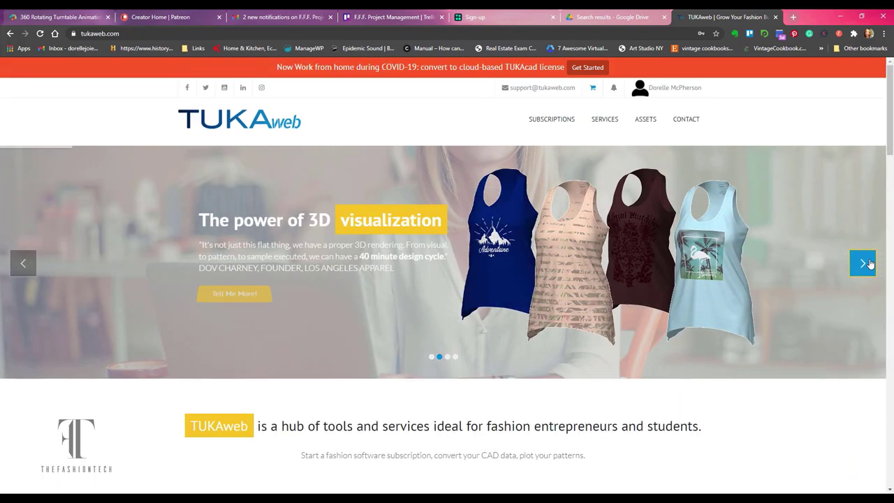
pyautogui.scroll(-5, 395, 291)
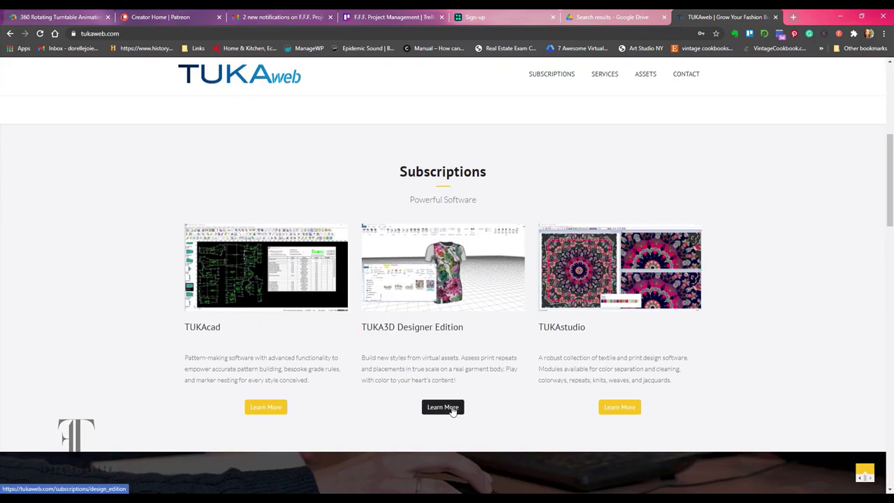
pyautogui.click(440, 410)
pyautogui.scroll(-2, 484, 354)
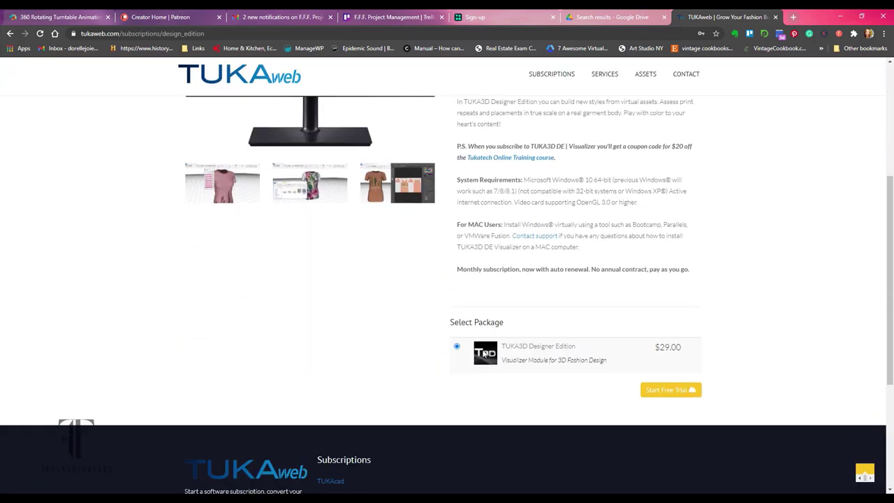
pyautogui.click(669, 390)
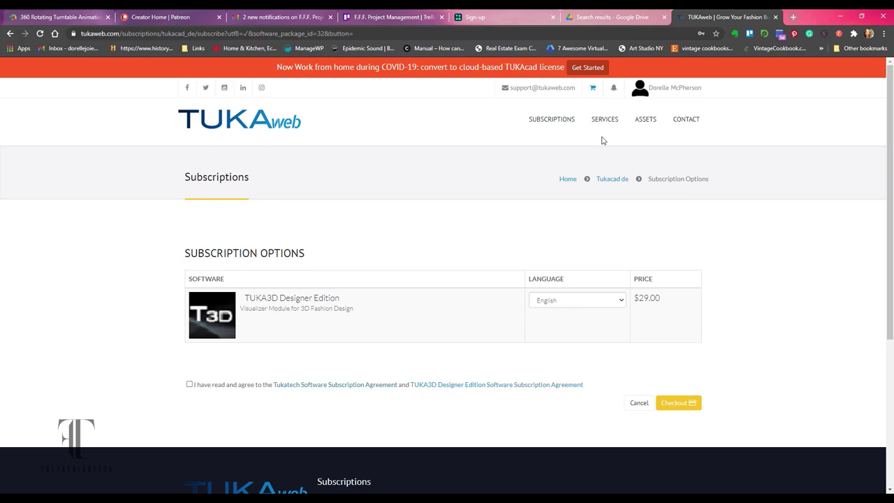
# Browse the automatic pattern-making and TUKAcad subscription pages.
pyautogui.moveTo(564, 123)
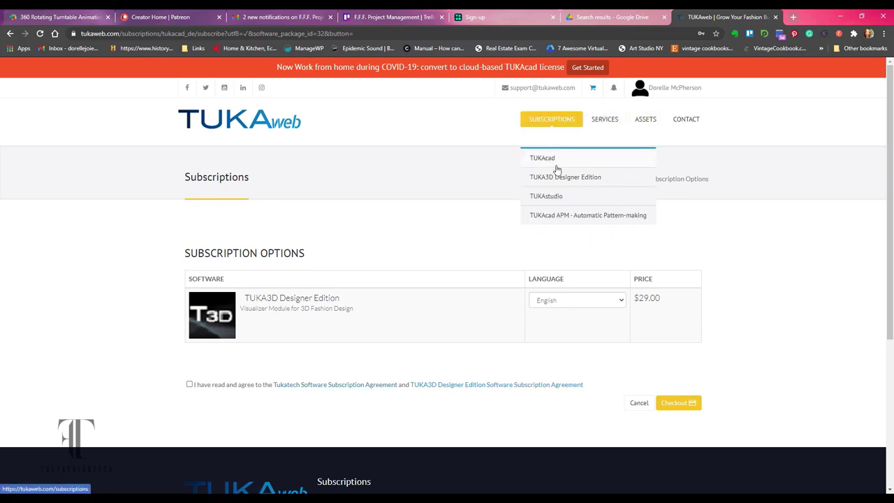
pyautogui.click(559, 217)
pyautogui.click(579, 178)
pyautogui.scroll(-10, 524, 248)
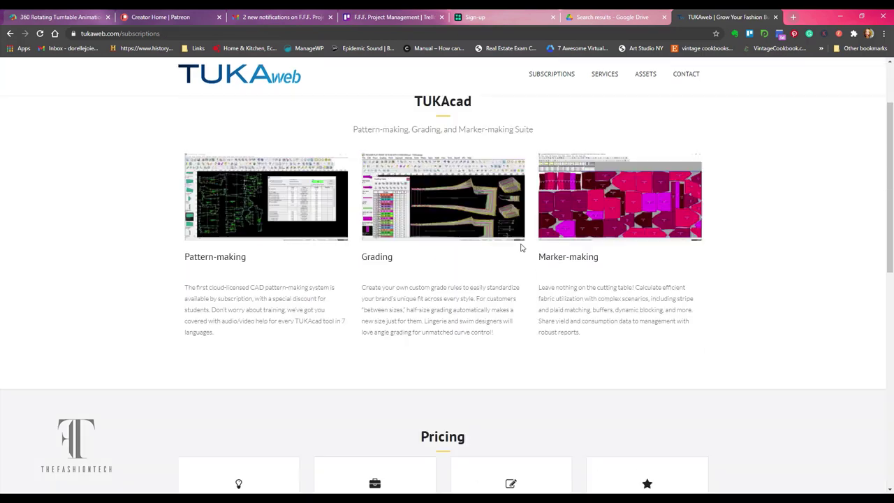
pyautogui.scroll(-2, 521, 245)
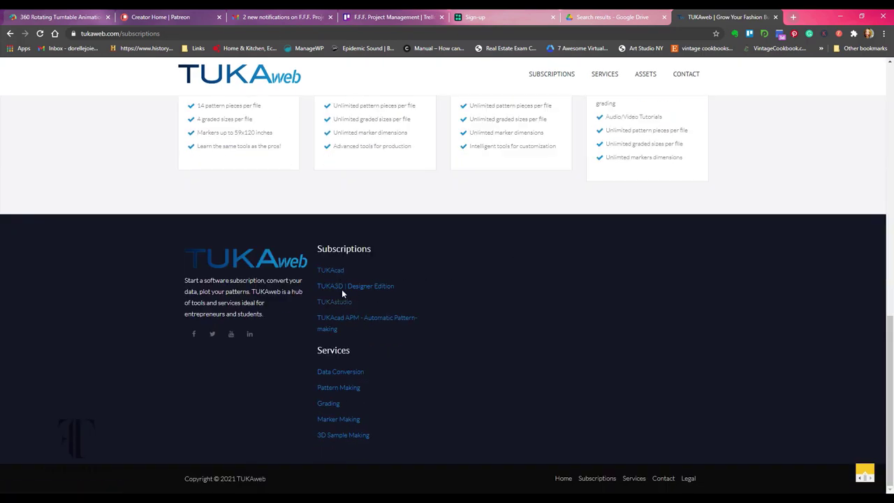
pyautogui.scroll(15, 428, 264)
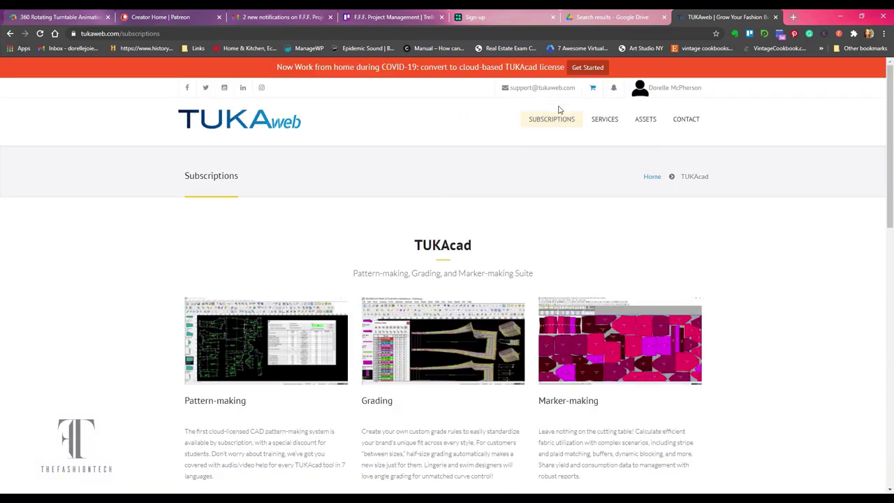
# Reopen the TUKA3D Designer Edition page and scroll to the $29.00 Visualizer package.
pyautogui.moveTo(552, 121)
pyautogui.click(552, 179)
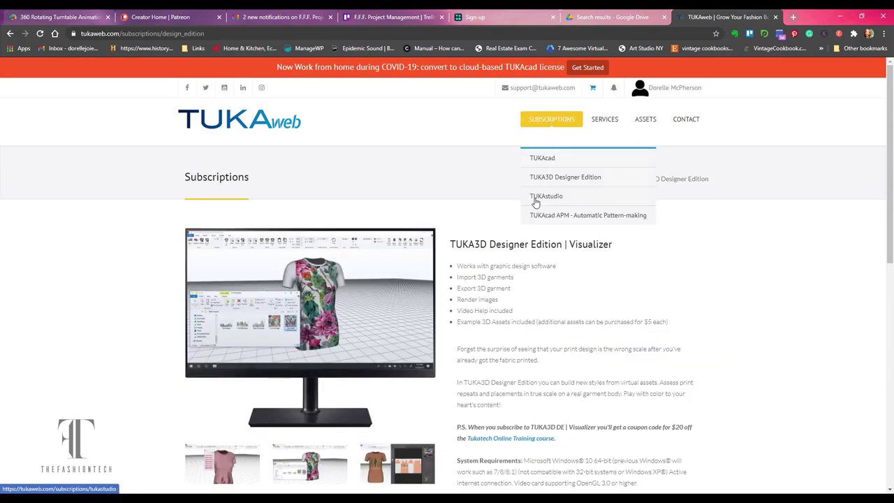
pyautogui.scroll(-4, 391, 254)
pyautogui.scroll(2, 391, 253)
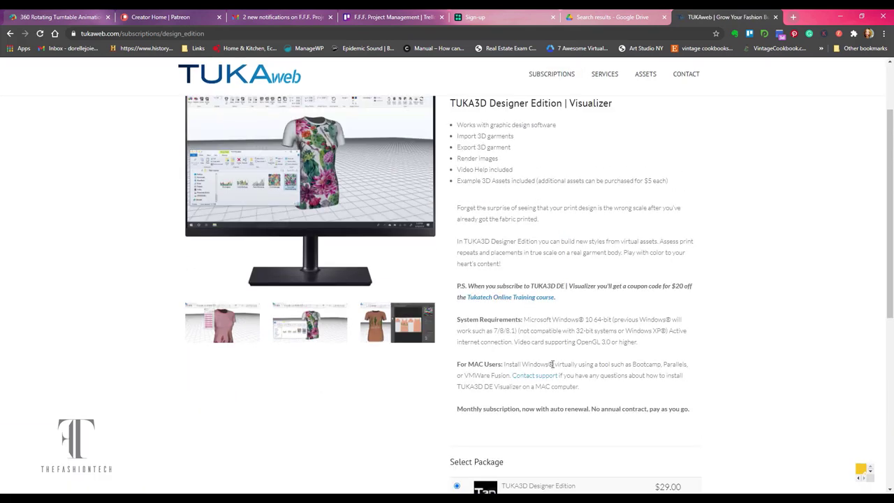
pyautogui.scroll(-1, 553, 364)
pyautogui.scroll(-2, 593, 335)
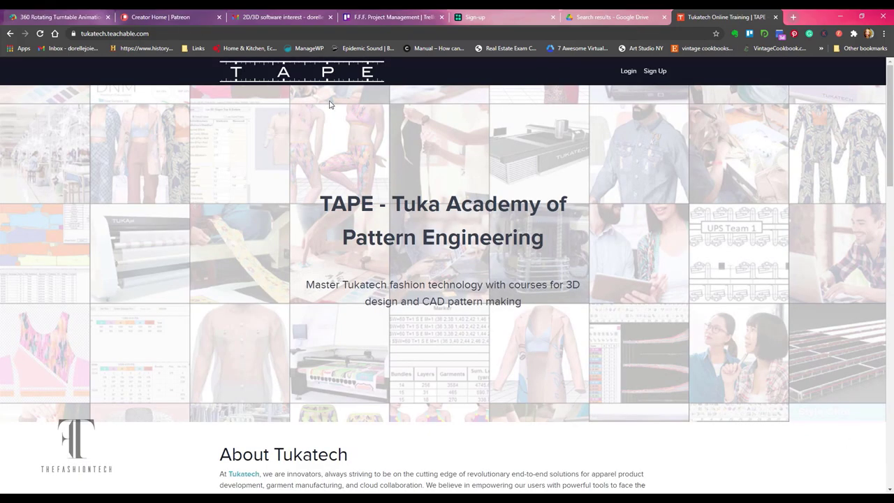
# Open the TUKA3D DE Visualizer course page and scroll through its details.
pyautogui.click(172, 33)
pyautogui.click(281, 152)
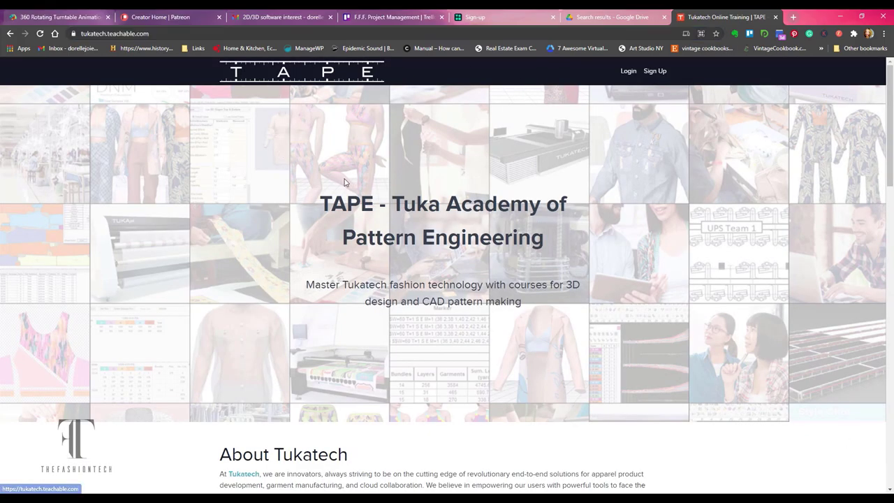
pyautogui.scroll(-9, 354, 180)
pyautogui.click(353, 262)
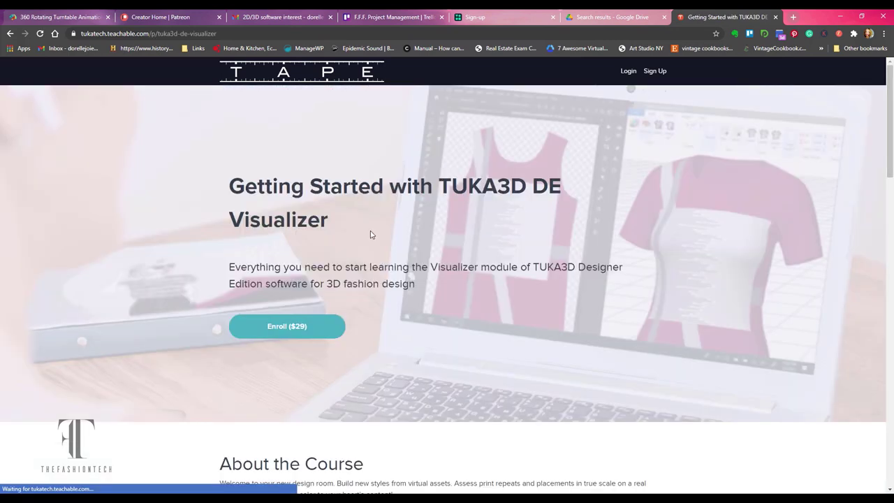
pyautogui.scroll(-1, 389, 249)
pyautogui.scroll(-3, 388, 252)
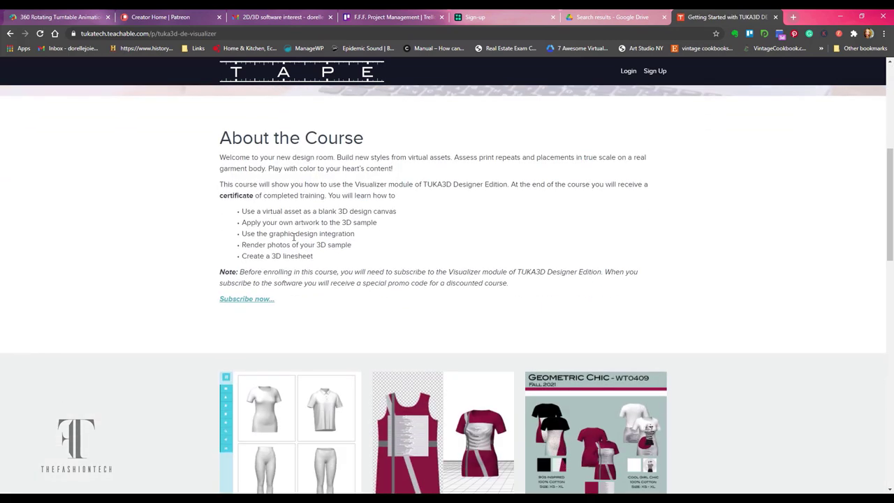
pyautogui.scroll(-1, 382, 291)
pyautogui.scroll(-4, 531, 356)
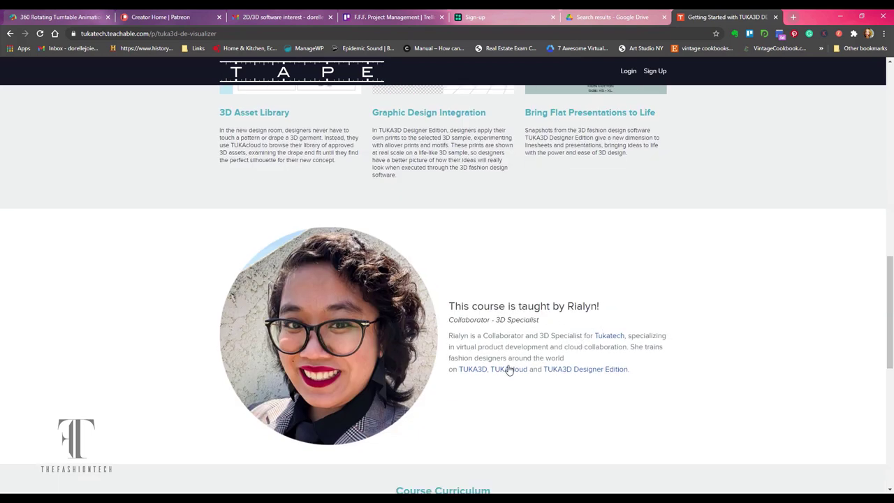
pyautogui.scroll(-5, 589, 373)
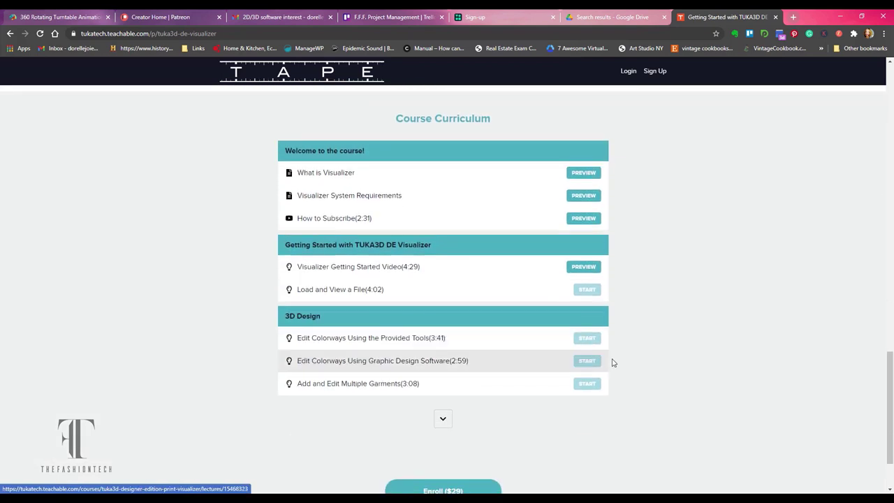
# Return to the training home page and scroll to the Featured Courses section.
pyautogui.click(316, 77)
pyautogui.scroll(-4, 663, 303)
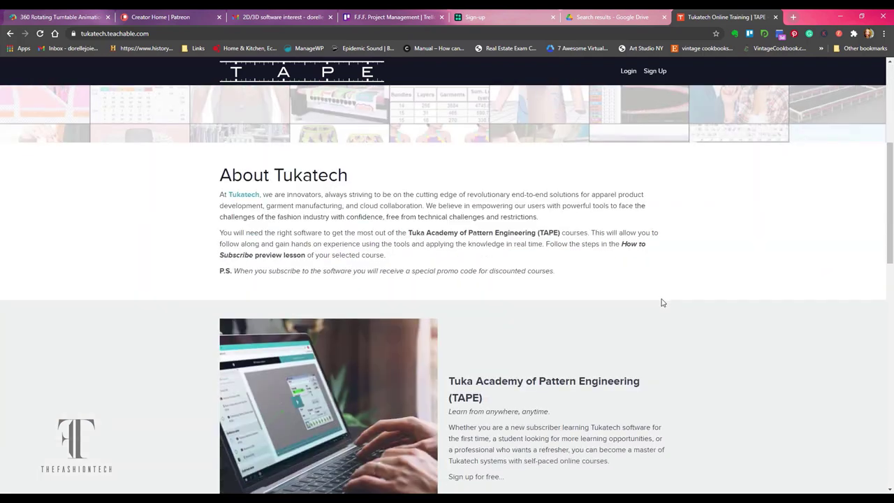
pyautogui.scroll(-6, 481, 225)
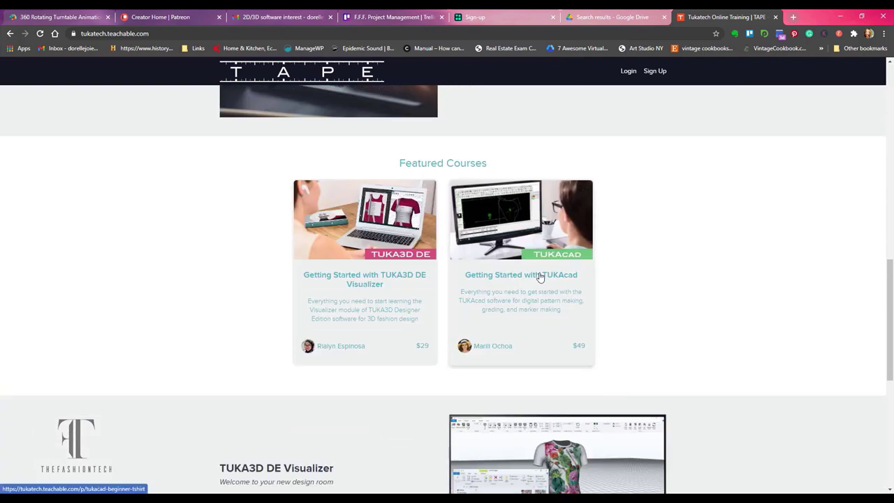
# Open the Getting Started with TUKAcad course and scroll through its page.
pyautogui.click(537, 333)
pyautogui.scroll(-7, 569, 242)
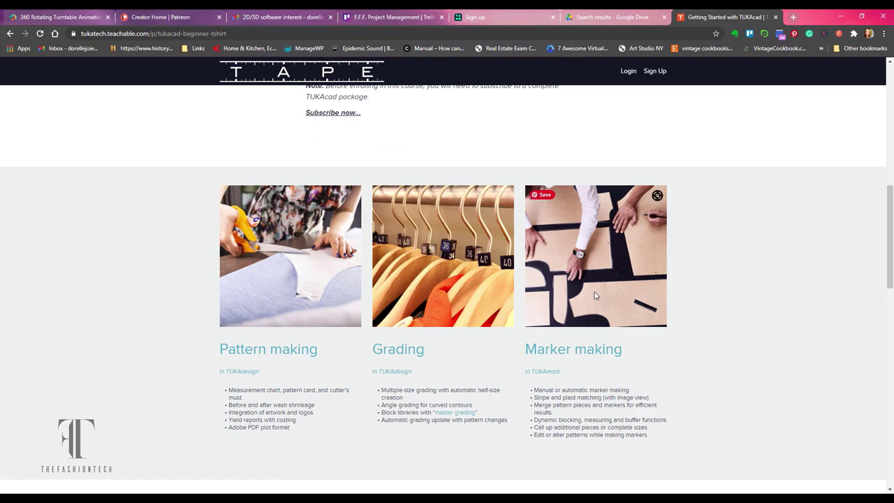
pyautogui.scroll(-4, 596, 296)
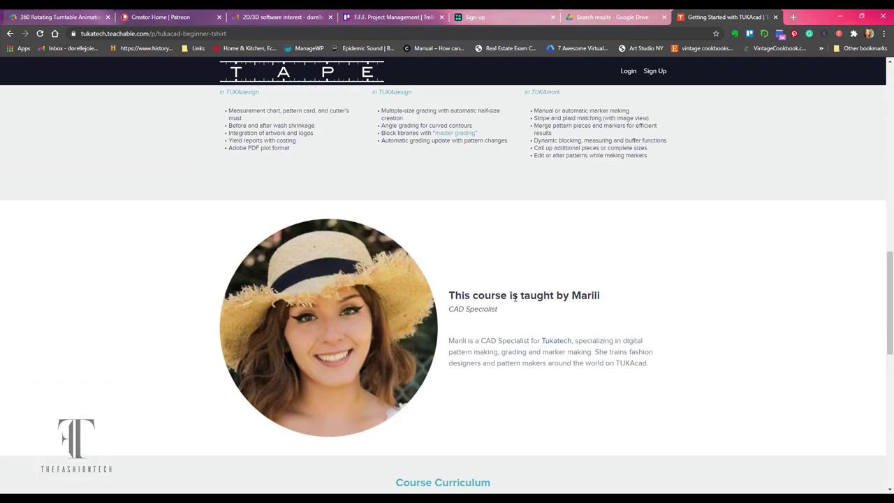
pyautogui.scroll(-8, 515, 297)
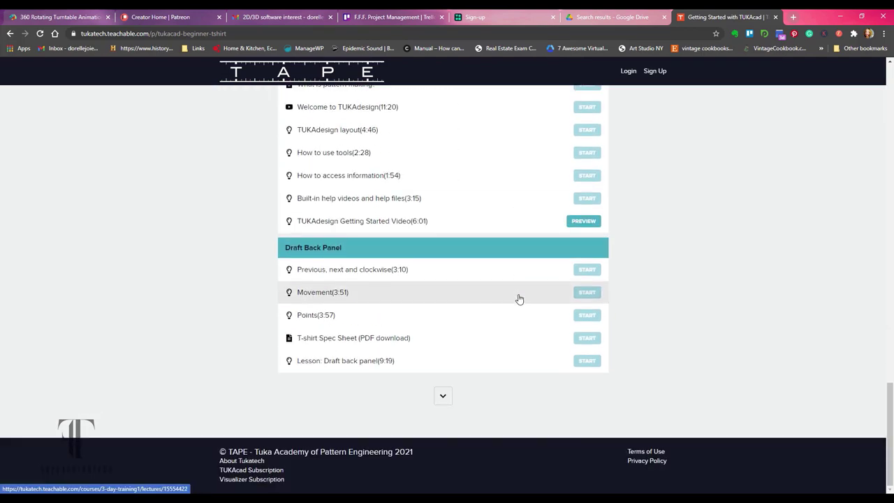
# Expand and review the full curriculum, then select the 'TUKA3D DE Visualizer' heading.
pyautogui.click(443, 396)
pyautogui.scroll(-5, 468, 303)
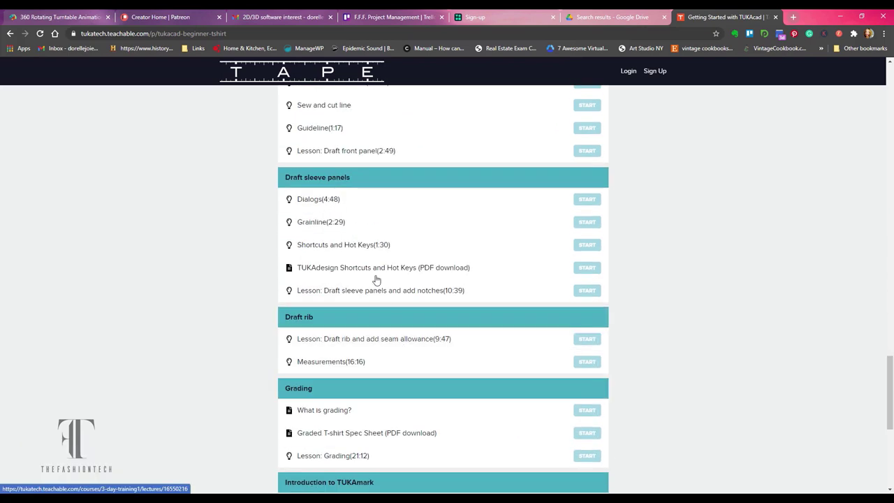
pyautogui.scroll(-3, 440, 309)
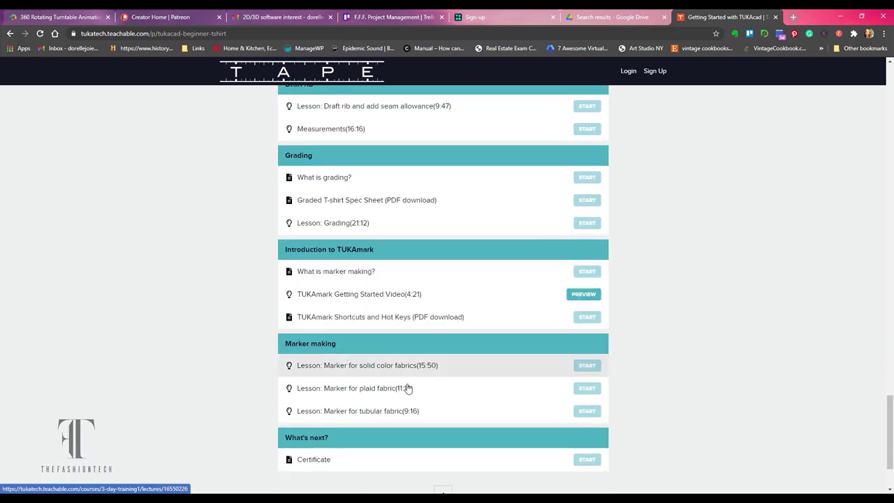
pyautogui.scroll(-3, 409, 389)
pyautogui.scroll(15, 699, 236)
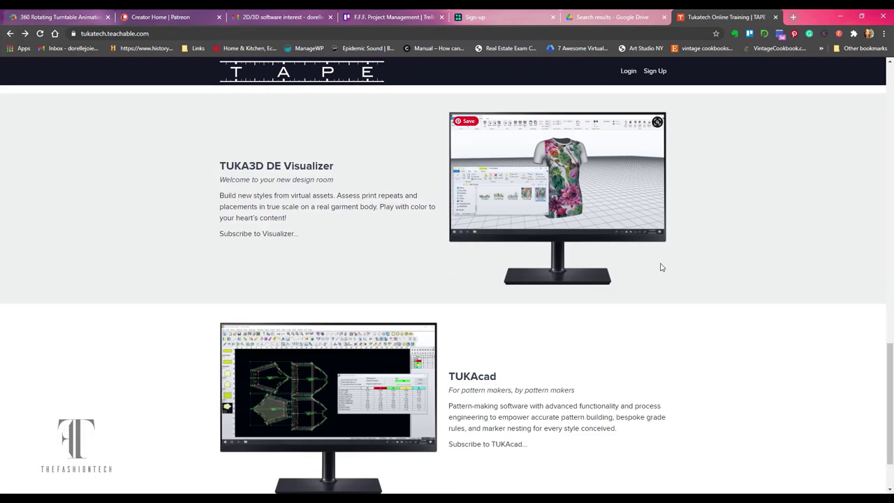
pyautogui.moveTo(334, 165); pyautogui.dragTo(238, 165)
pyautogui.hotkey('ctrl', 'c')
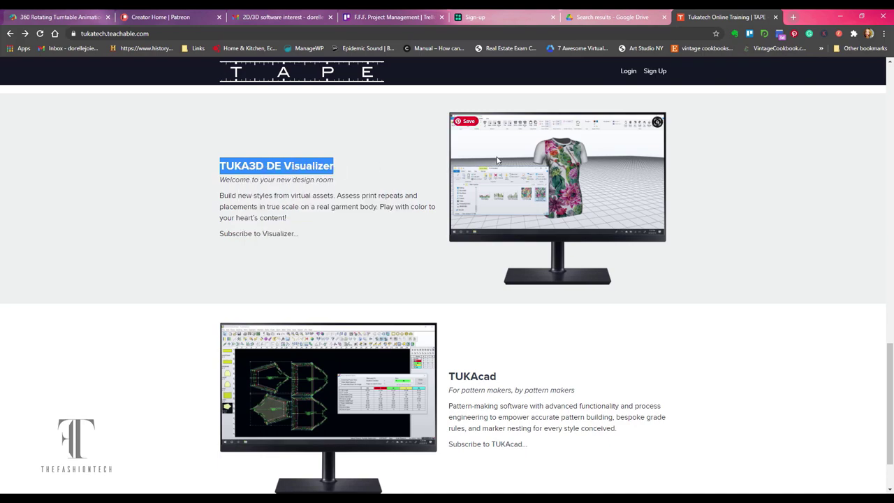
pyautogui.click(794, 17)
# Duplicate the Tukatech training tab and go back to the TUKAweb subscriptions page.
pyautogui.click(650, 17)
pyautogui.rightClick(658, 16)
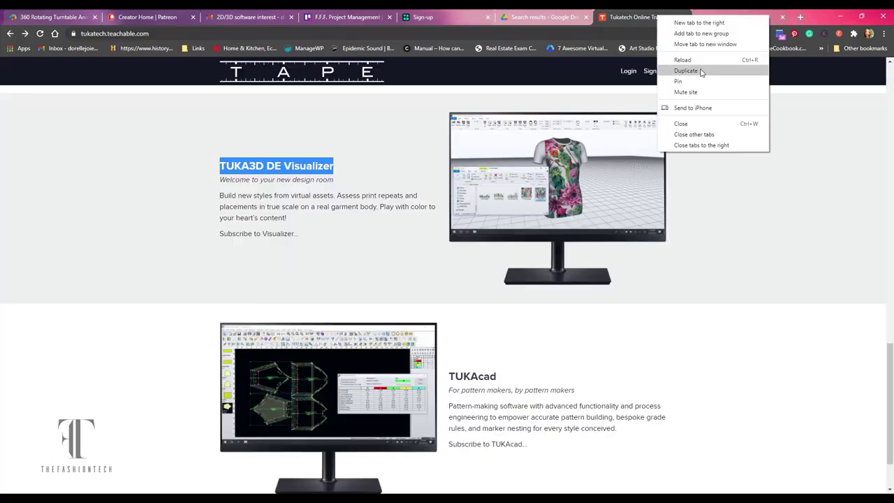
pyautogui.click(684, 71)
pyautogui.click(12, 33)
pyautogui.click(12, 33)
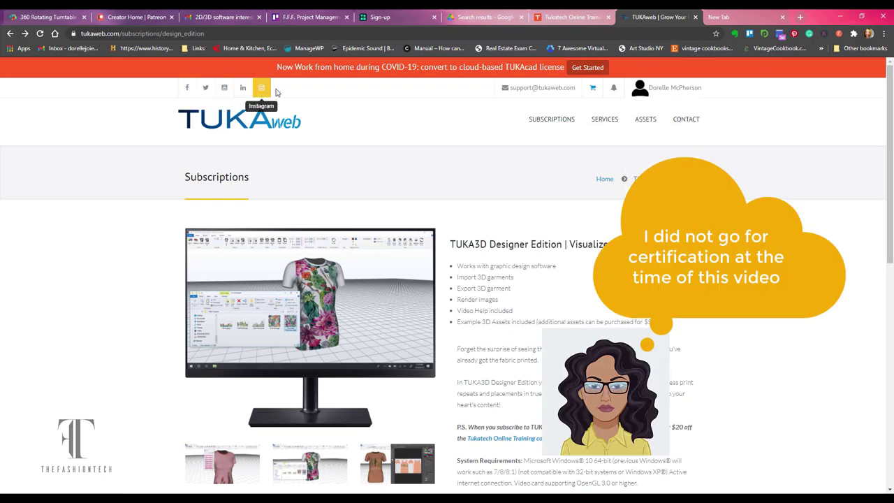
# Open the TUKA3D Designer Edition subscription details and browse its enlarged product screenshots.
pyautogui.click(241, 118)
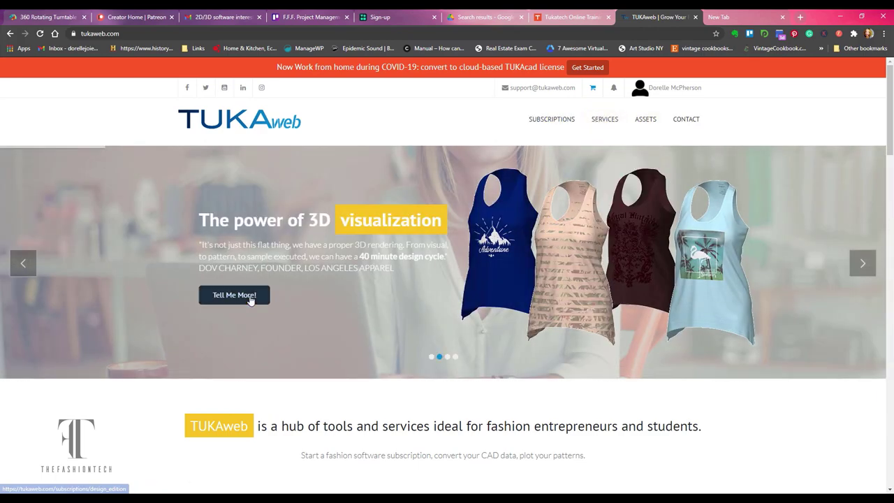
pyautogui.click(250, 299)
pyautogui.scroll(-5, 579, 267)
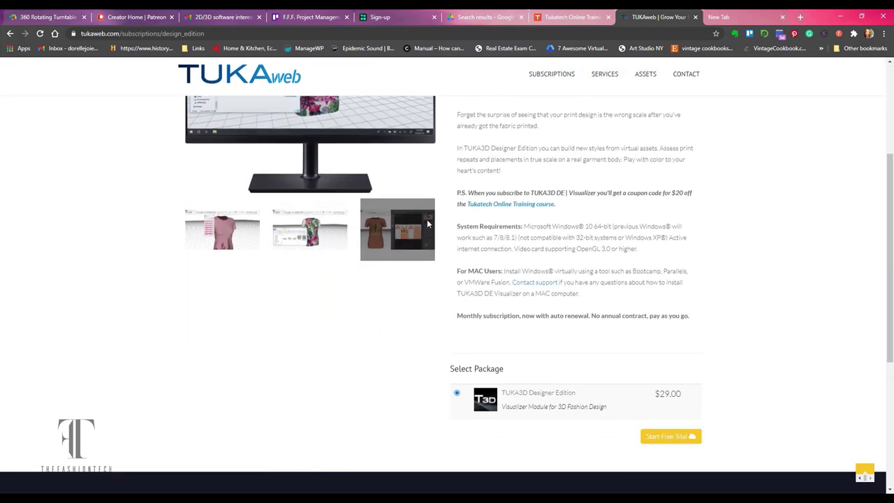
pyautogui.click(404, 228)
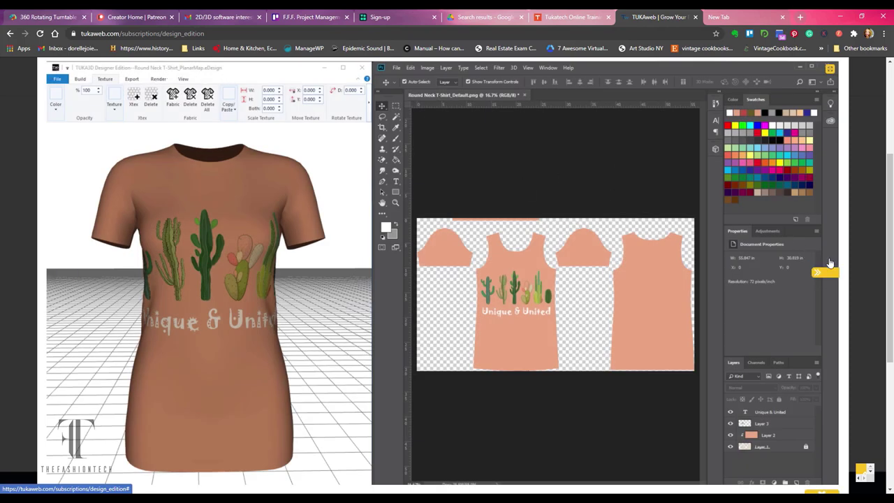
pyautogui.click(827, 272)
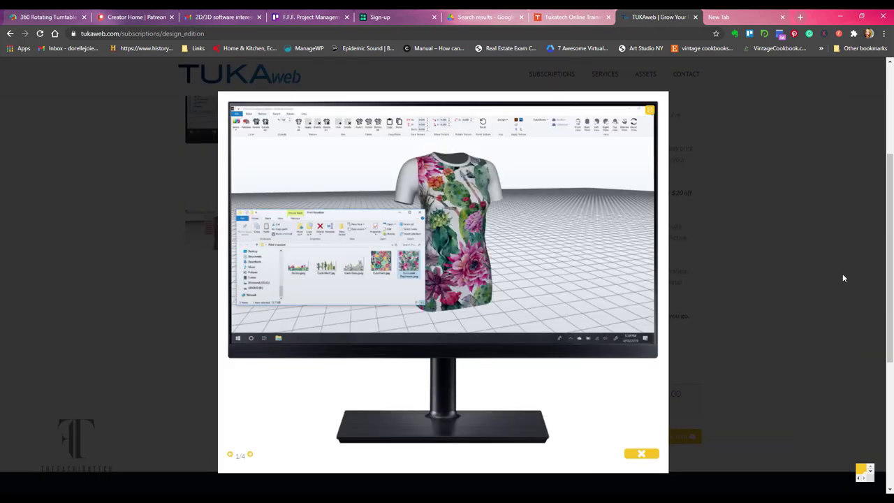
# Search for TUKA3D DE Visualizer and open the result about starting a Visualizer subscription.
pyautogui.click(140, 491)
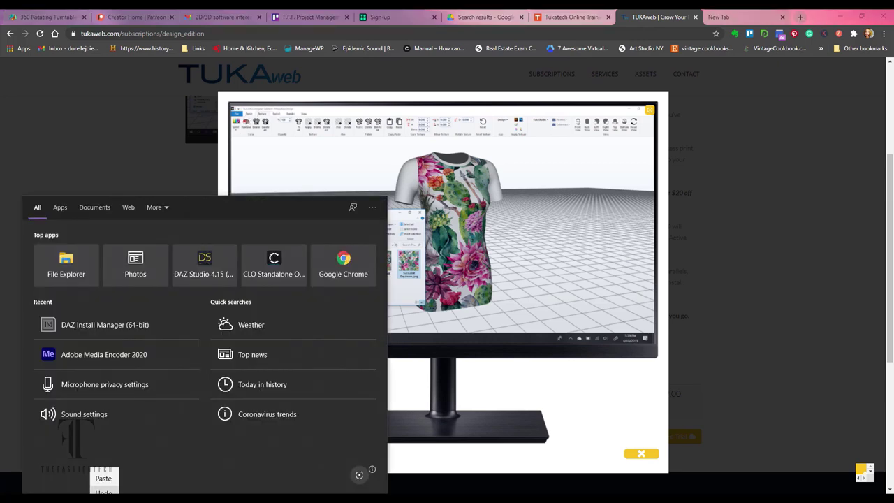
pyautogui.hotkey('ctrl', 'v')
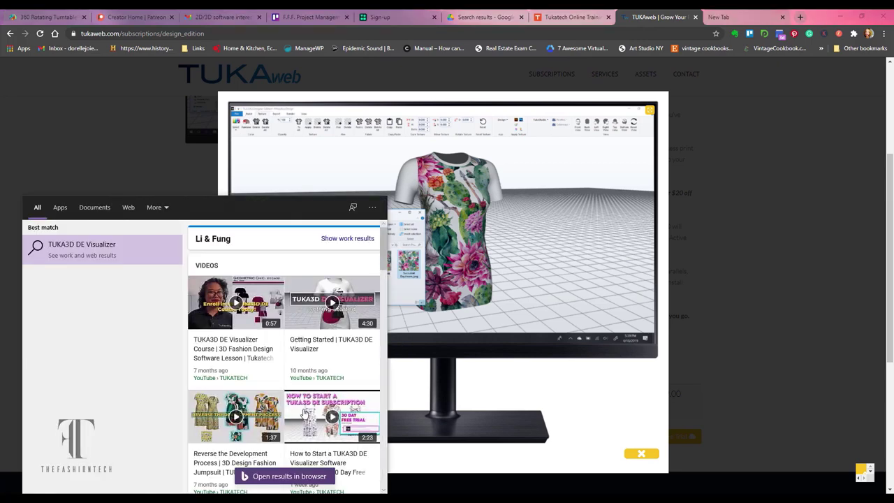
pyautogui.click(300, 420)
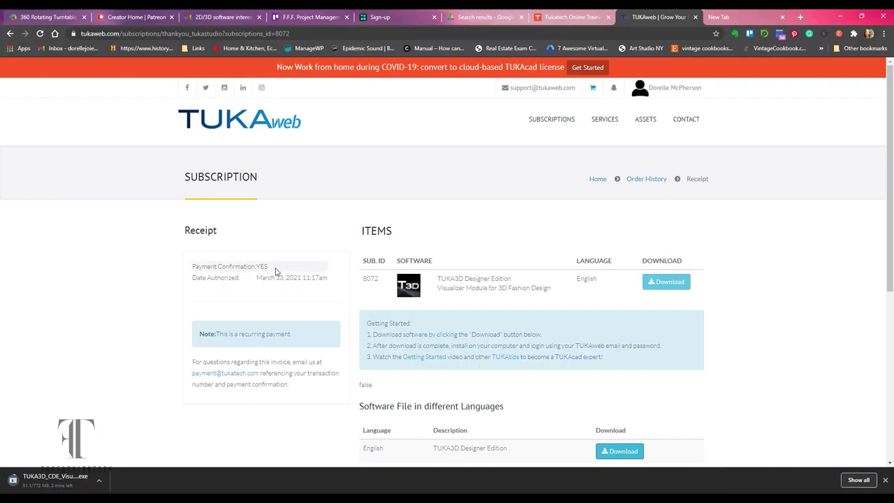
pyautogui.scroll(-2, 657, 413)
pyautogui.scroll(2, 659, 413)
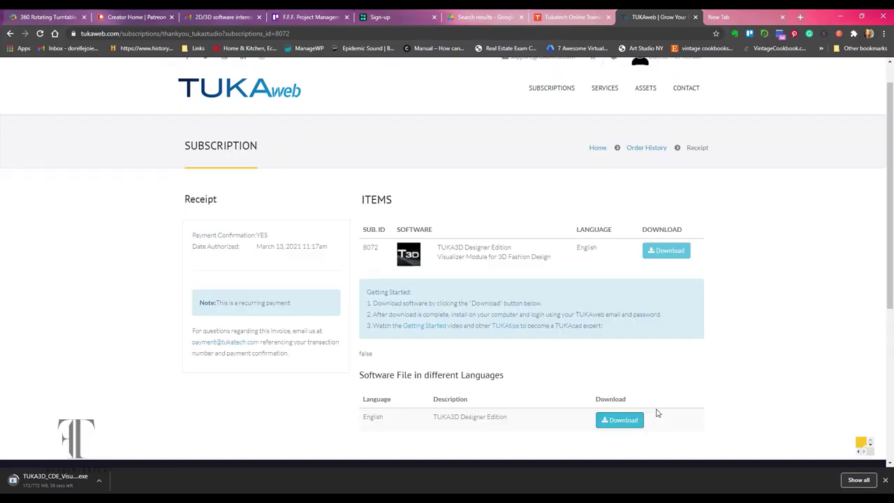
# Return to the Tukatech training page and open the Getting Started with TUKAcad course.
pyautogui.click(575, 21)
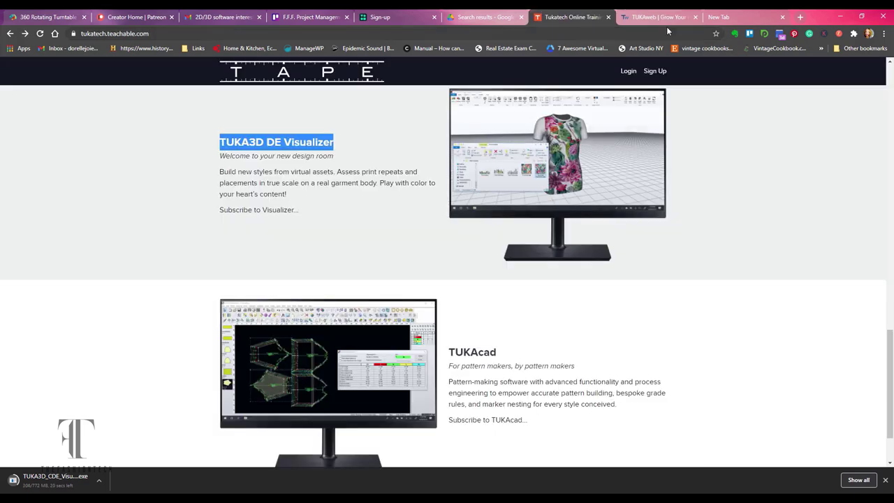
pyautogui.scroll(-2, 352, 186)
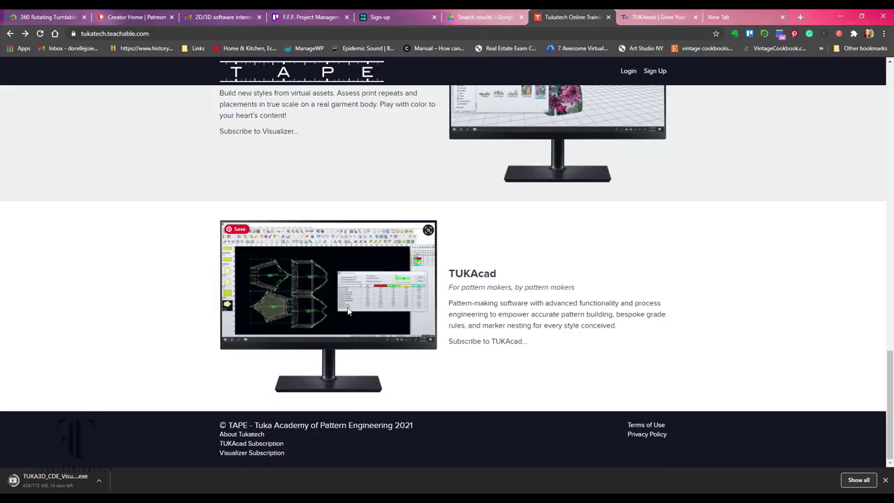
pyautogui.scroll(6, 461, 330)
pyautogui.click(517, 233)
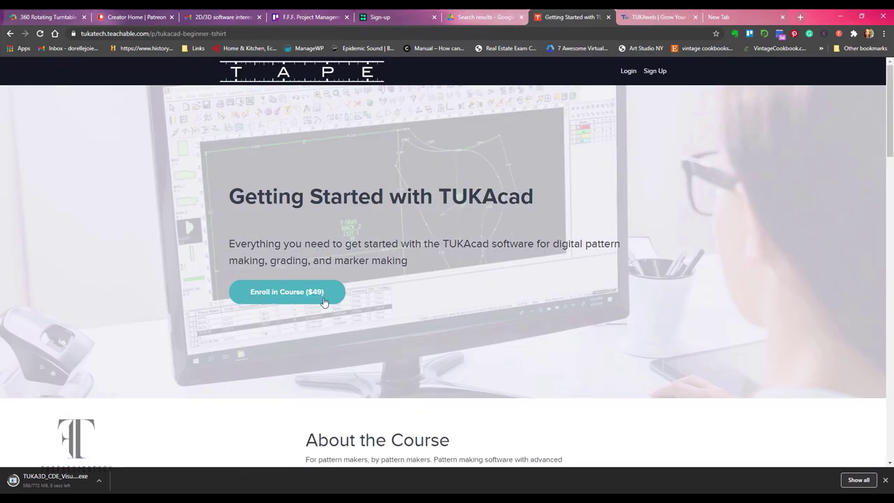
# Expand the full course curriculum and scroll through its lessons.
pyautogui.scroll(-10, 370, 288)
pyautogui.scroll(-10, 378, 291)
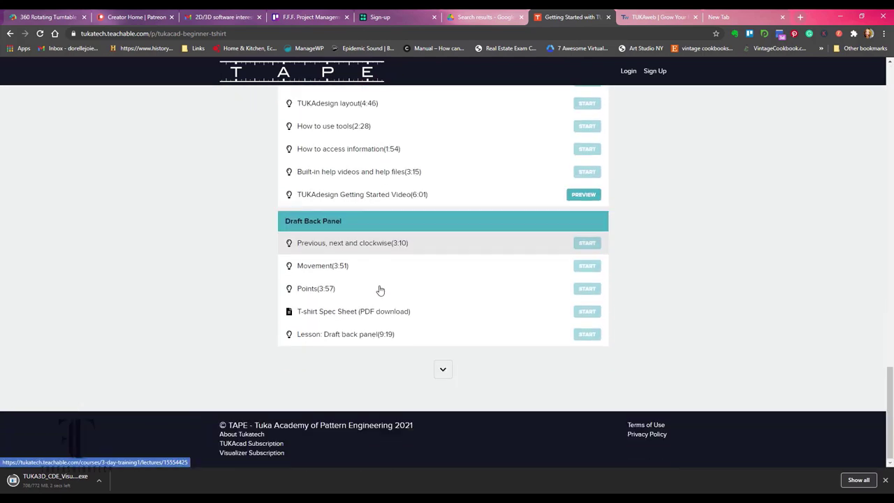
pyautogui.click(443, 370)
pyautogui.scroll(-8, 425, 289)
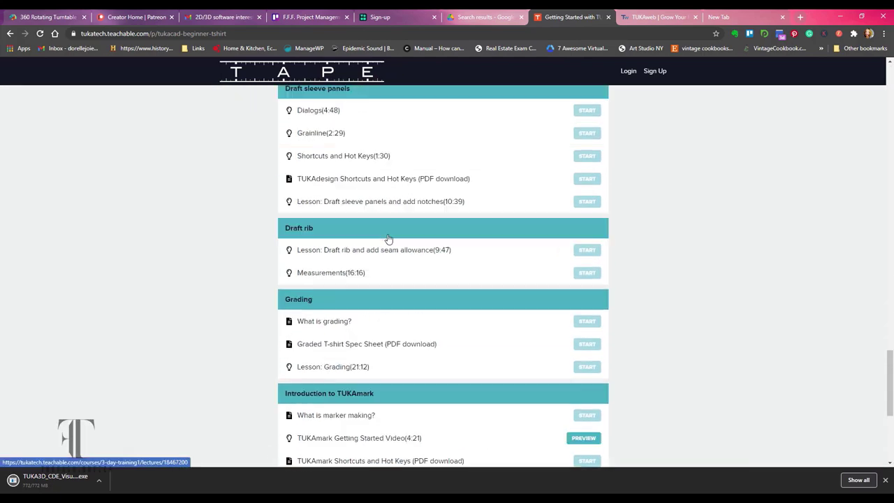
pyautogui.scroll(-3, 385, 137)
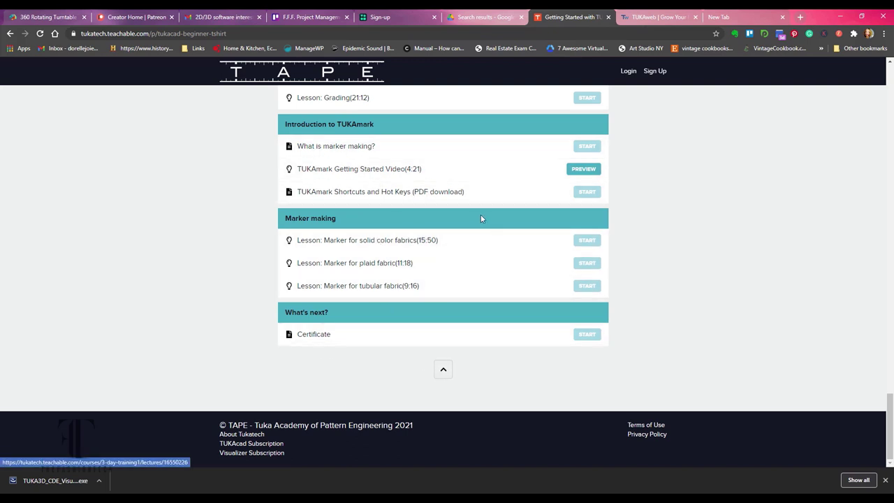
pyautogui.scroll(4, 475, 215)
pyautogui.scroll(6, 476, 220)
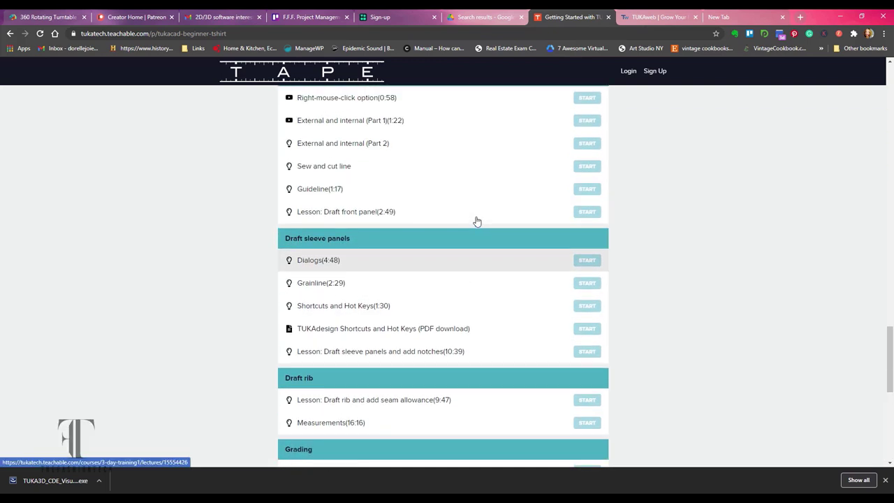
pyautogui.scroll(3, 476, 220)
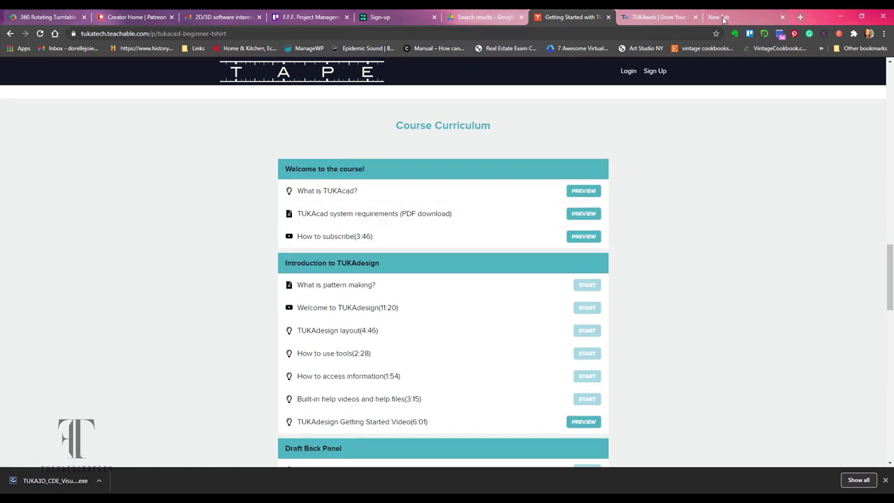
# Run the downloaded TUKA3D installer and accept its license agreement.
pyautogui.click(43, 481)
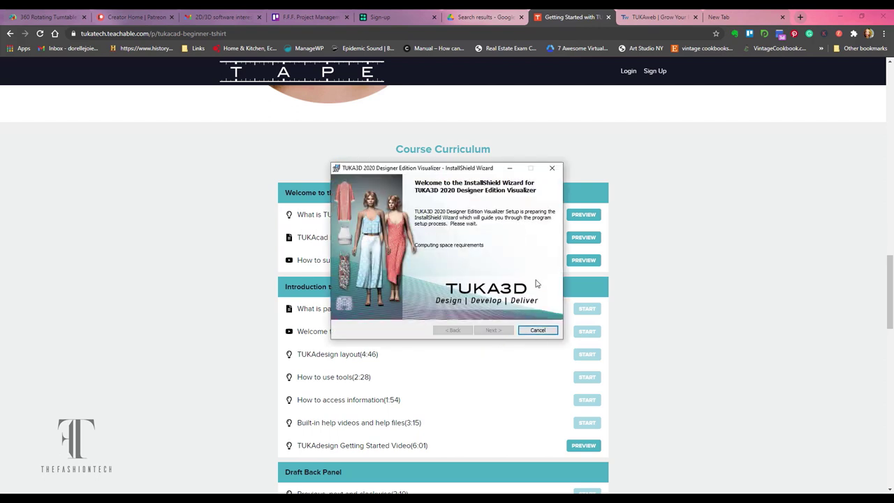
pyautogui.click(494, 330)
pyautogui.click(422, 297)
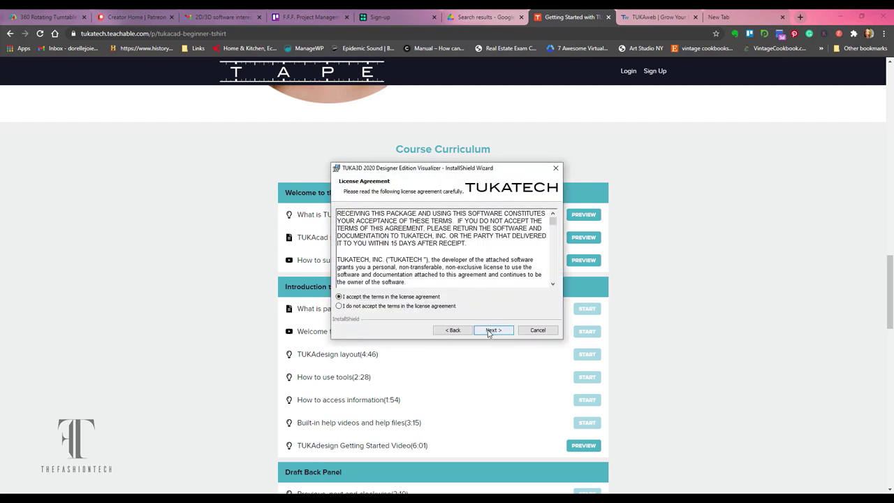
pyautogui.click(491, 330)
# Enter the organization name, start the TUKA3D installation, and close the course curriculum tab.
pyautogui.click(415, 241)
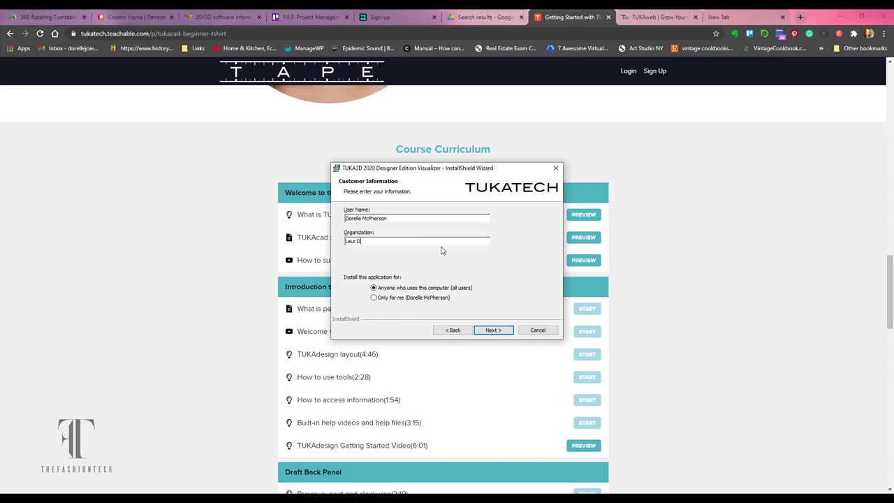
pyautogui.click(497, 331)
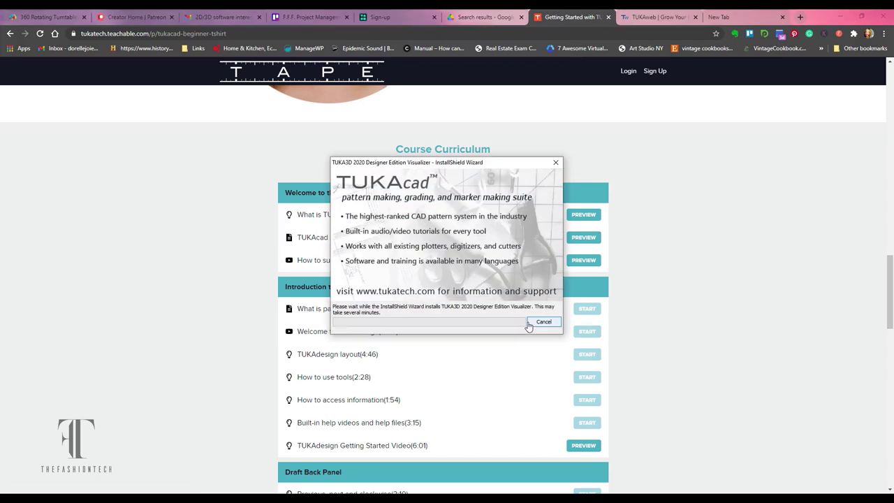
pyautogui.click(688, 294)
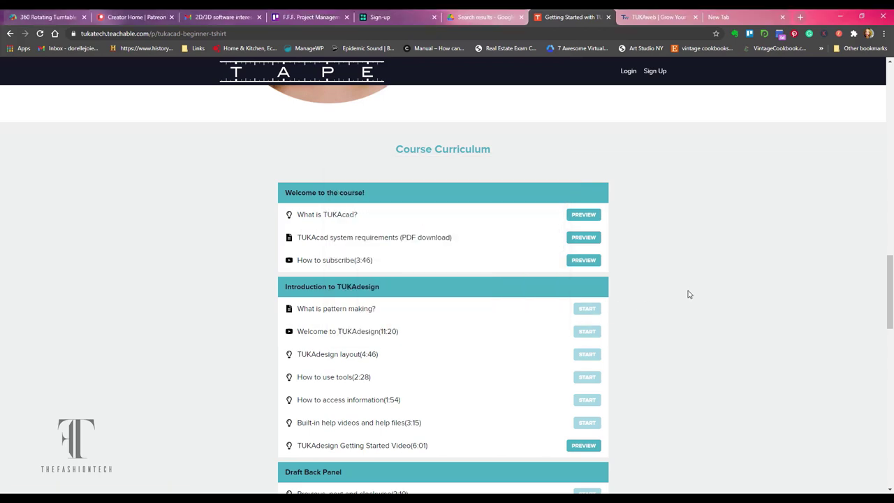
pyautogui.click(608, 17)
# Go to My Subscriptions and dismiss the installer's completion notice.
pyautogui.moveTo(568, 125)
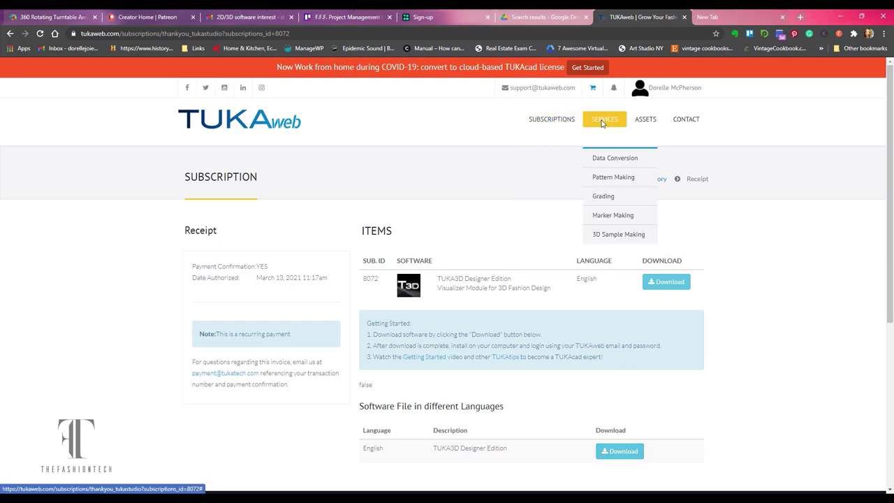
pyautogui.click(647, 170)
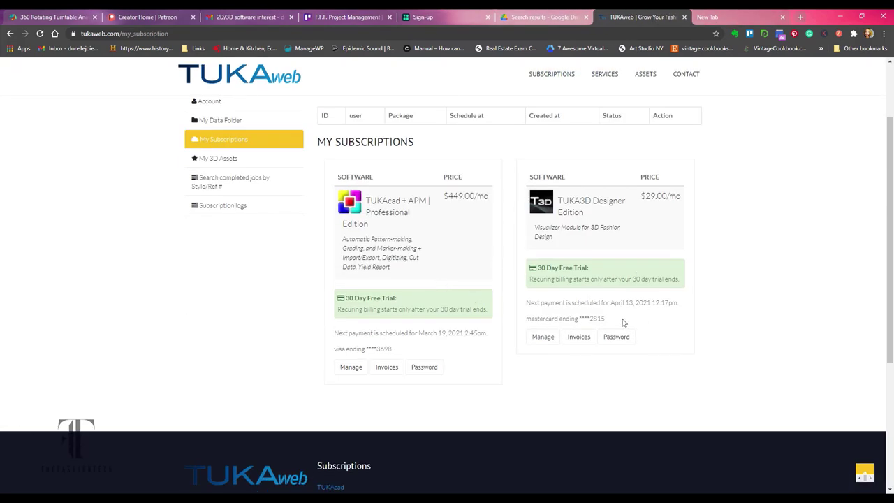
pyautogui.click(494, 332)
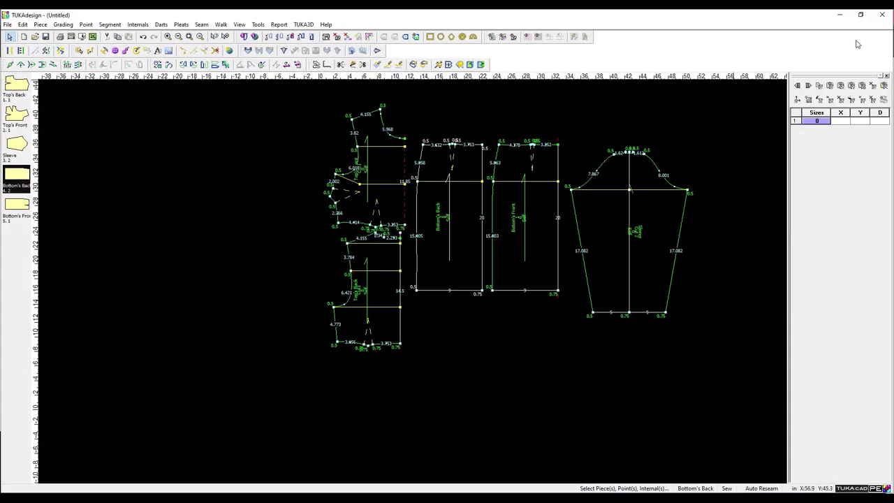
# Close TUKAdesign without saving changes and bring up the system search.
pyautogui.click(883, 14)
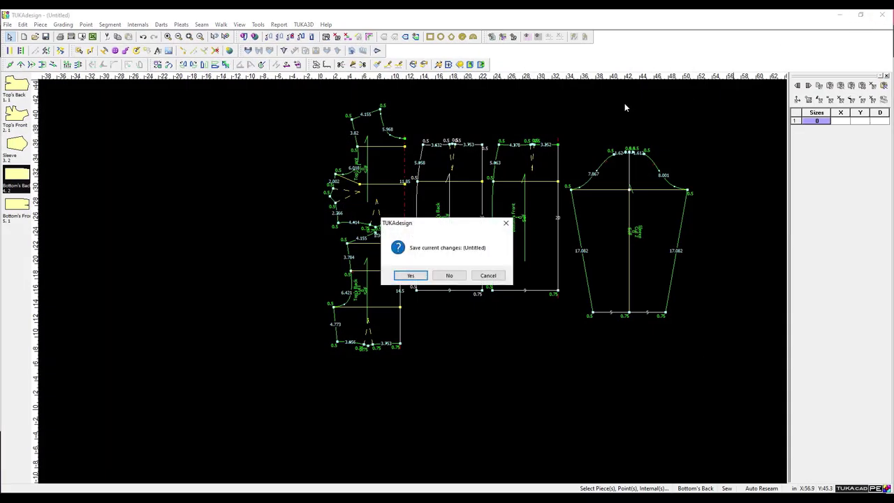
pyautogui.click(441, 276)
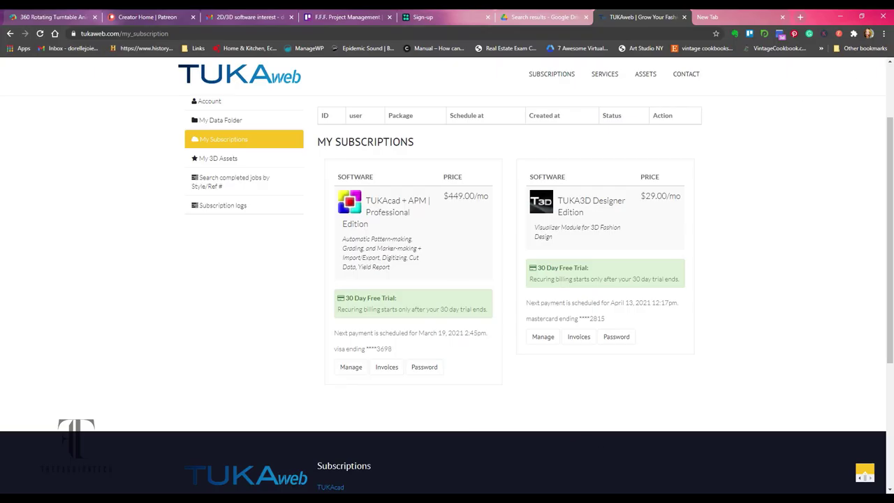
pyautogui.press('super')
# Launch TUKA3D DE Visualizer from a 'tuka' search and sign in with the user name and password.
pyautogui.write('tuka')
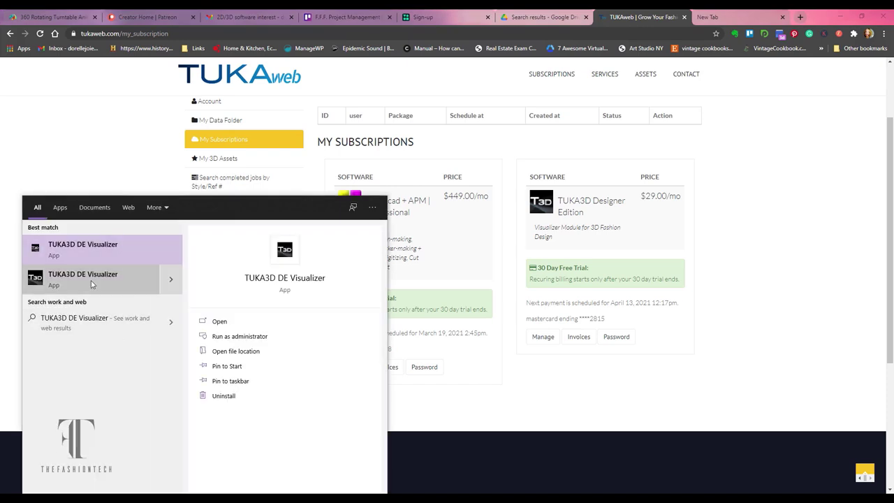
pyautogui.click(91, 281)
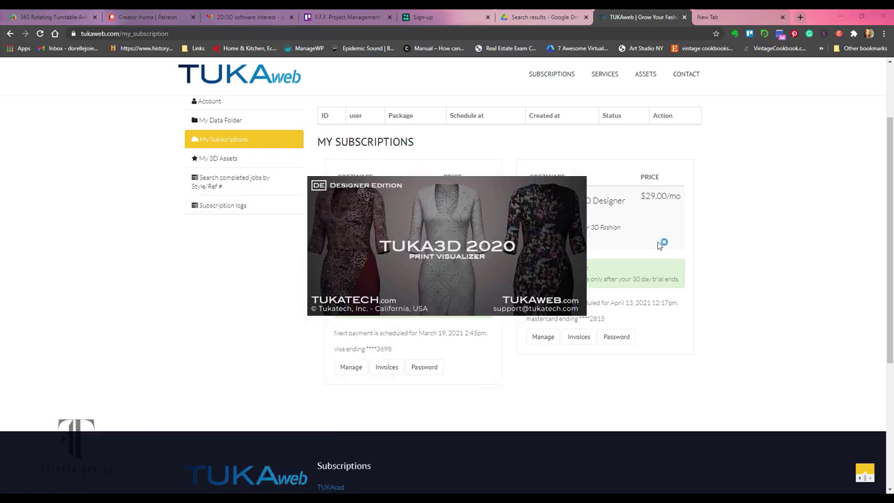
pyautogui.doubleClick(458, 242)
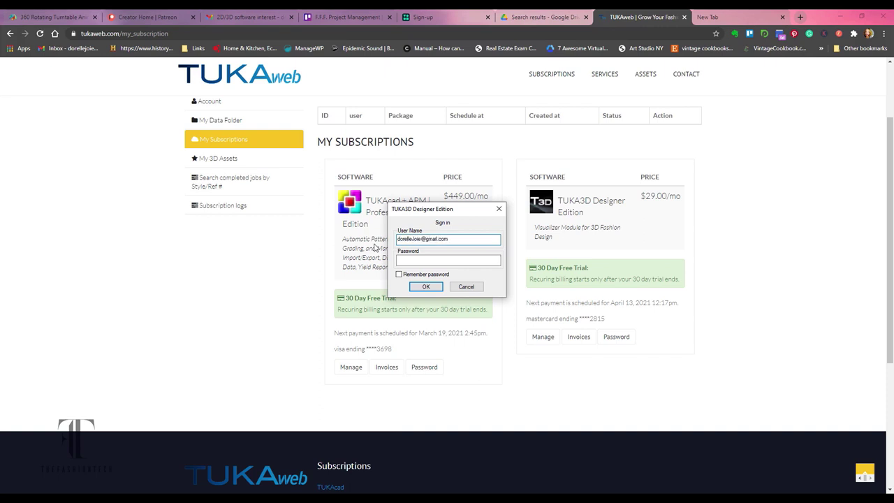
pyautogui.click(491, 261)
pyautogui.press('Return')
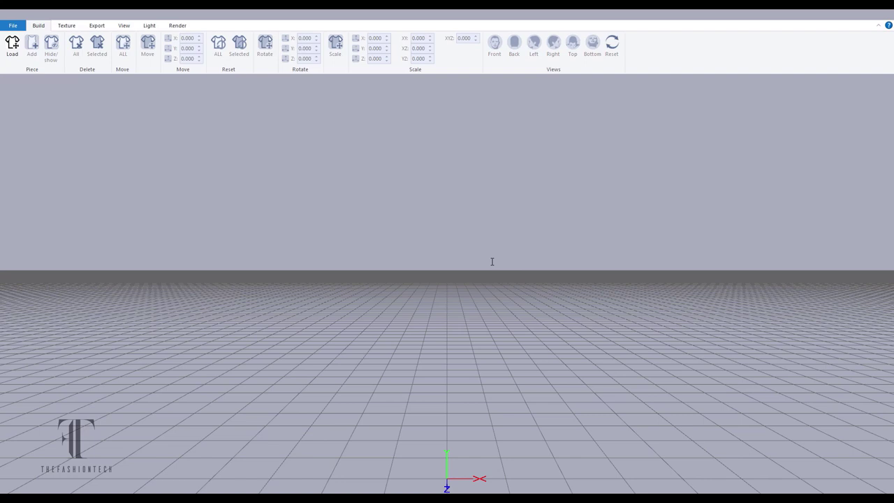
# Load the Fitted Round Neck garment from Styles > Women > Knit Tops > T-Shirts.
pyautogui.click(12, 43)
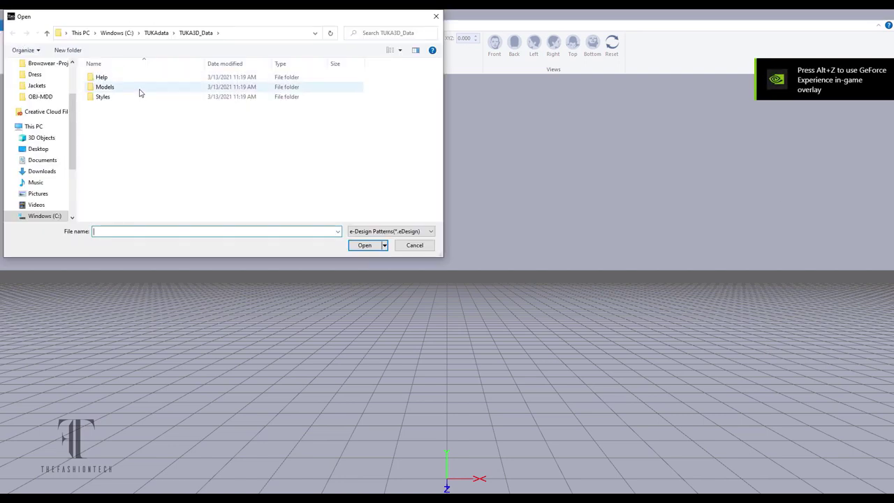
pyautogui.doubleClick(137, 96)
pyautogui.doubleClick(132, 87)
pyautogui.doubleClick(133, 87)
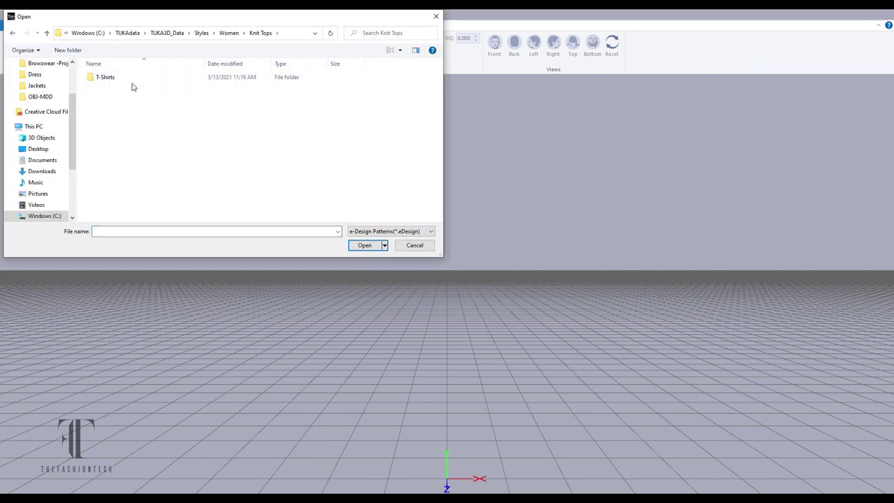
pyautogui.doubleClick(132, 78)
pyautogui.doubleClick(133, 87)
pyautogui.doubleClick(130, 78)
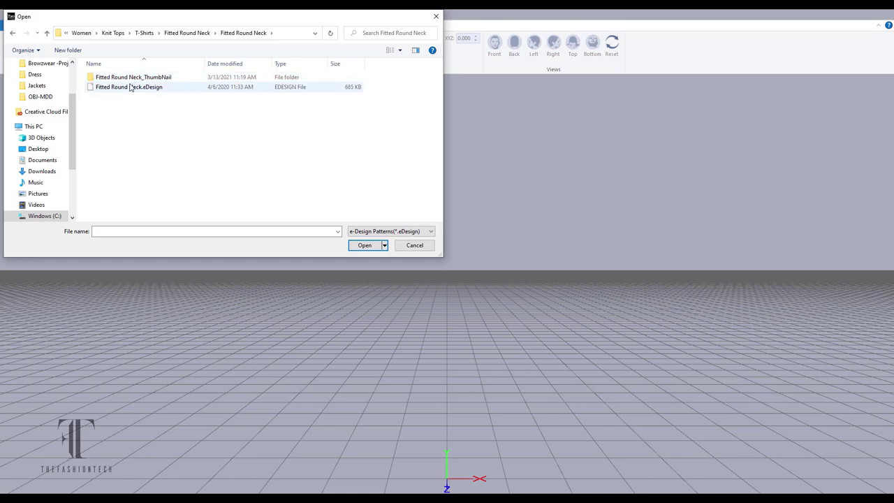
pyautogui.doubleClick(131, 87)
# Select the dress body piece and bring up the Pantone colour list.
pyautogui.moveTo(470, 222); pyautogui.dragTo(585, 226)
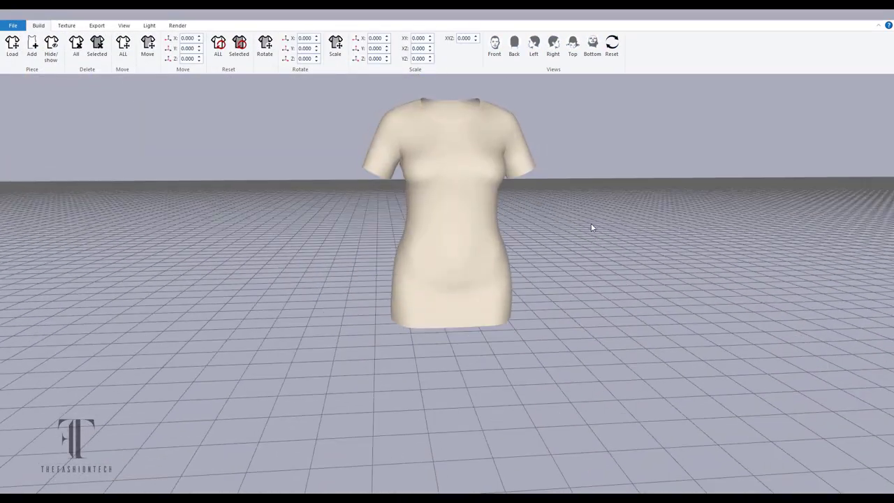
pyautogui.click(479, 192)
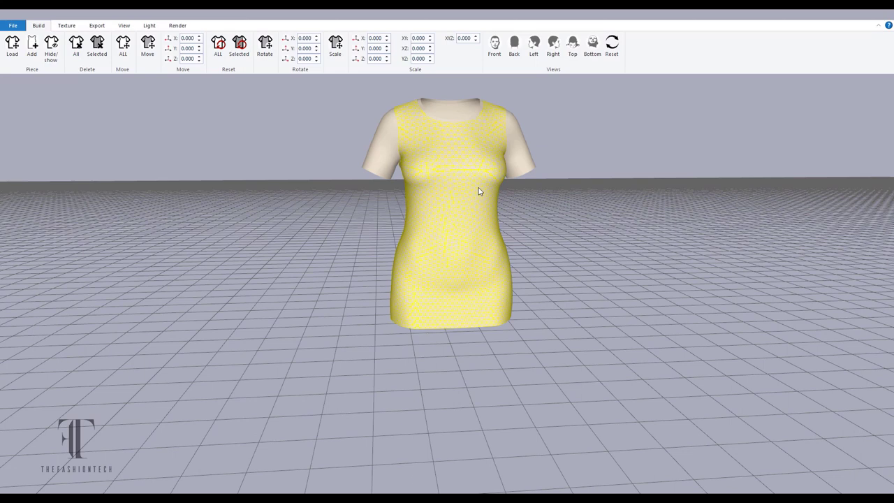
pyautogui.click(67, 25)
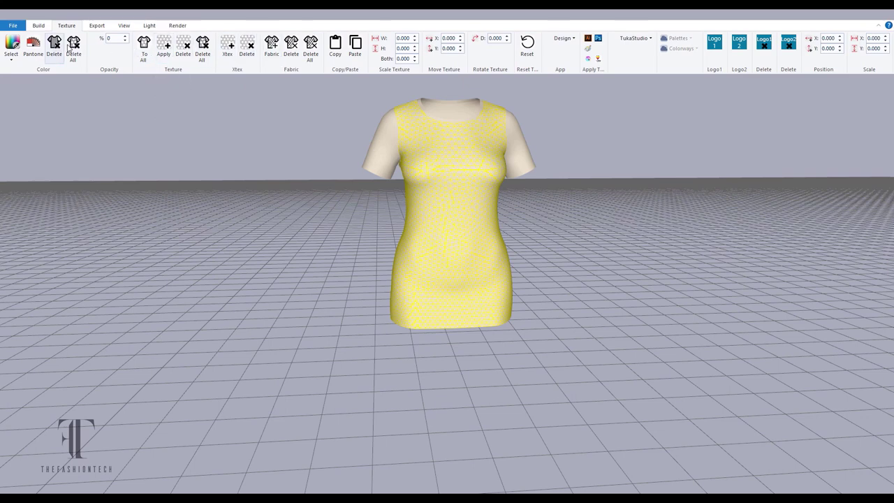
pyautogui.click(32, 46)
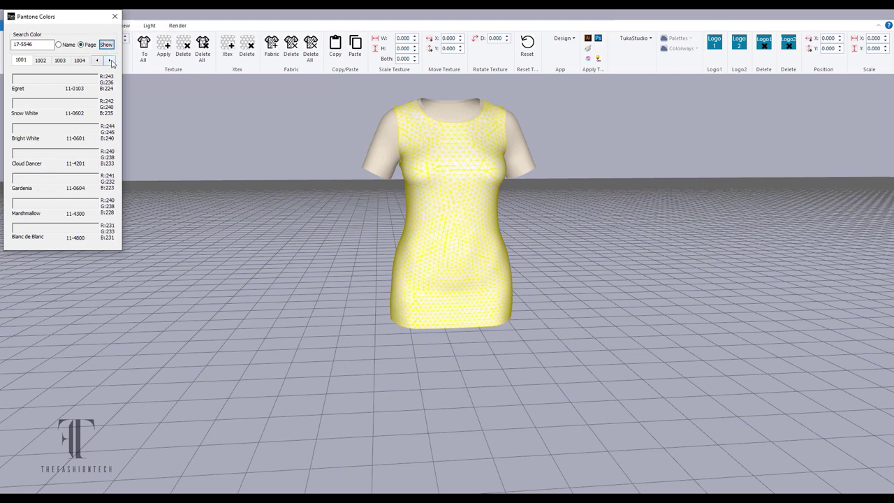
# Colour the dress body Simply Taupe from the Pantone swatches.
pyautogui.click(110, 61)
pyautogui.click(109, 61)
pyautogui.click(109, 60)
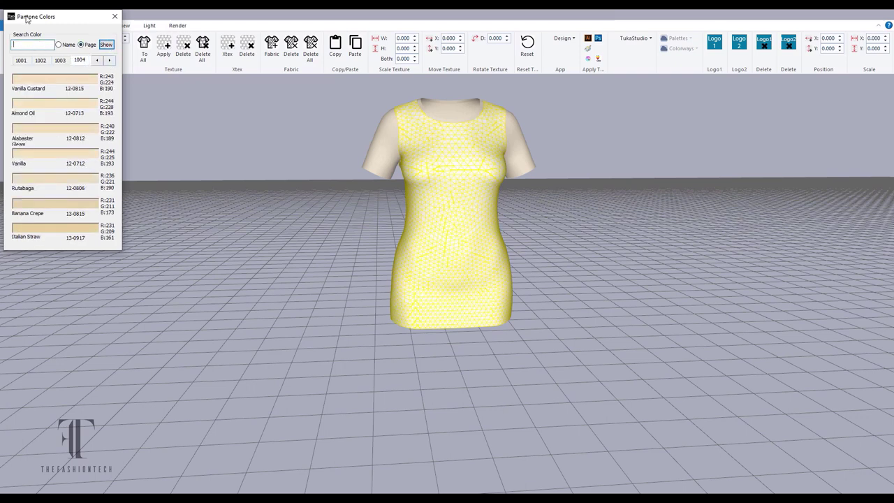
pyautogui.click(109, 61)
pyautogui.click(81, 107)
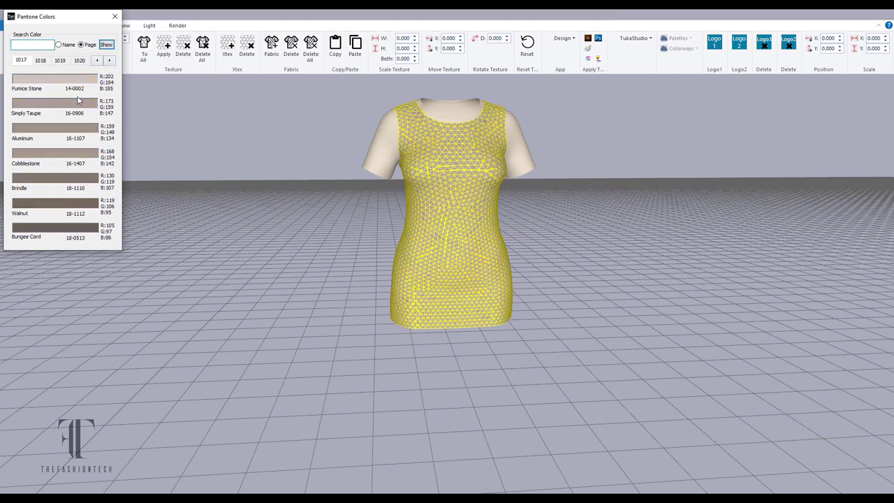
pyautogui.click(115, 17)
# Colour both the left and right sleeves Silver Lining grey.
pyautogui.click(388, 131)
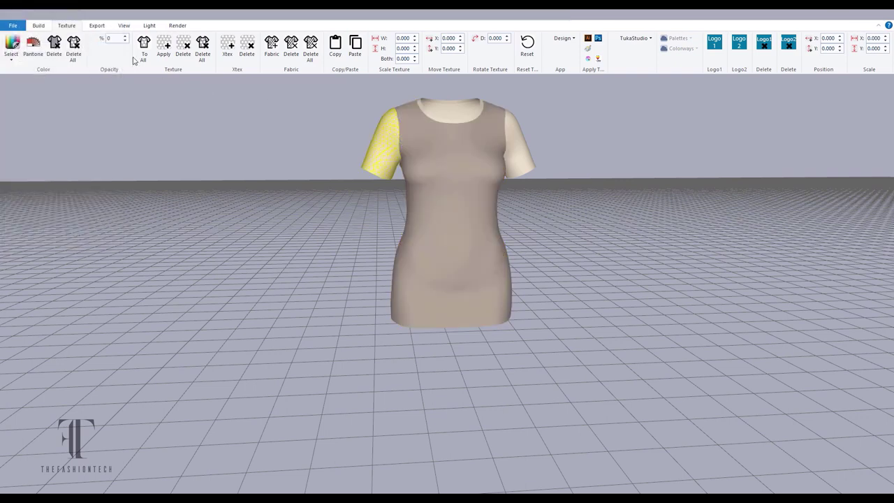
pyautogui.click(33, 48)
pyautogui.click(81, 60)
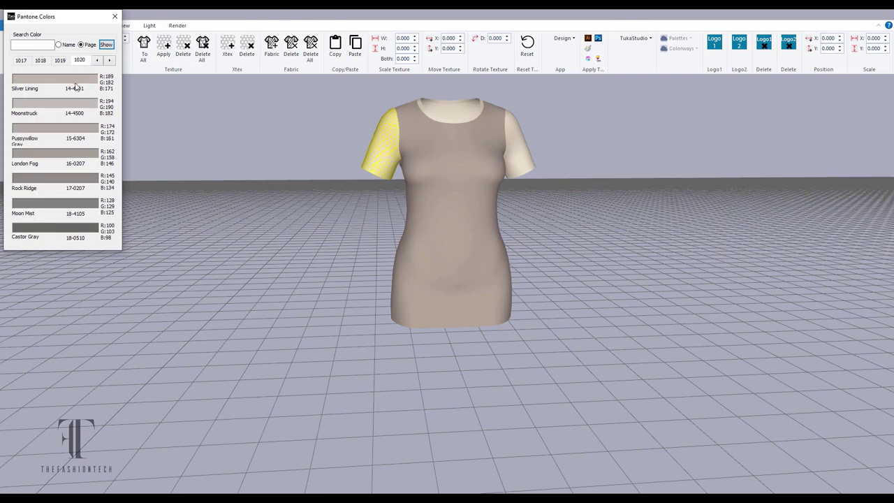
pyautogui.click(75, 82)
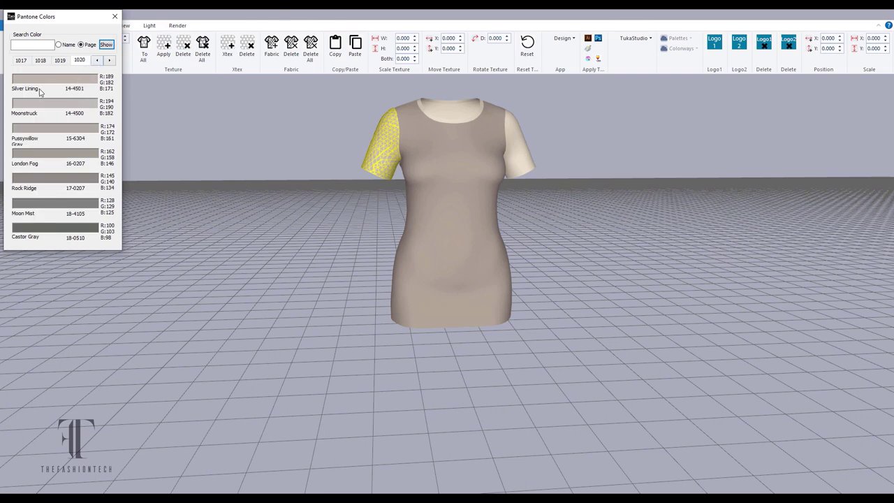
pyautogui.click(520, 133)
pyautogui.click(74, 82)
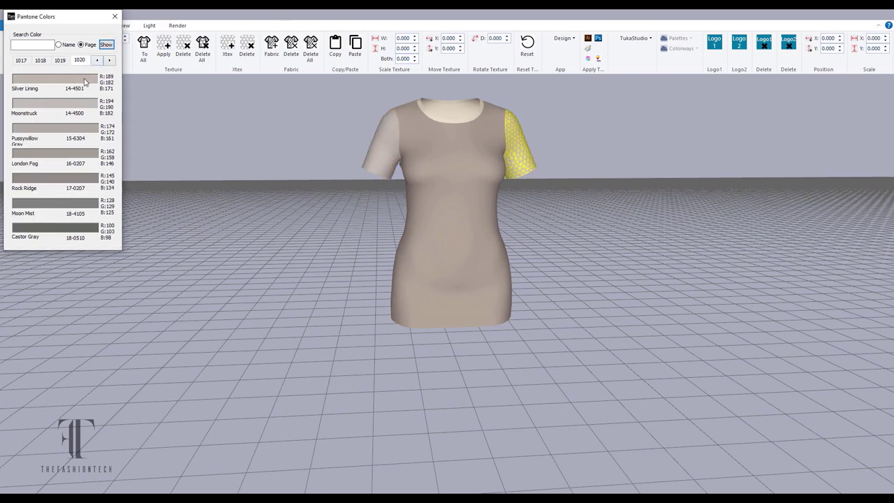
pyautogui.click(577, 143)
pyautogui.click(114, 16)
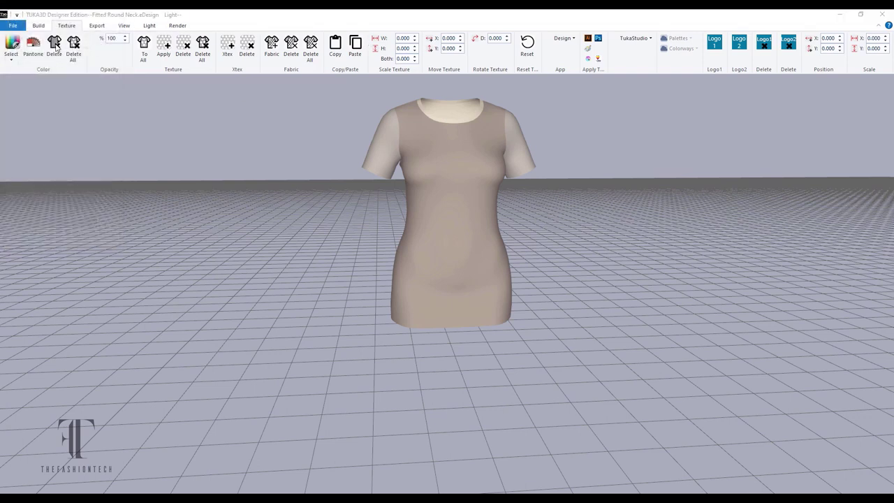
# Check the dress from front, right, top and bottom views, ending on front.
pyautogui.click(38, 26)
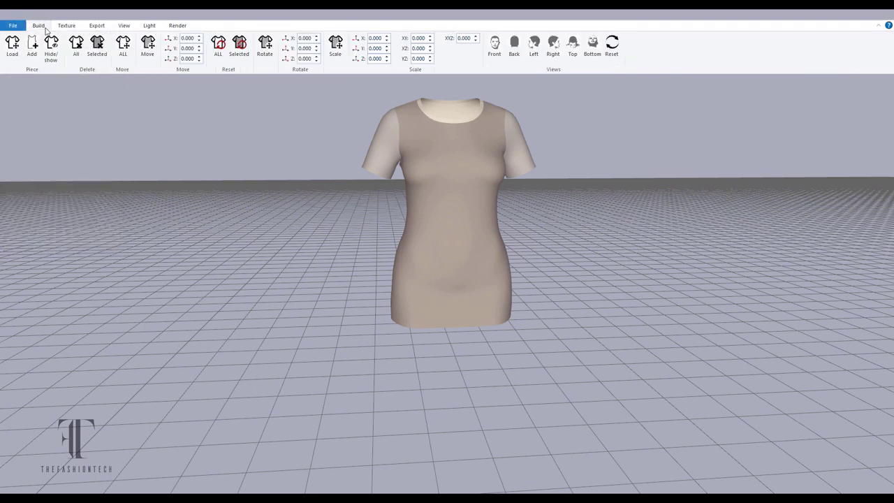
pyautogui.click(495, 45)
pyautogui.click(553, 45)
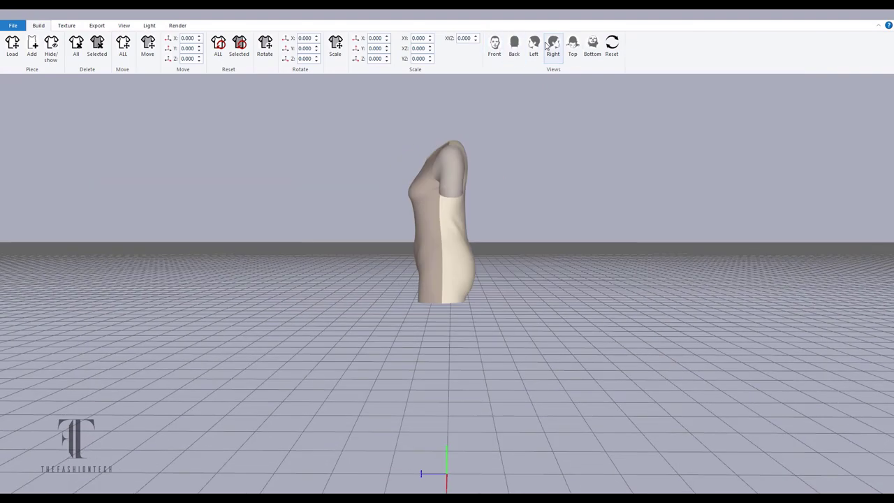
pyautogui.click(573, 45)
pyautogui.click(592, 44)
pyautogui.click(495, 45)
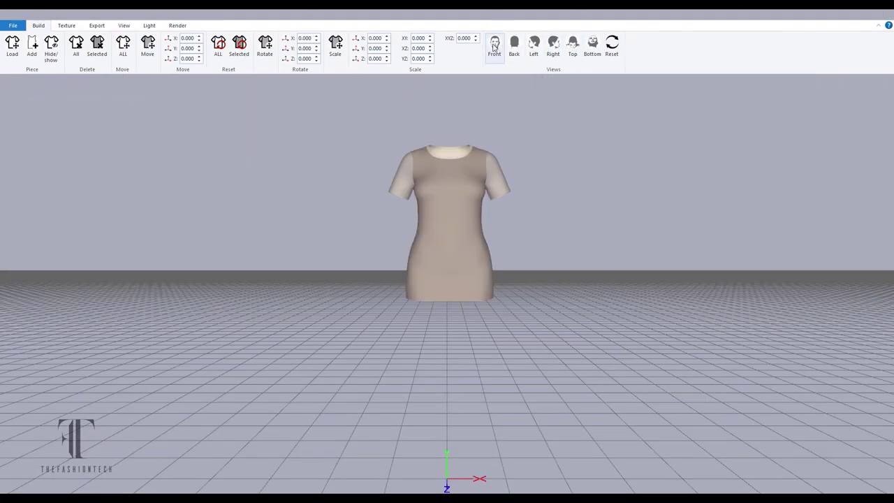
pyautogui.scroll(5, 583, 105)
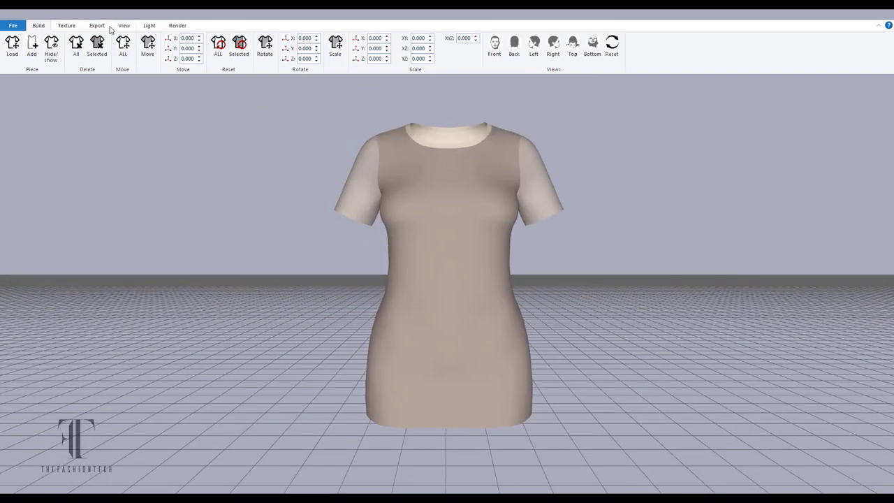
# Pick a fabric image from the Downloads folder, viewed as large thumbnails.
pyautogui.click(69, 26)
pyautogui.click(272, 46)
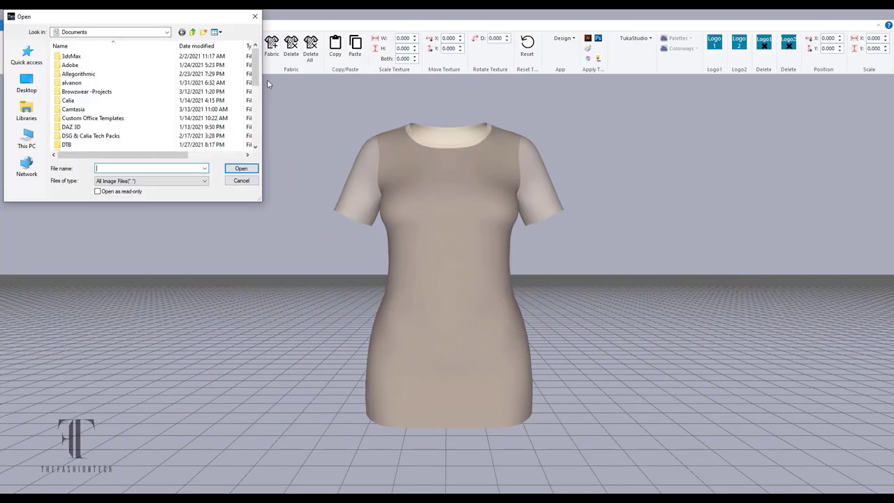
pyautogui.scroll(-3, 98, 102)
pyautogui.click(27, 83)
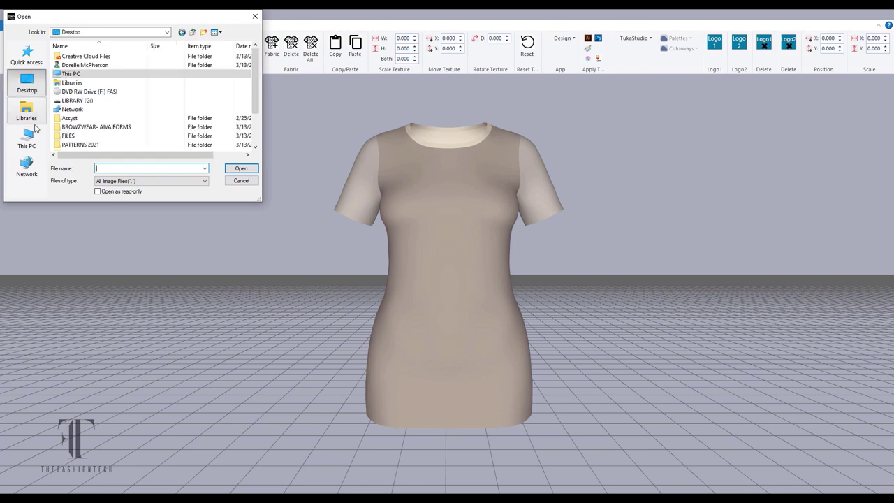
pyautogui.click(87, 32)
pyautogui.click(82, 108)
pyautogui.scroll(-10, 129, 105)
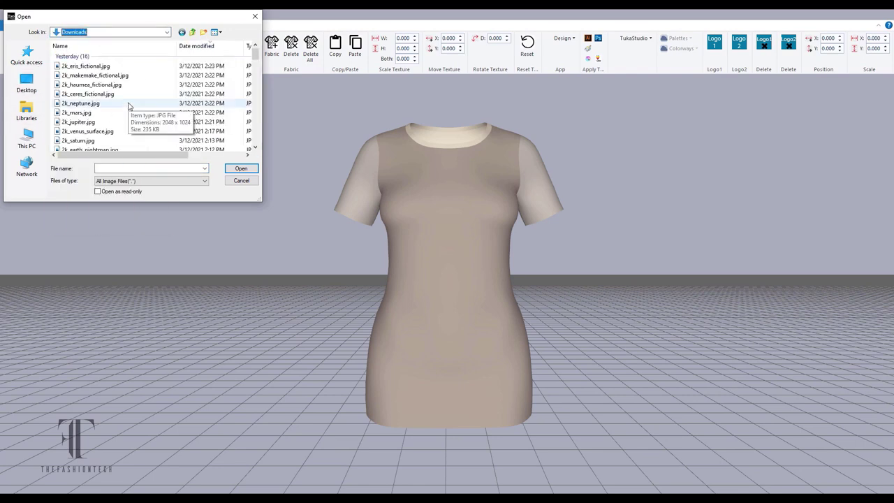
pyautogui.scroll(-5, 129, 105)
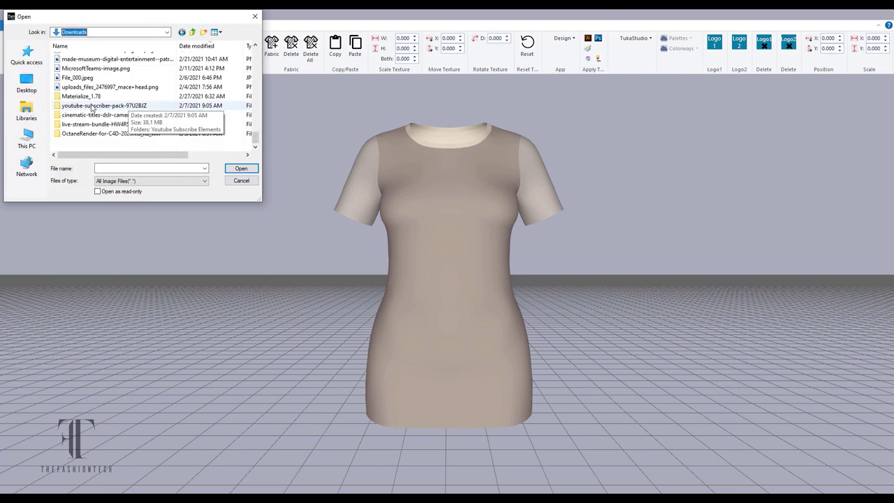
pyautogui.click(218, 32)
pyautogui.click(237, 54)
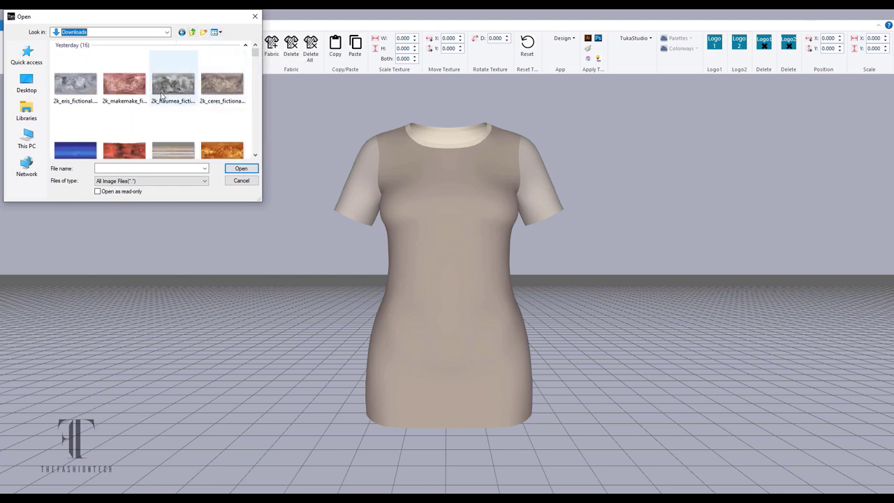
pyautogui.doubleClick(94, 95)
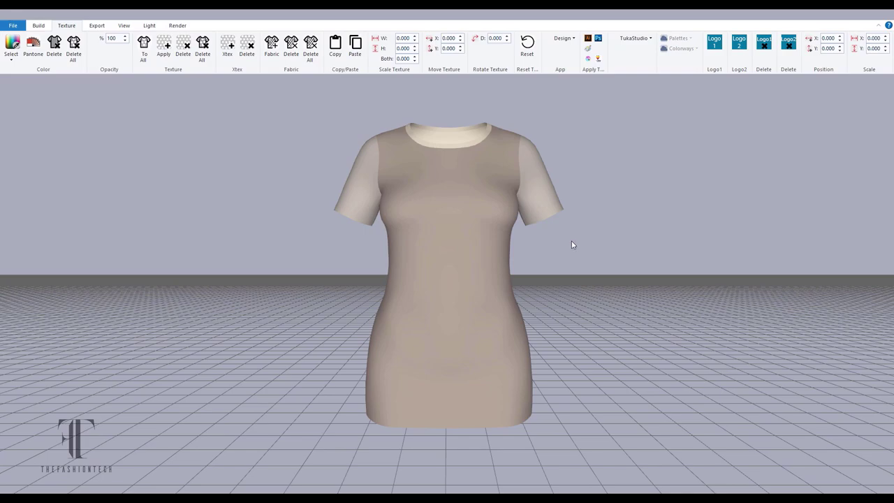
pyautogui.moveTo(571, 246); pyautogui.dragTo(534, 267)
# Apply the yellow floral print to every garment piece with To All and orbit to check it.
pyautogui.click(164, 46)
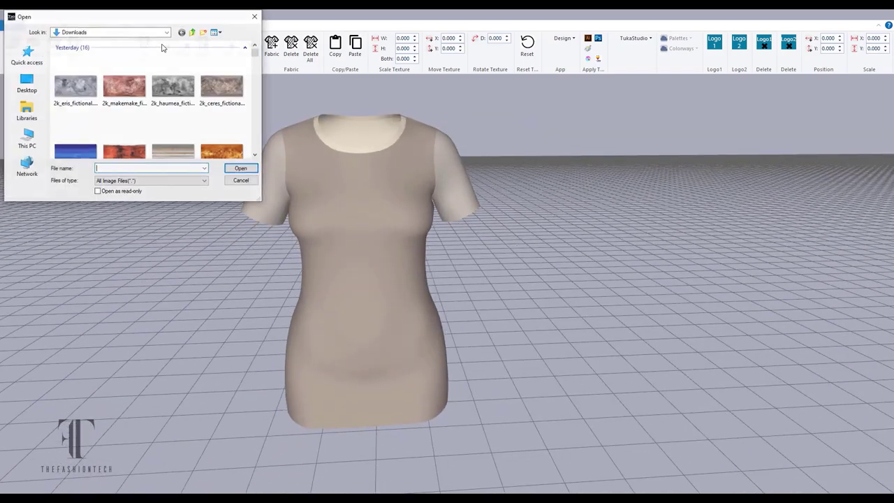
pyautogui.click(241, 181)
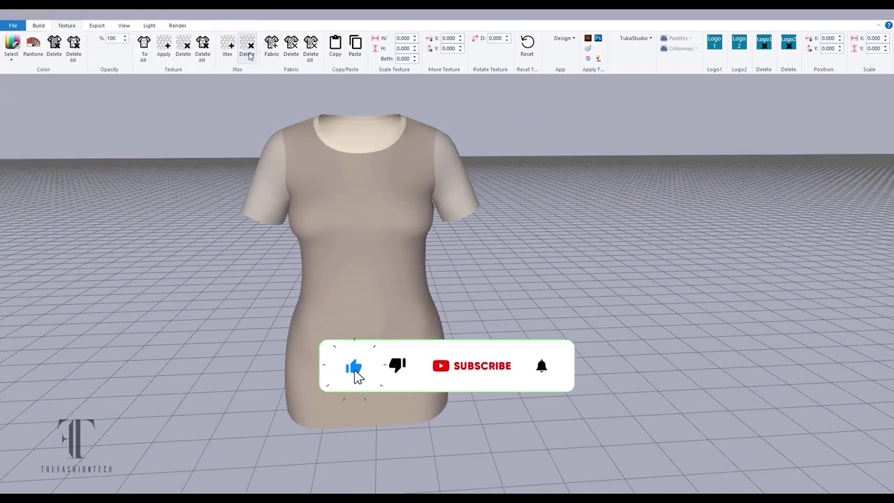
pyautogui.click(147, 46)
pyautogui.doubleClick(84, 86)
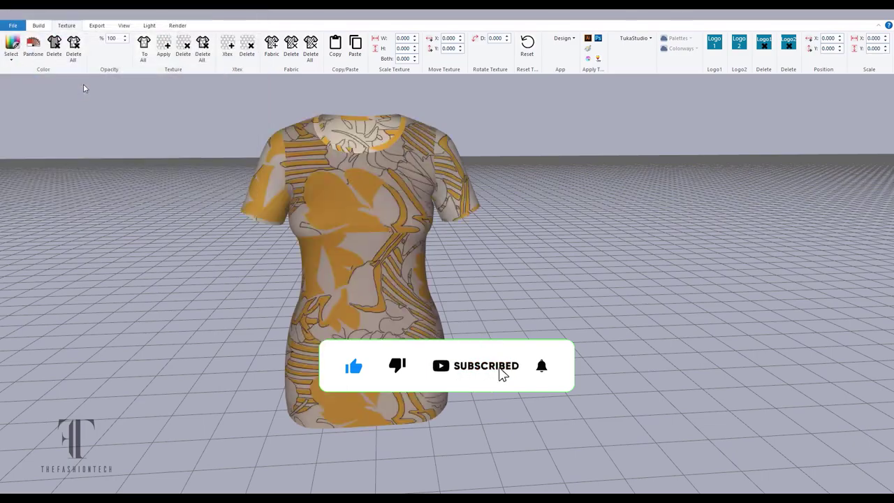
pyautogui.moveTo(500, 243); pyautogui.dragTo(407, 234)
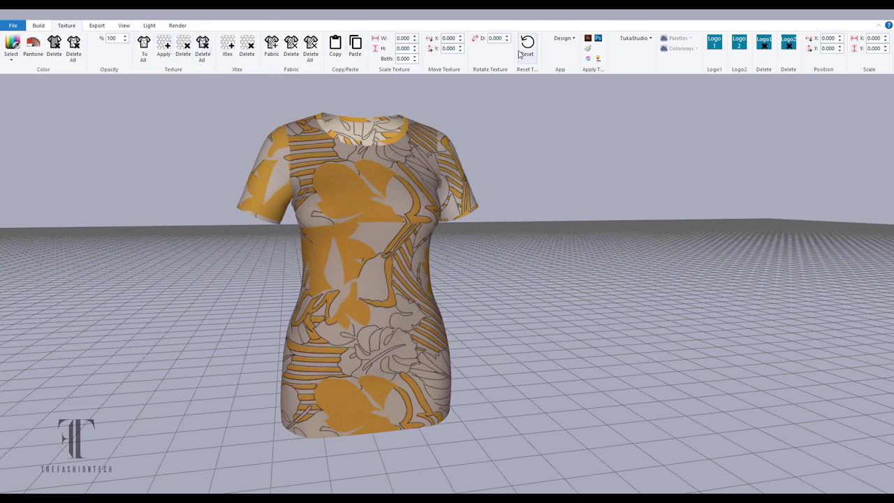
# Shrink the print scale on the dress body, right sleeve and left sleeve.
pyautogui.doubleClick(405, 59)
pyautogui.press('Return')
pyautogui.click(415, 61)
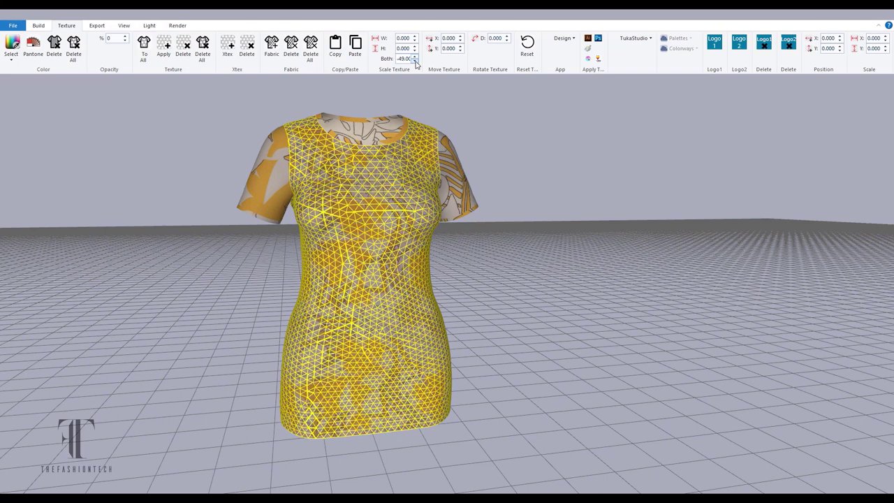
pyautogui.click(446, 158)
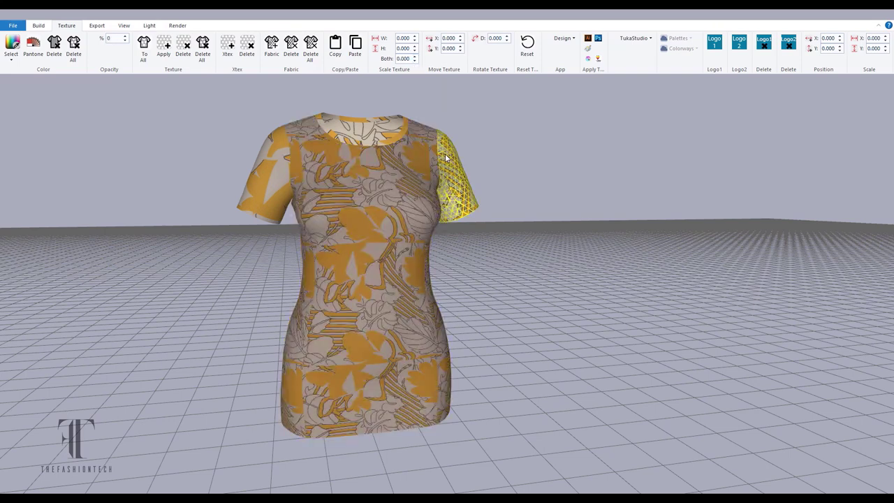
pyautogui.click(415, 61)
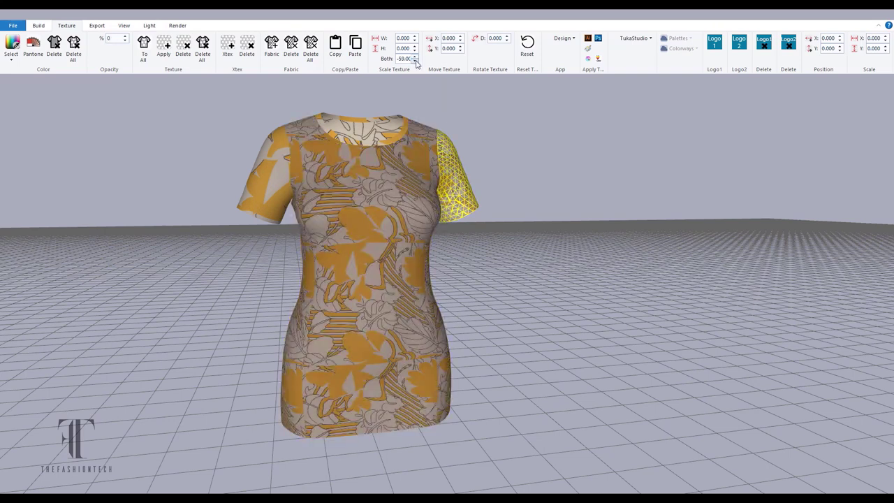
pyautogui.click(319, 150)
pyautogui.click(416, 61)
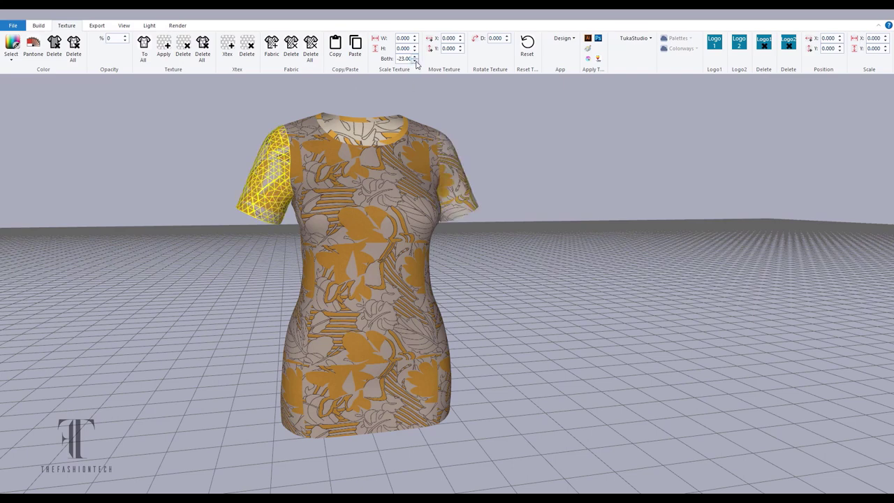
pyautogui.click(415, 61)
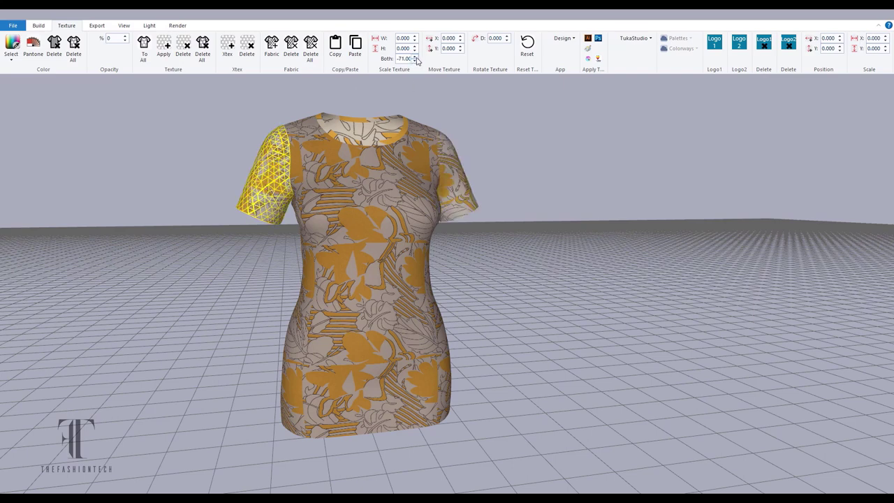
pyautogui.click(415, 59)
pyautogui.click(429, 167)
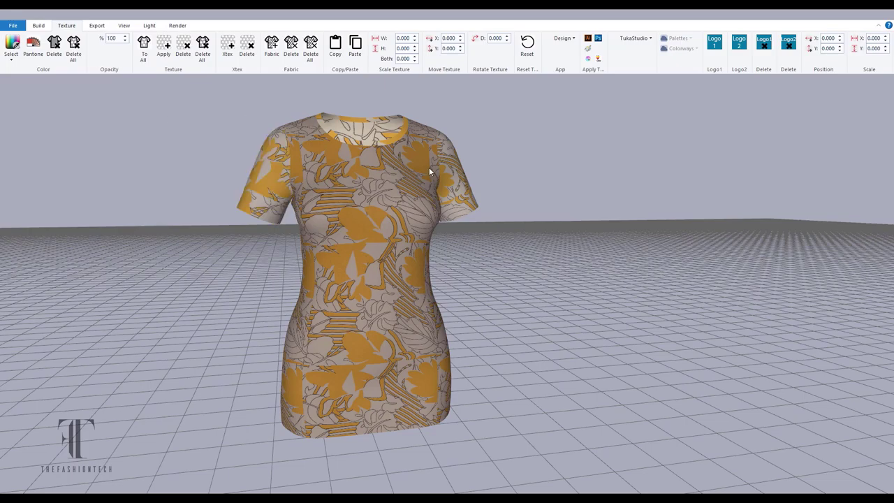
pyautogui.moveTo(529, 249); pyautogui.dragTo(503, 294, button='middle')
# Recolour the front and back body panels with a white Pantone shade.
pyautogui.click(419, 279)
pyautogui.click(33, 45)
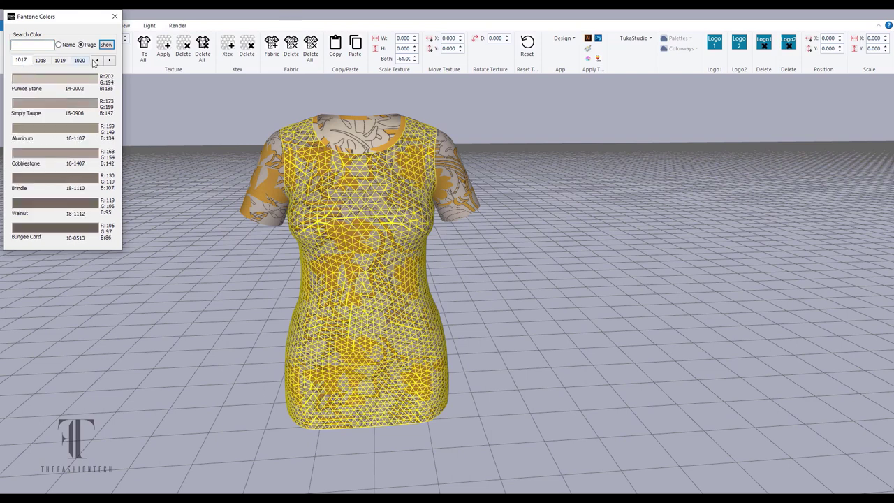
pyautogui.click(94, 62)
pyautogui.click(210, 119)
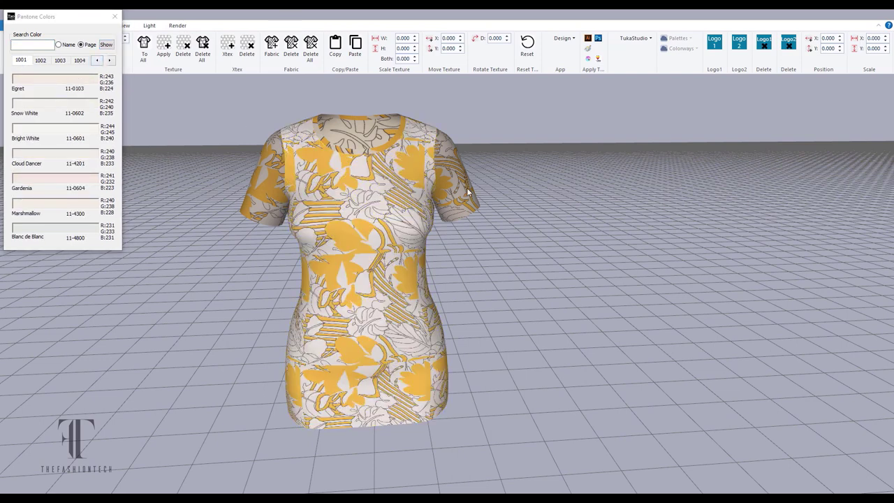
pyautogui.moveTo(531, 233); pyautogui.dragTo(207, 191)
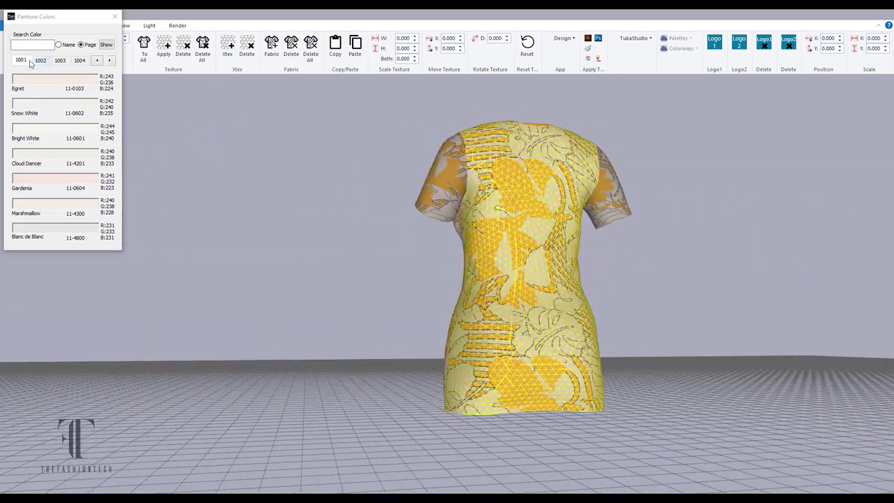
pyautogui.click(37, 105)
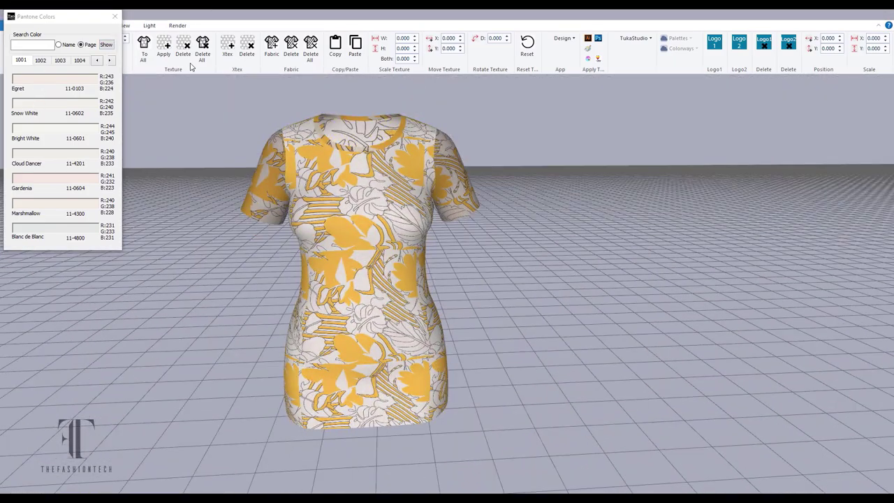
pyautogui.click(115, 16)
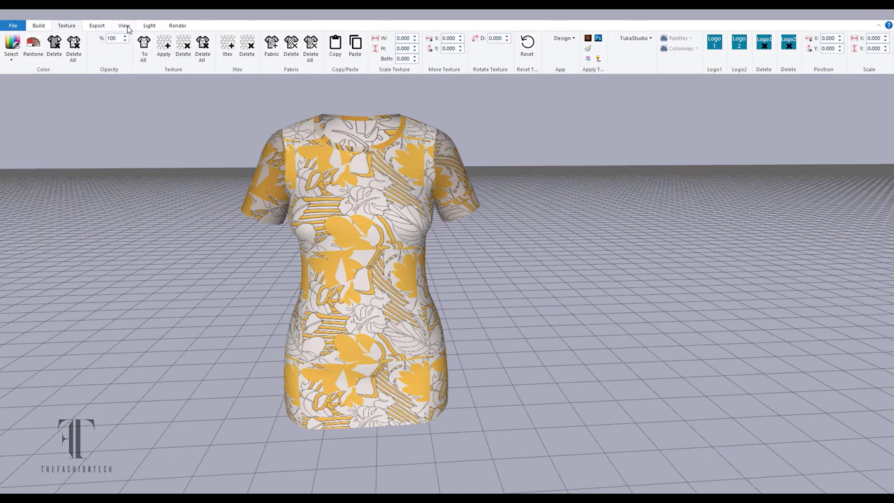
pyautogui.click(96, 25)
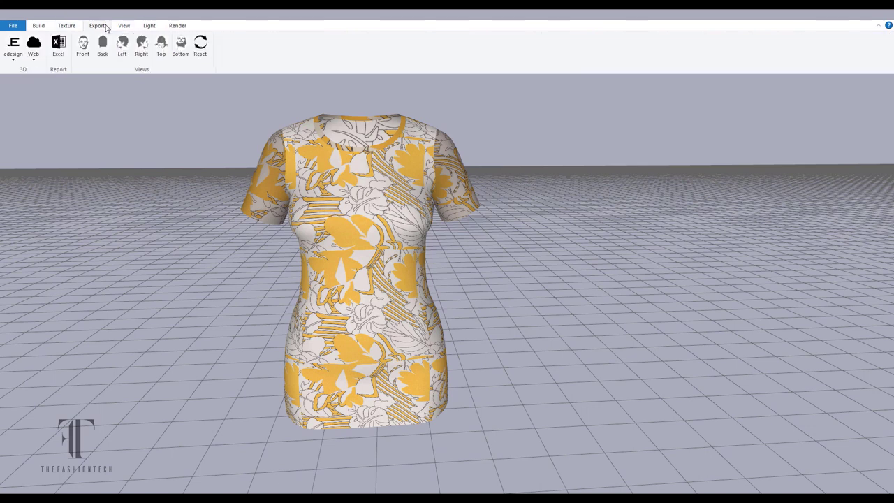
# Choose the edesign export option to bring up Save As for a Tukatech Export (*.xhtml) file.
pyautogui.click(18, 63)
pyautogui.click(55, 77)
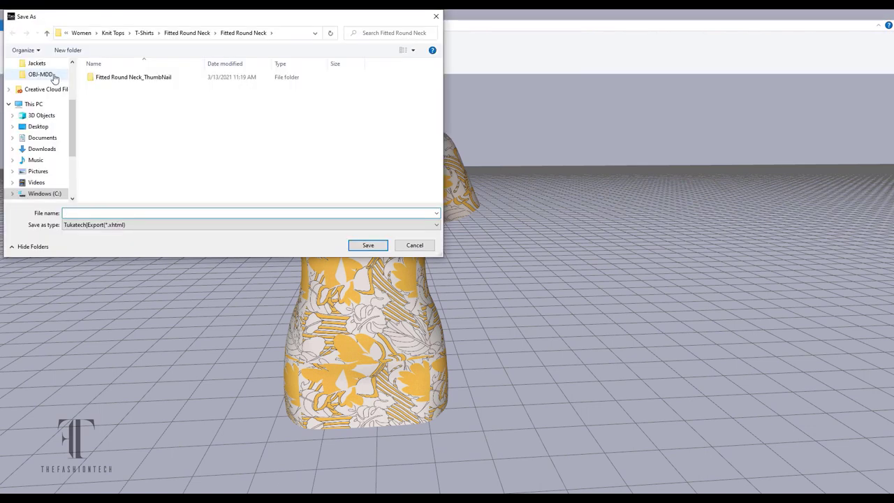